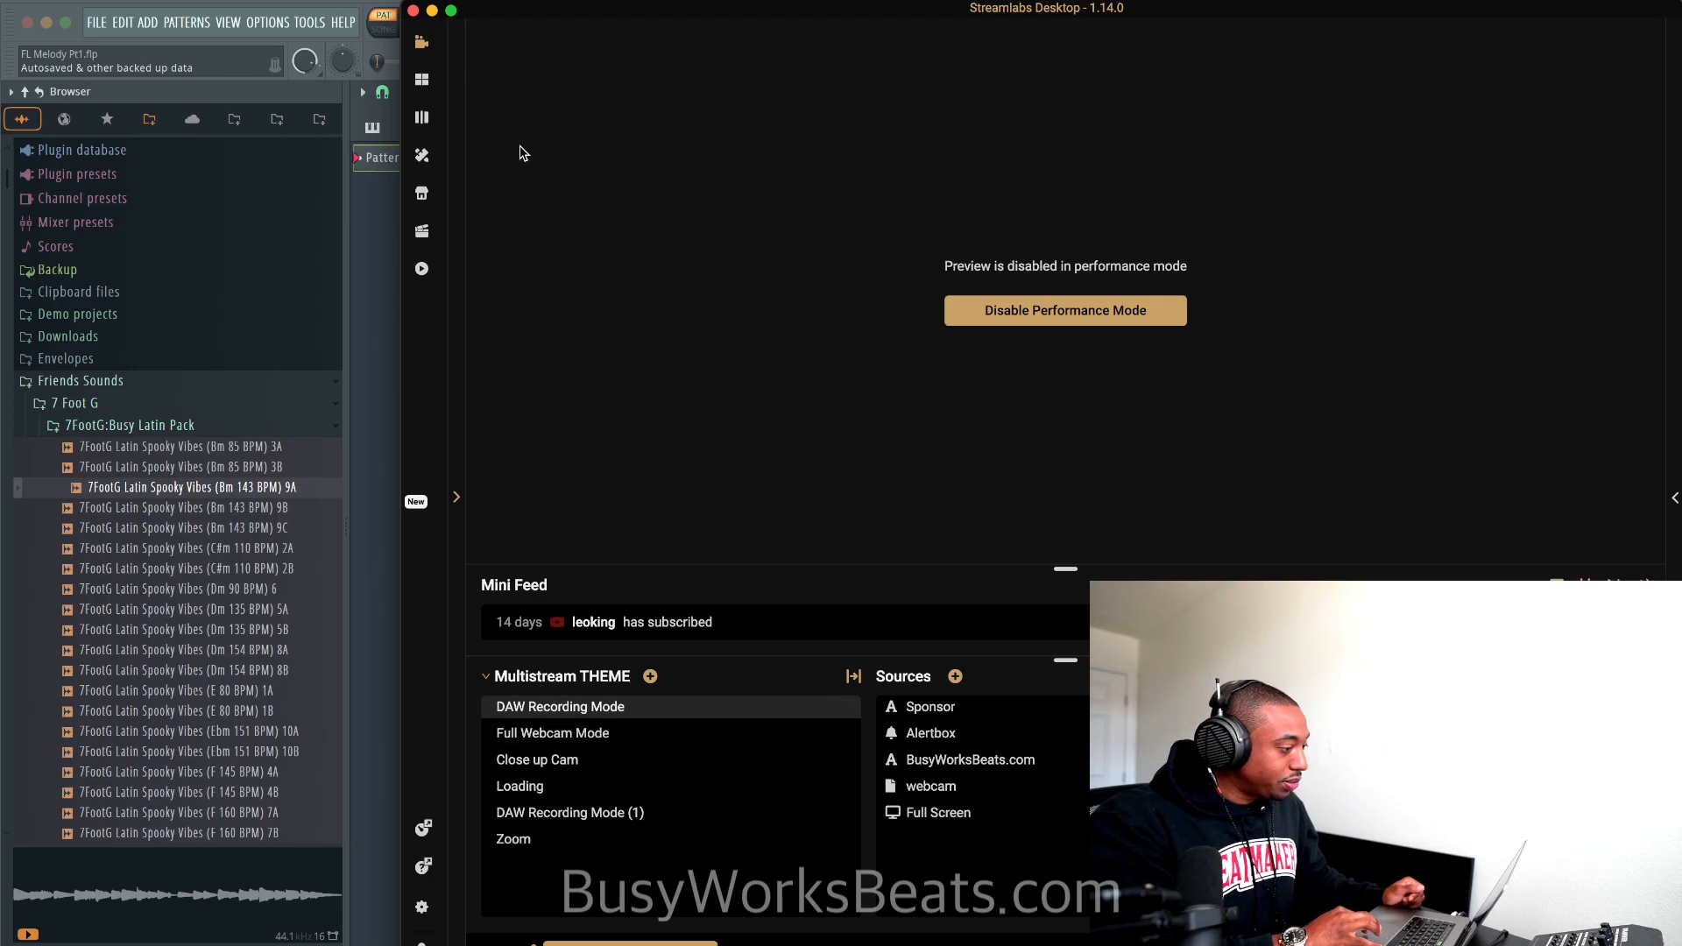
# Step: Switch to FL Studio, place the 7FootG Latin Spooky Vibes (Bm 143 BPM) 9A sample at bar 1 of Track 1 and set the tempo to 143
pyautogui.click(433, 12)
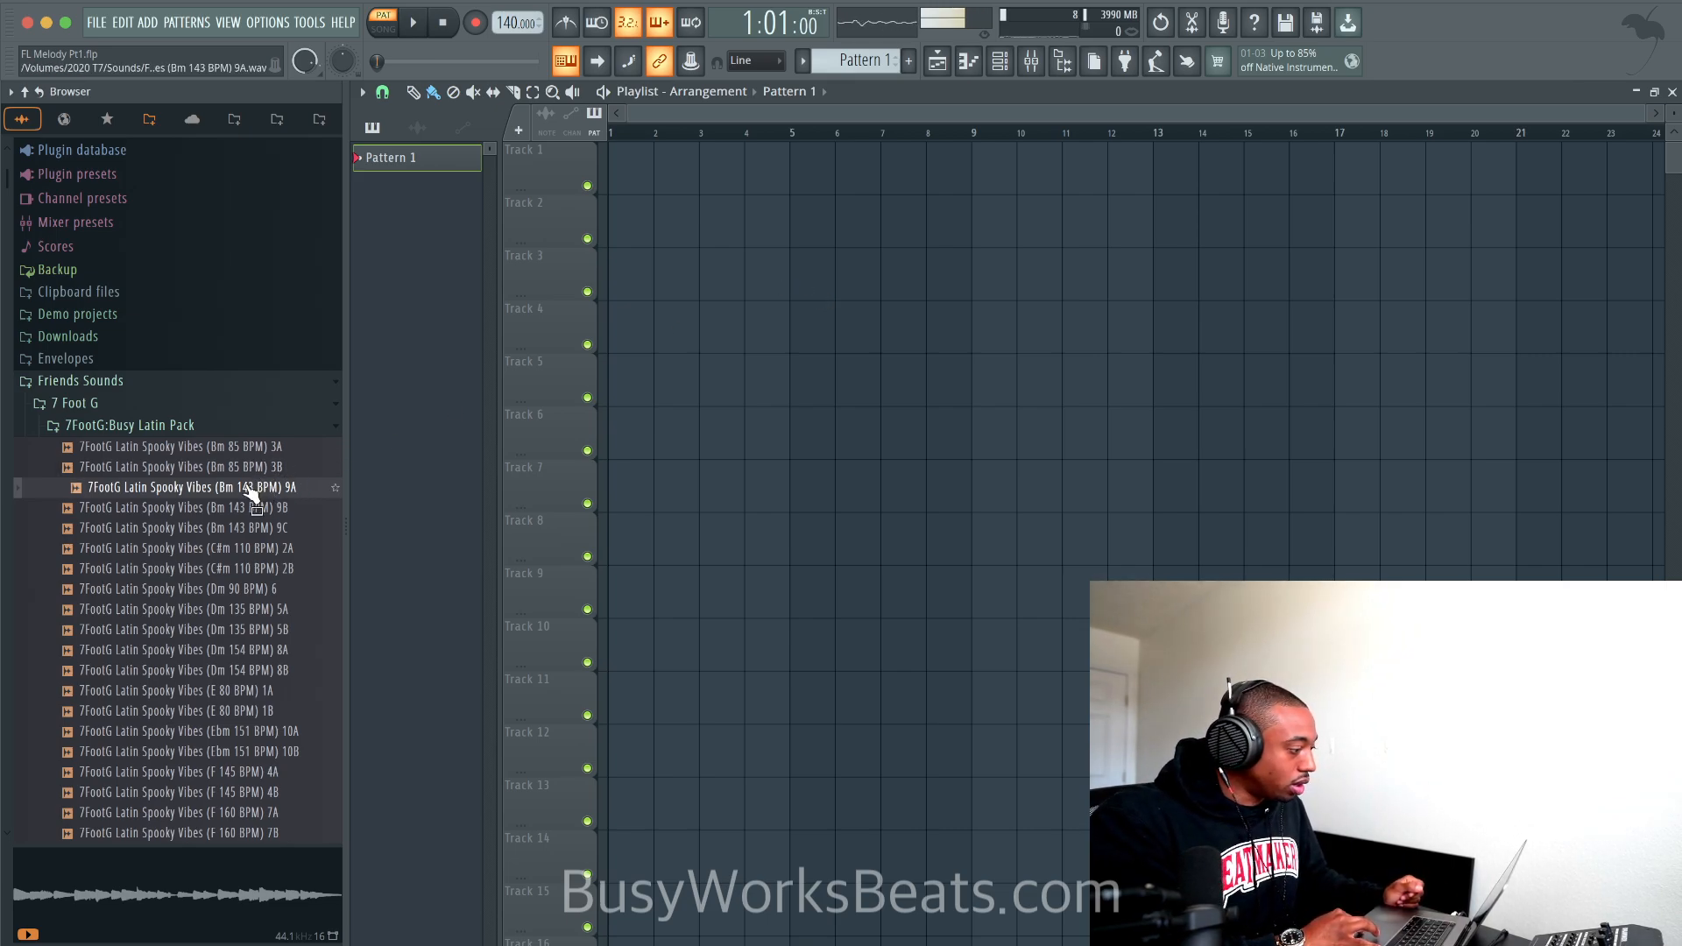
pyautogui.moveTo(251, 494); pyautogui.dragTo(619, 168)
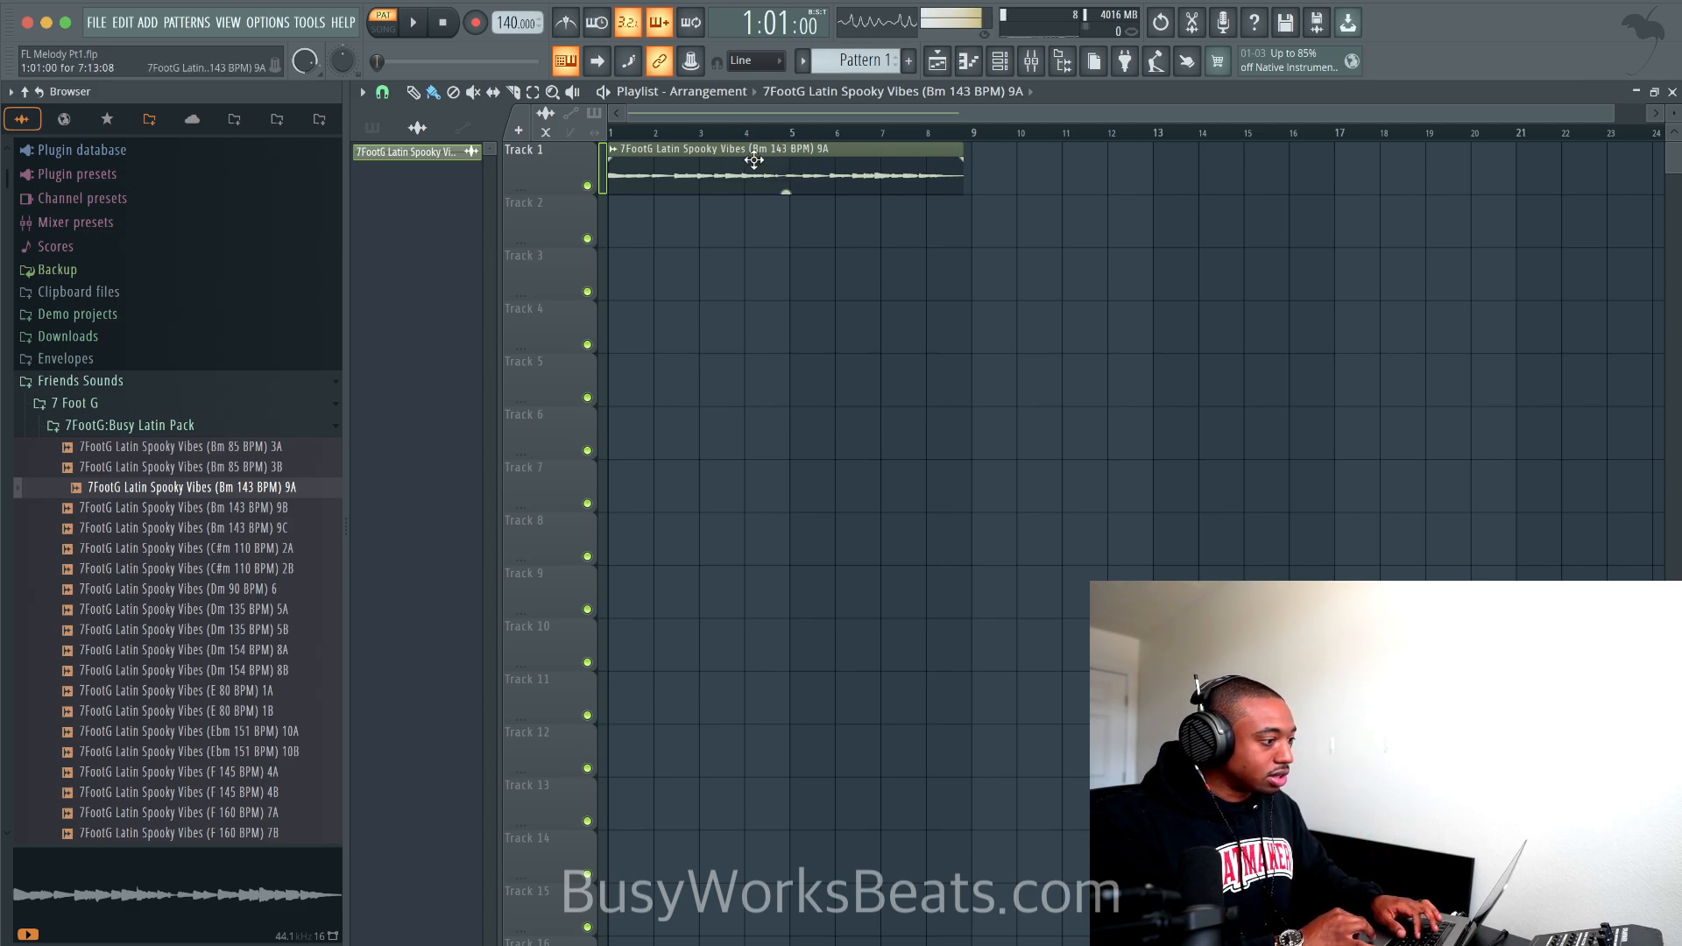
pyautogui.moveTo(516, 25); pyautogui.dragTo(515, 19)
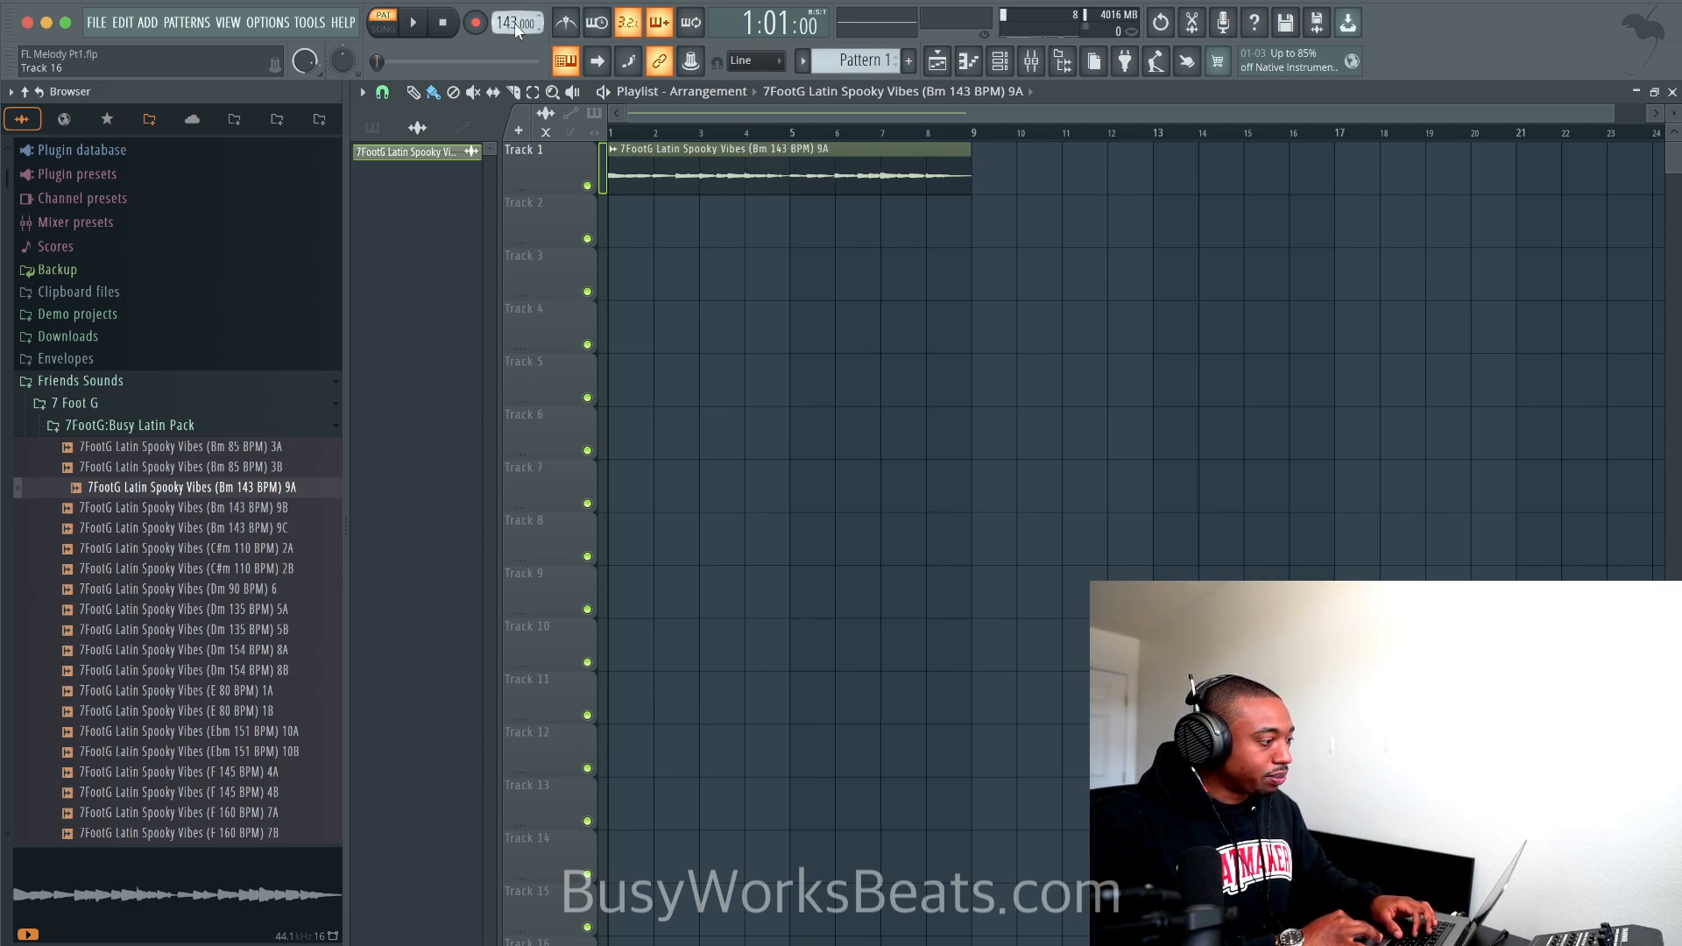
# Step: Switch playback from pattern to song mode and audition the sample on Track 1
pyautogui.press('space')
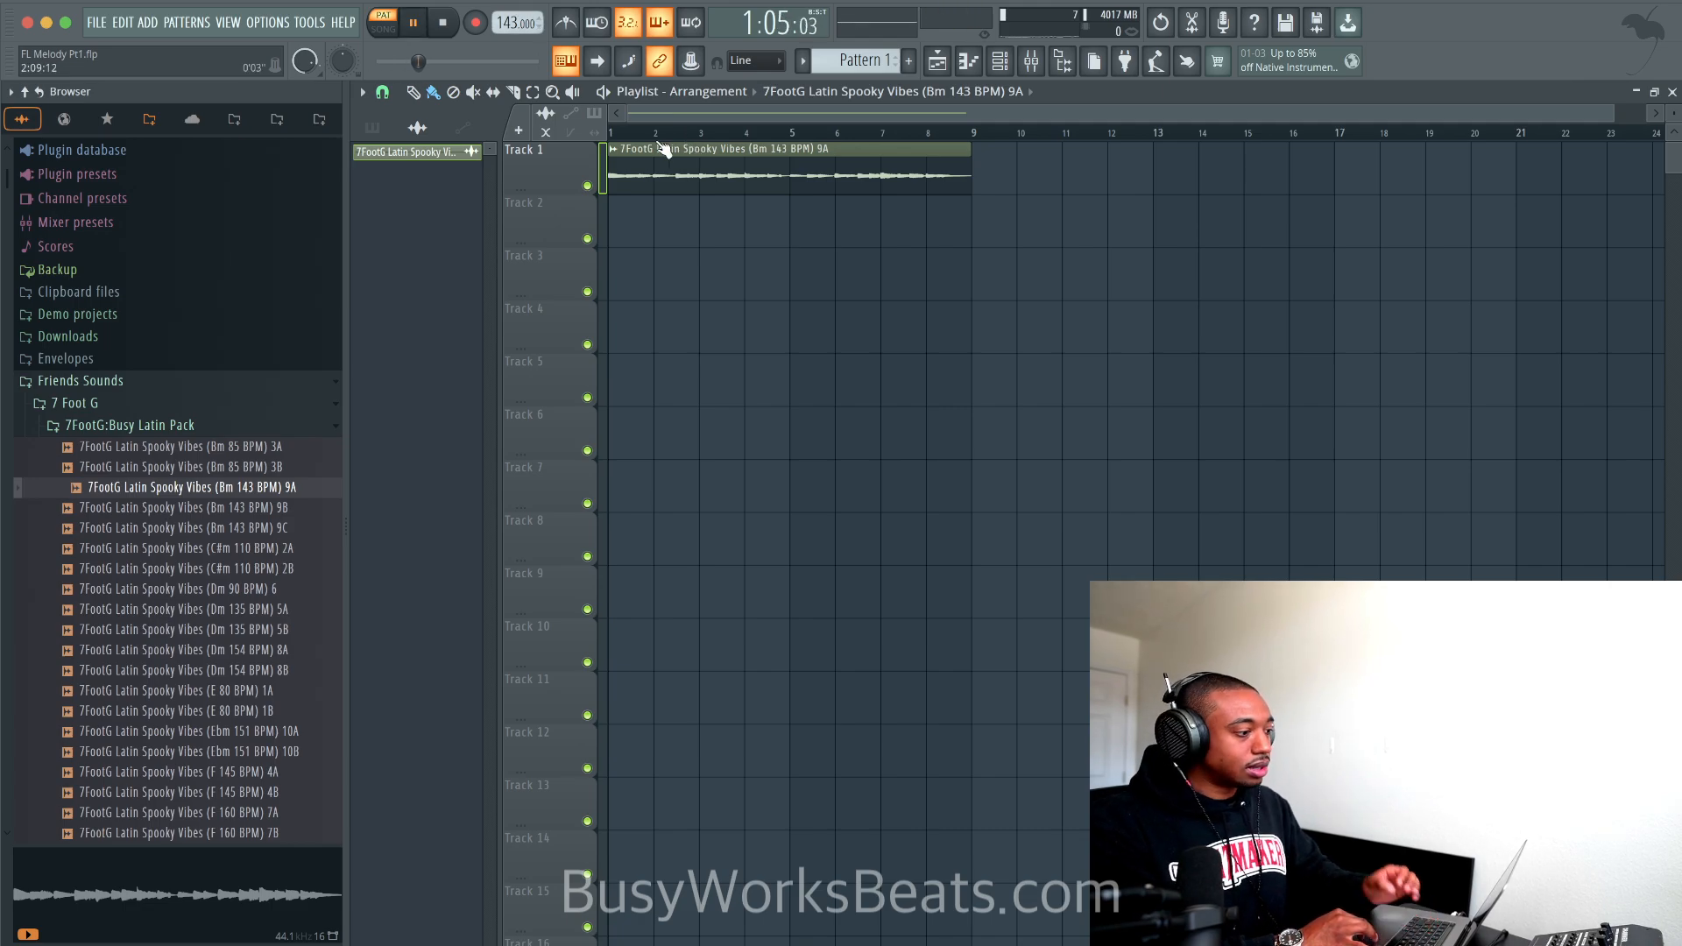
pyautogui.click(386, 29)
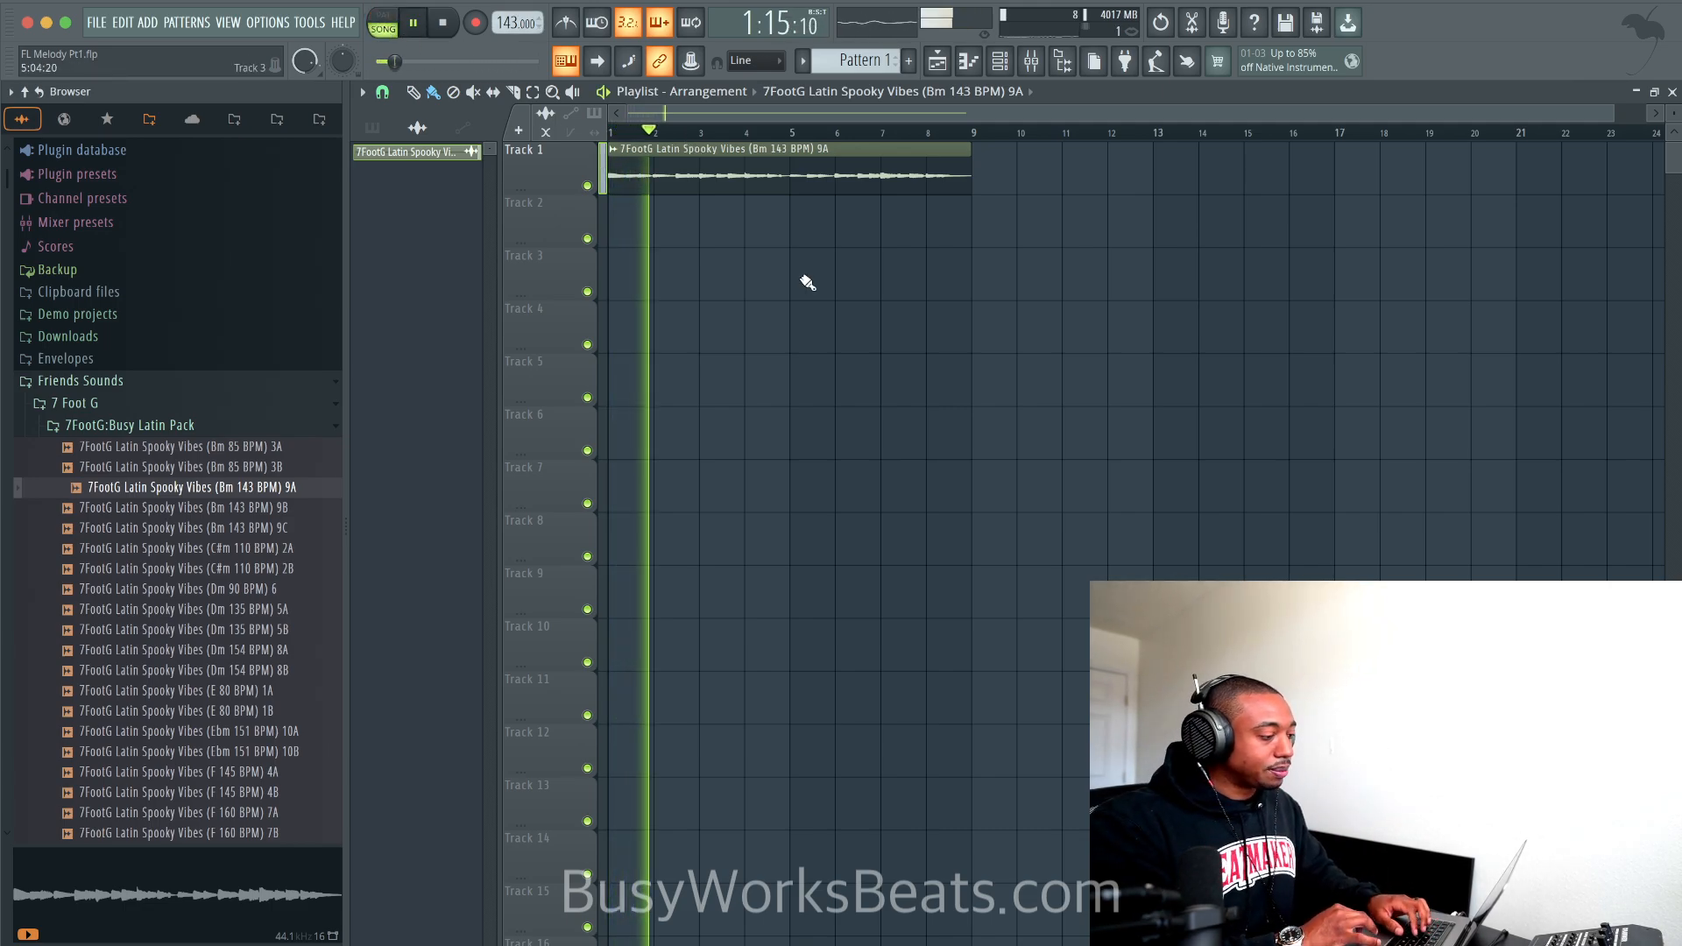
pyautogui.press('space')
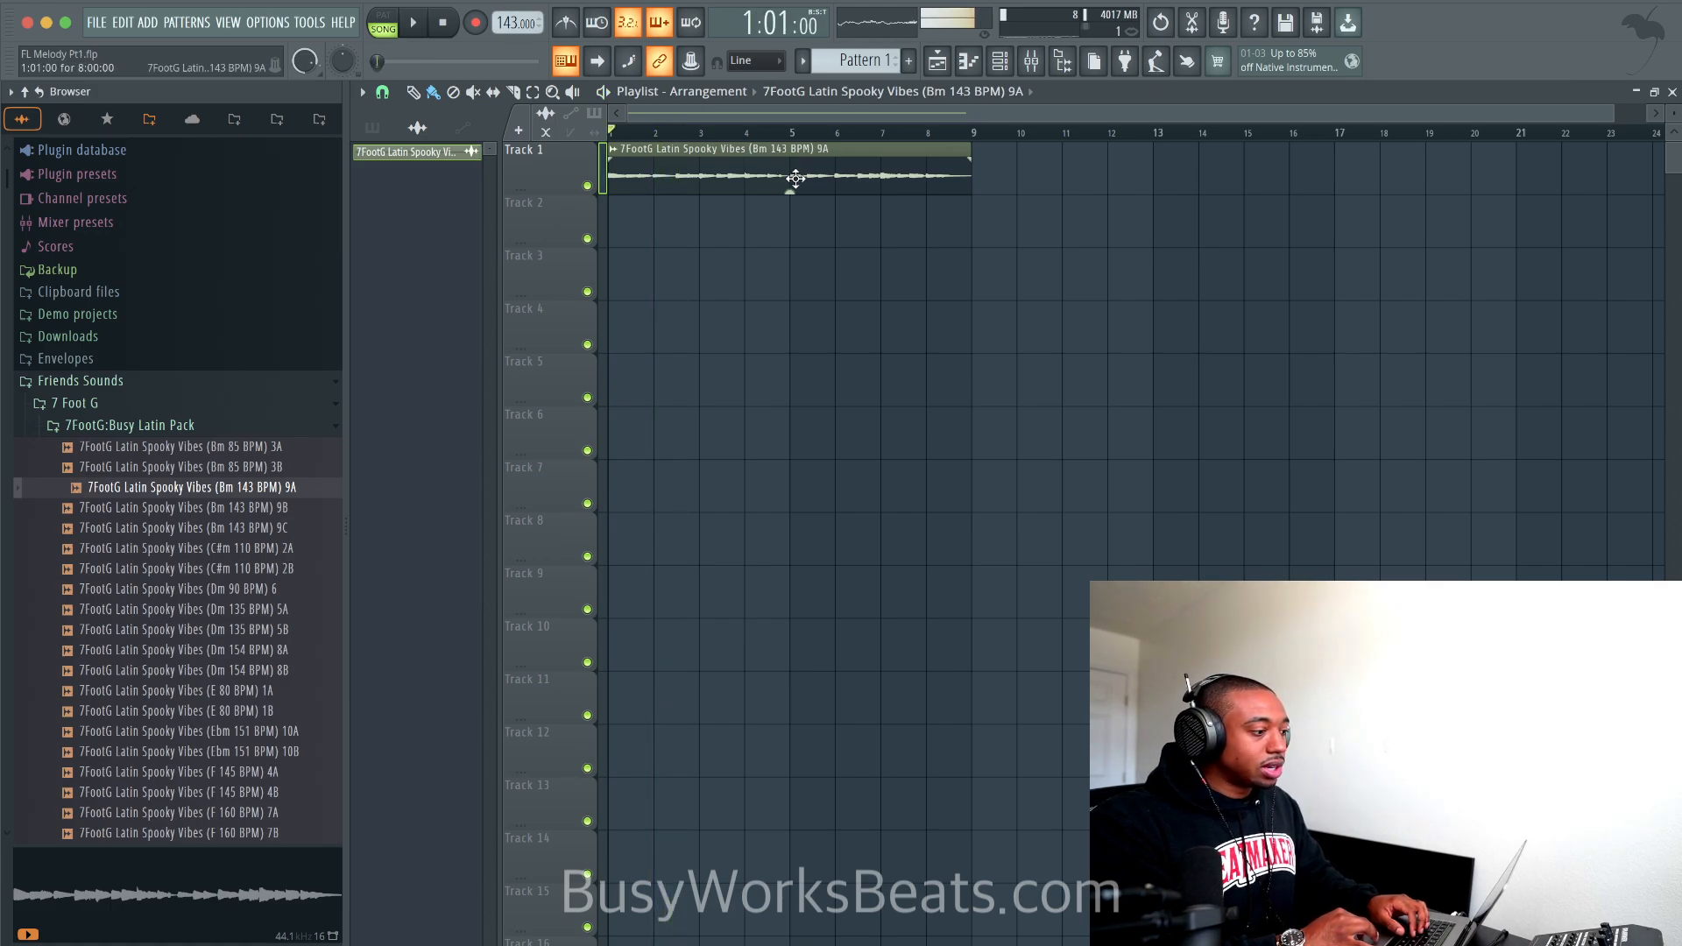
# Step: Fit the Track 1 audio clip to the tempo using Stretch mode, and set its time-stretching mode back to Resample
pyautogui.doubleClick(786, 161)
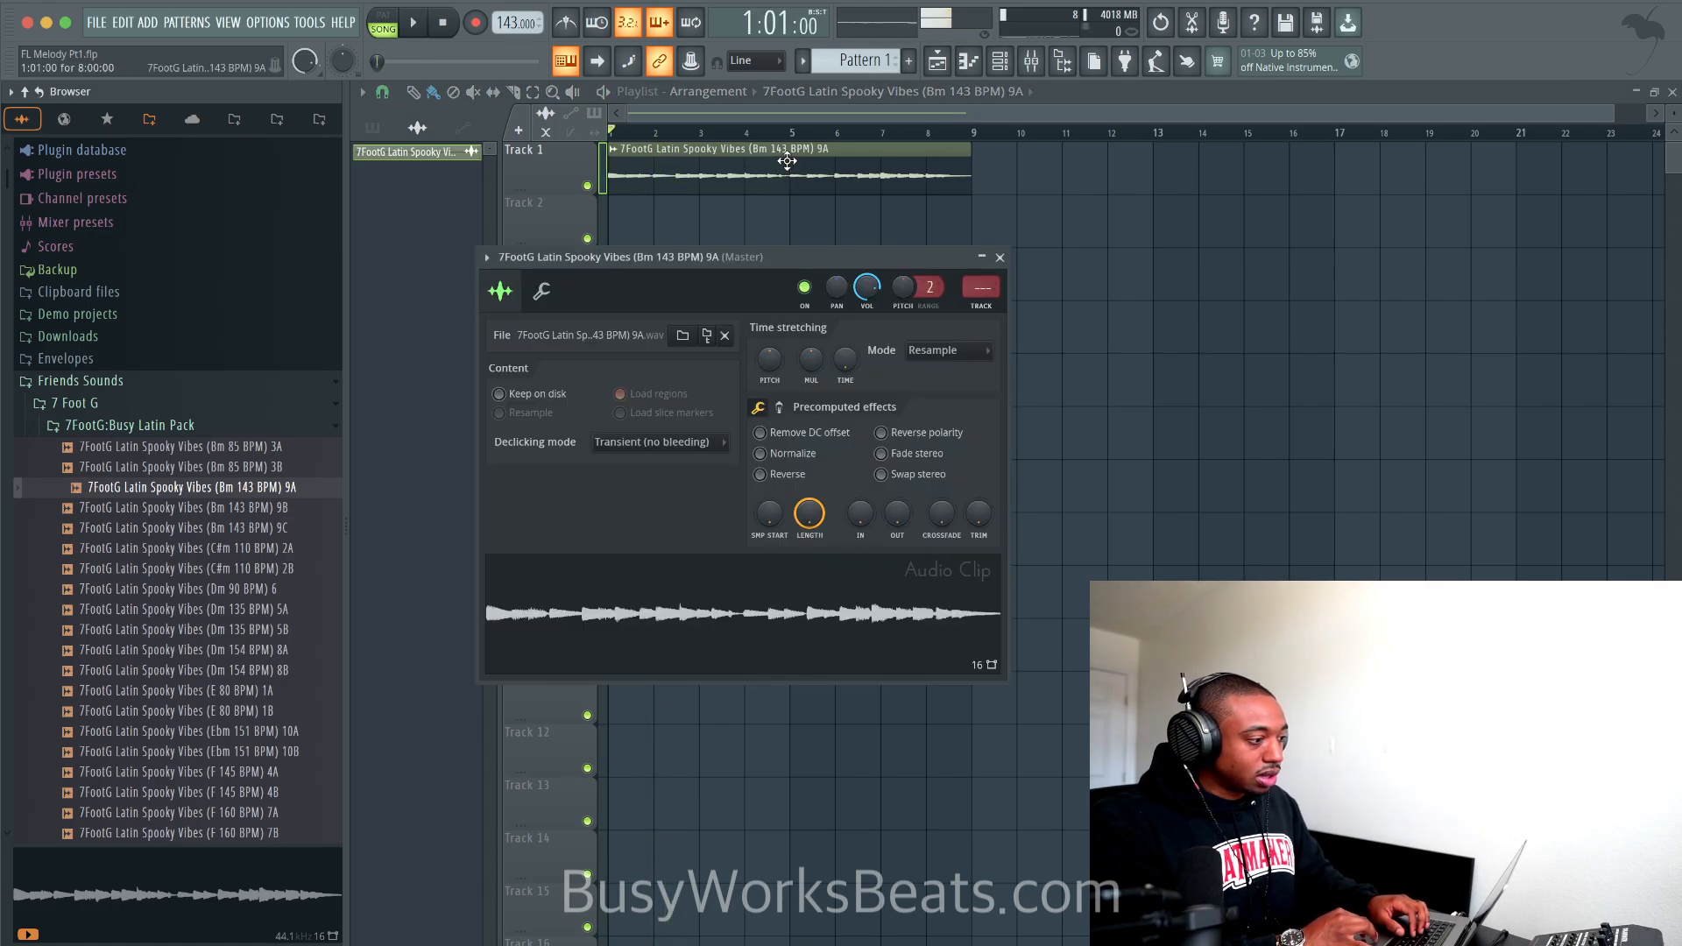
pyautogui.click(920, 350)
pyautogui.click(933, 403)
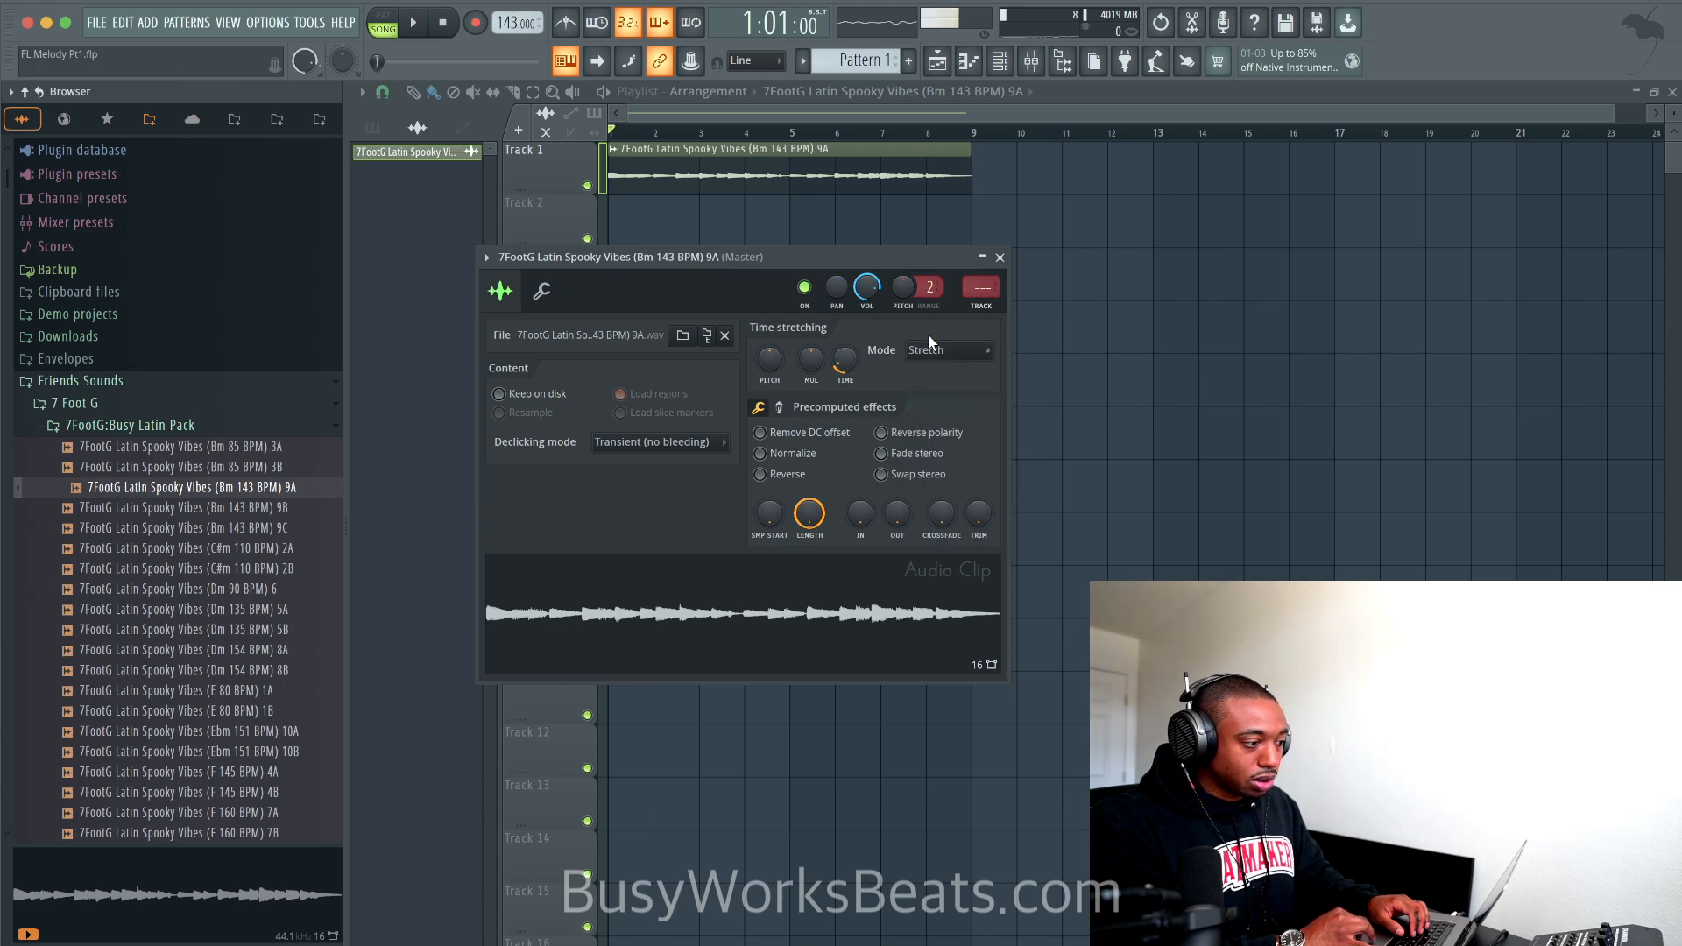
pyautogui.click(928, 340)
pyautogui.click(932, 386)
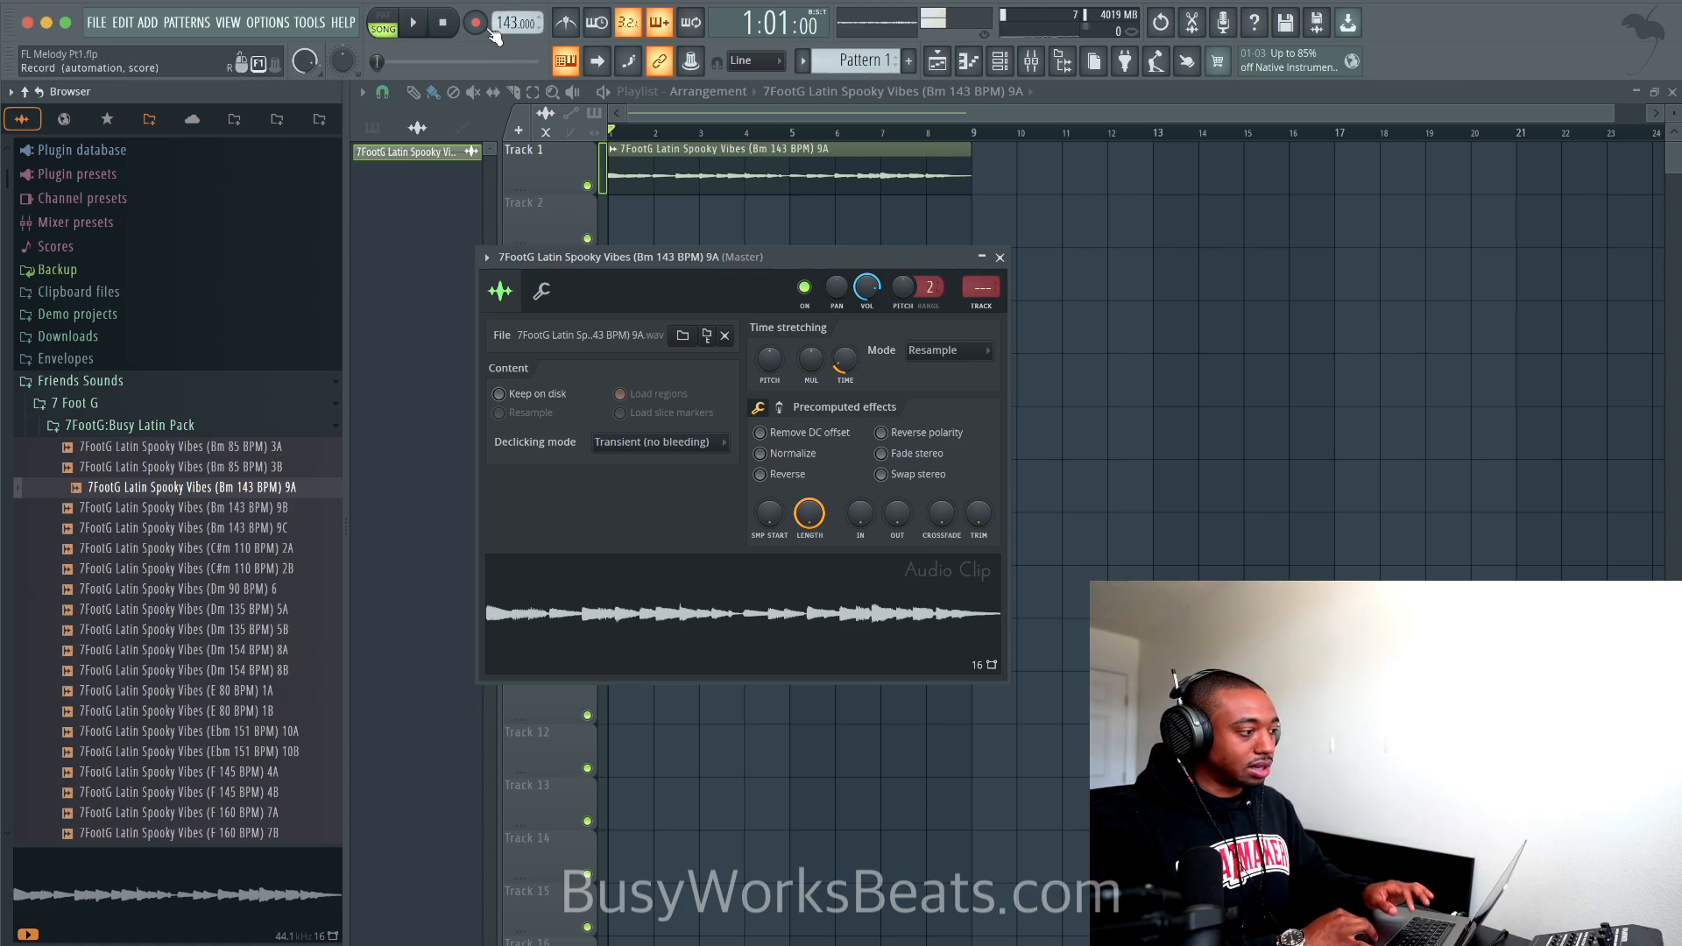
# Step: Lower the project tempo to 134 BPM and play the sample from the start to hear the resampling
pyautogui.scroll(-1, 510, 34)
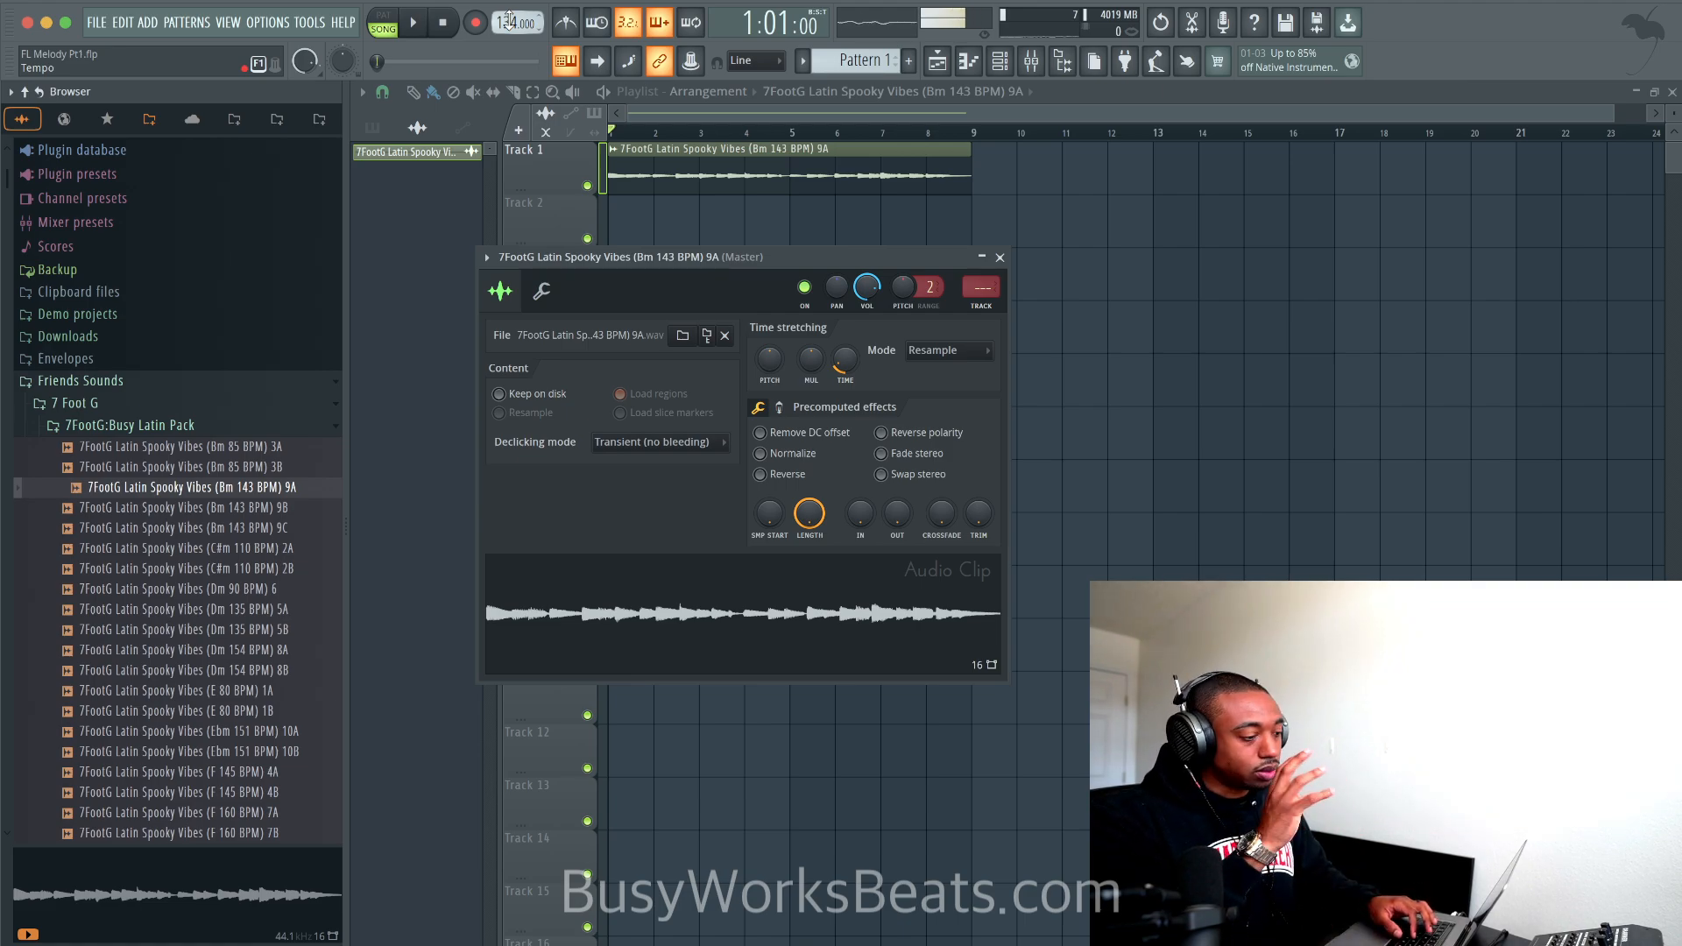
pyautogui.press('space')
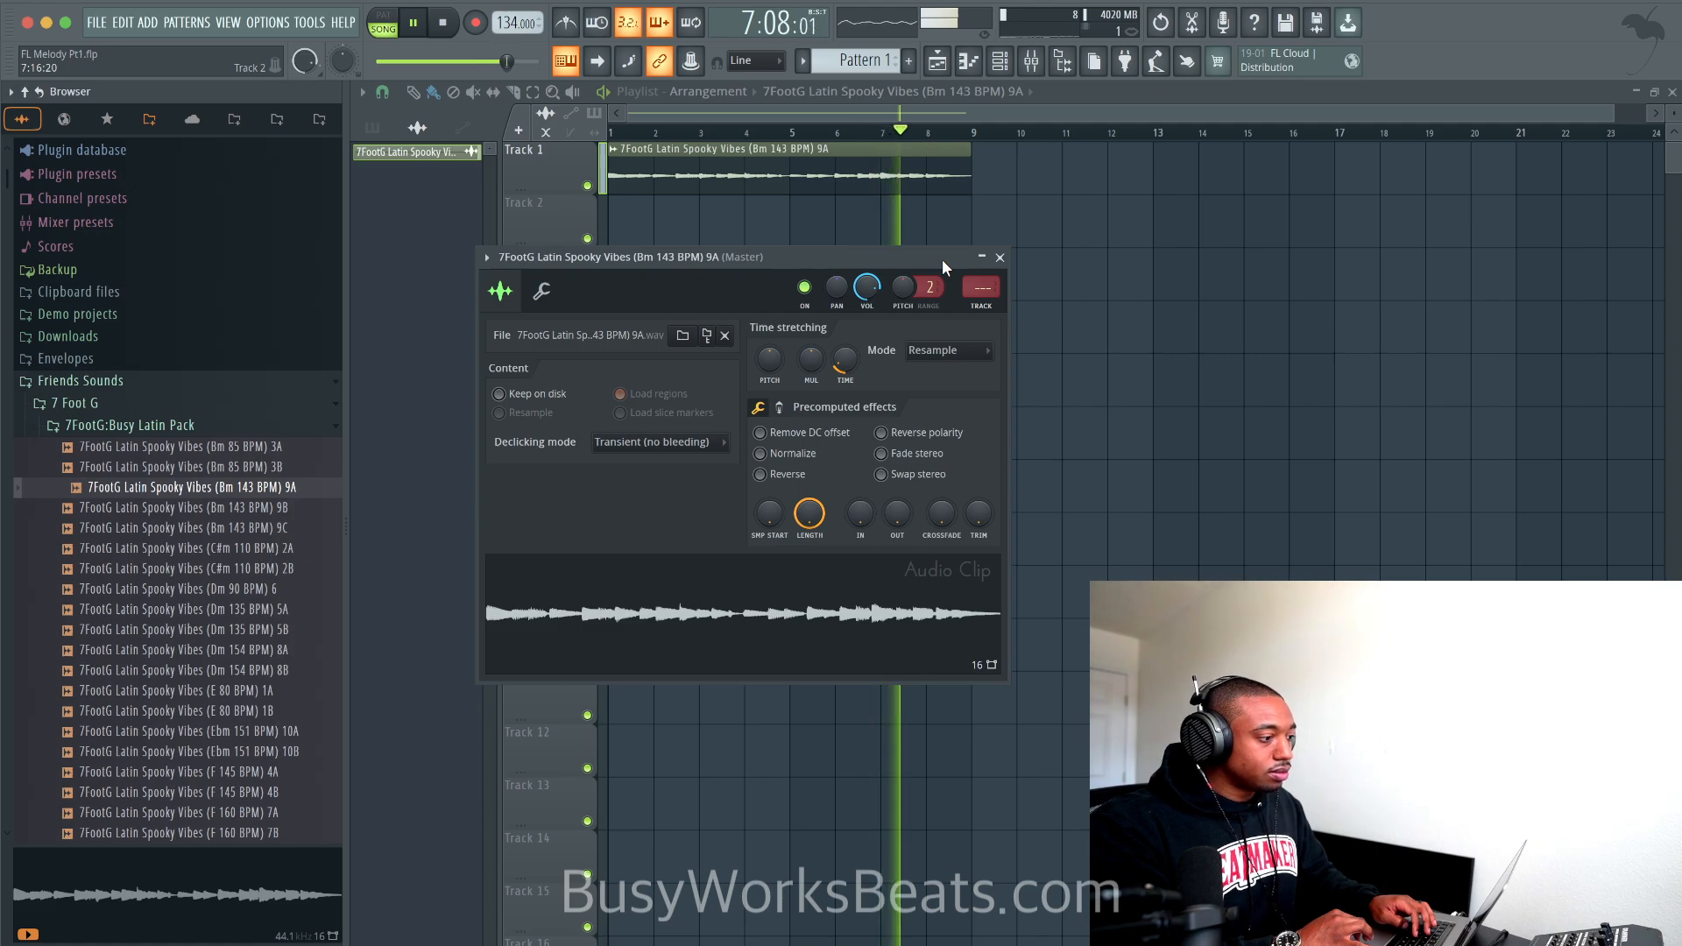
pyautogui.press('space')
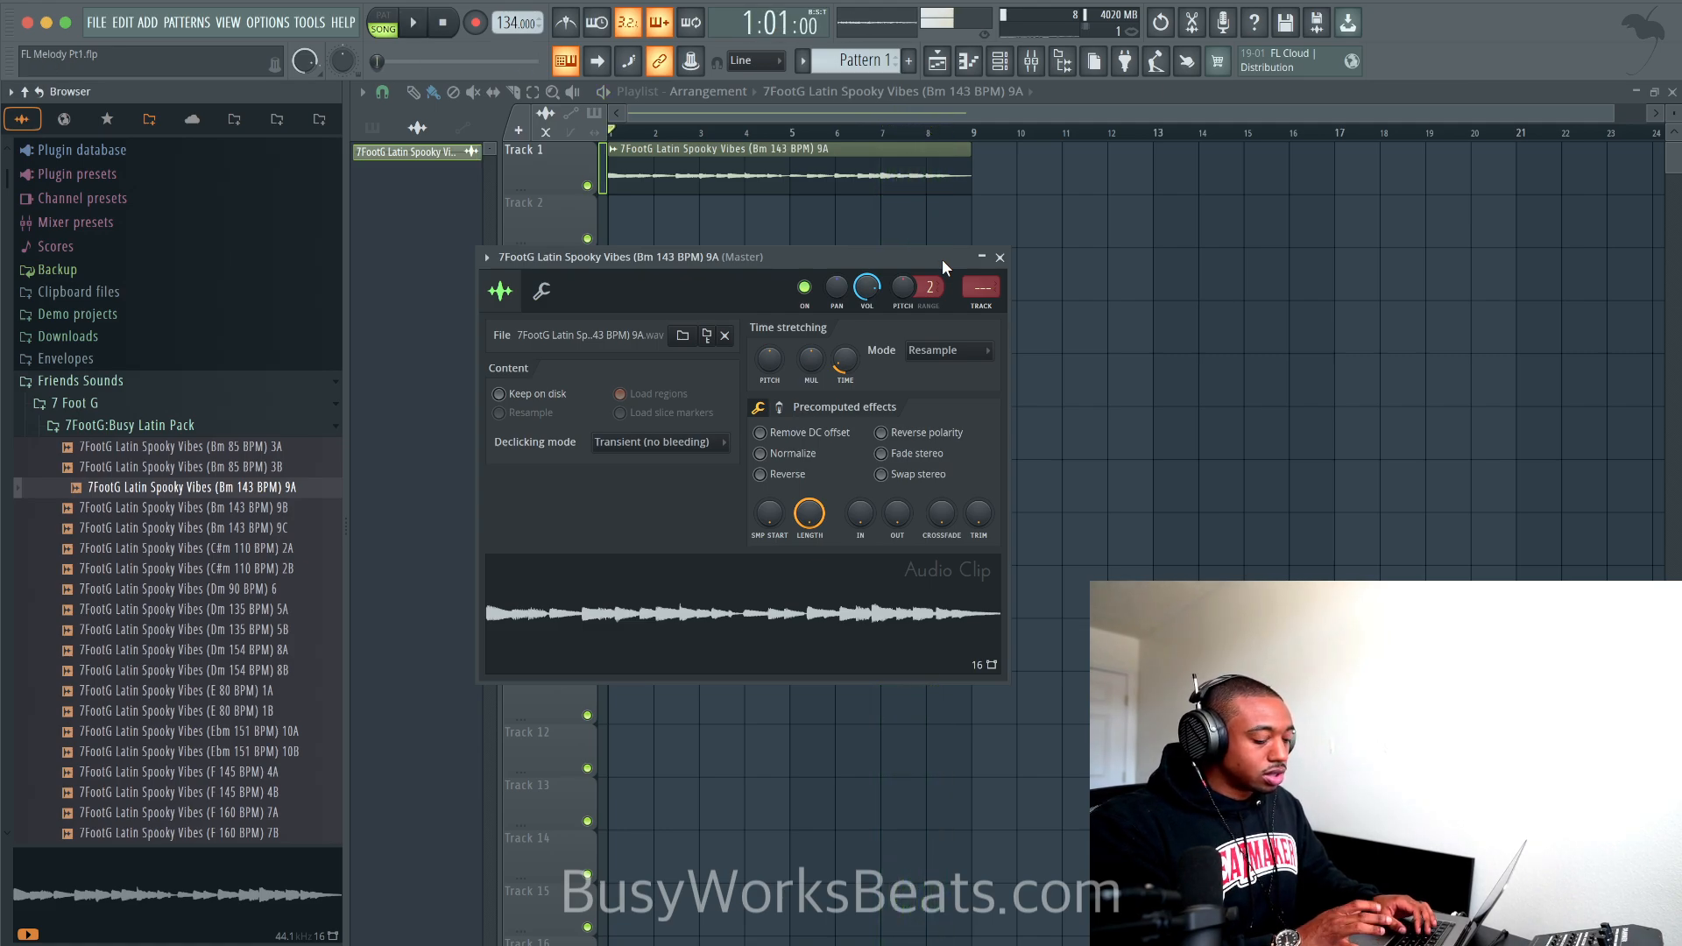
# Step: Route the sample to mixer track 3, load kHs Reverser in its first effect slot and audition the result
pyautogui.press('F9')
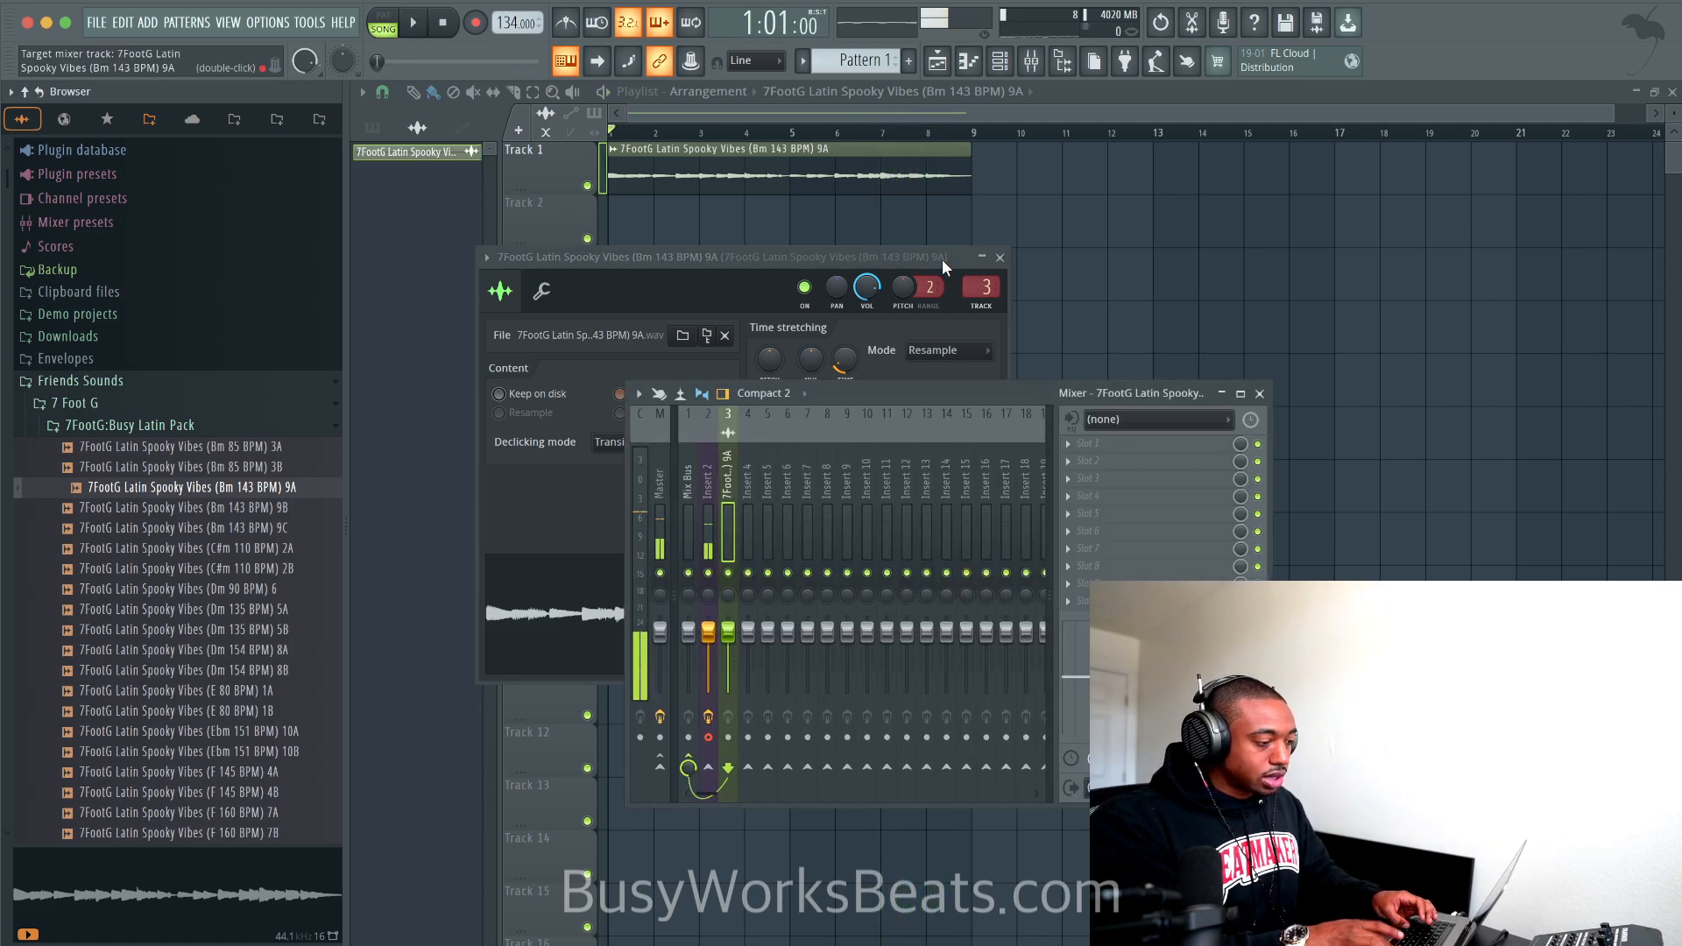
pyautogui.click(1063, 455)
pyautogui.moveTo(1090, 462)
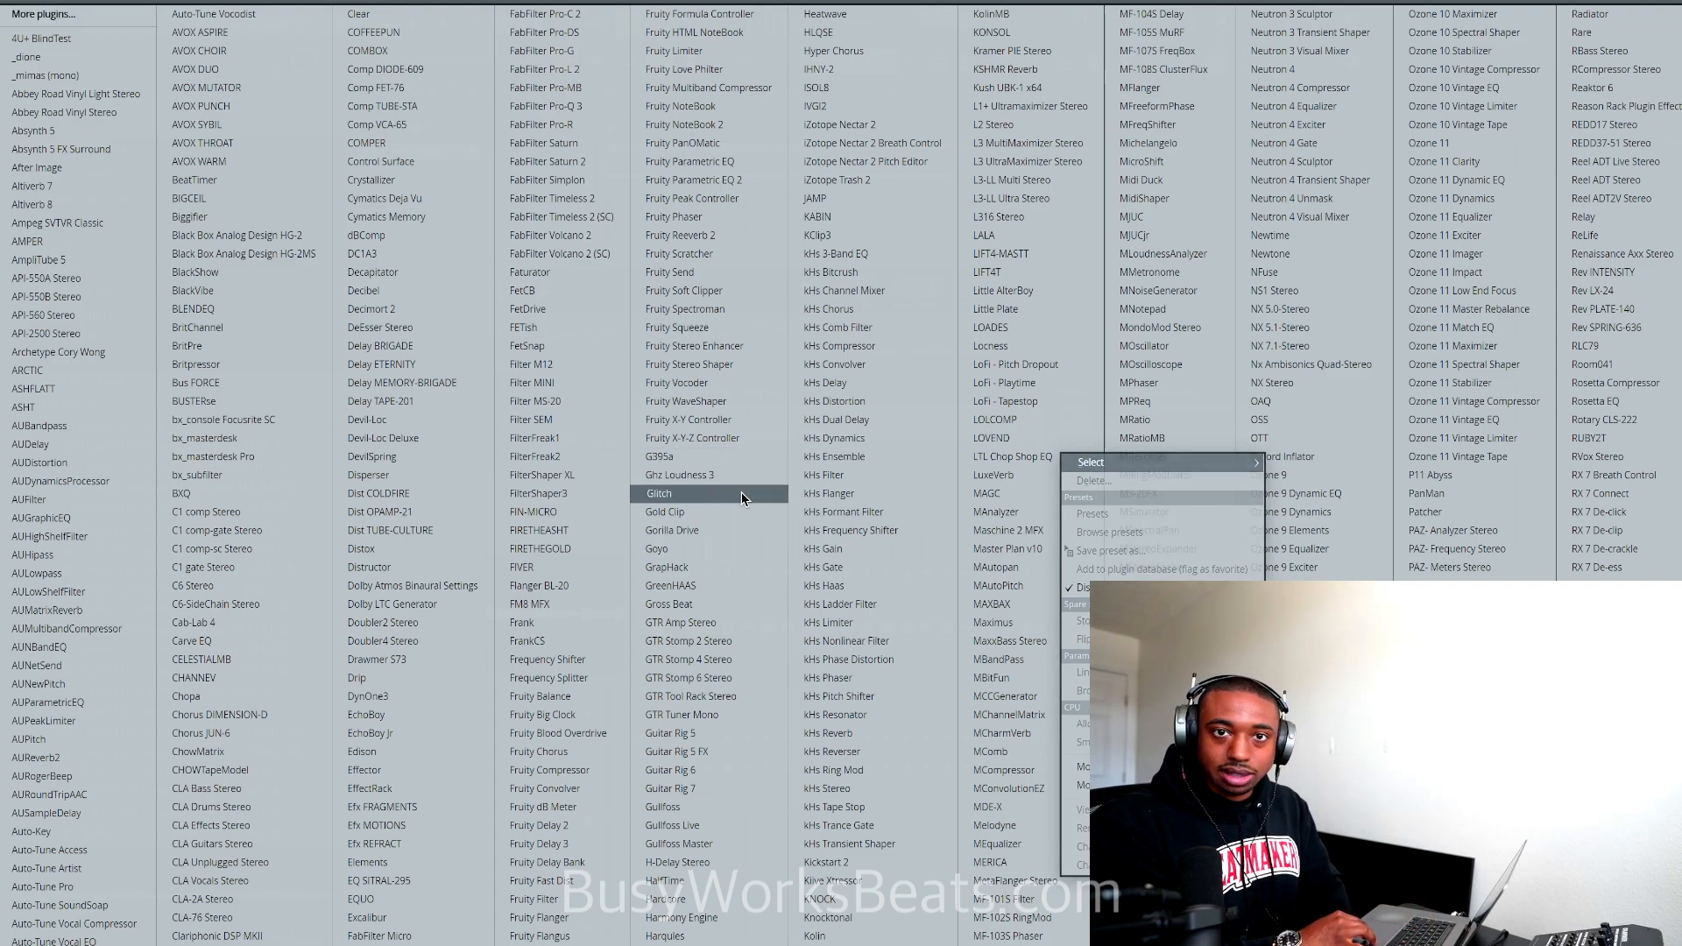
pyautogui.click(852, 750)
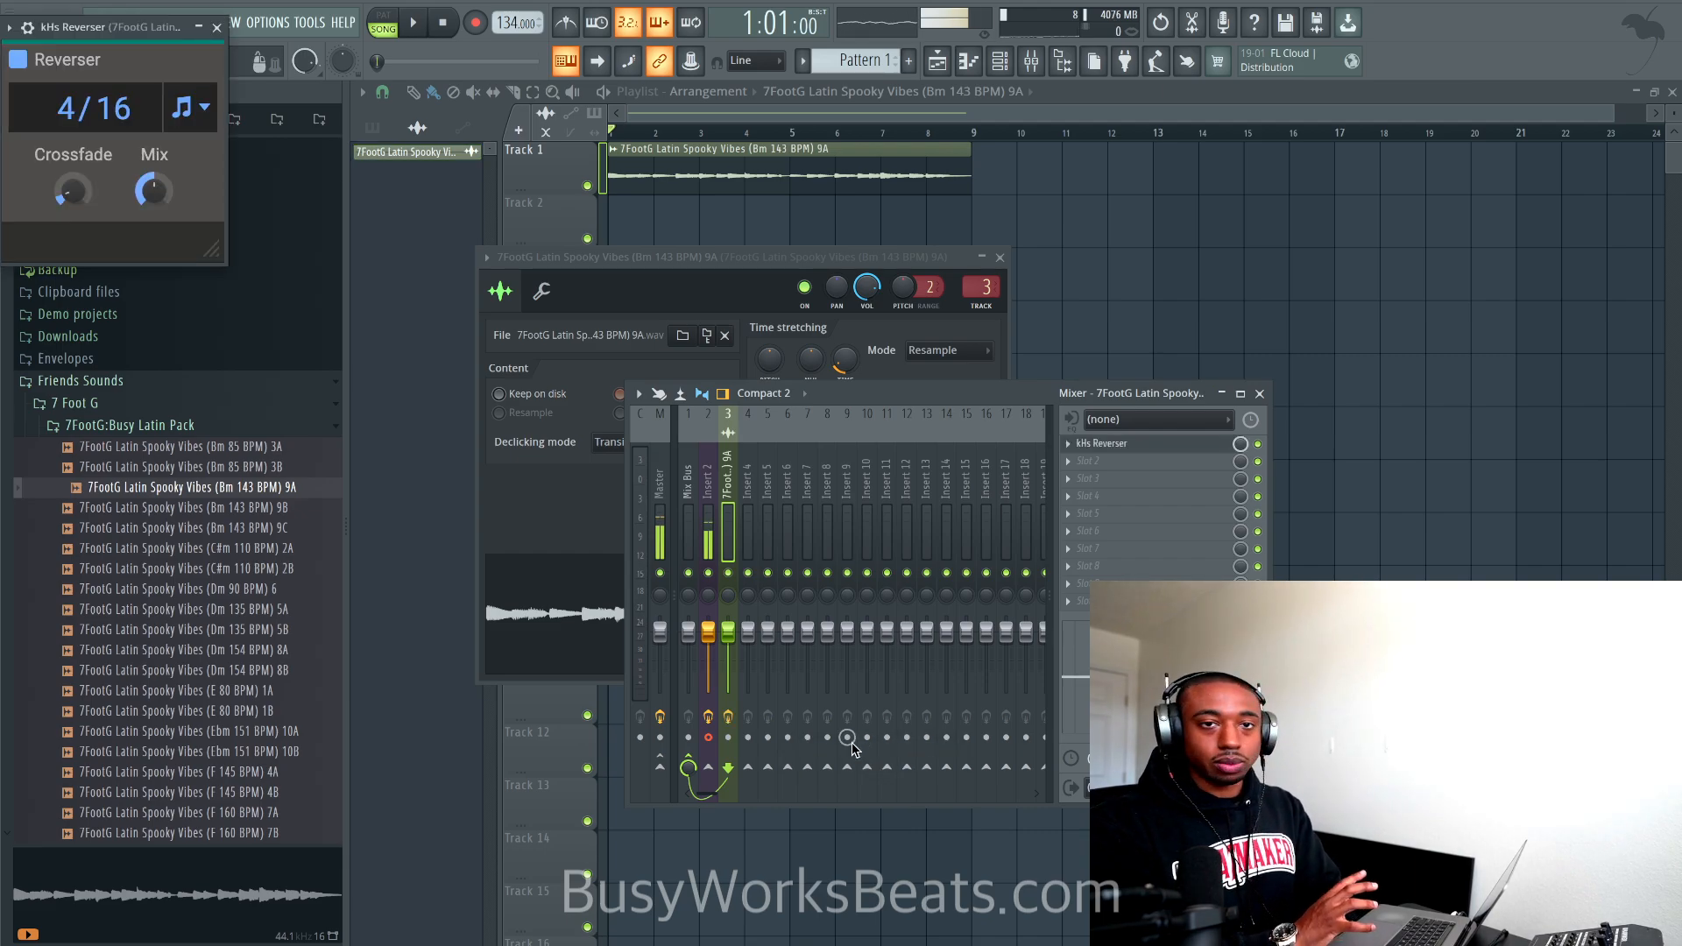
pyautogui.press('space')
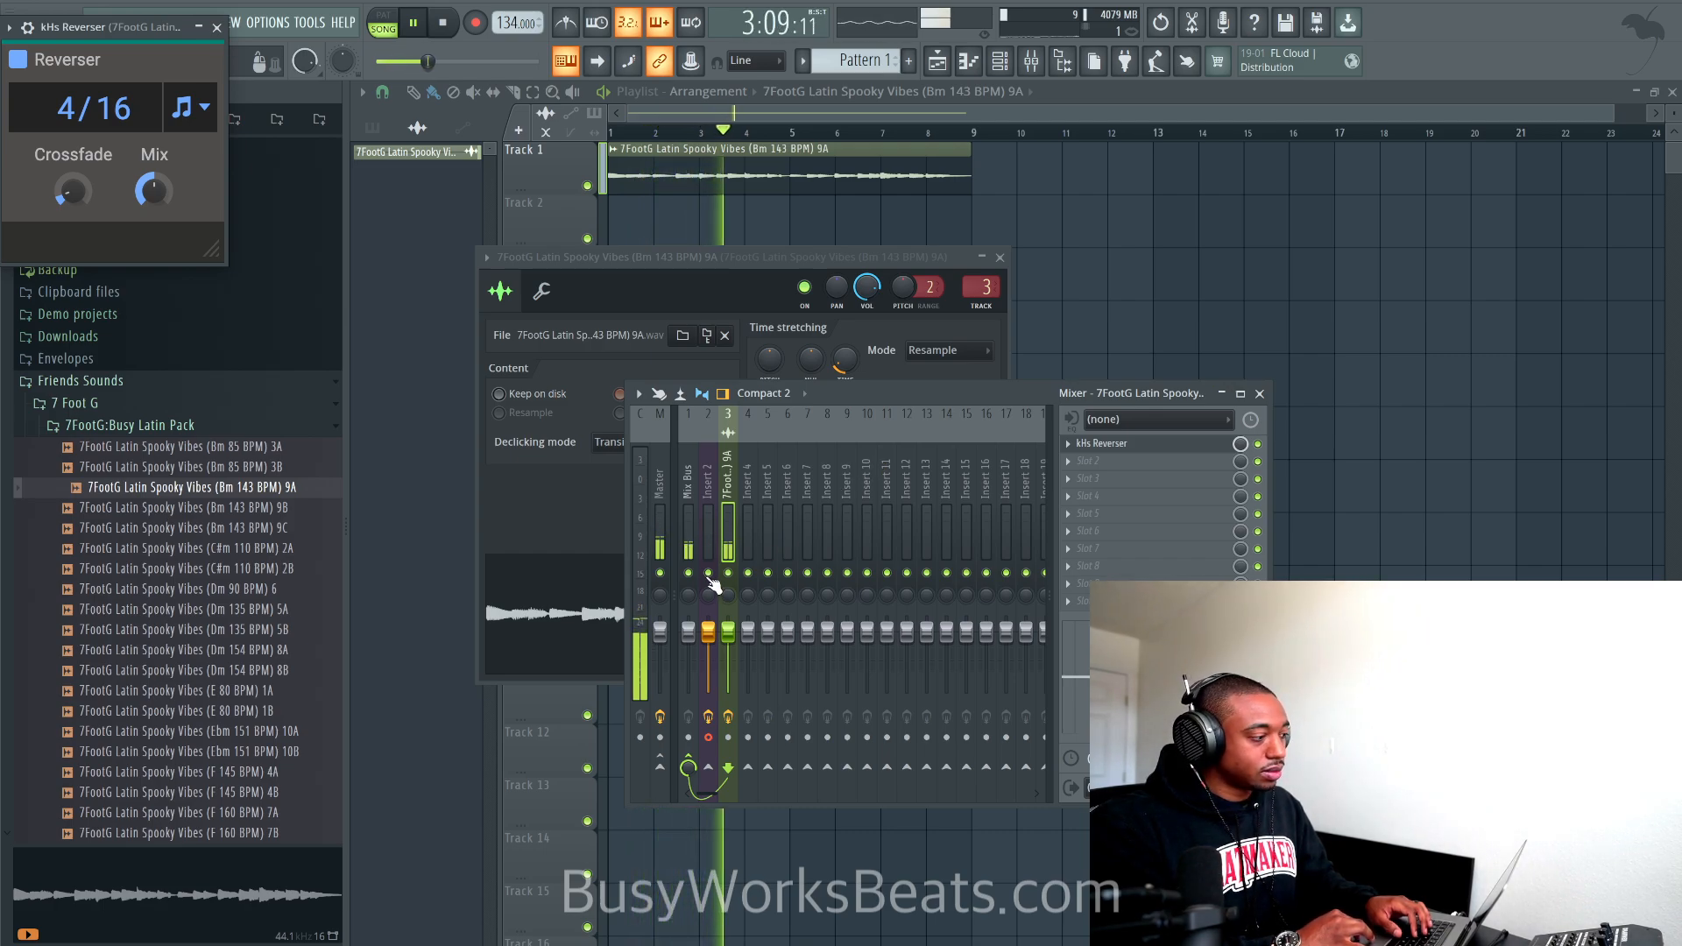
pyautogui.press('space')
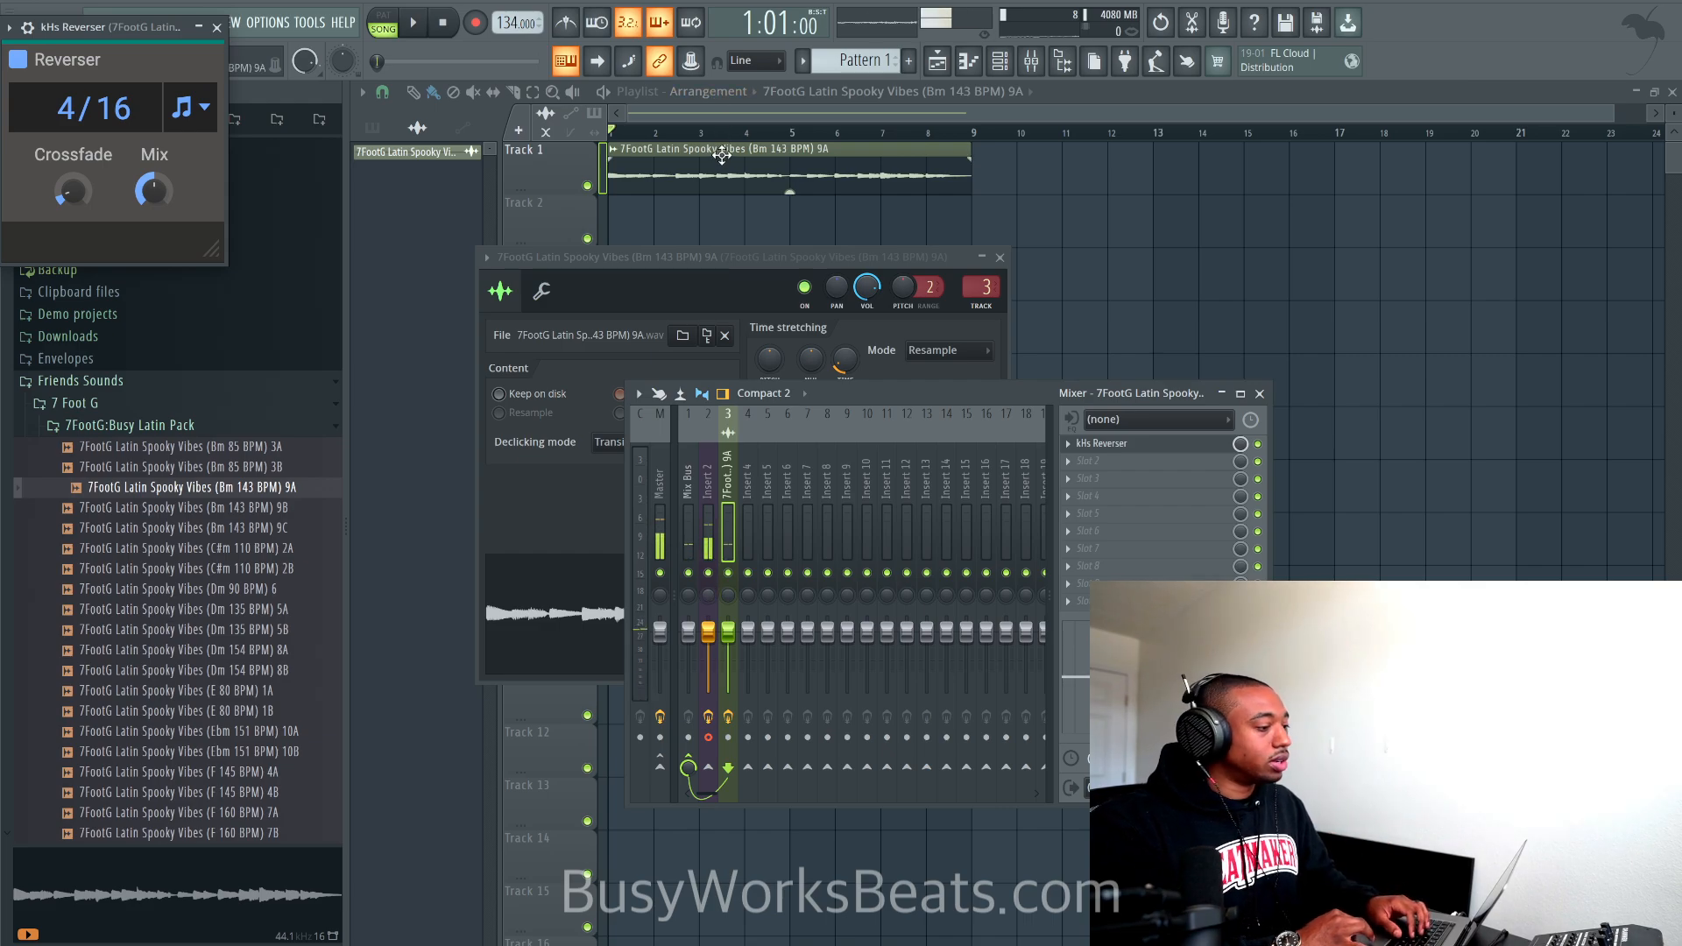
# Step: Raise the audio clip's time-stretching pitch with the stretch mode on Auto, and start playback
pyautogui.doubleClick(722, 155)
pyautogui.moveTo(775, 366); pyautogui.dragTo(774, 343)
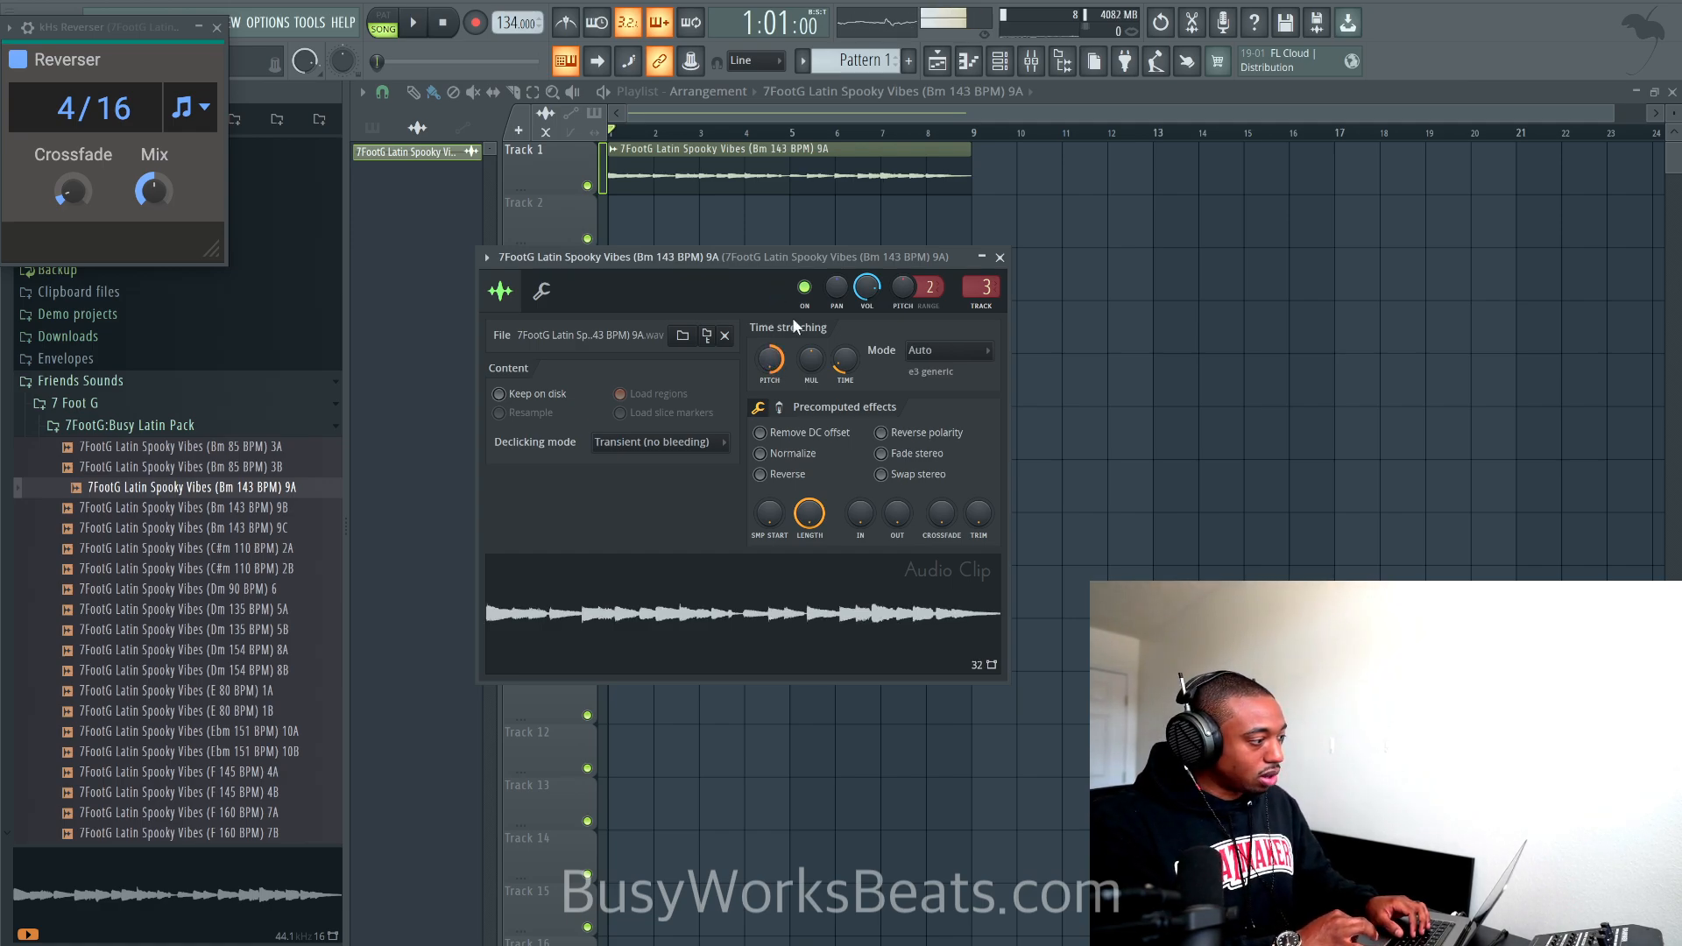
pyautogui.press('space')
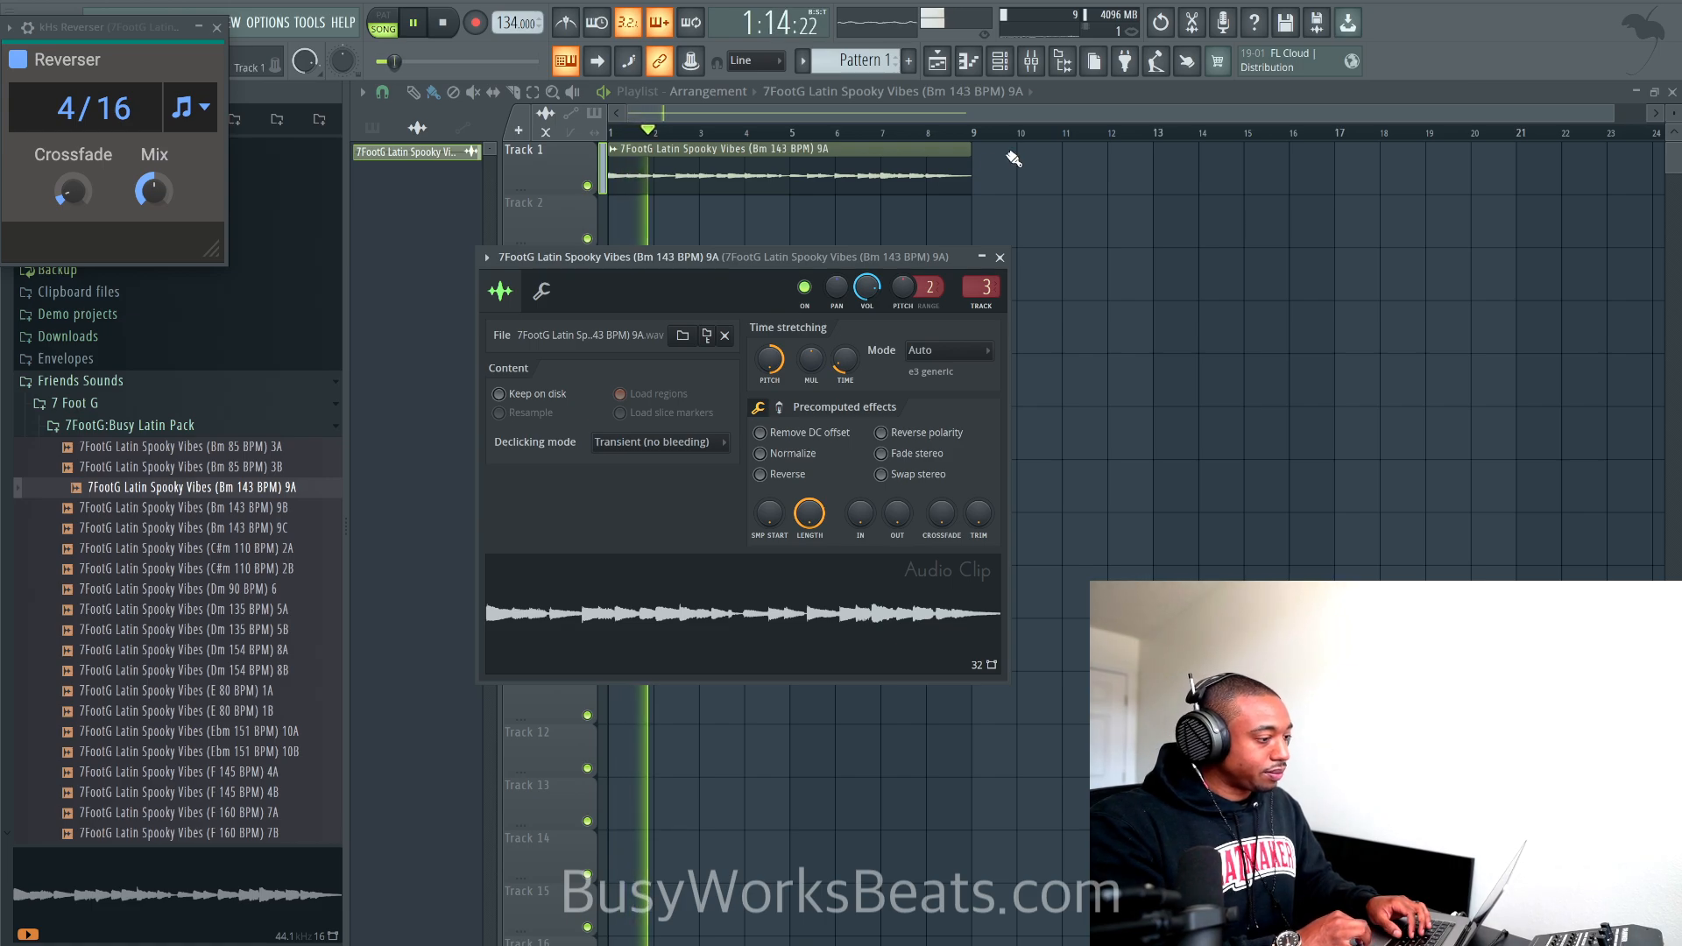
# Step: Load kHs Bitcrush in the second effect slot of the sample's mixer track
pyautogui.press('F9')
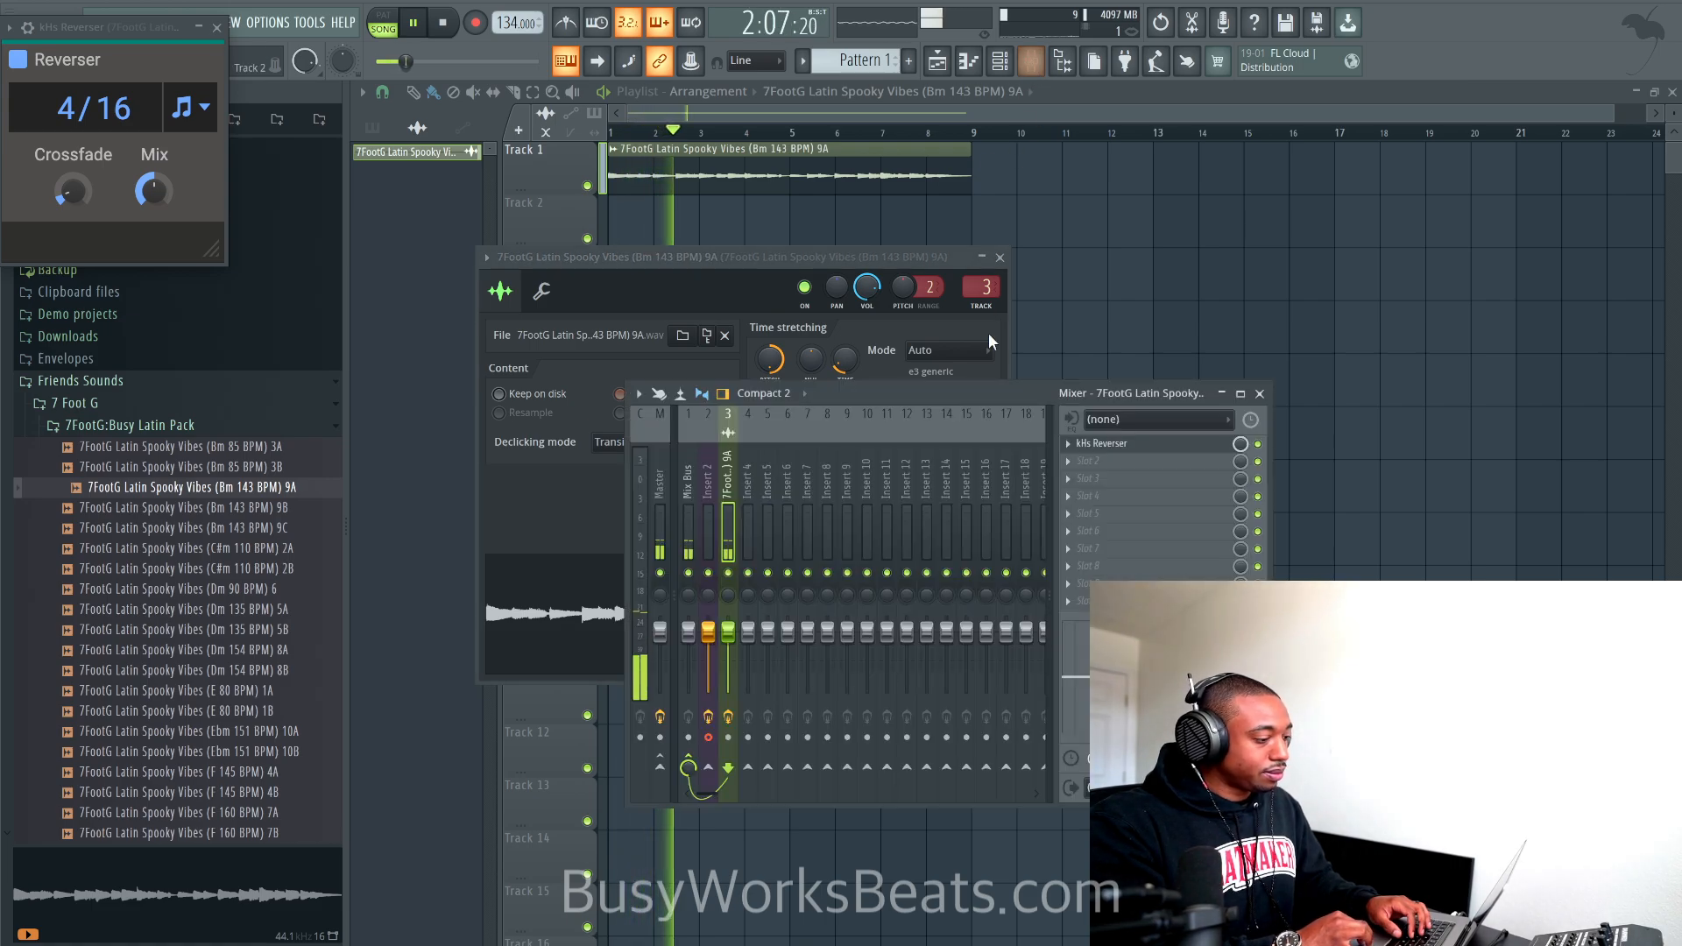
pyautogui.click(1097, 474)
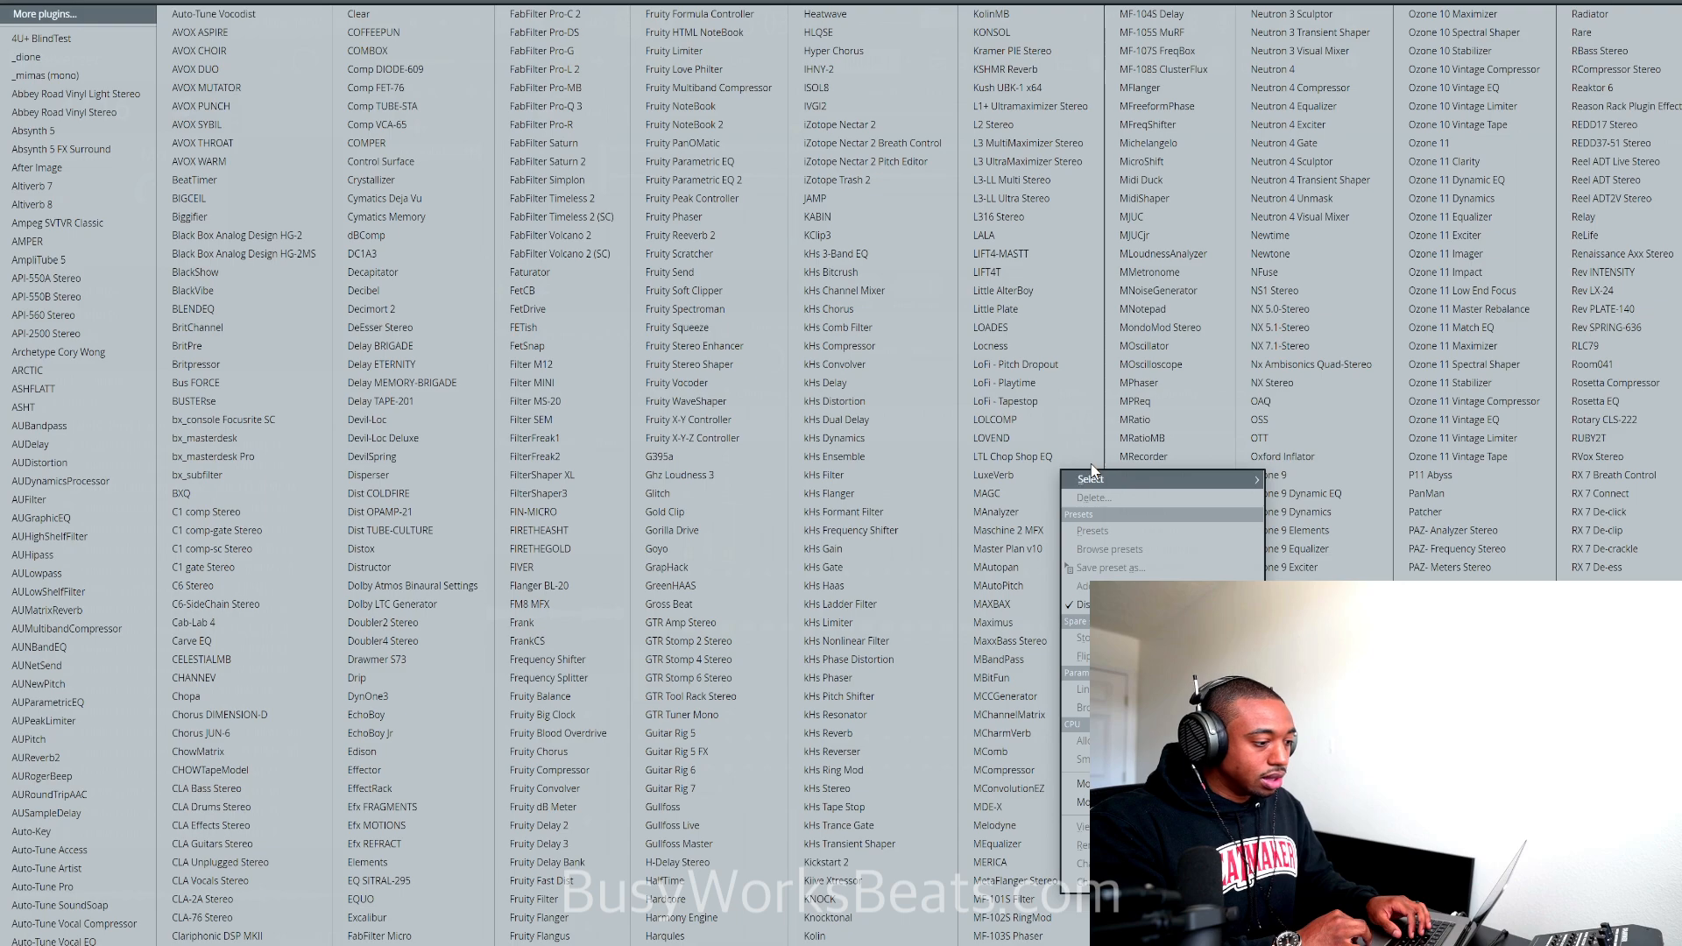
pyautogui.click(872, 273)
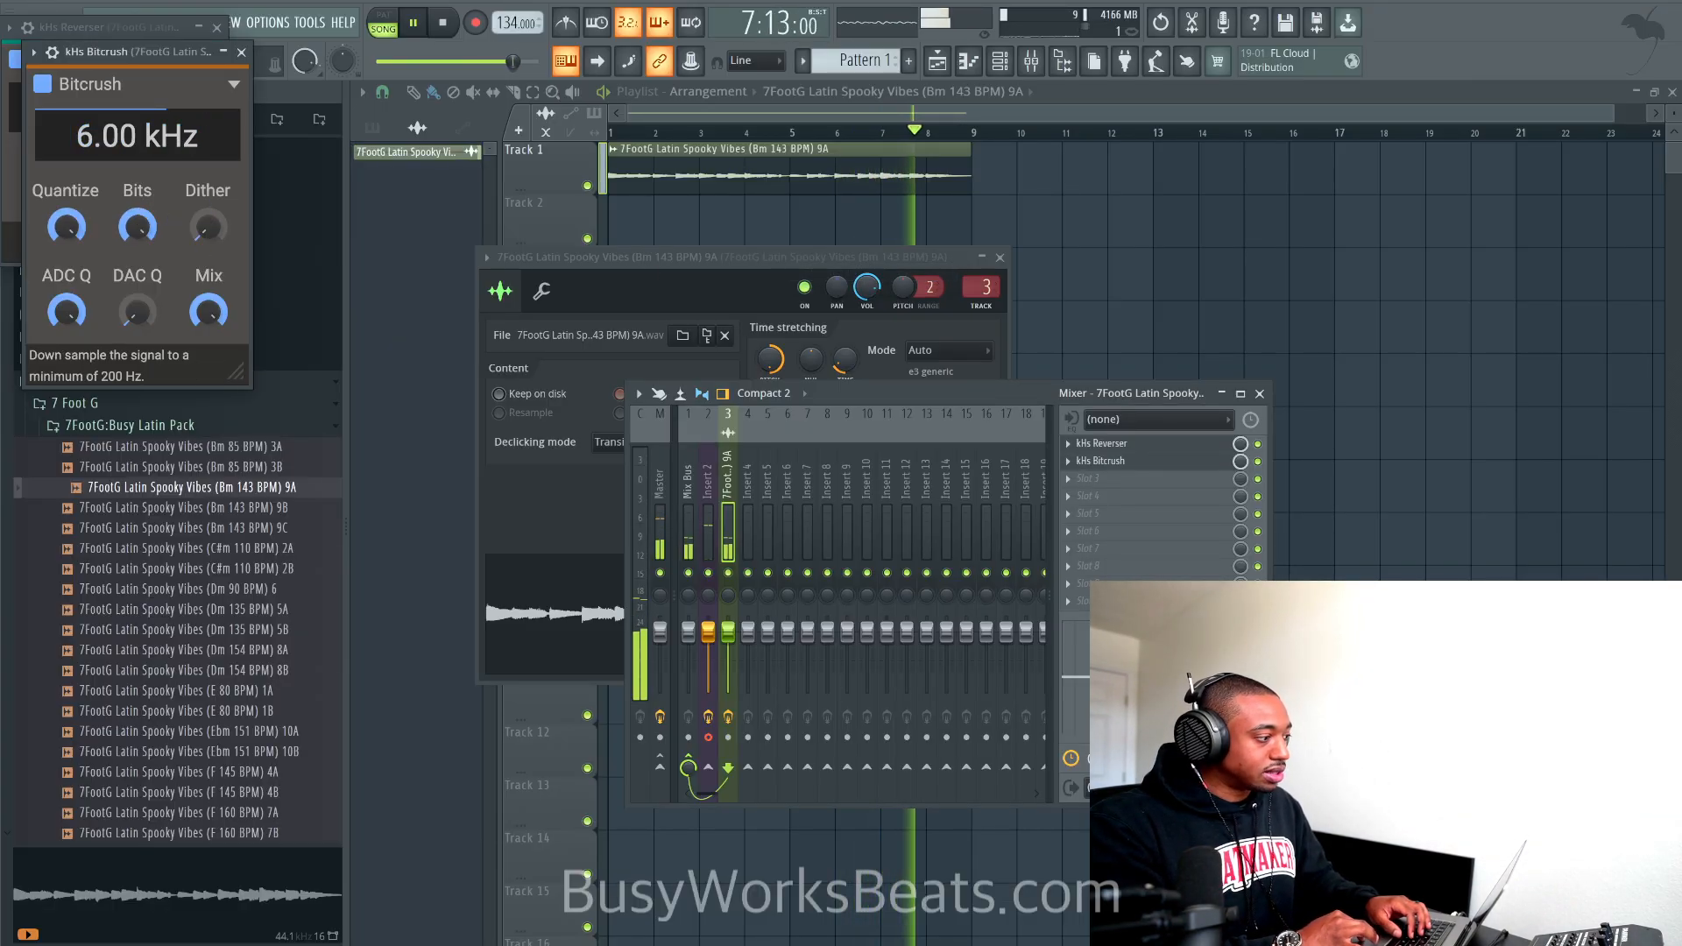
# Step: Set the Bitcrush sample rate to 12.3 kHz, listen to the effect and stop playback
pyautogui.press('space')
pyautogui.moveTo(223, 151); pyautogui.dragTo(122, 101)
pyautogui.press('space')
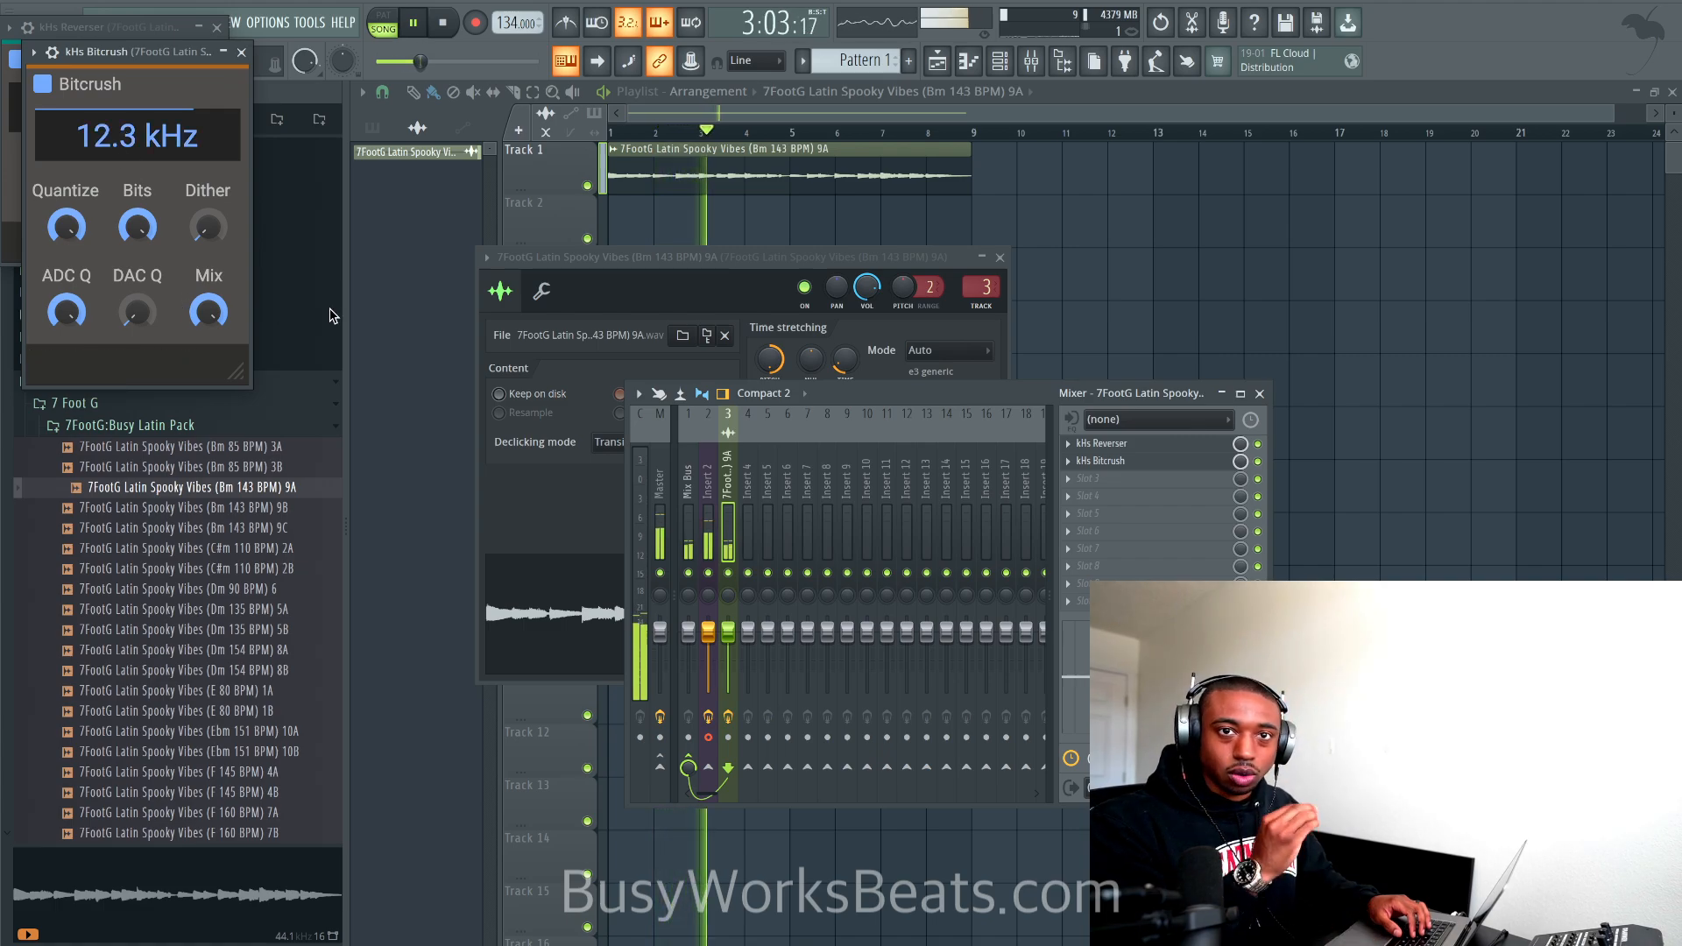
pyautogui.click(1009, 174)
pyautogui.press('space')
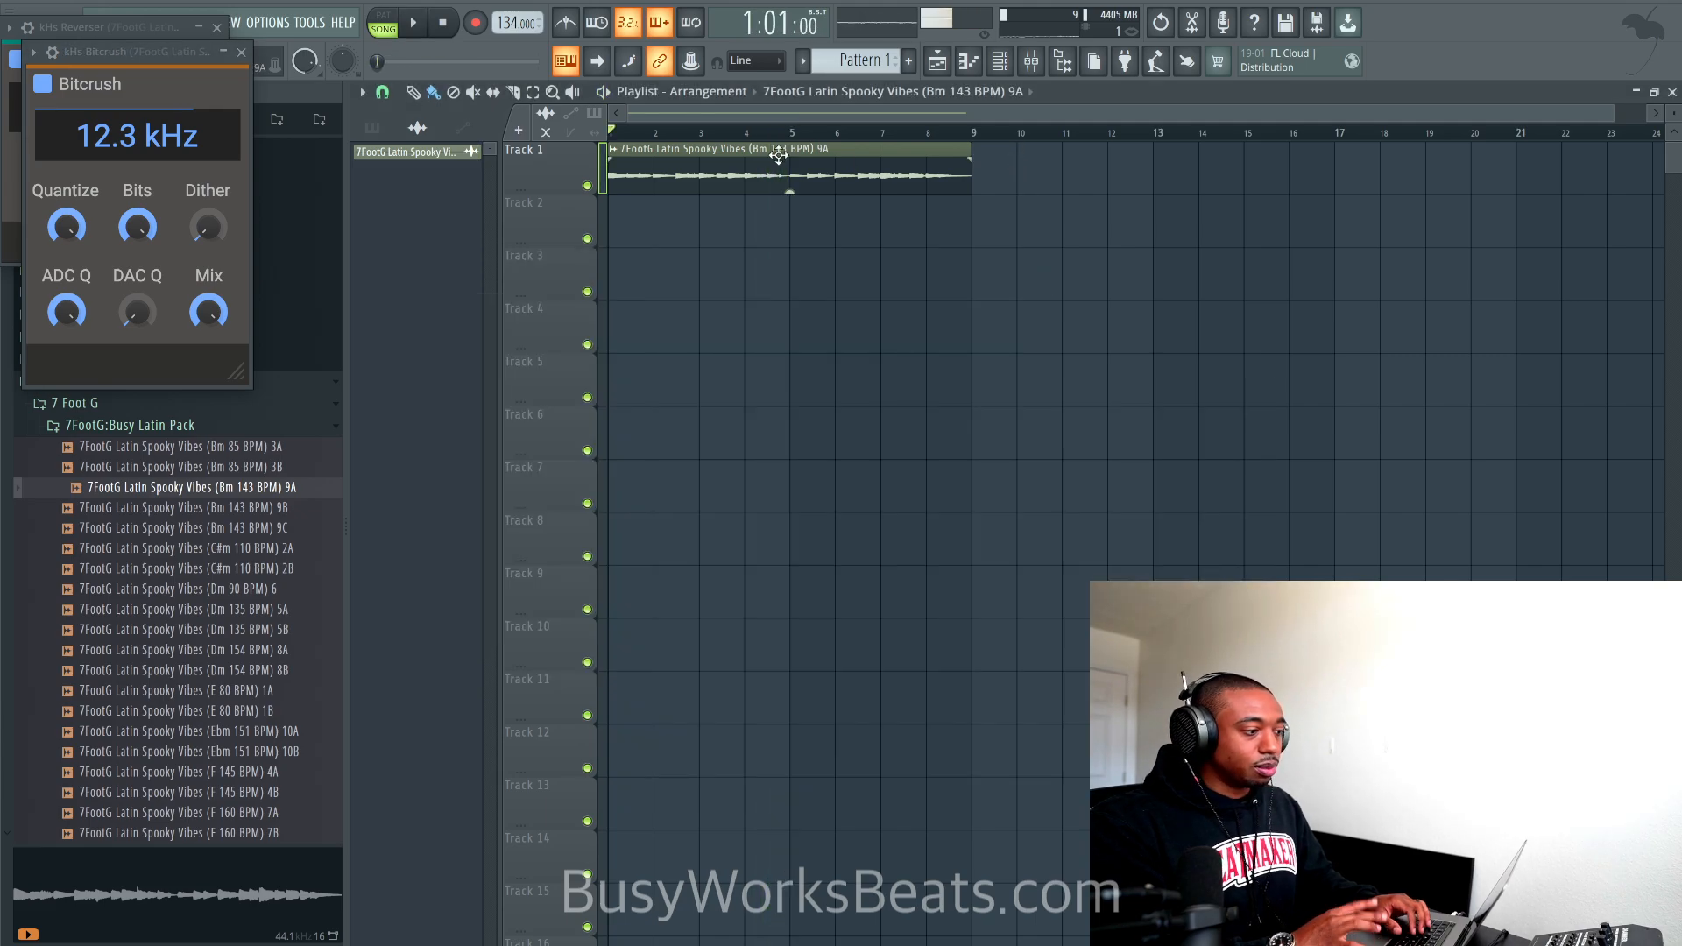
# Step: Open the audio clip's settings, set the project tempo to 143 BPM and restretch all channels
pyautogui.doubleClick(718, 167)
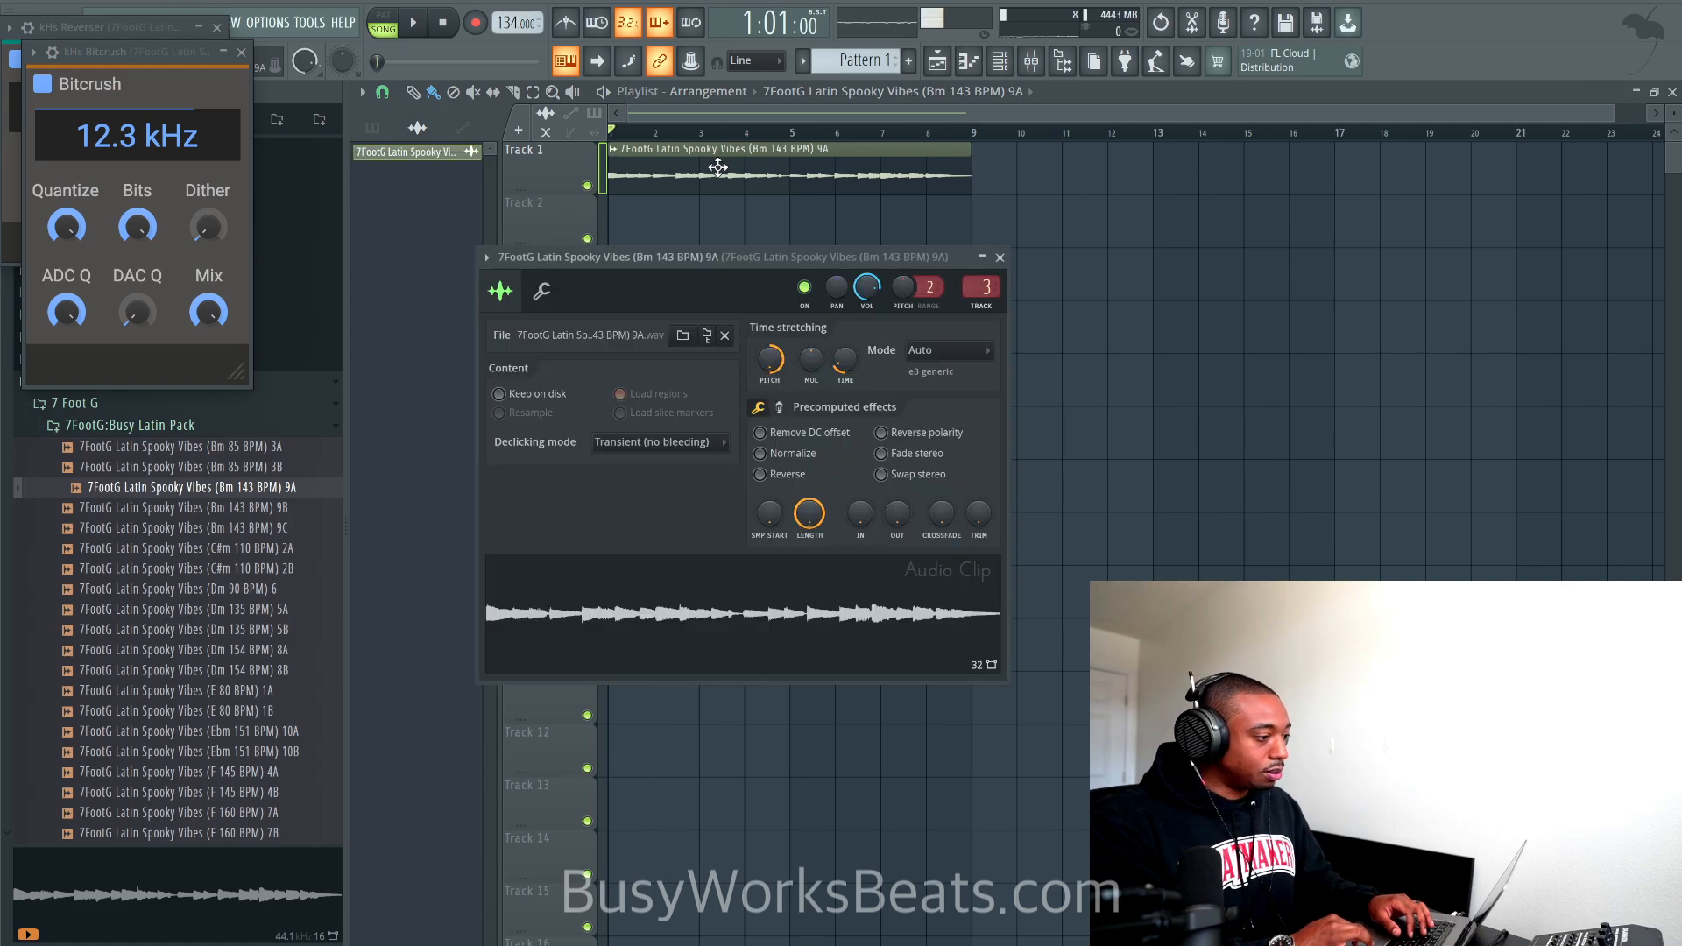
pyautogui.rightClick(656, 630)
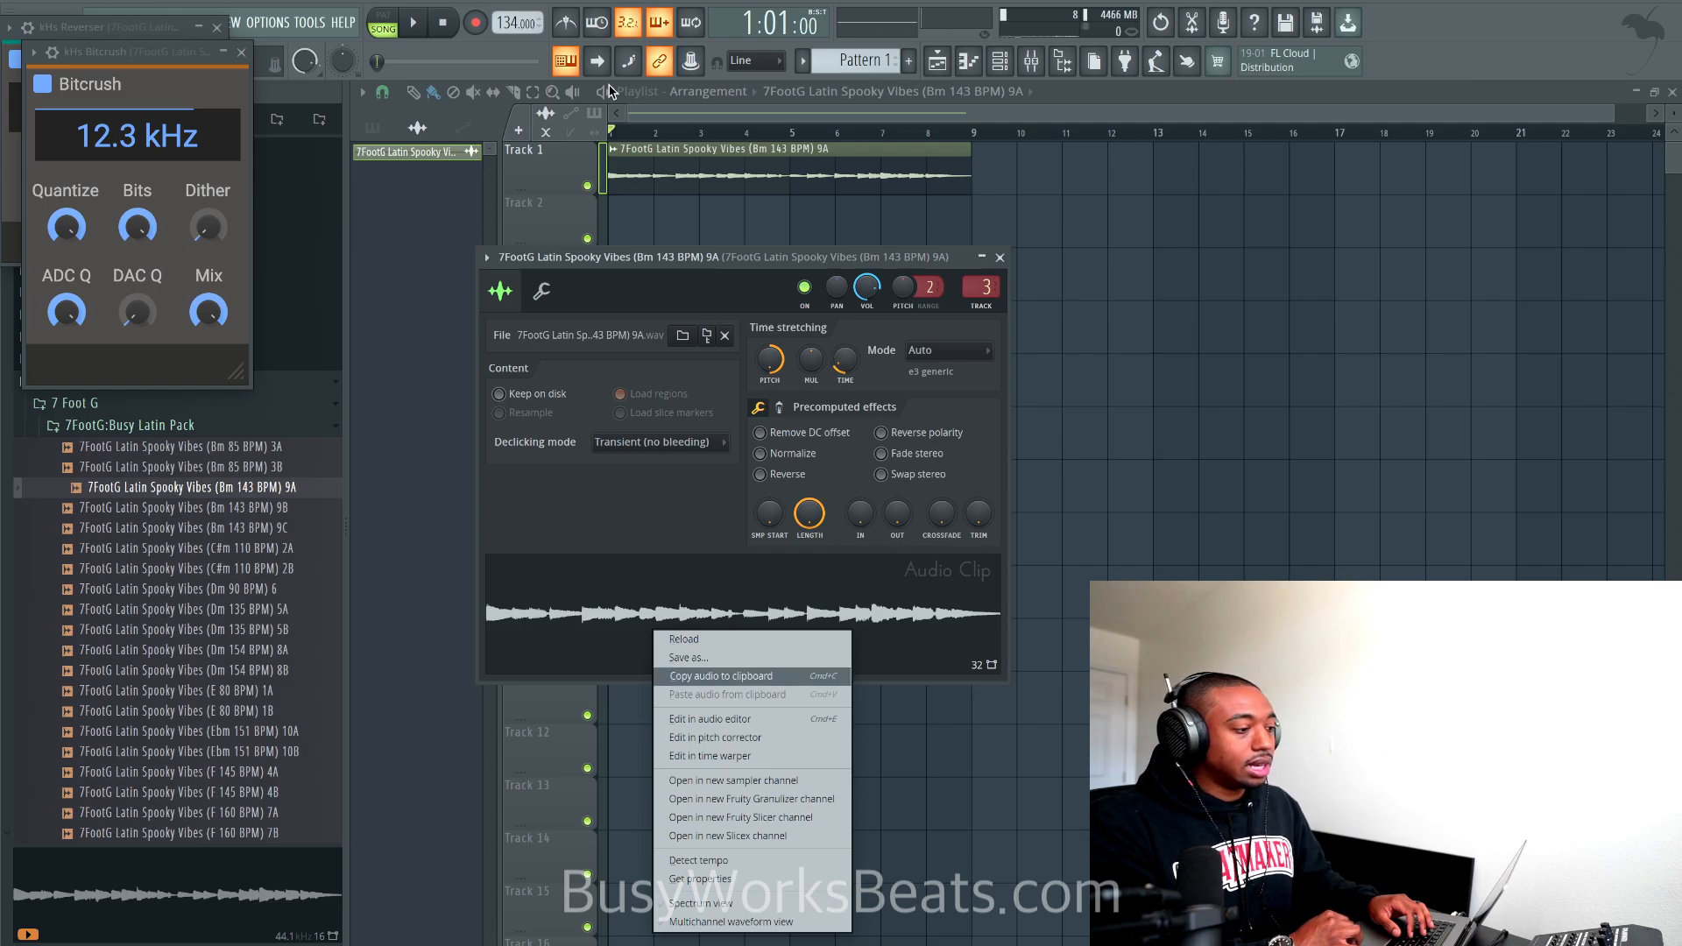
pyautogui.click(515, 35)
pyautogui.moveTo(514, 28); pyautogui.dragTo(514, 14)
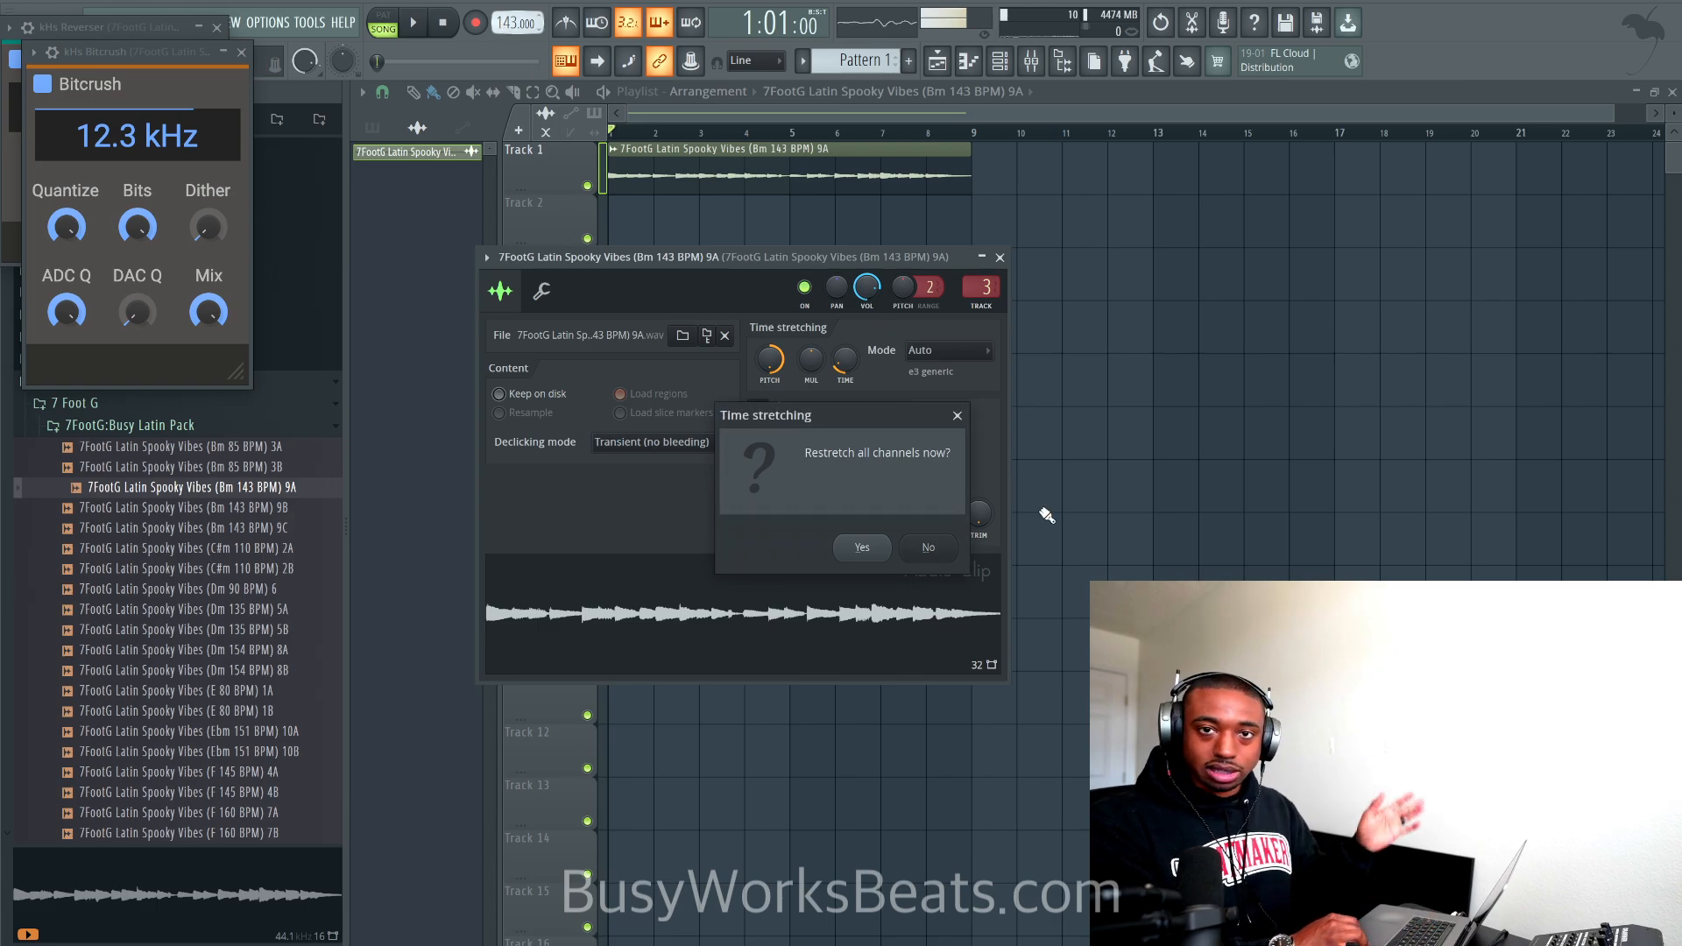
pyautogui.click(863, 550)
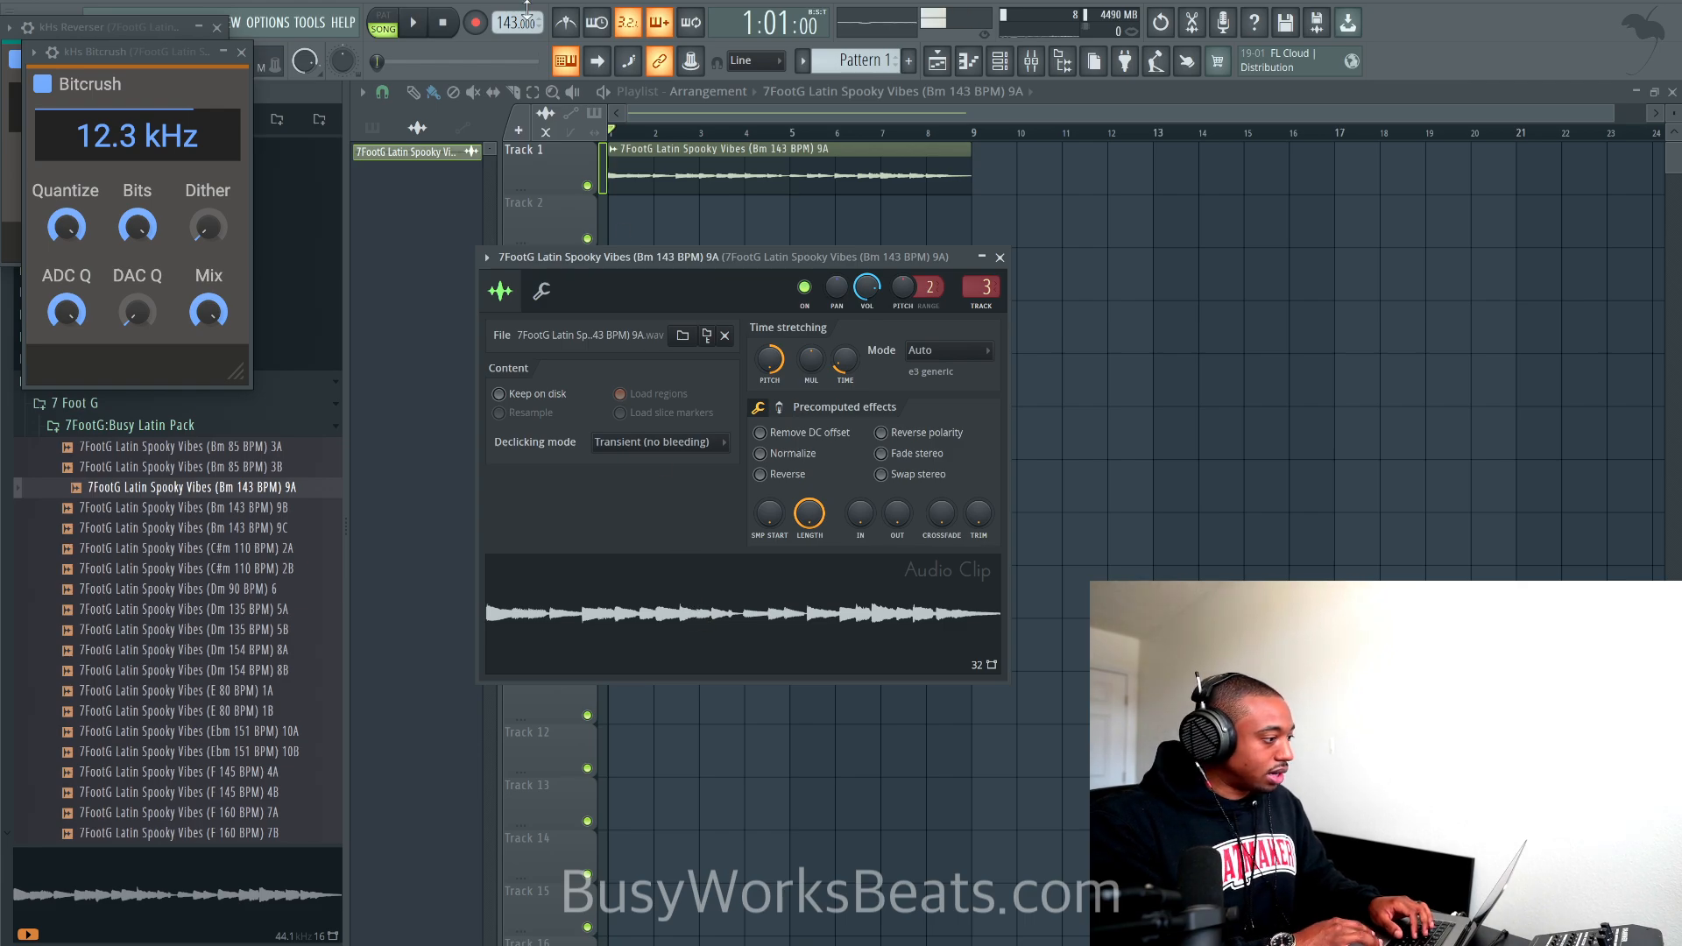
# Step: Open the clip's audio in a new Fruity Slicer channel and slice it by Beat
pyautogui.rightClick(744, 572)
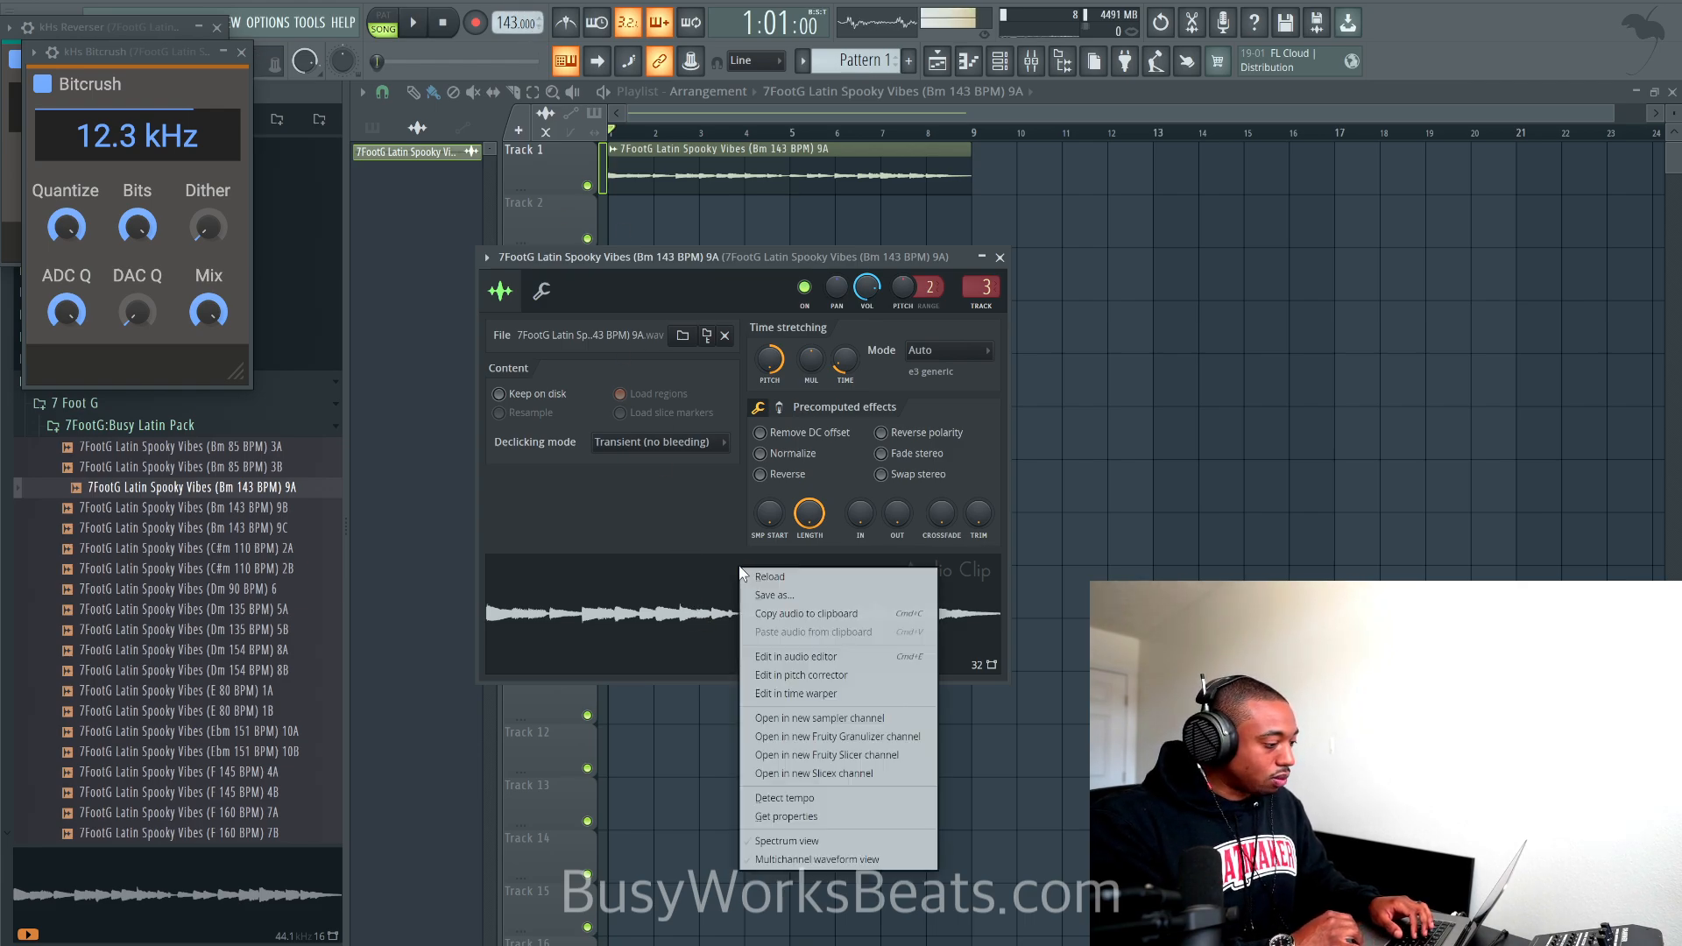
pyautogui.click(796, 755)
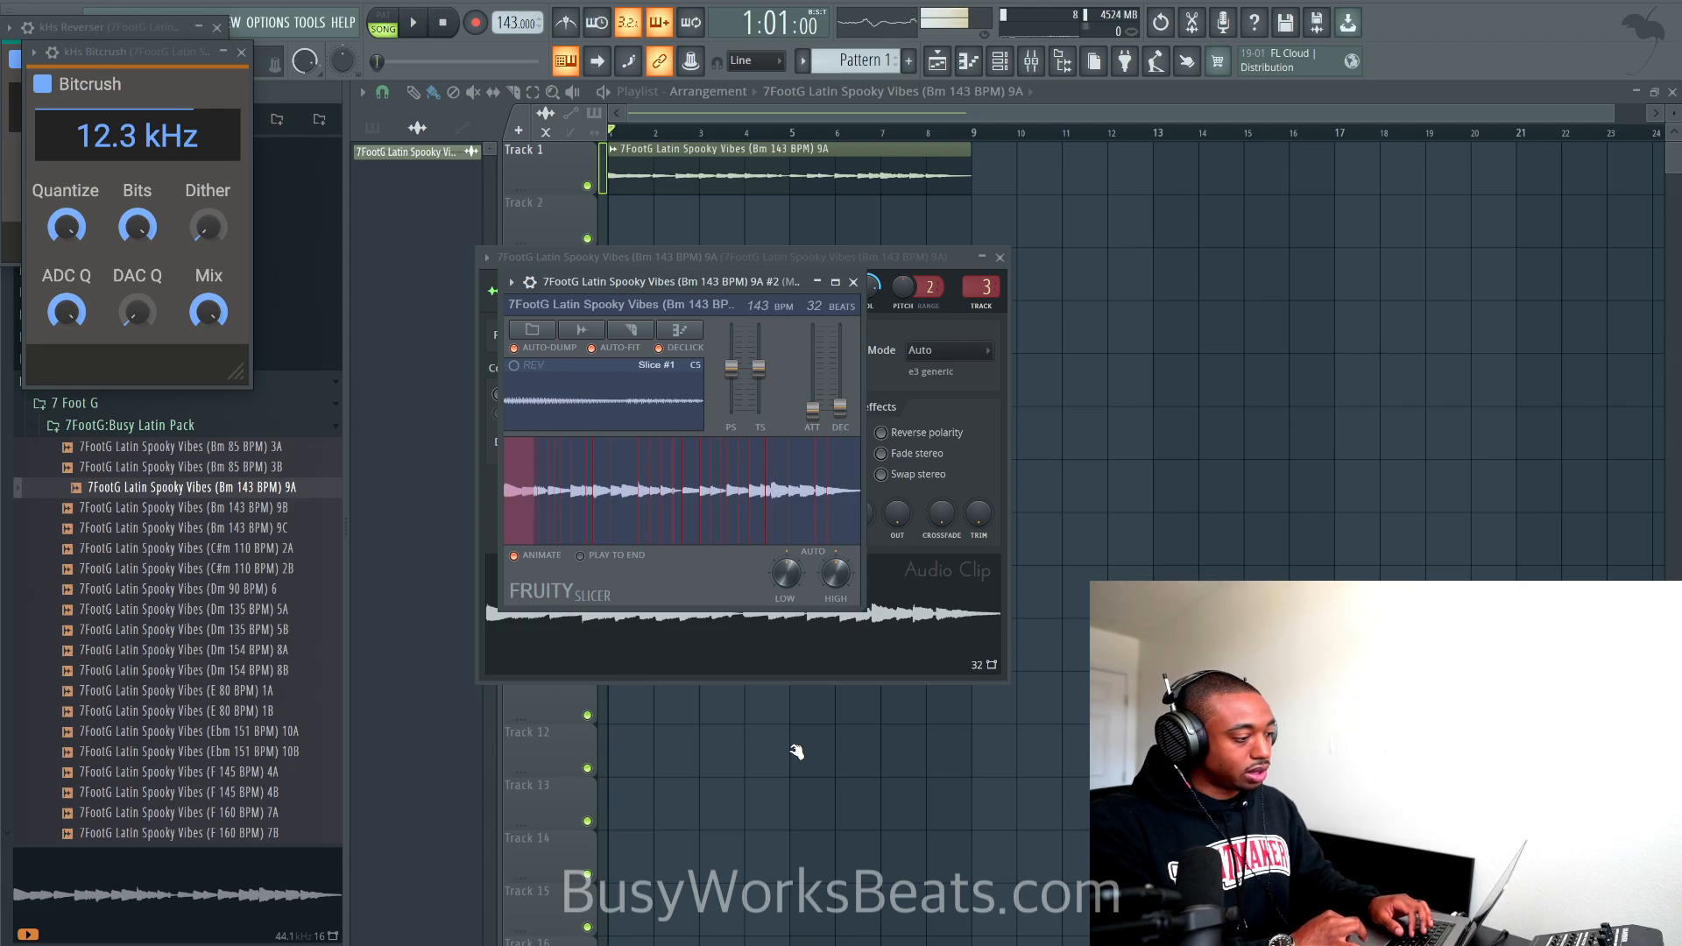
pyautogui.click(631, 332)
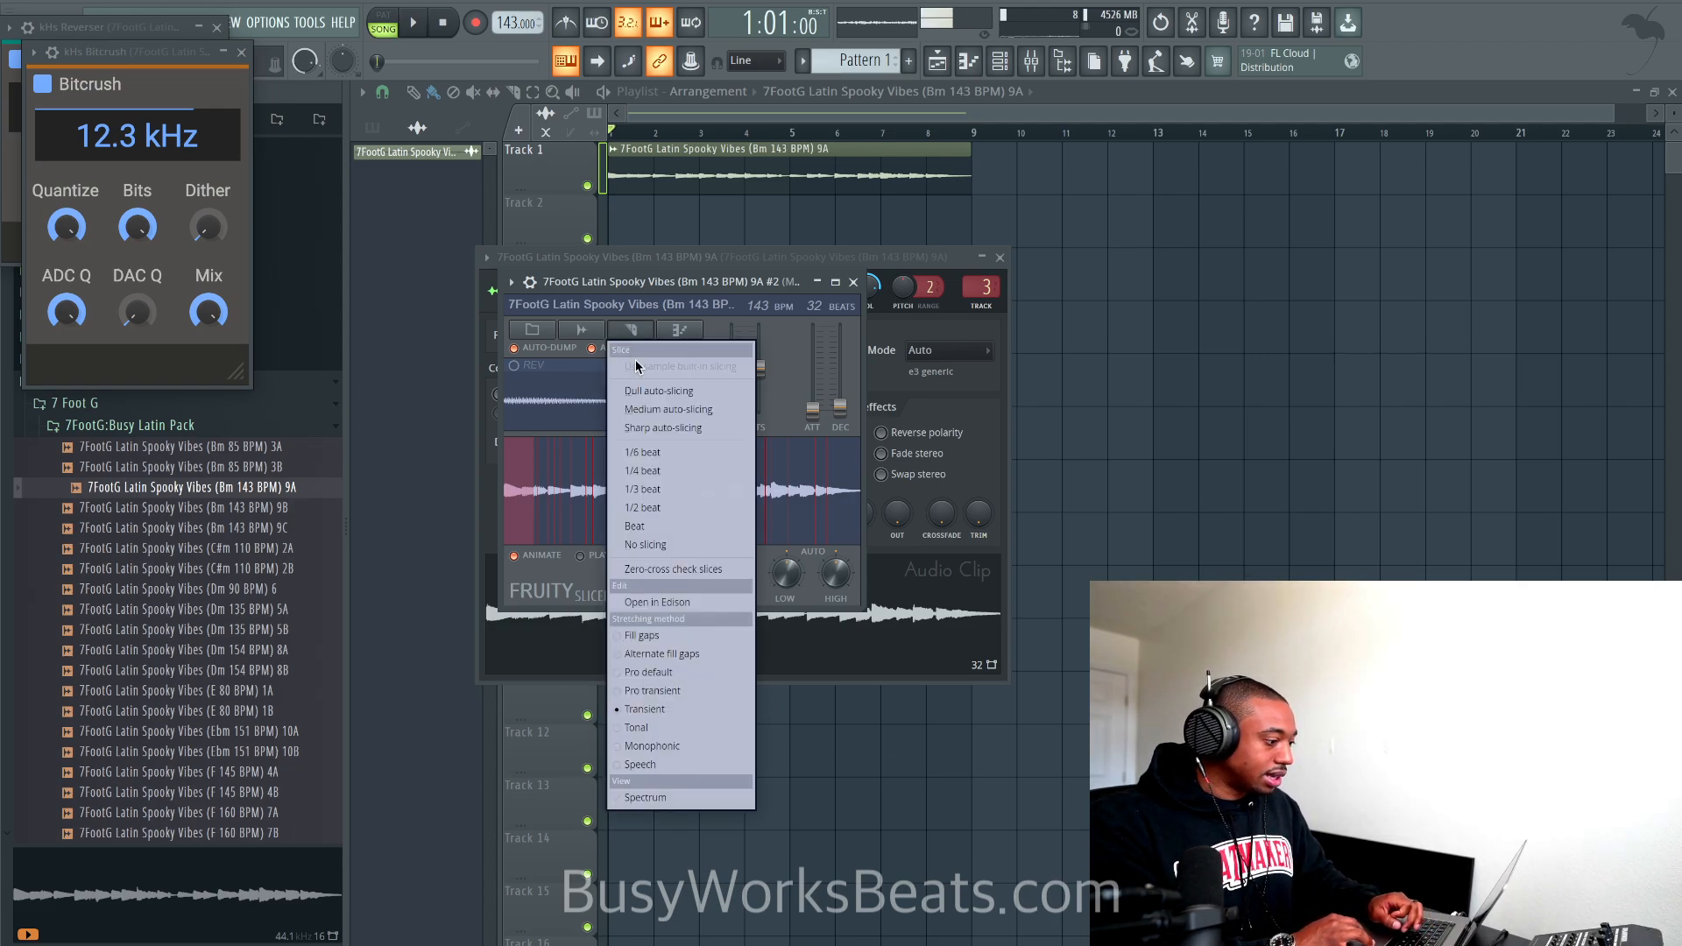
pyautogui.click(673, 518)
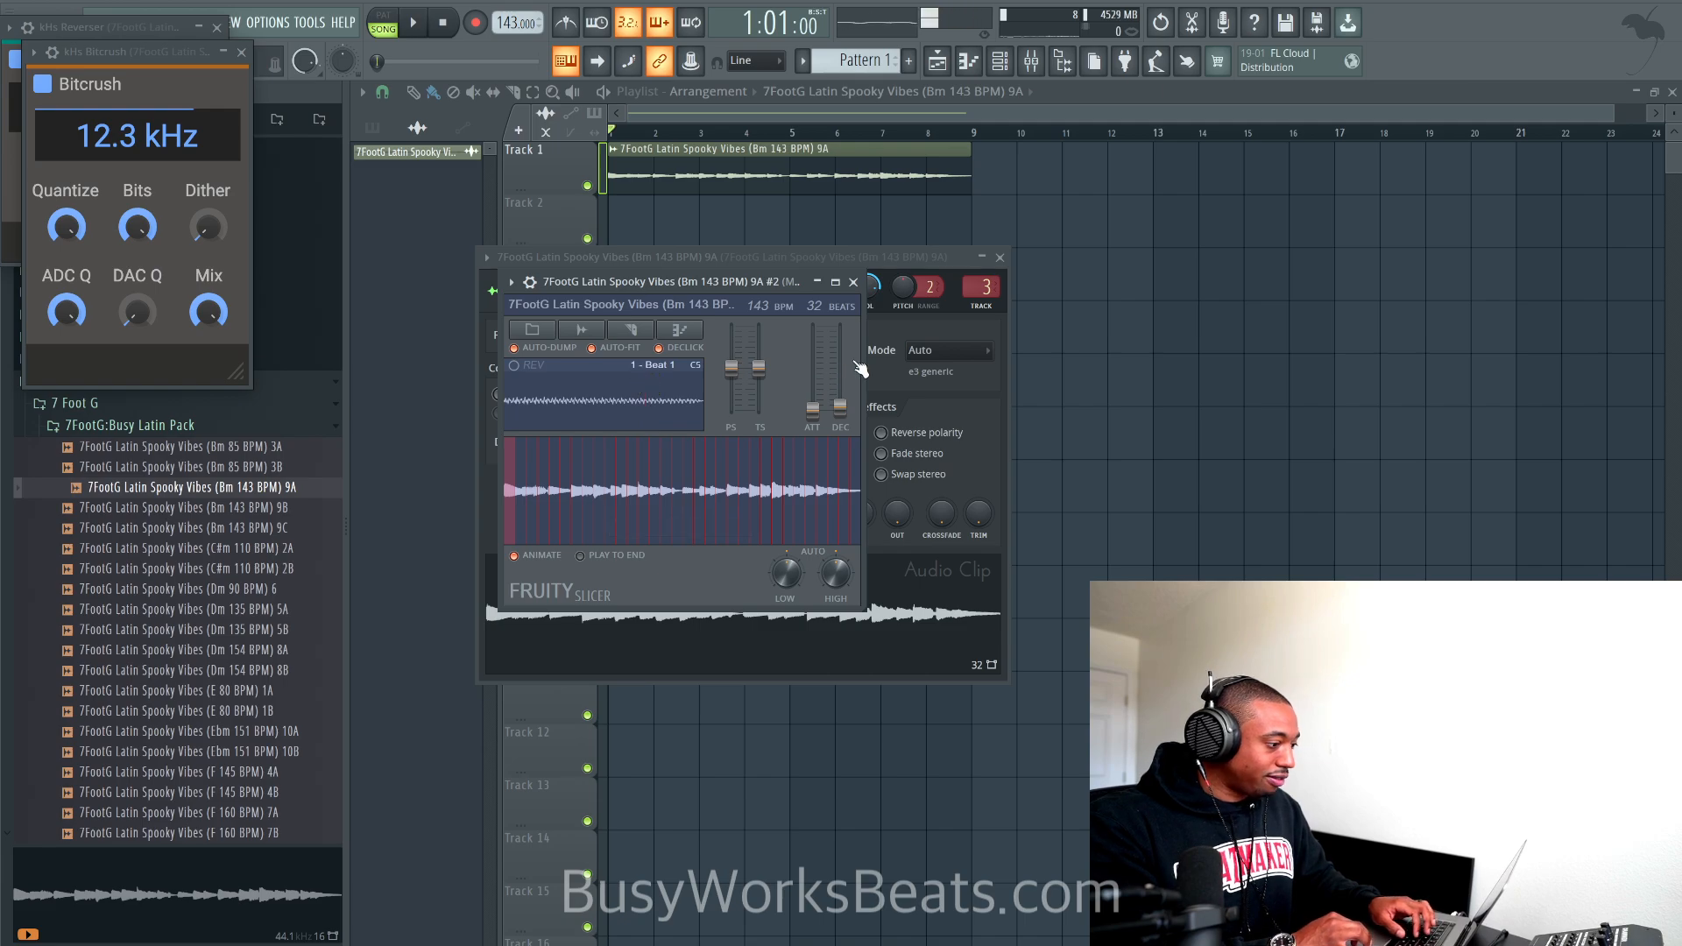
# Step: Open the Fruity Slicer channel's notes from the channel rack in the piano roll and play the slice pattern
pyautogui.click(1001, 65)
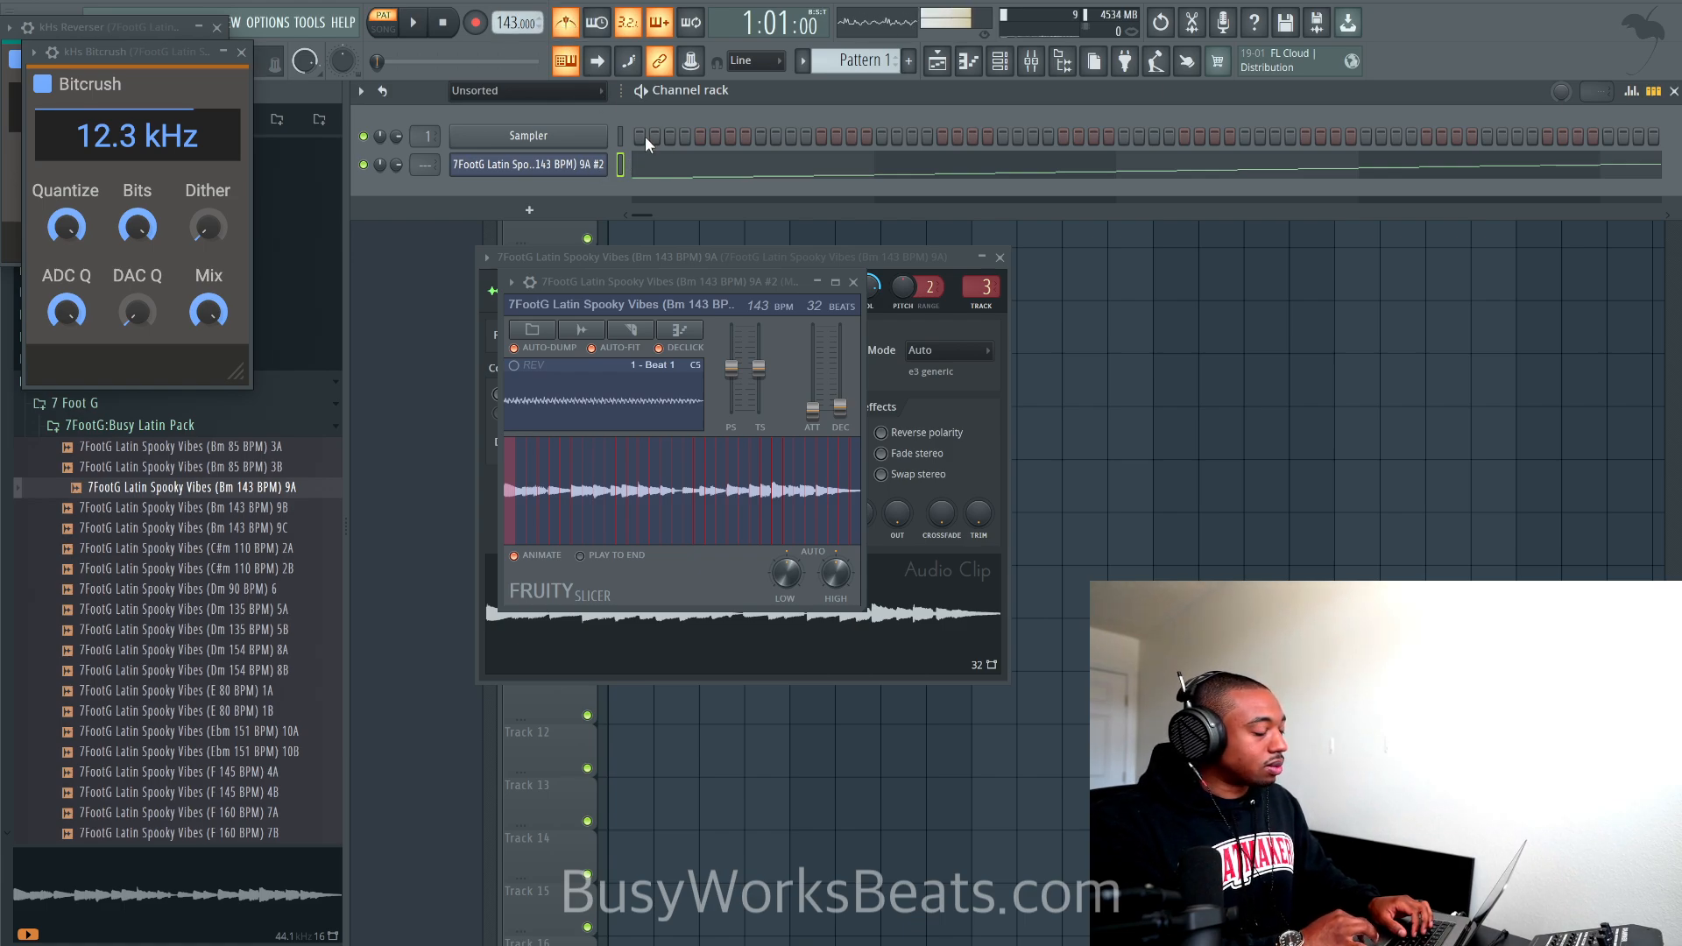
pyautogui.click(648, 166)
pyautogui.press('space')
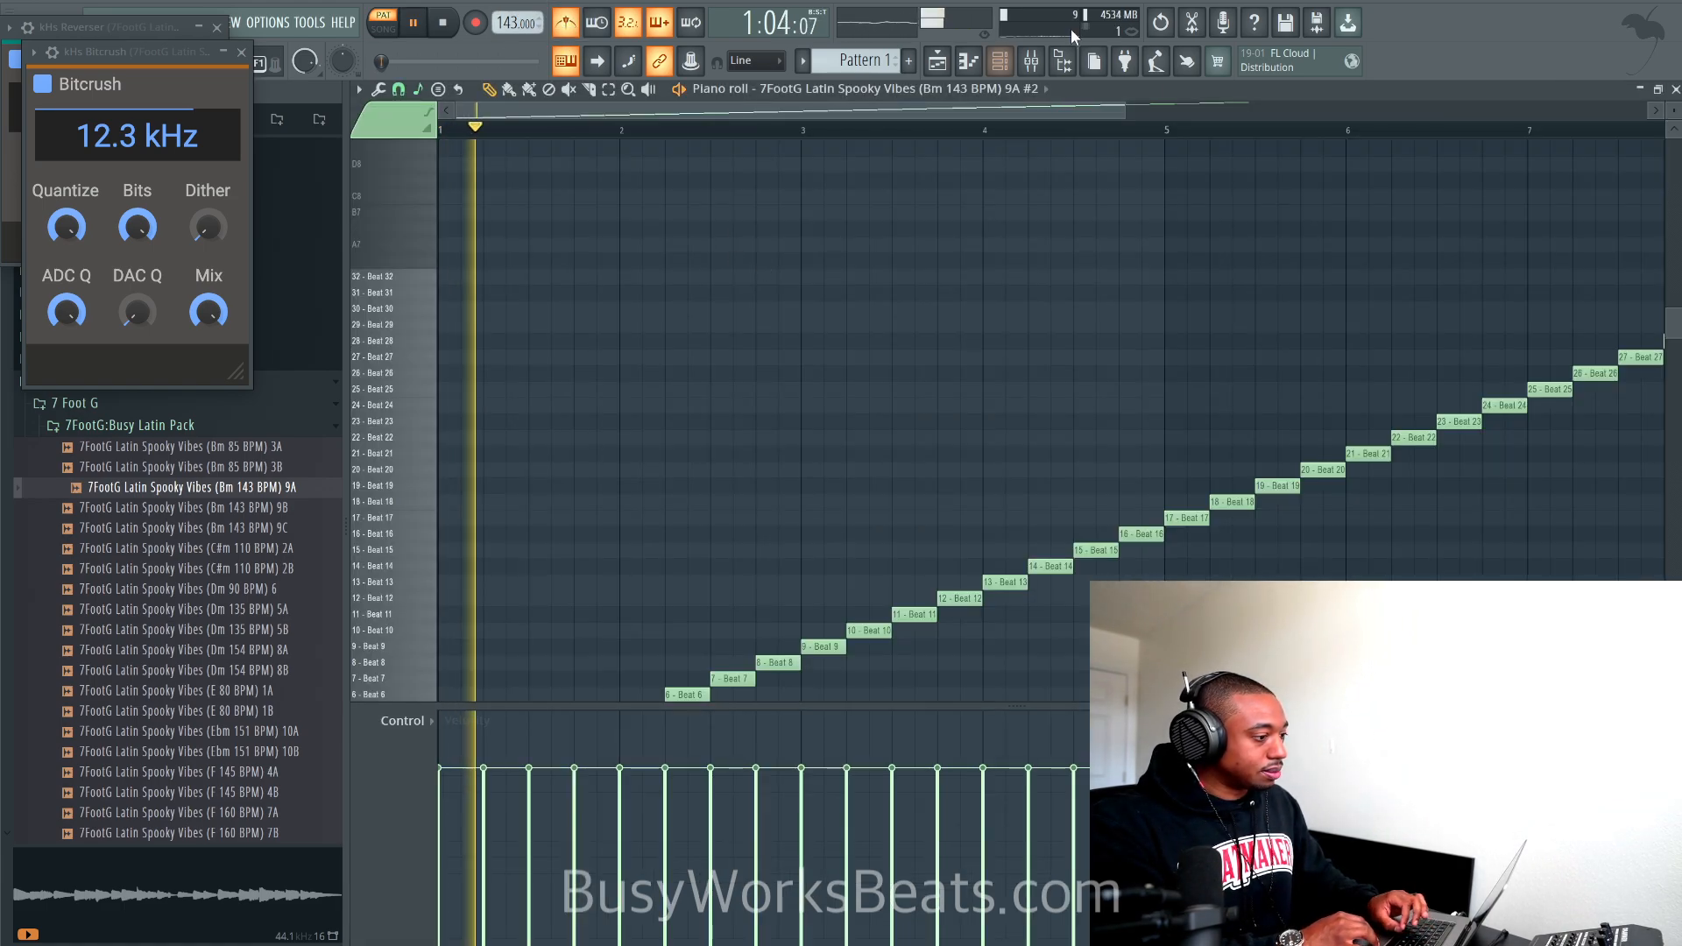
pyautogui.press('F6')
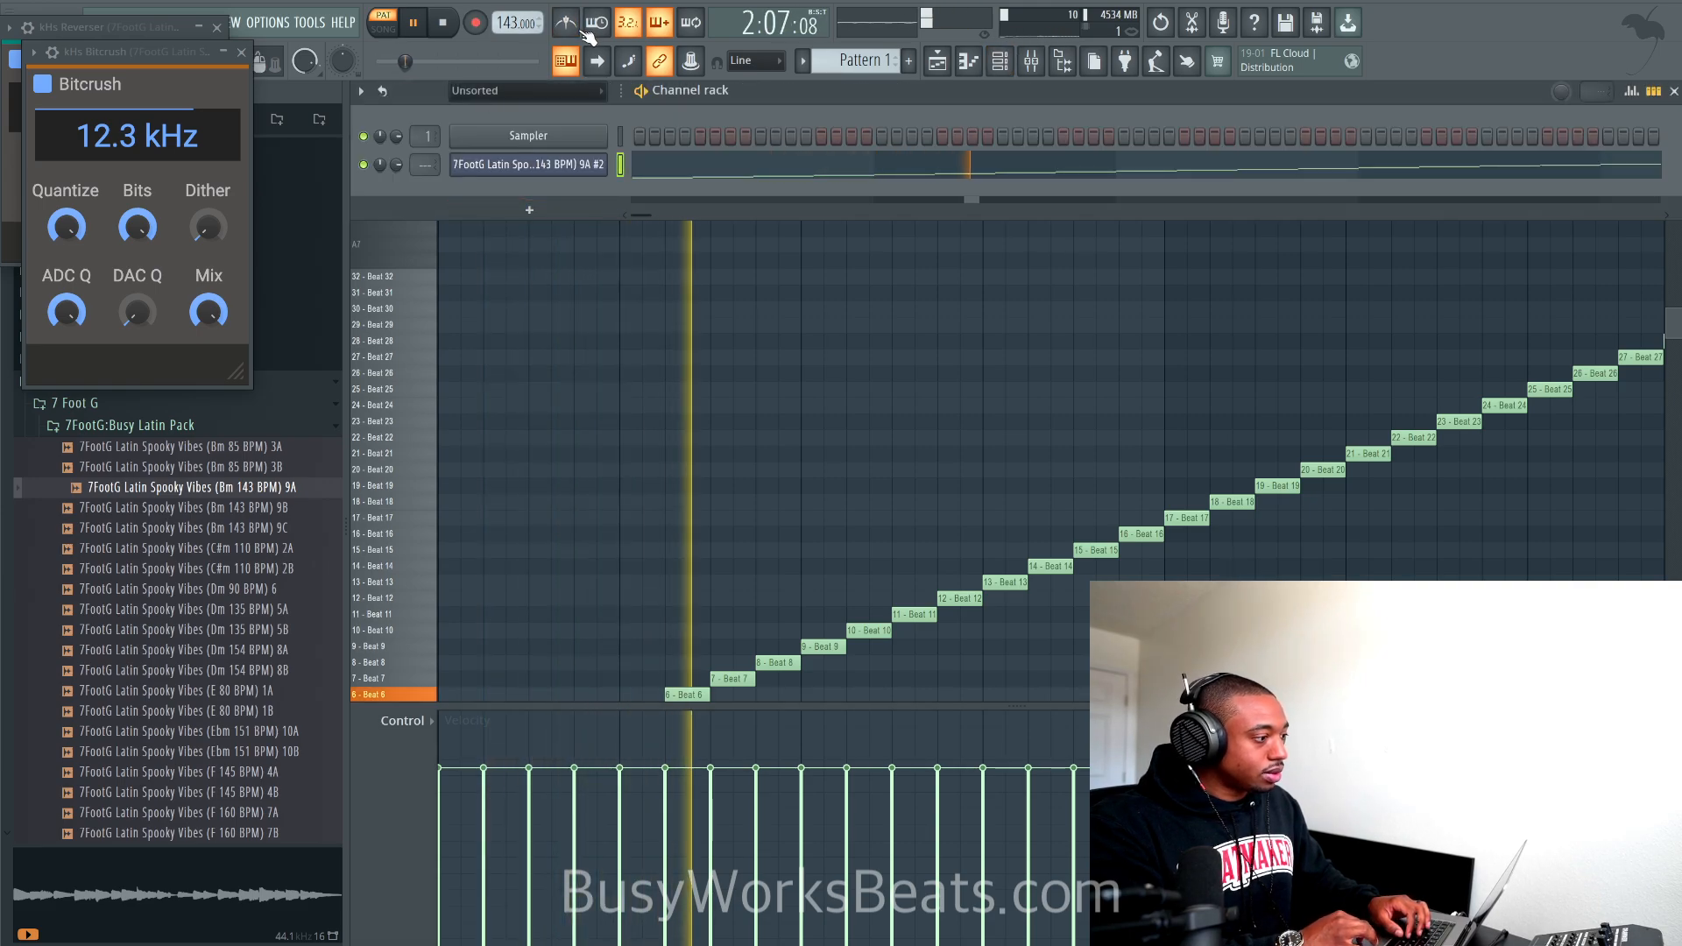
# Step: Raise the time stretch in the sample's Fruity Slicer channel, listen to the slices, and close the Bitcrush and Reverser windows
pyautogui.press('space')
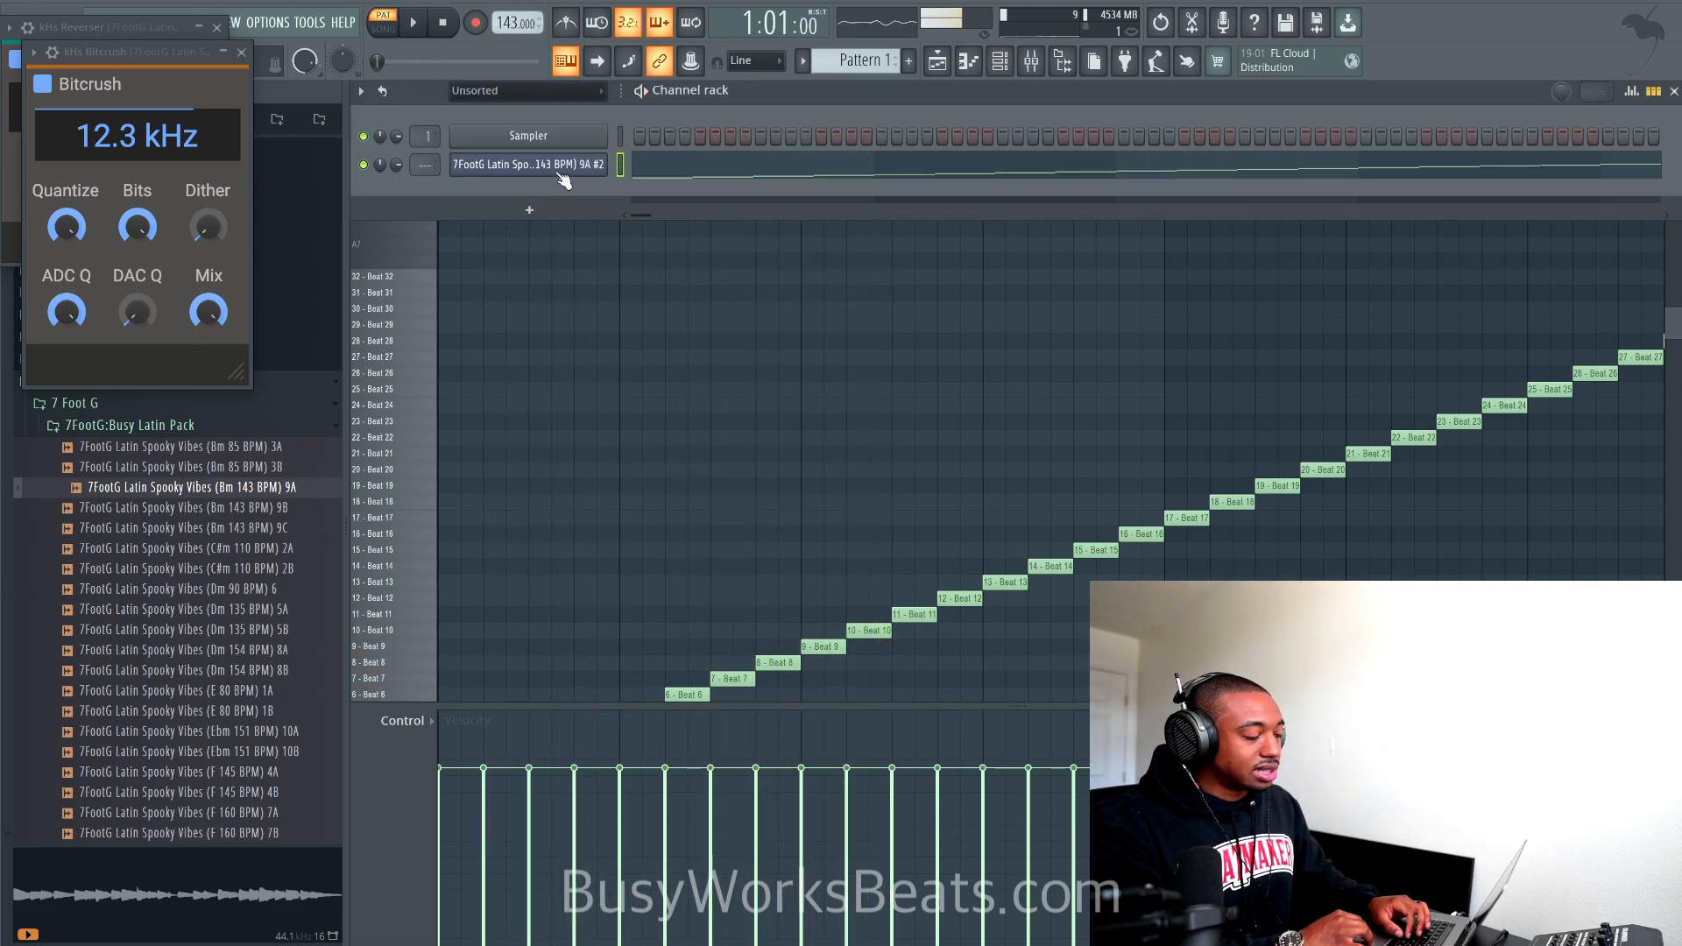
pyautogui.click(559, 174)
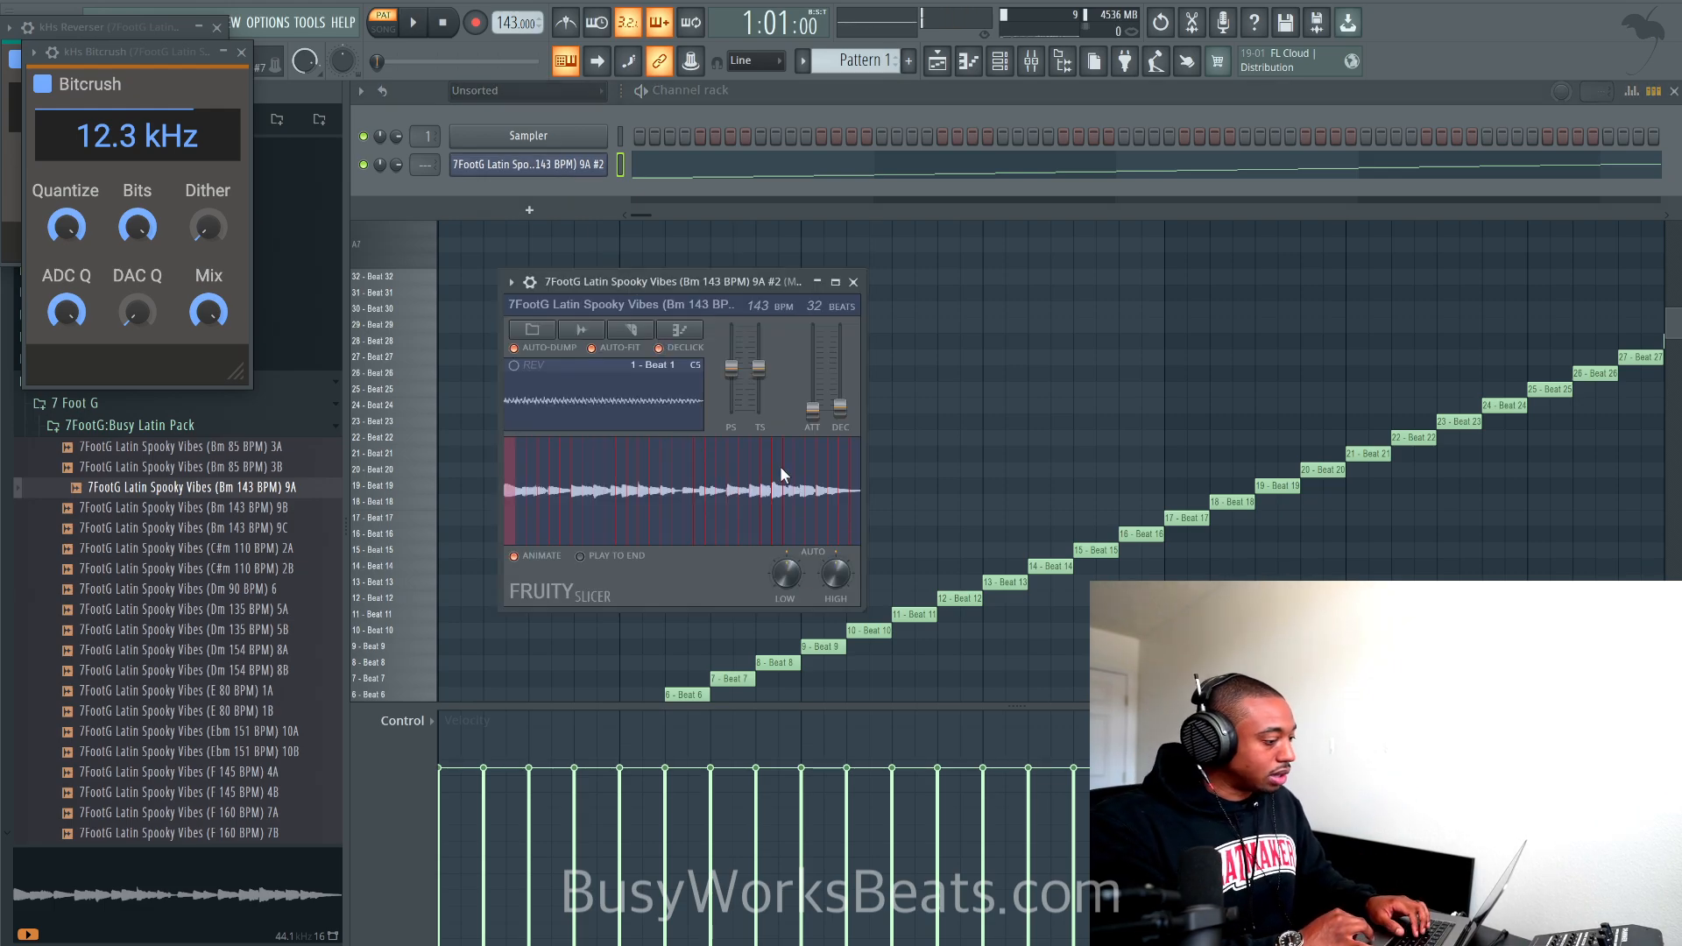
pyautogui.moveTo(760, 371); pyautogui.dragTo(760, 354)
pyautogui.click(242, 52)
pyautogui.click(217, 27)
pyautogui.press('space')
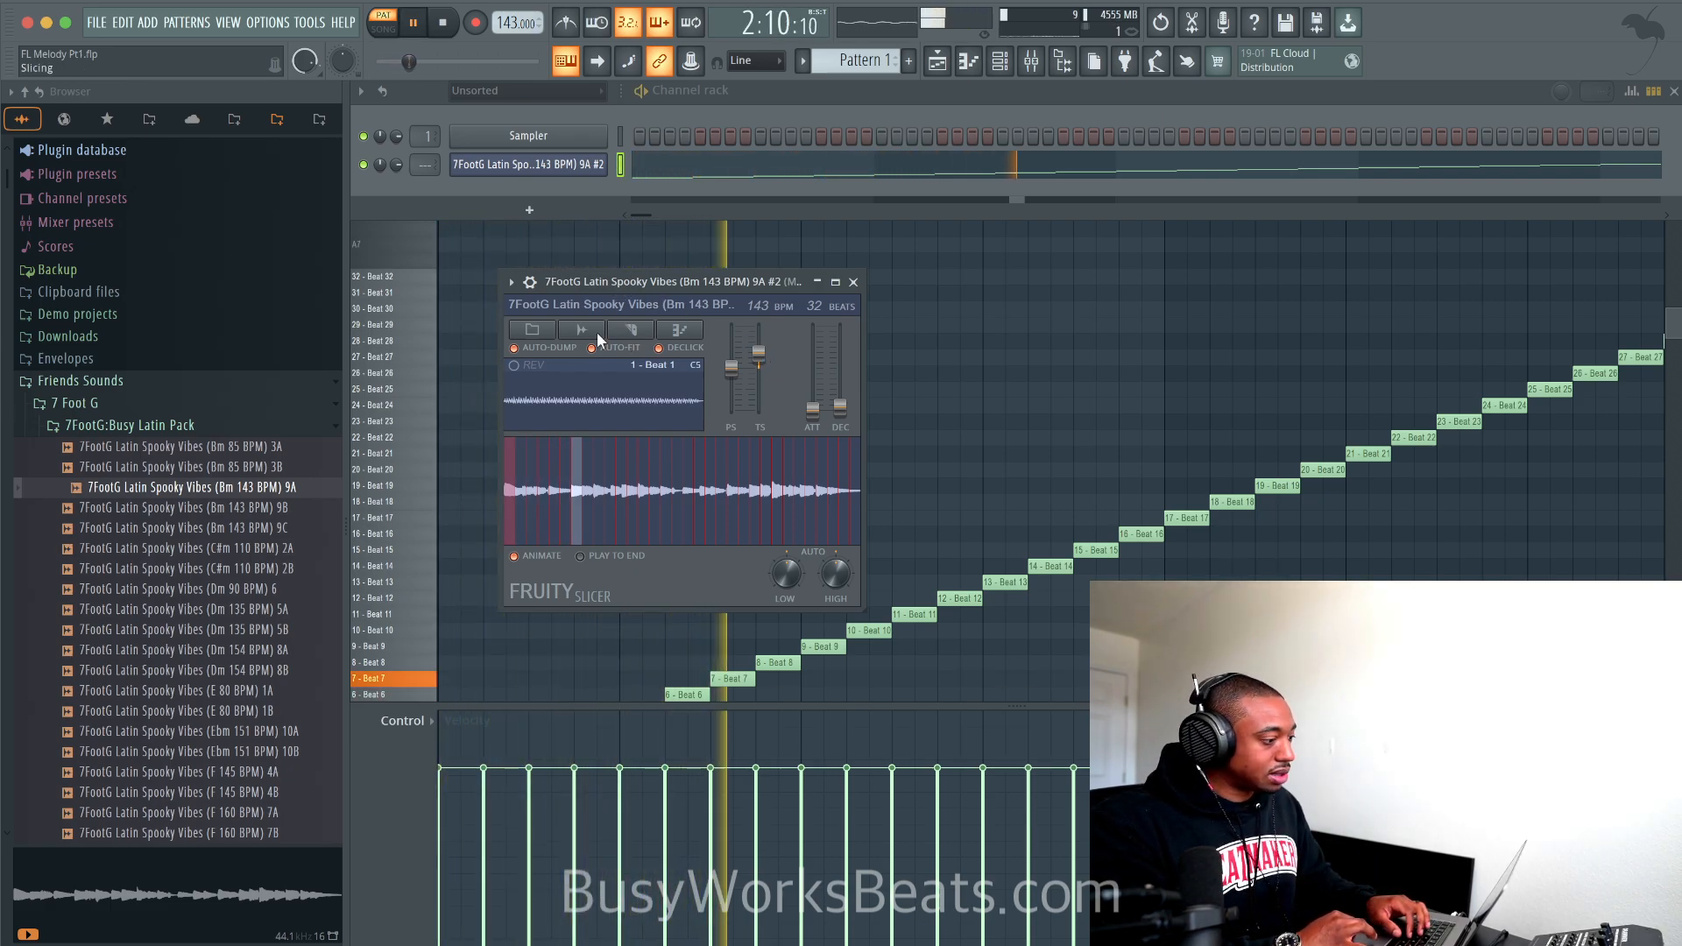
pyautogui.press('space')
# Step: Reset the Fruity Slicer's time stretch, raise the slices' attack slightly and start playback
pyautogui.rightClick(759, 359)
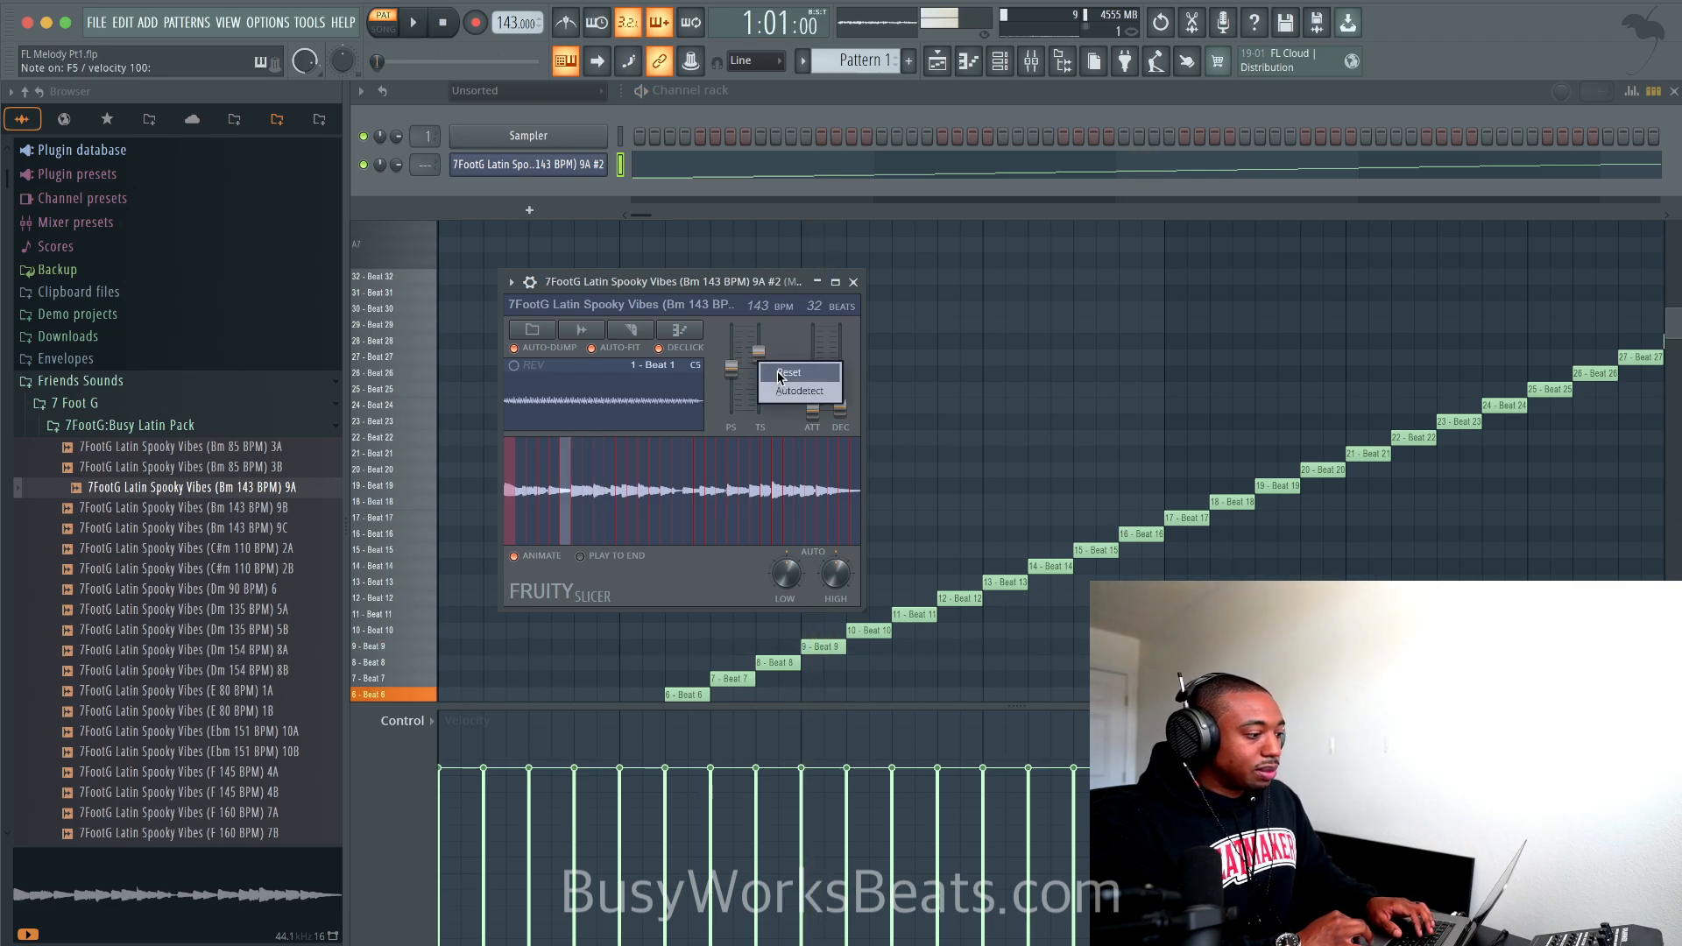
pyautogui.click(784, 377)
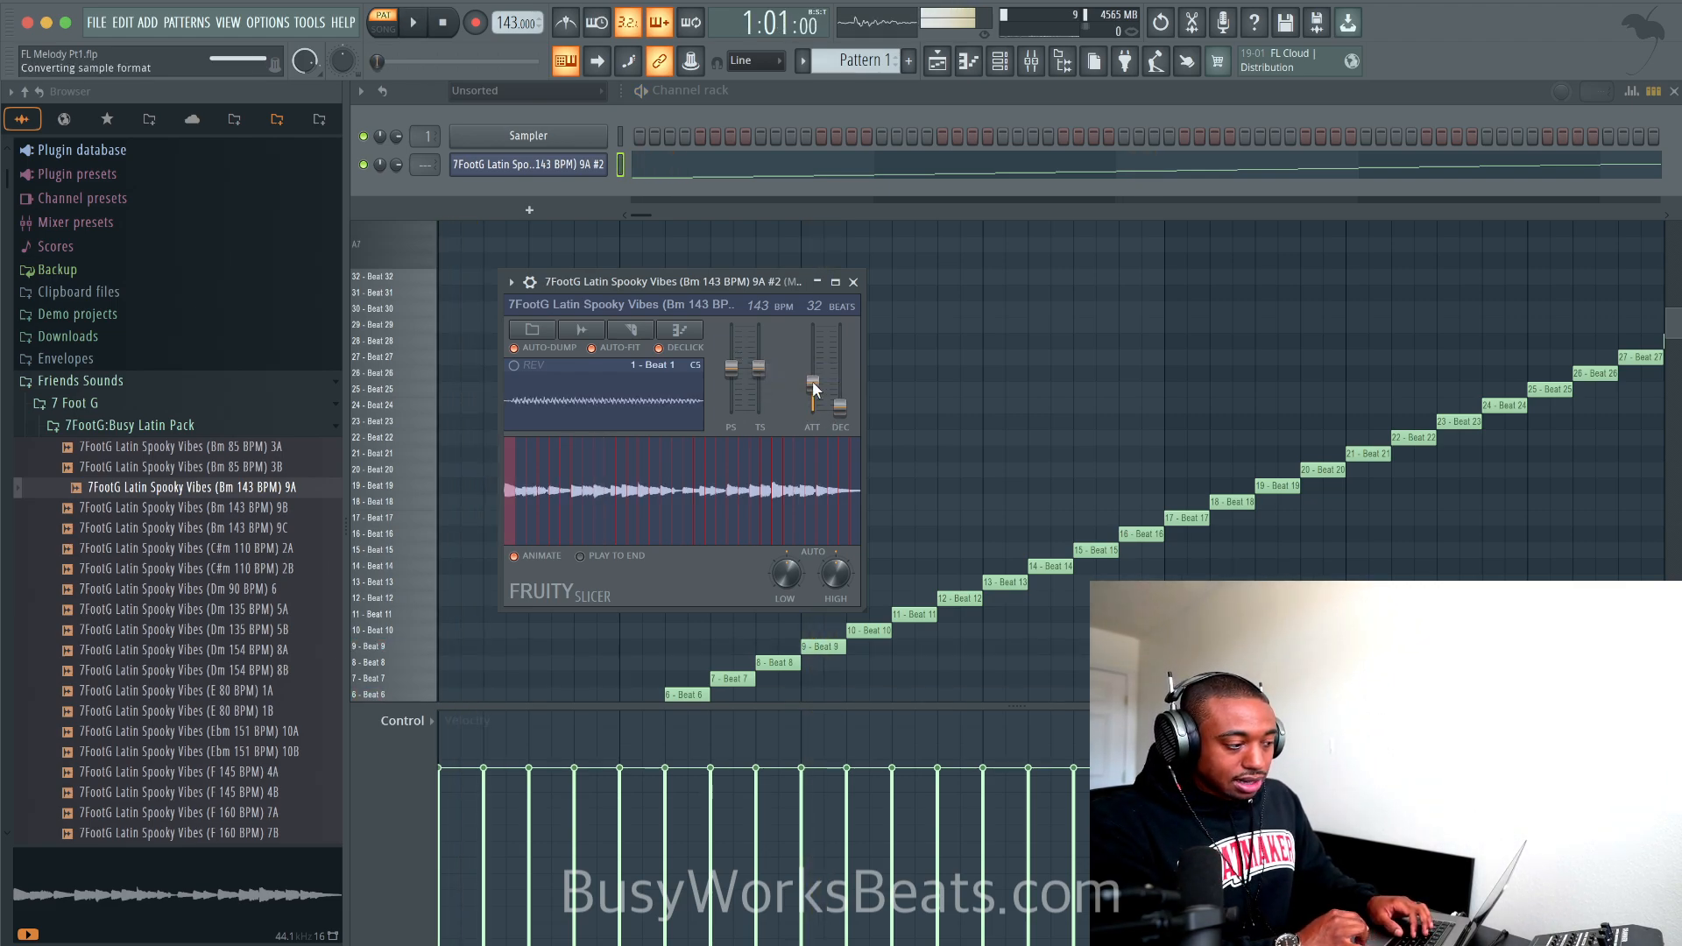
pyautogui.press('space')
# Step: Set the slicer channel's volume multiplier to 120% in its levels adjustment and play the pattern
pyautogui.click(529, 282)
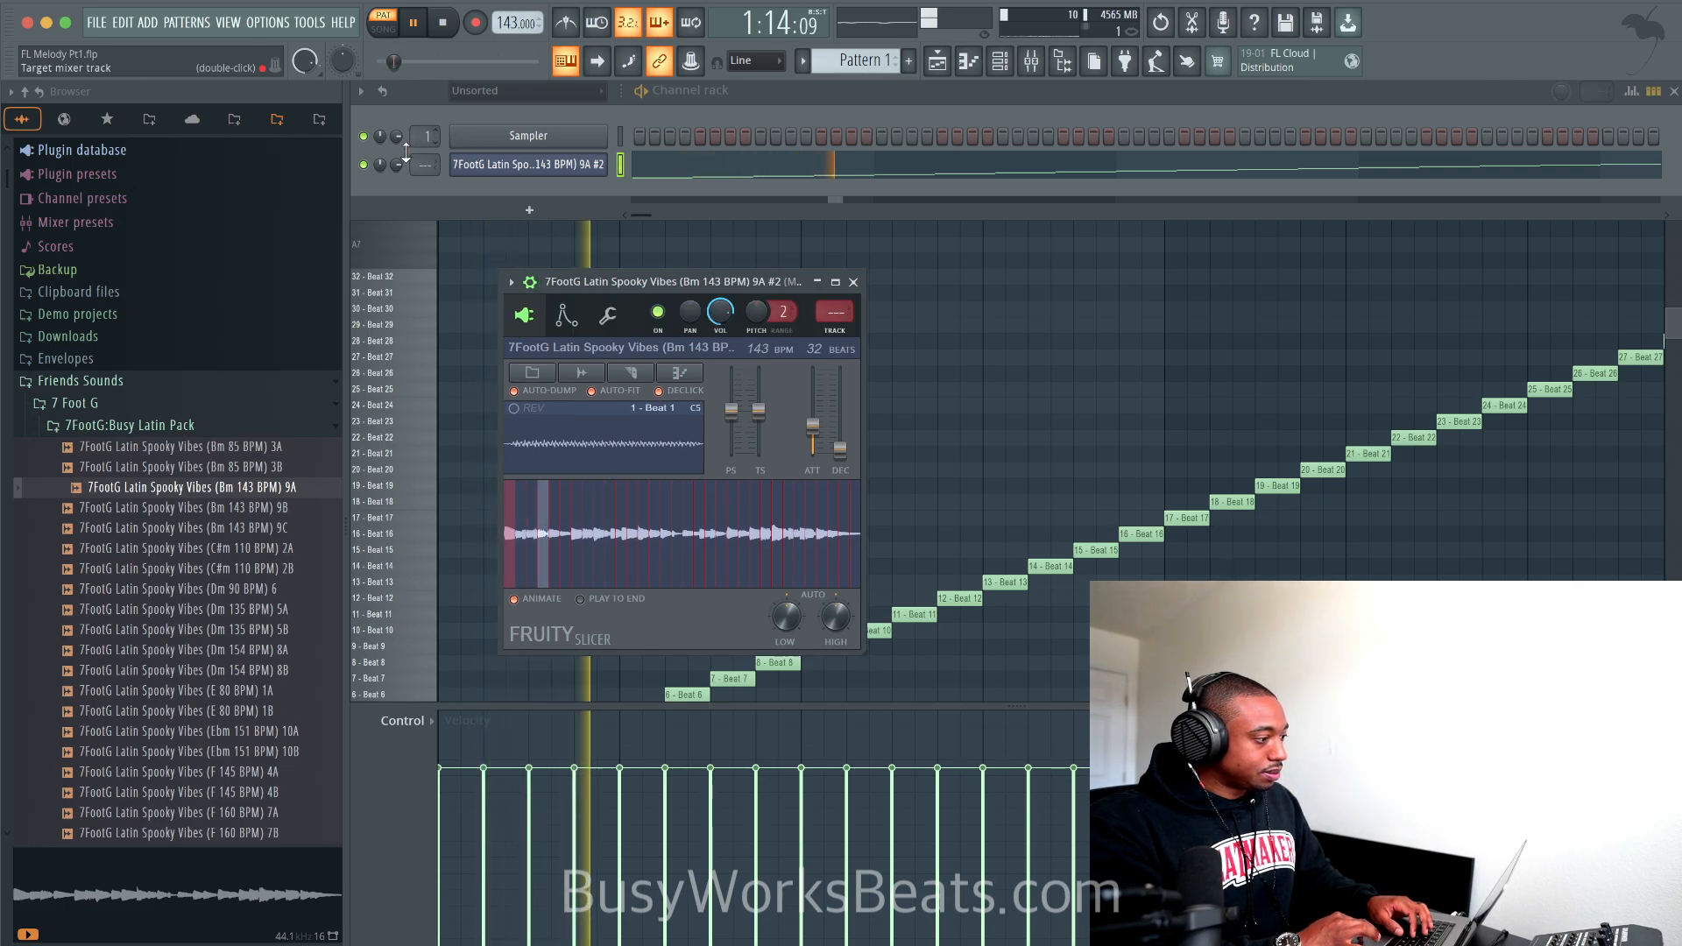
pyautogui.click(607, 315)
pyautogui.press('space')
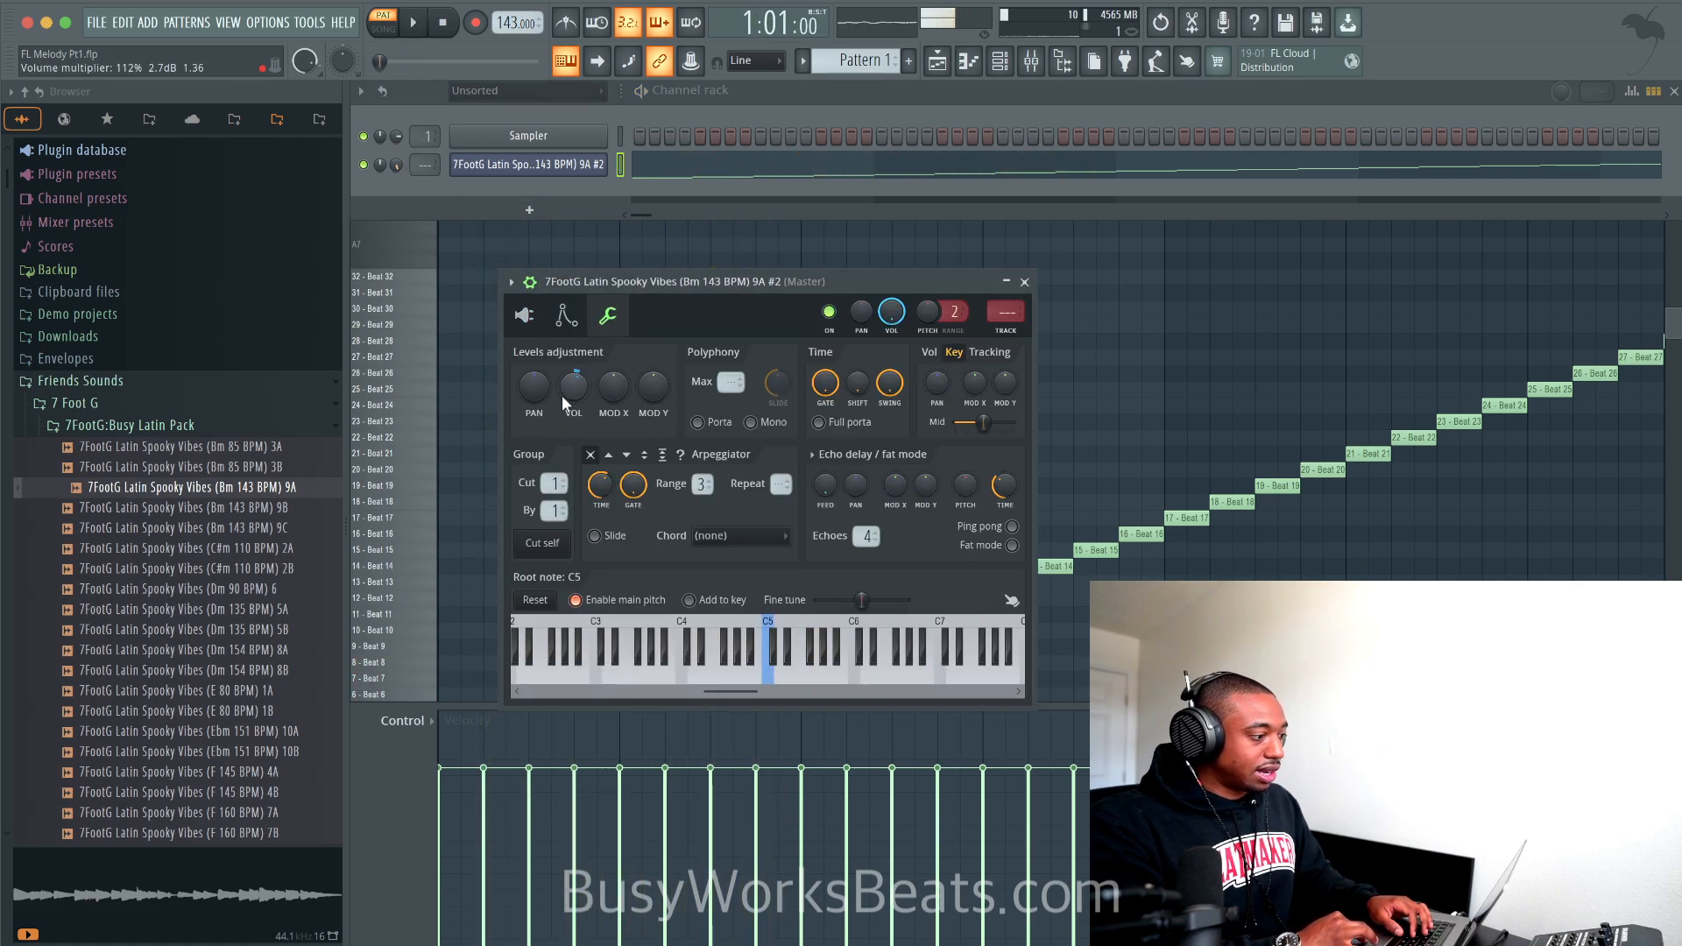
pyautogui.press('space')
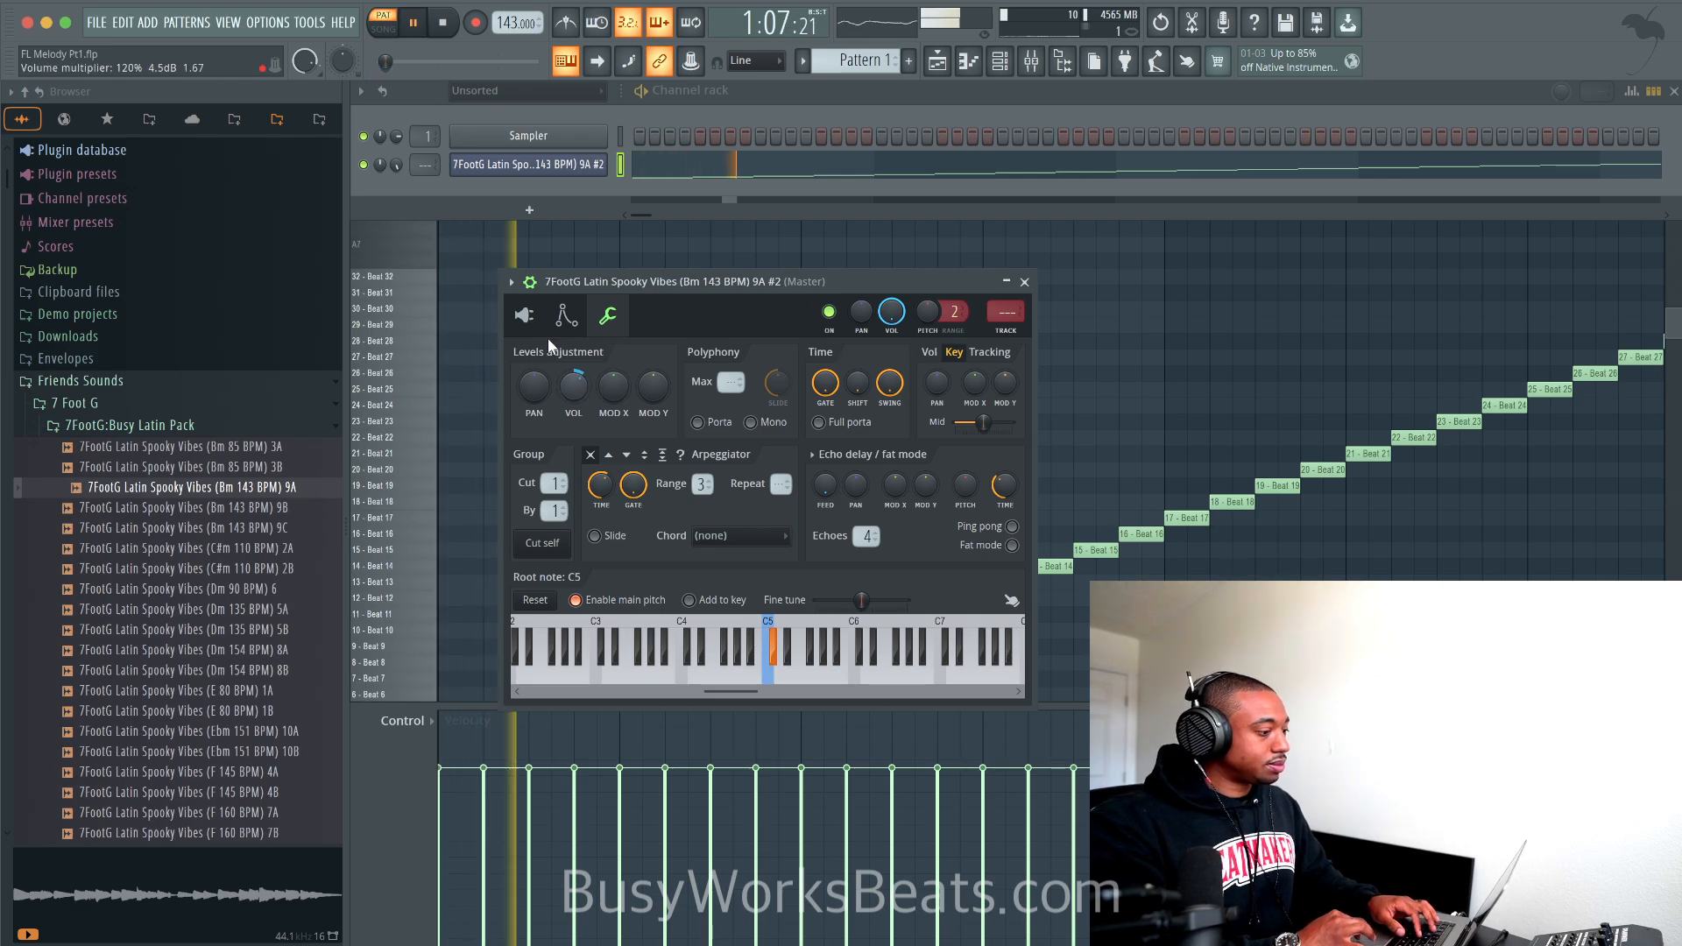
# Step: Raise the Fruity Slicer's pitch shift to the top of its range while listening, and stop playback
pyautogui.click(526, 315)
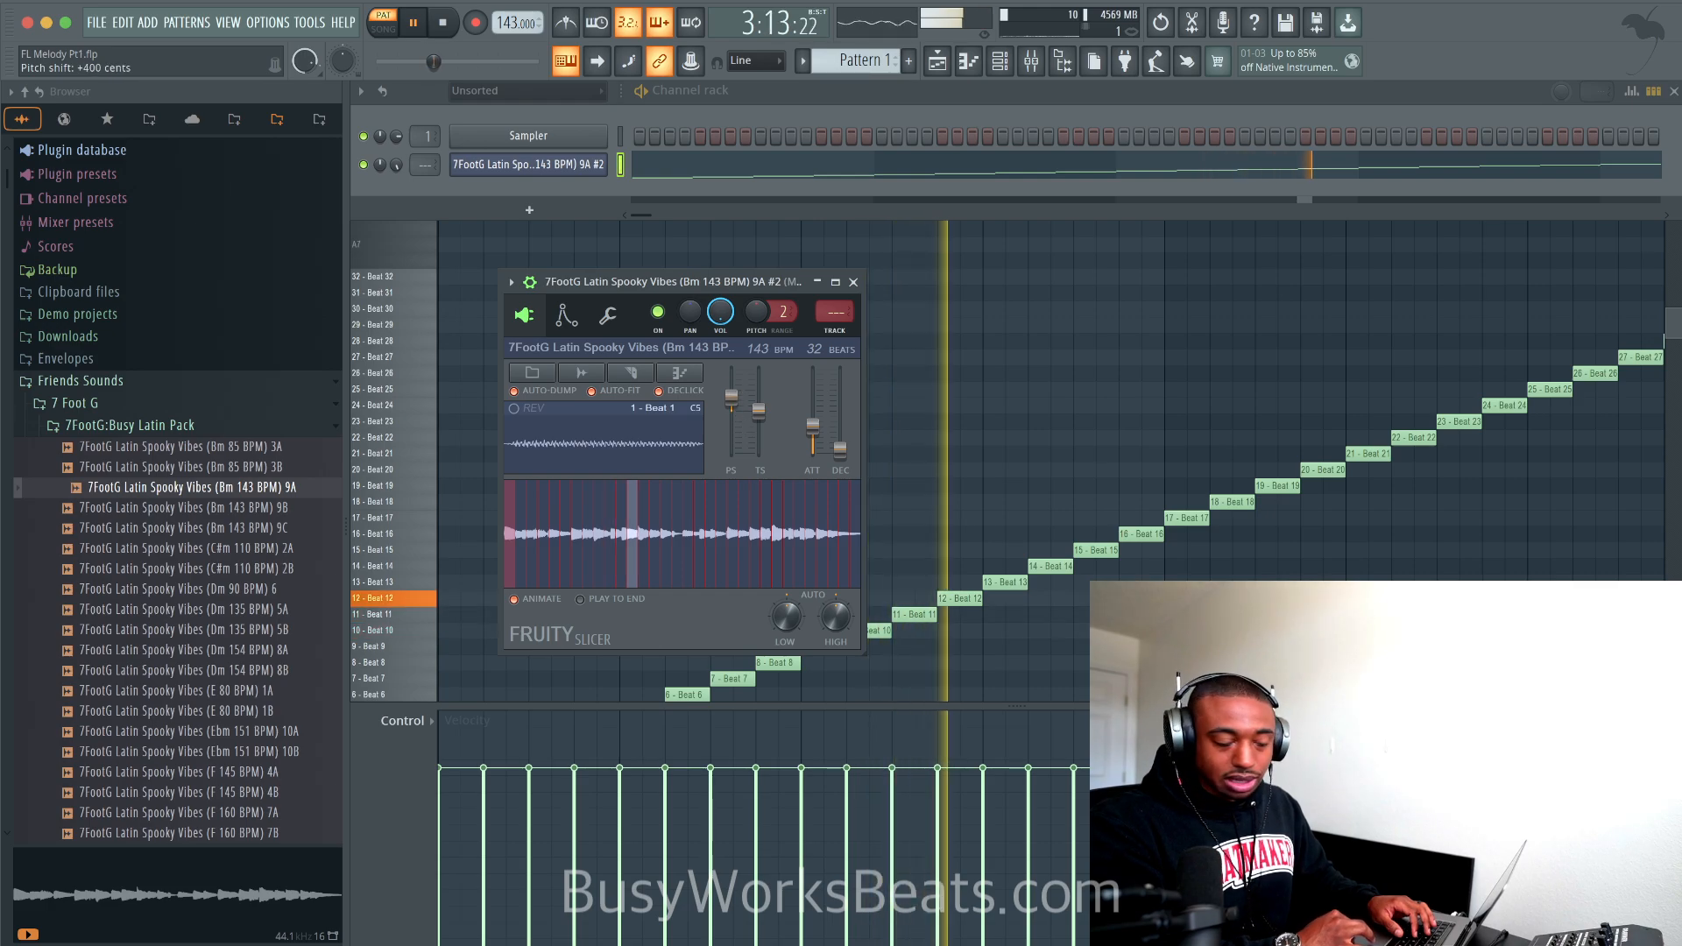
pyautogui.moveTo(751, 429); pyautogui.dragTo(731, 368)
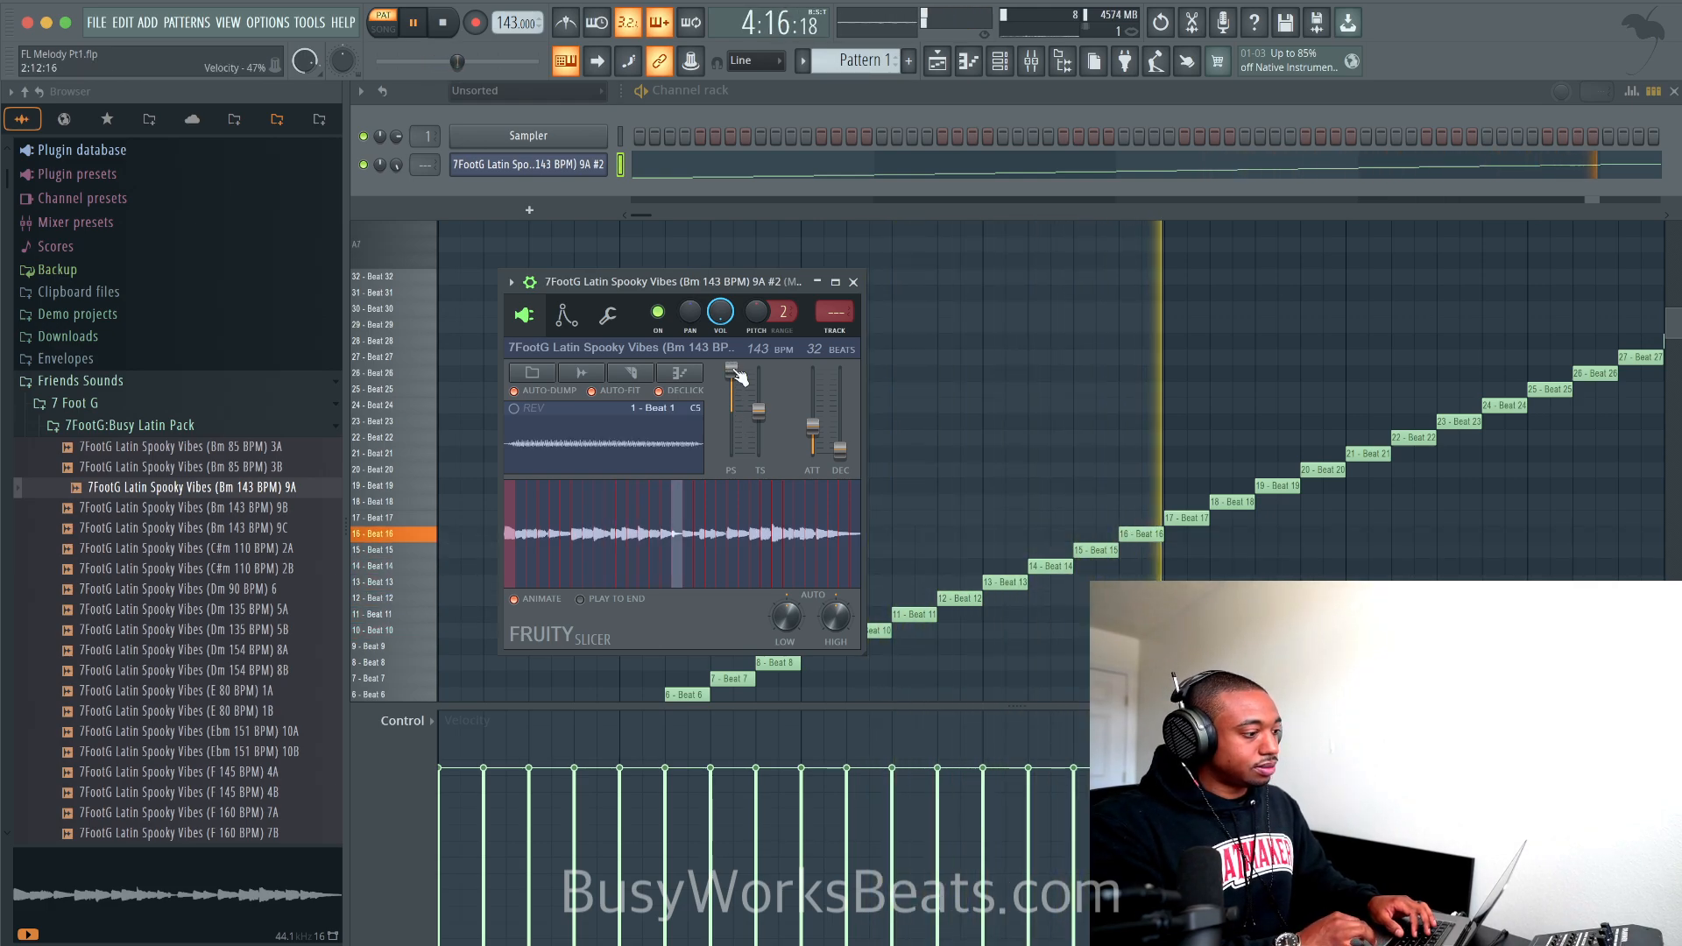
pyautogui.press('space')
# Step: Route the slicer channel to mixer track 3 and listen to the slices through the Reverser and Bitcrush effects
pyautogui.scroll(4, 836, 312)
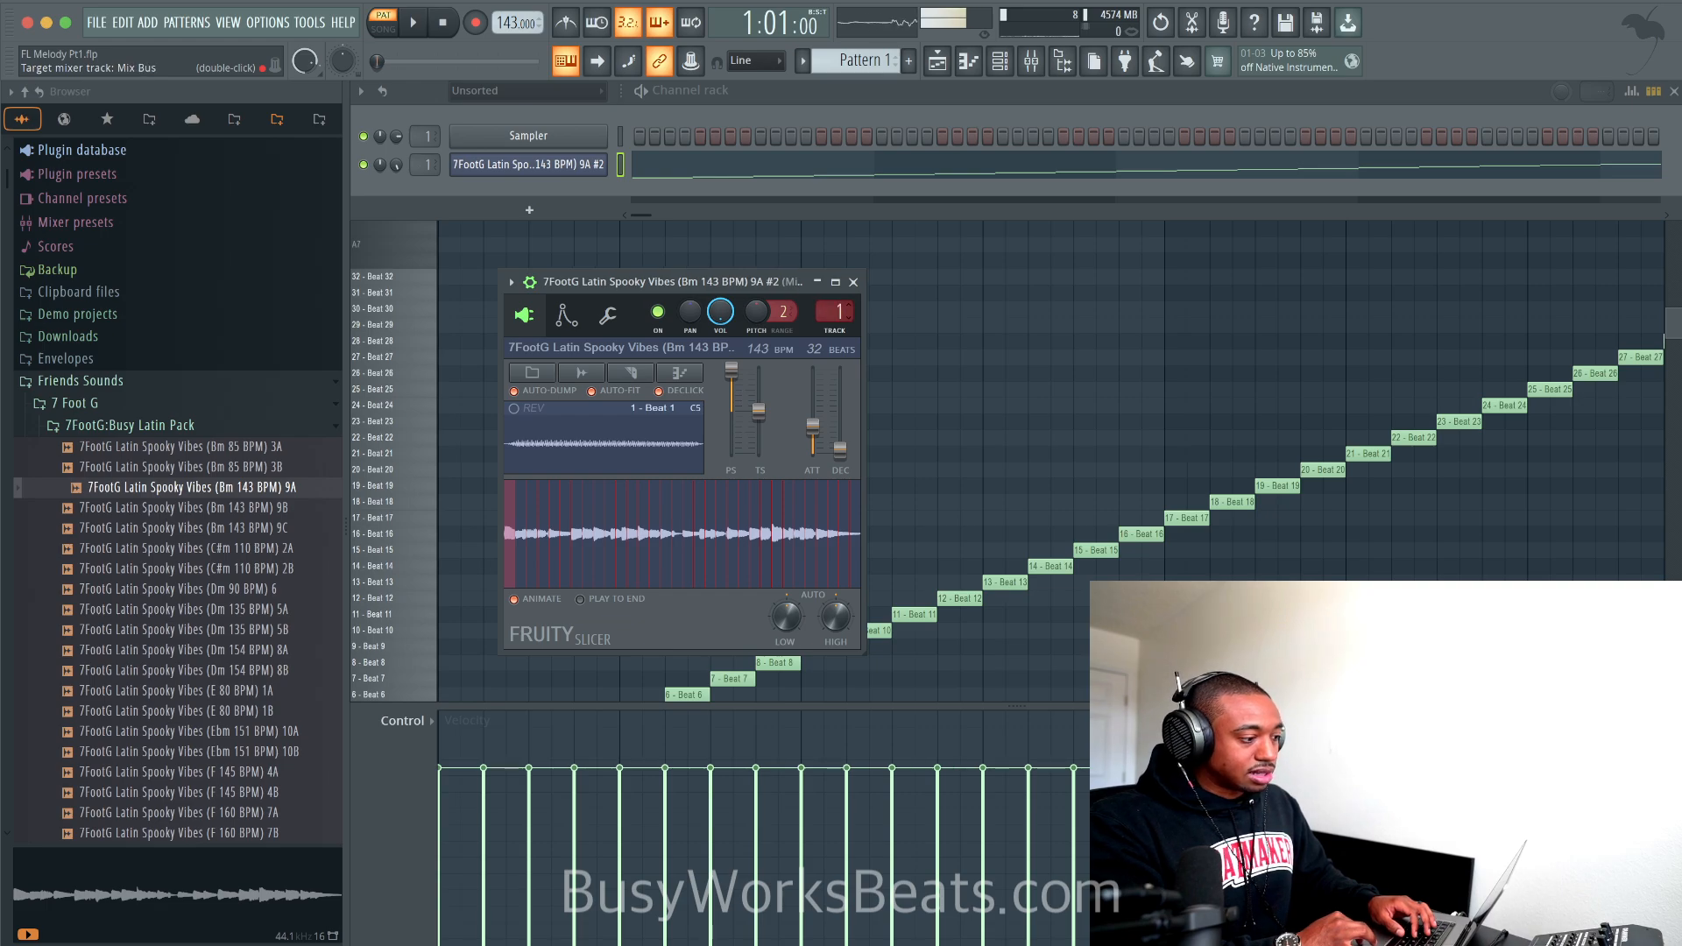
pyautogui.scroll(-1, 838, 312)
pyautogui.press('space')
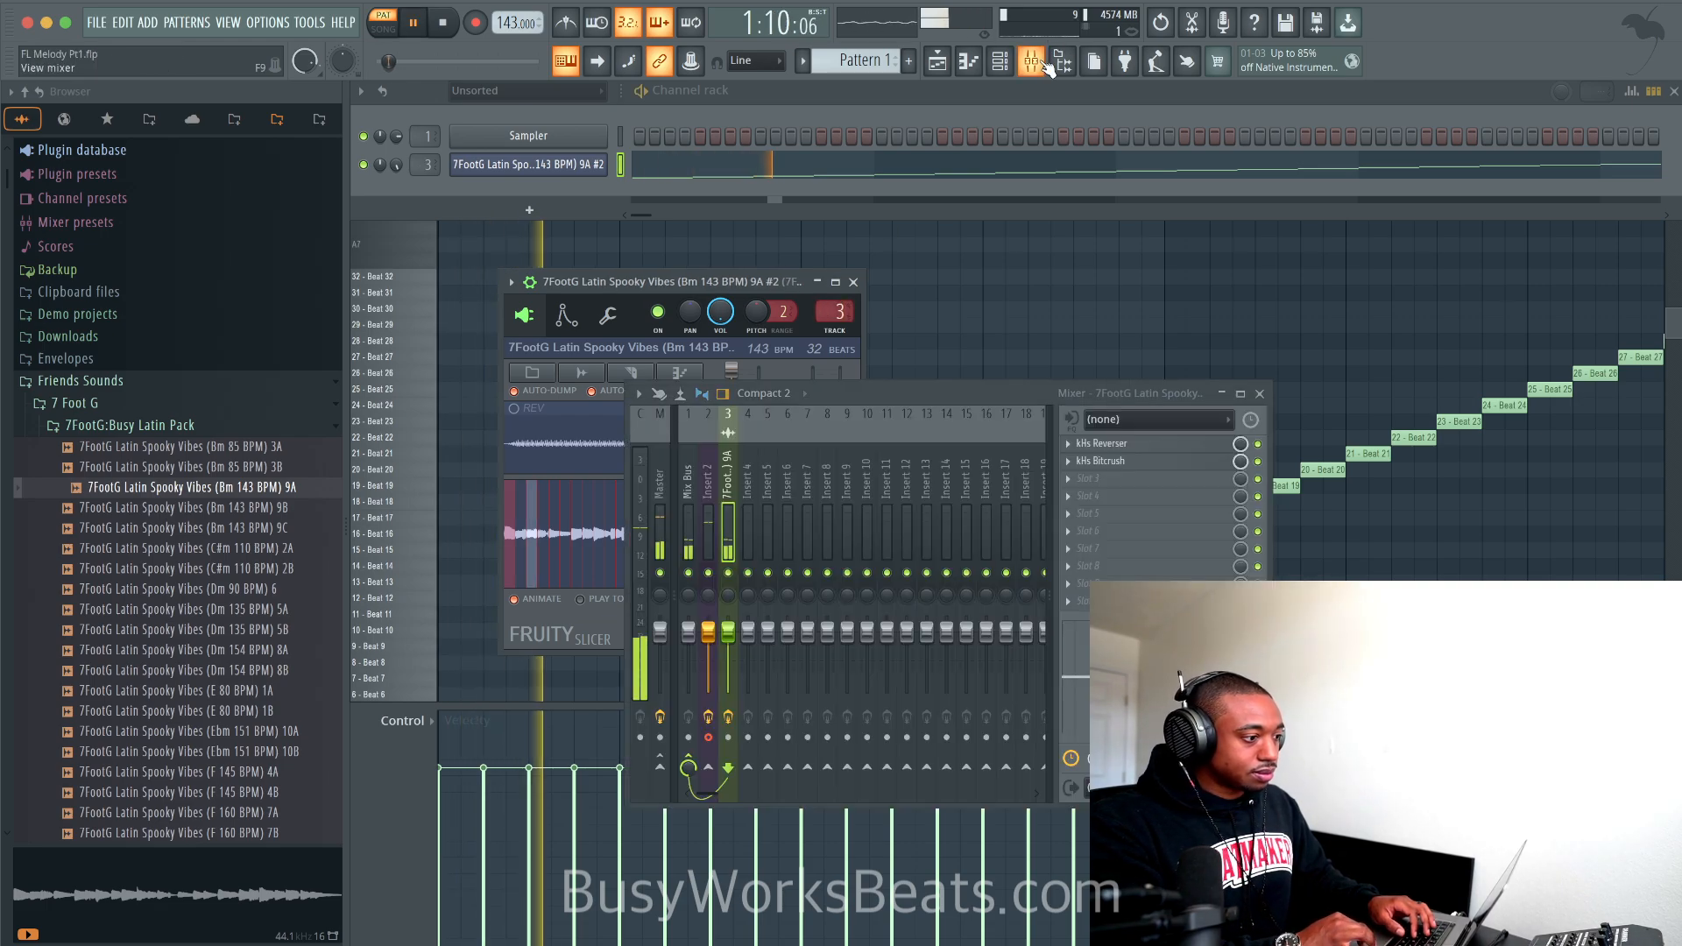
pyautogui.doubleClick(838, 312)
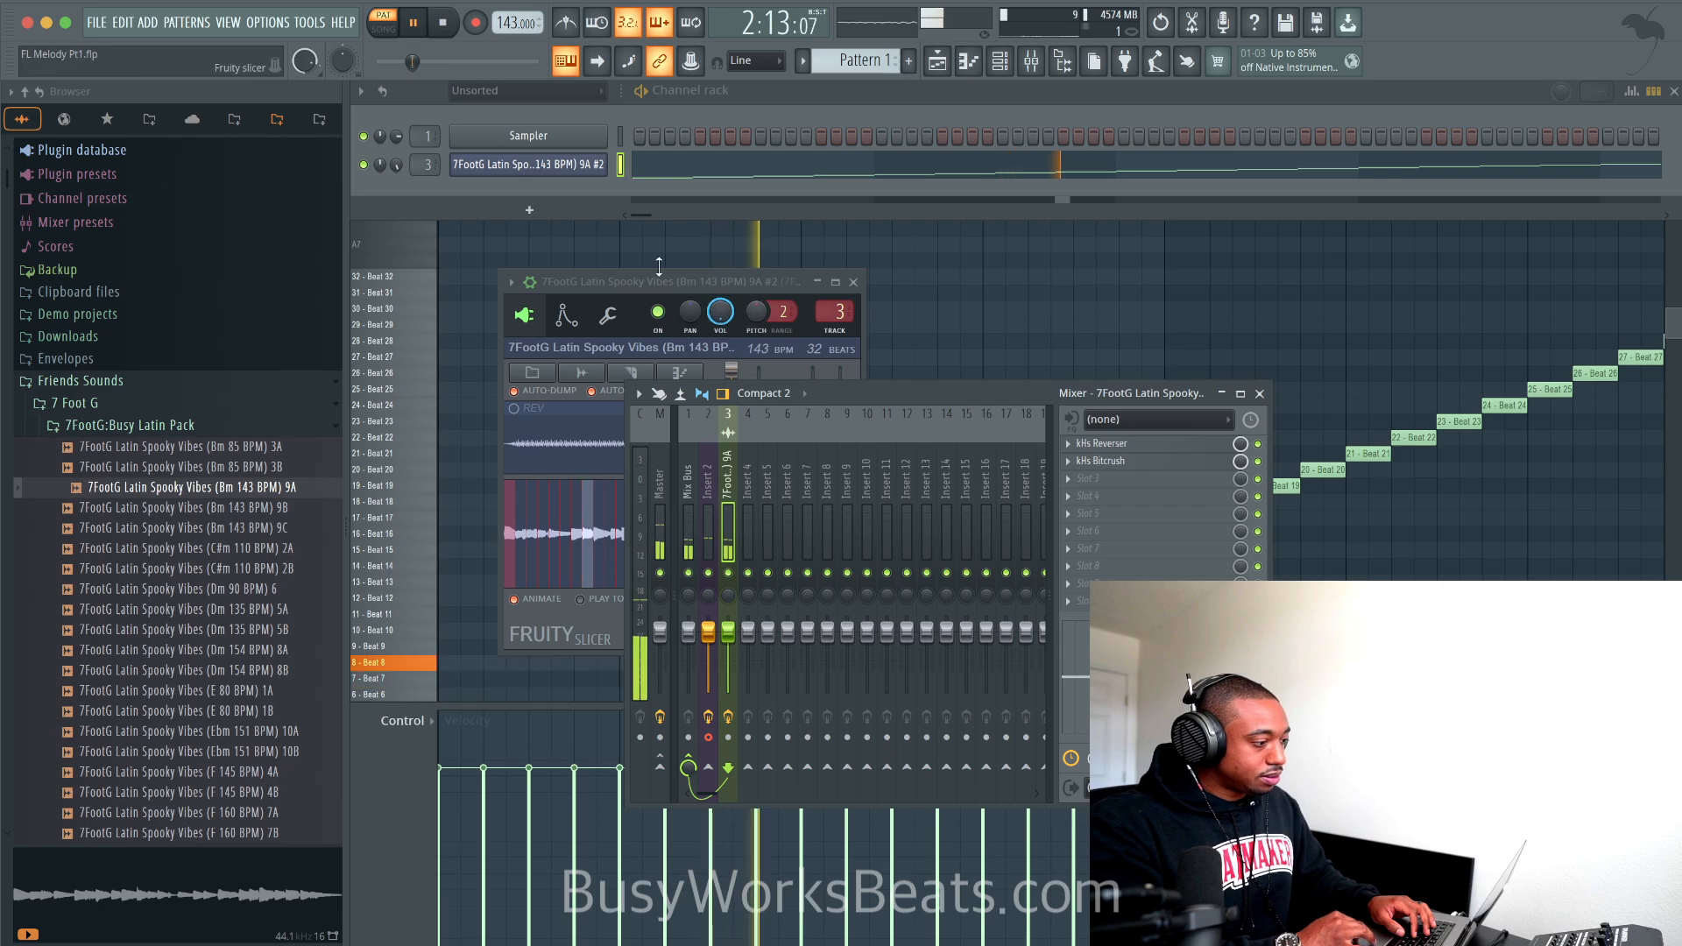
pyautogui.click(662, 282)
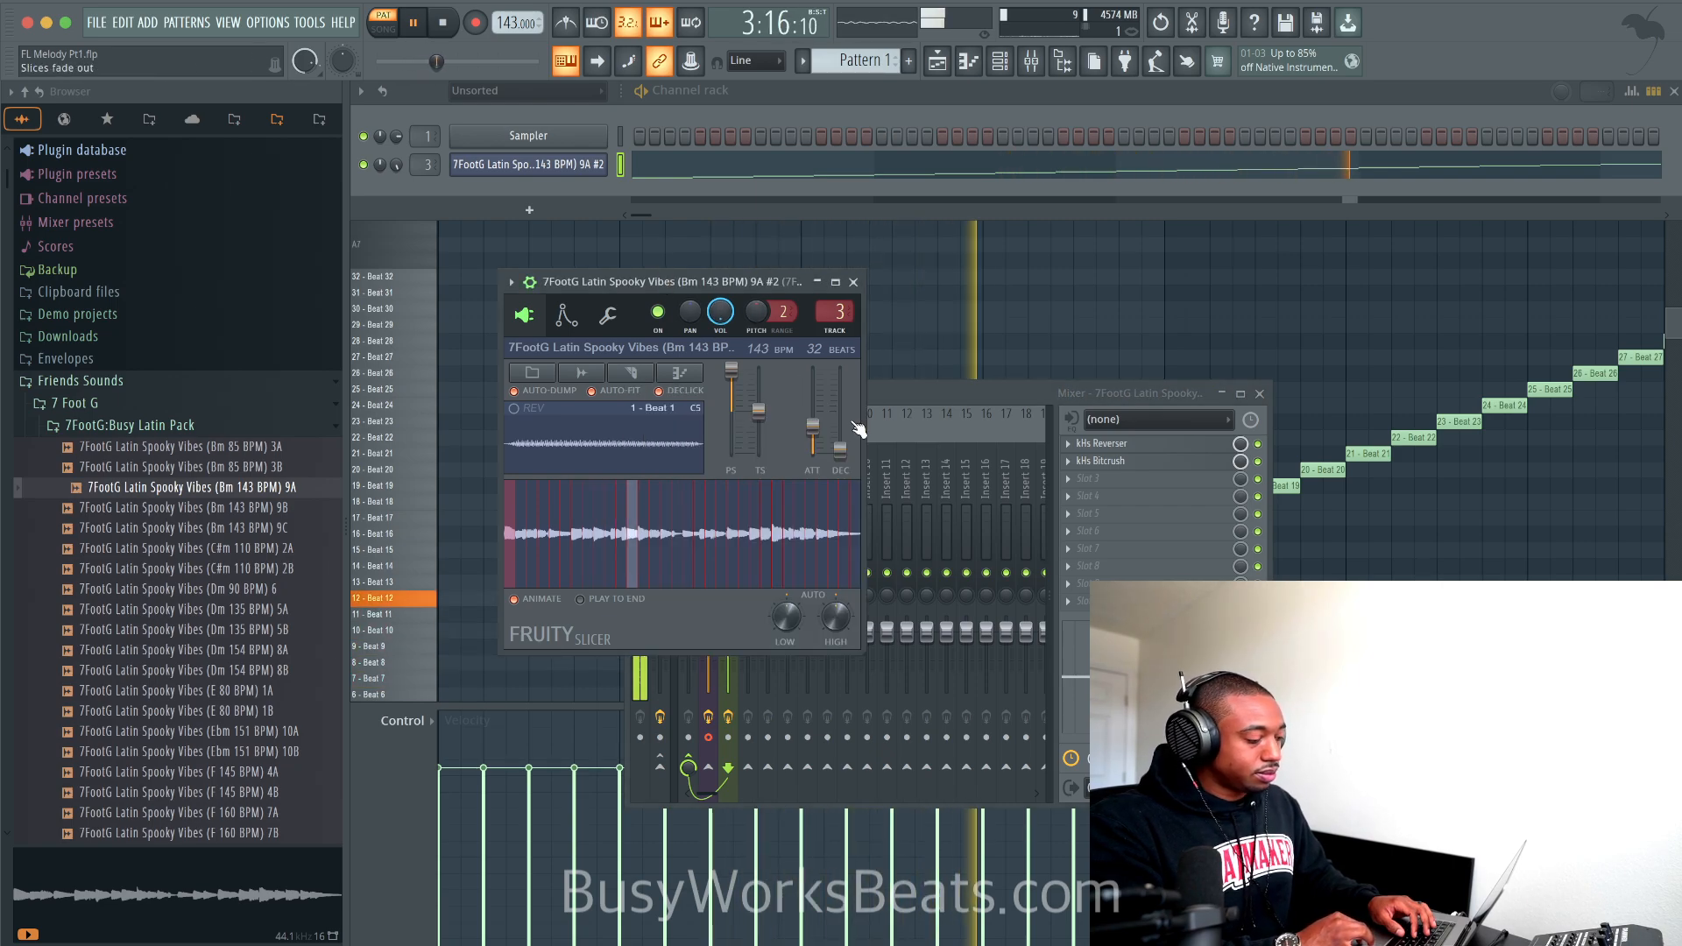
pyautogui.press('space')
# Step: Stretch the original audio clip to 16 bars with its time-stretching setting in the playlist and listen to the slower version
pyautogui.press('F7')
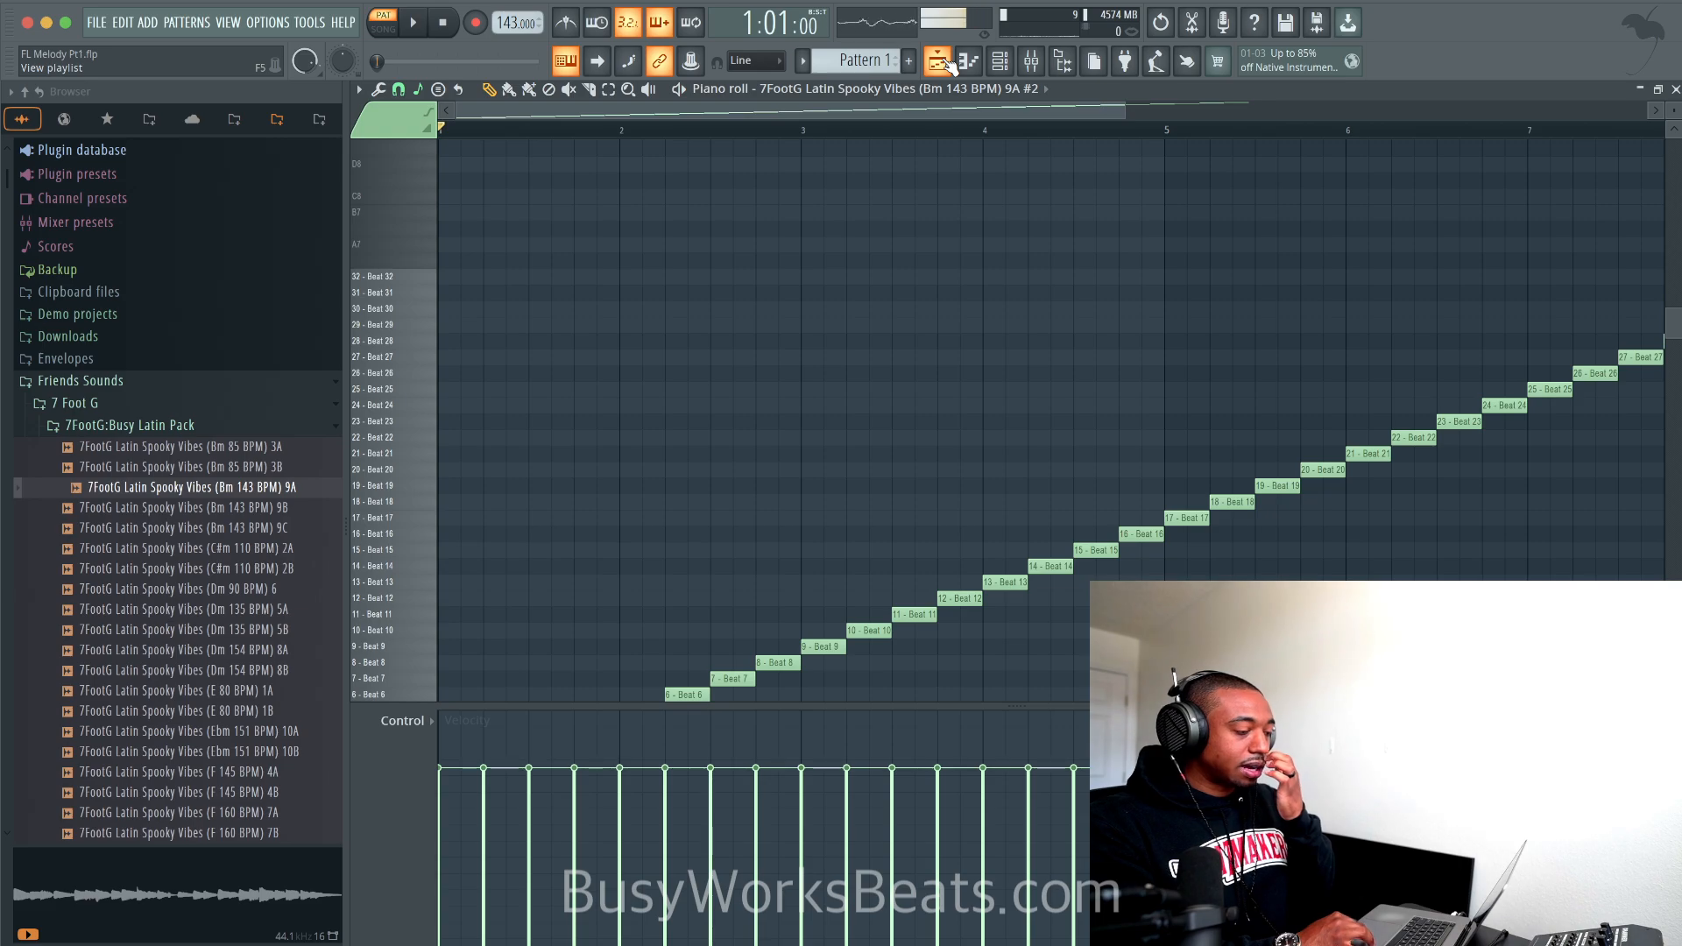
pyautogui.press('F5')
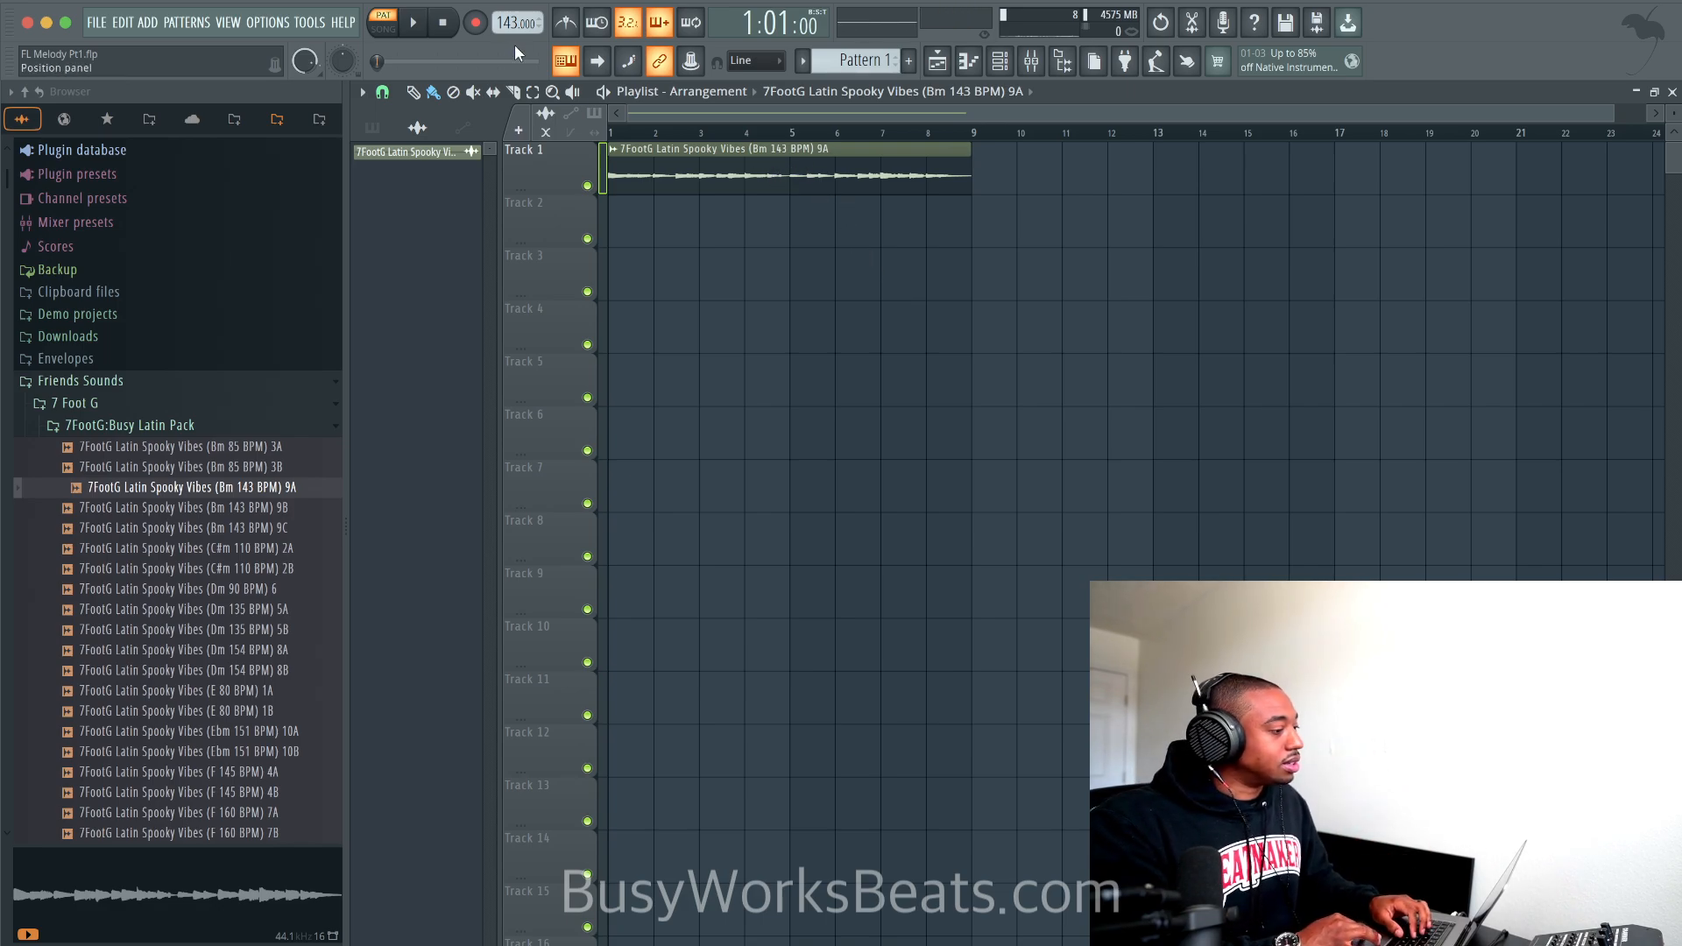
pyautogui.doubleClick(758, 171)
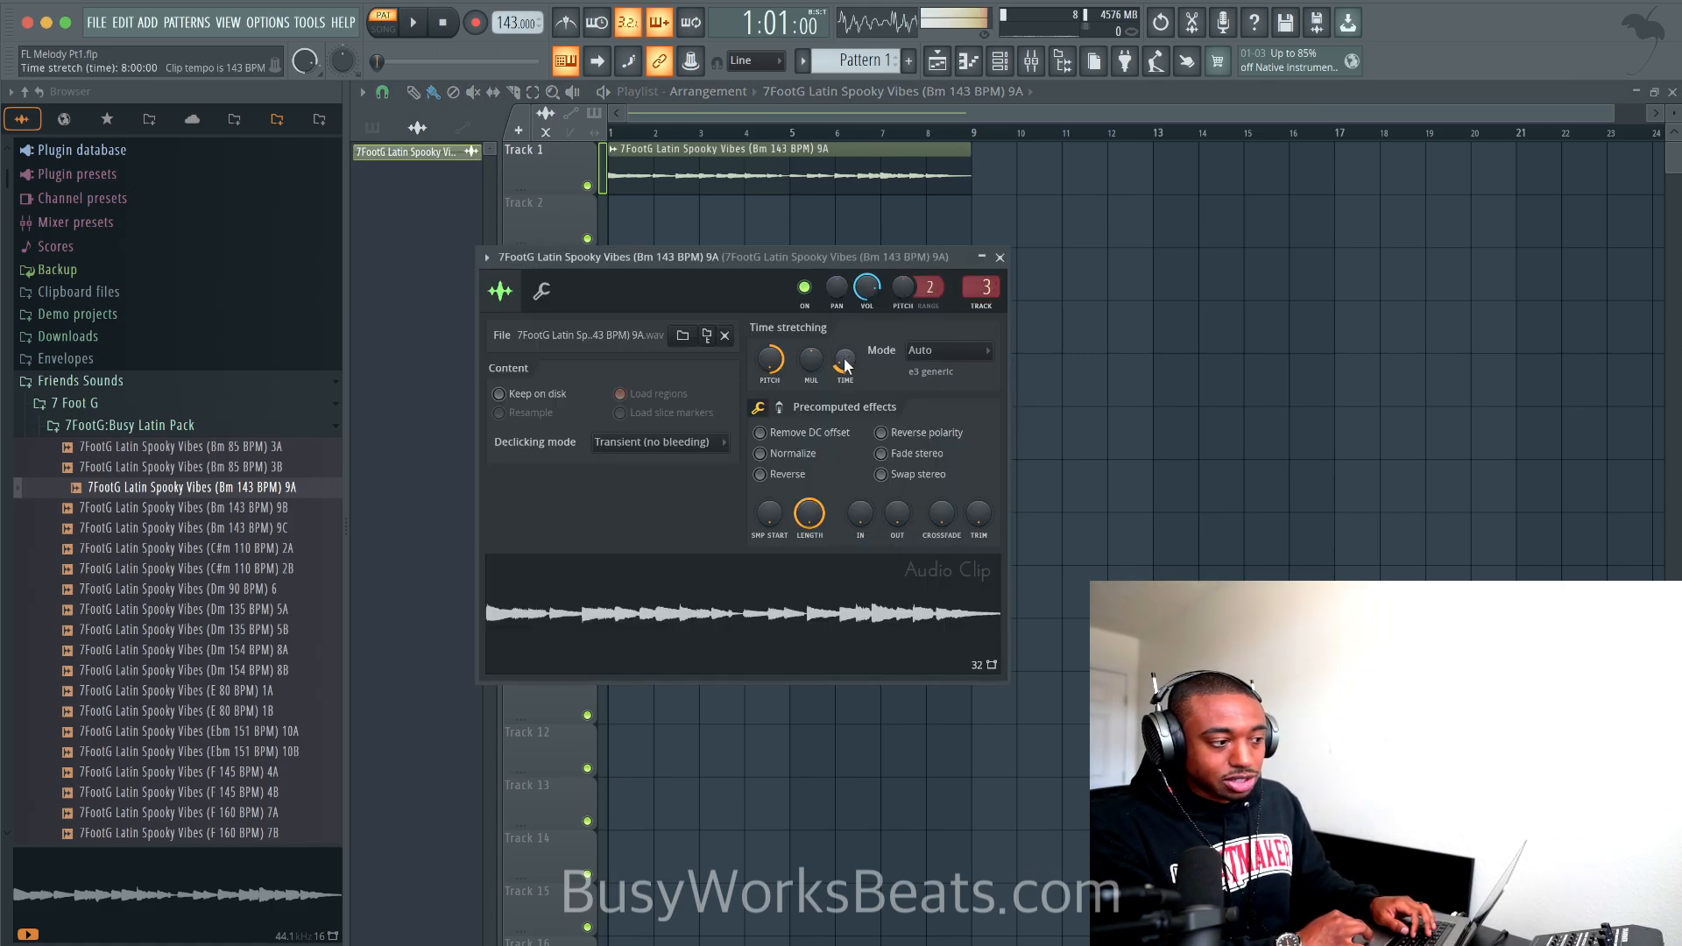
pyautogui.moveTo(848, 366); pyautogui.dragTo(847, 332)
pyautogui.moveTo(845, 359); pyautogui.dragTo(844, 355)
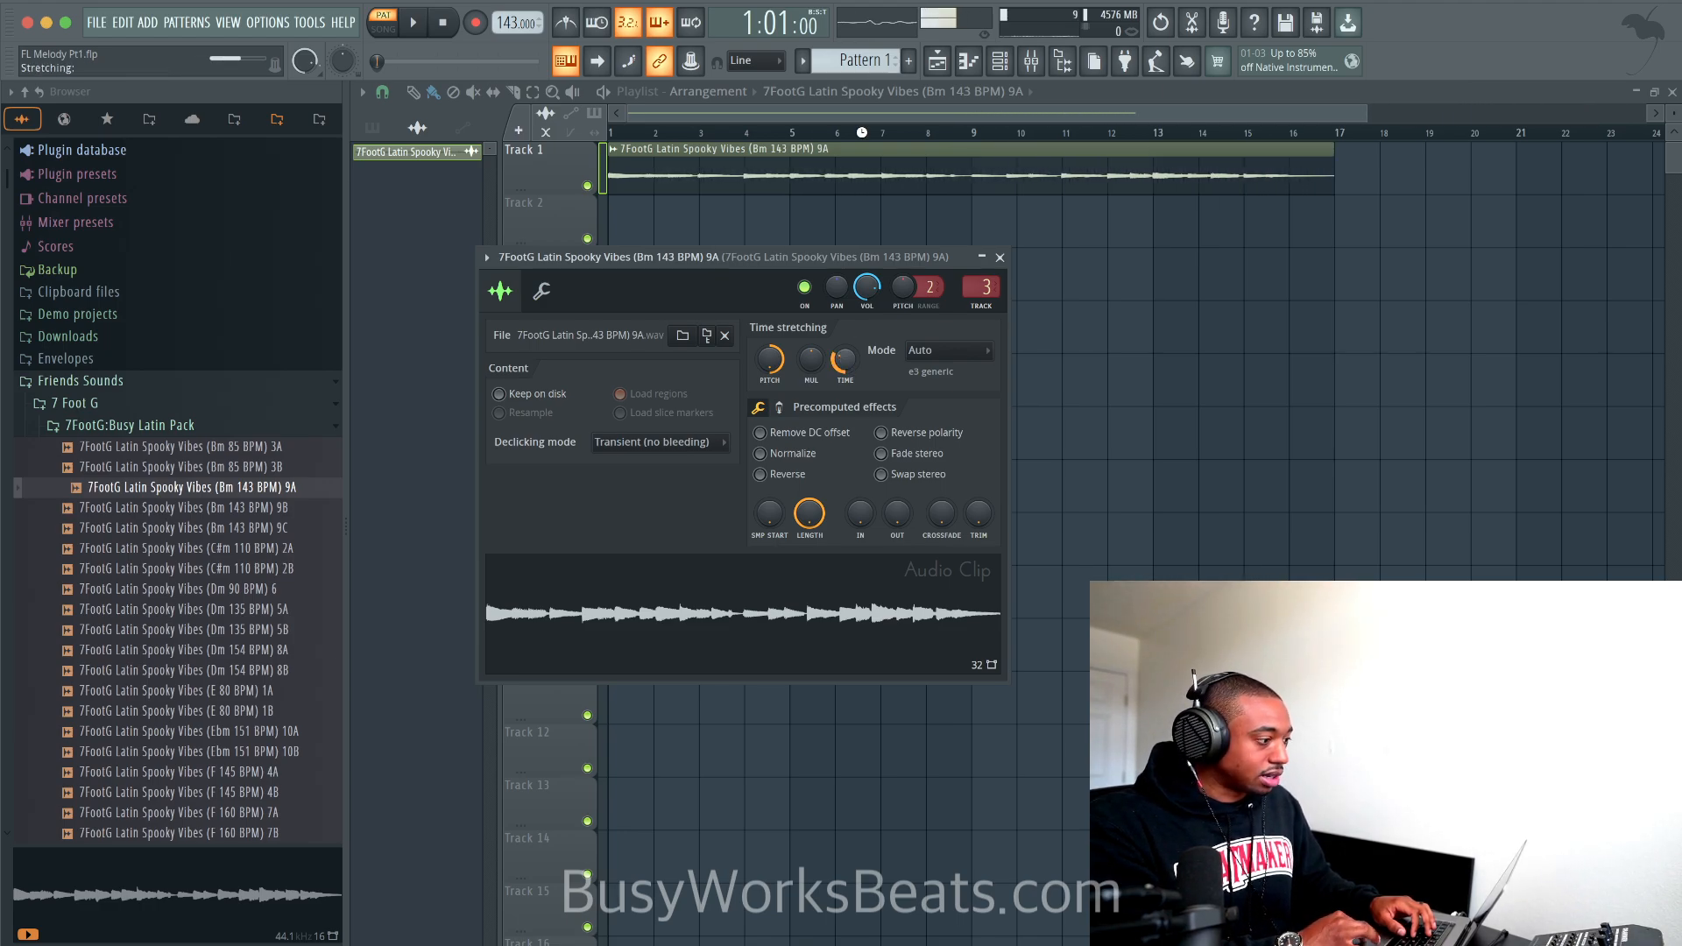
pyautogui.press('space')
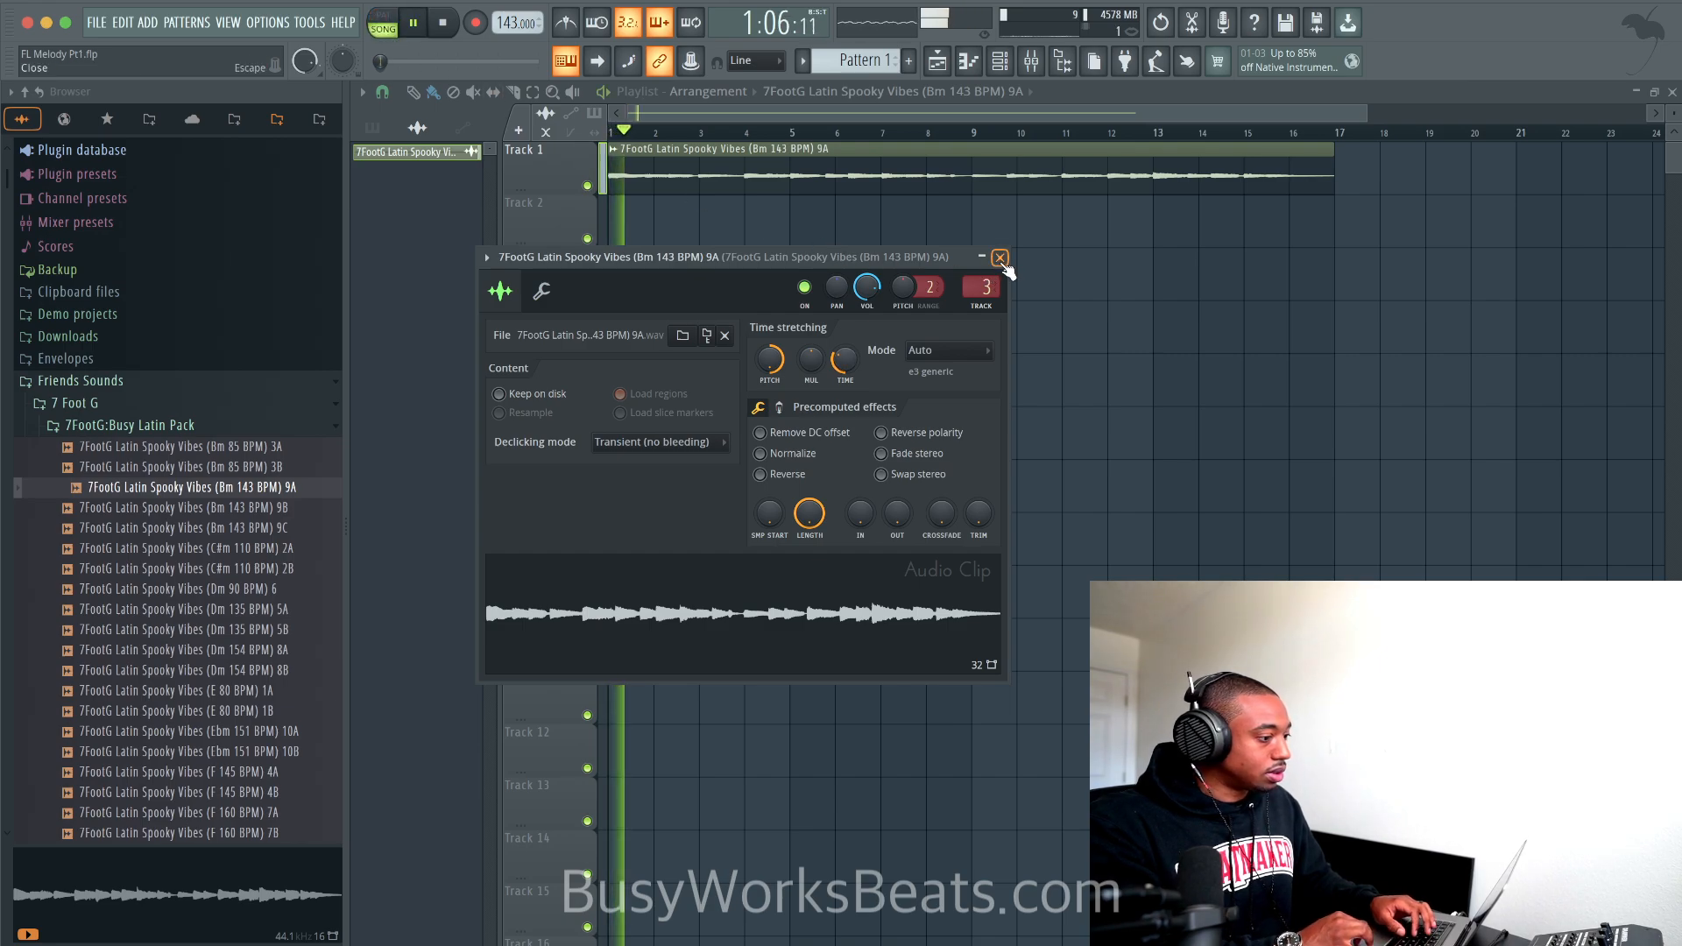
pyautogui.click(1000, 257)
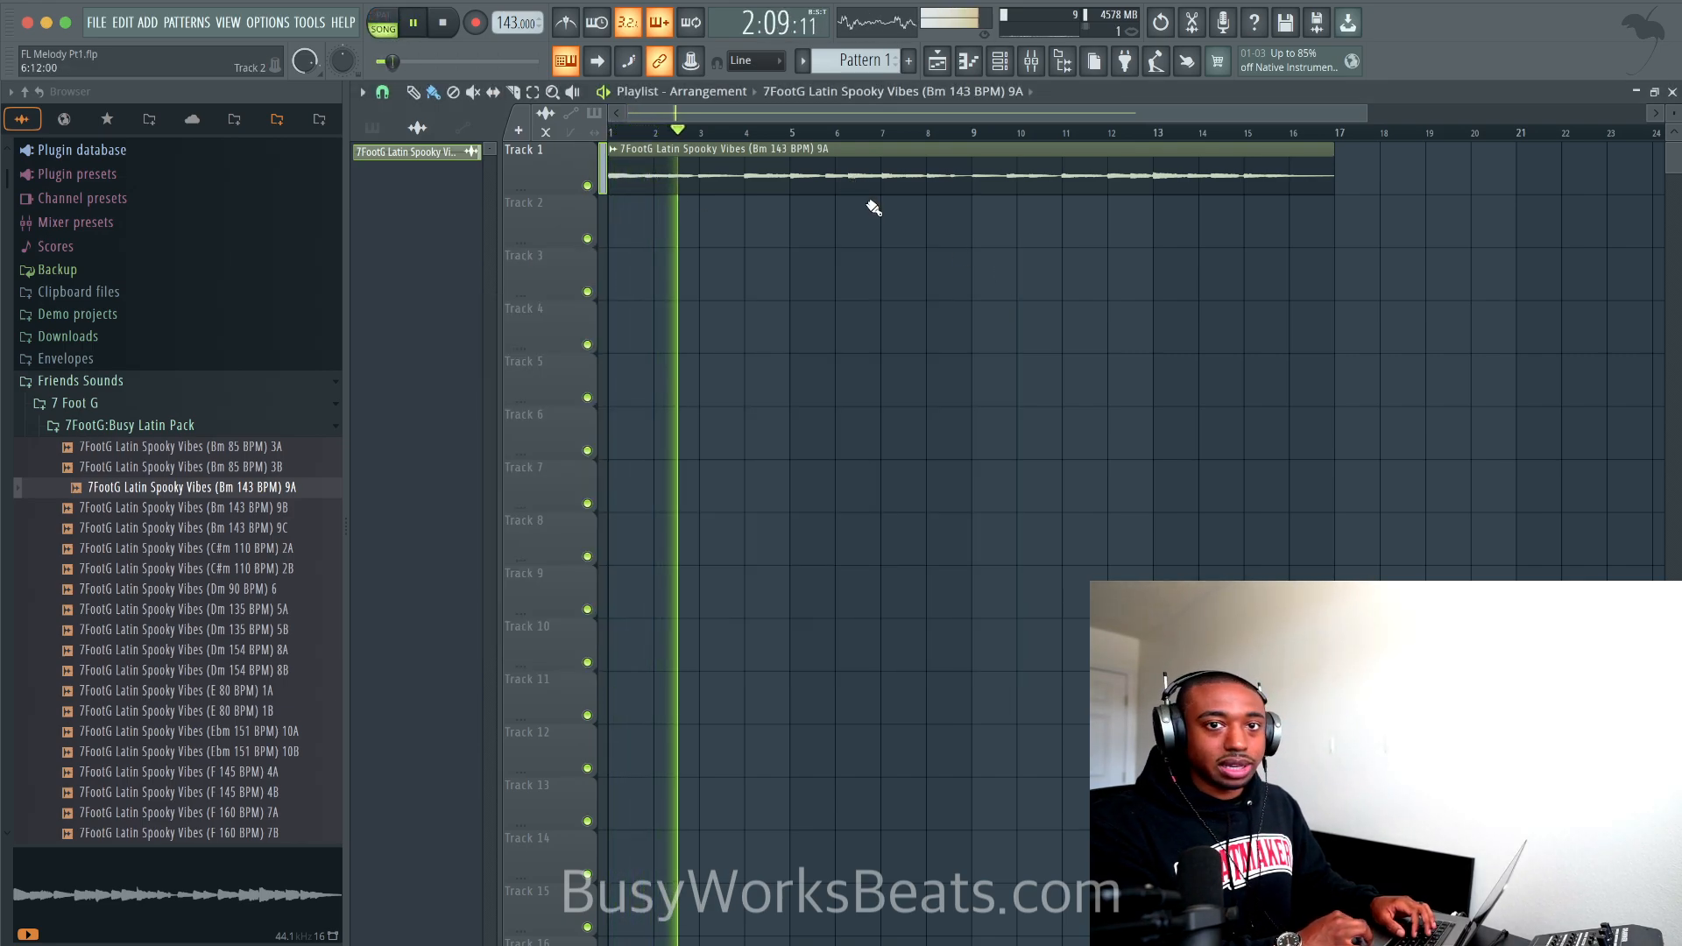
pyautogui.press('space')
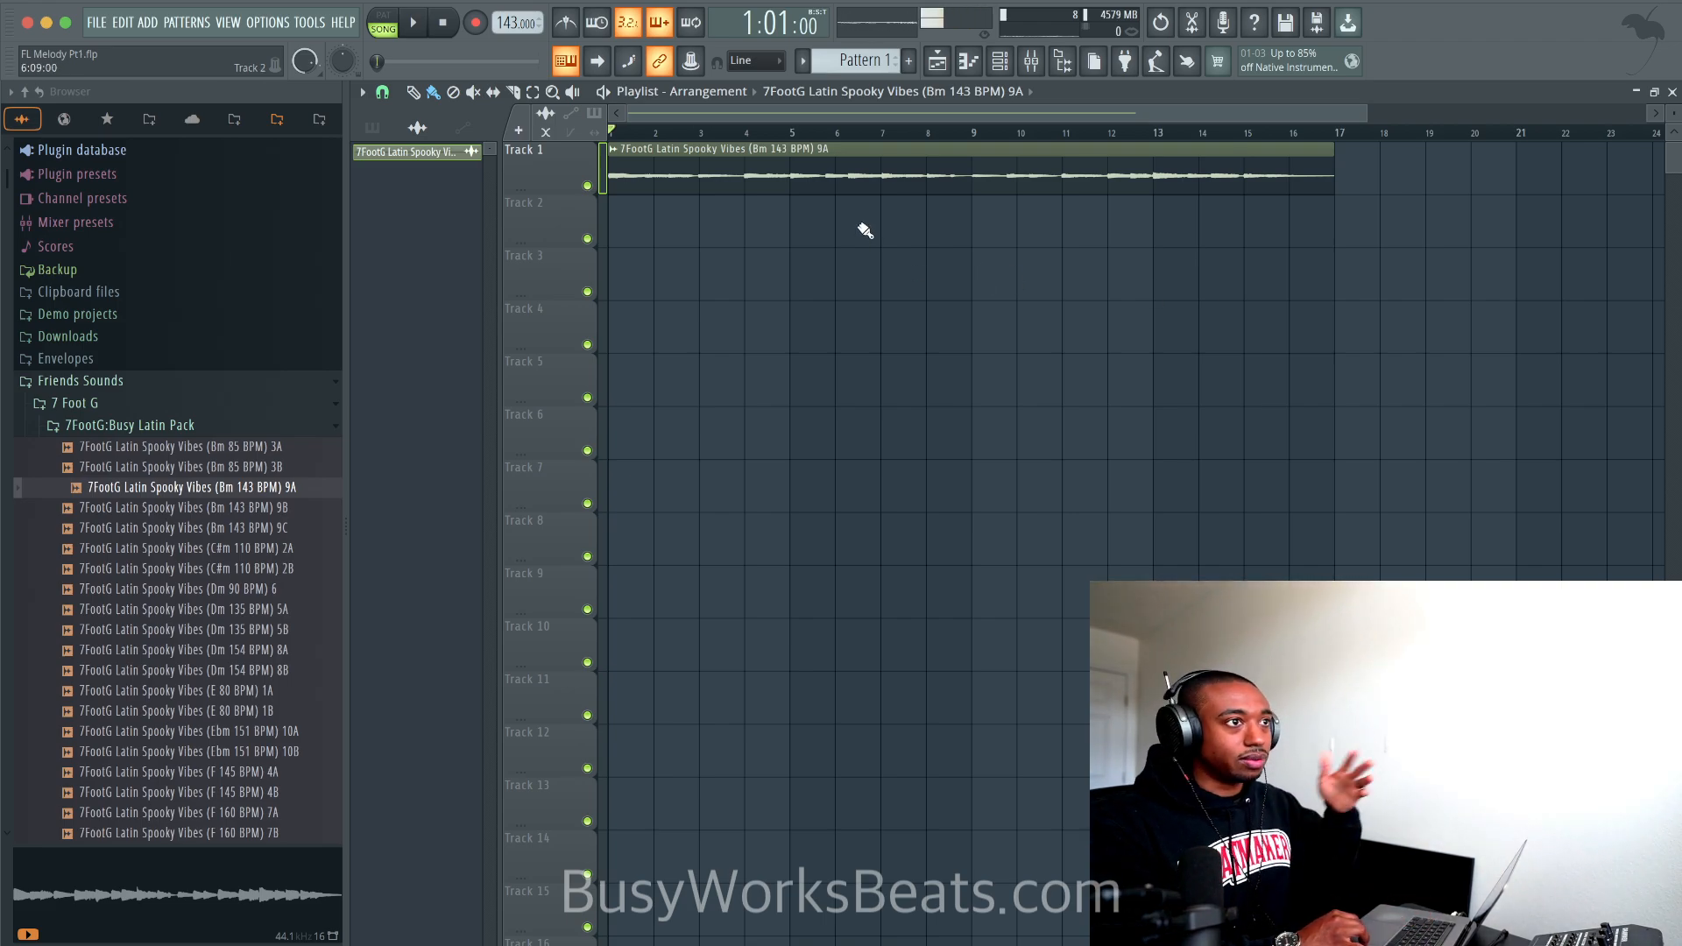
# Step: Consolidate Track 1 from the track start as a 16-bit stereo WAV
pyautogui.rightClick(576, 164)
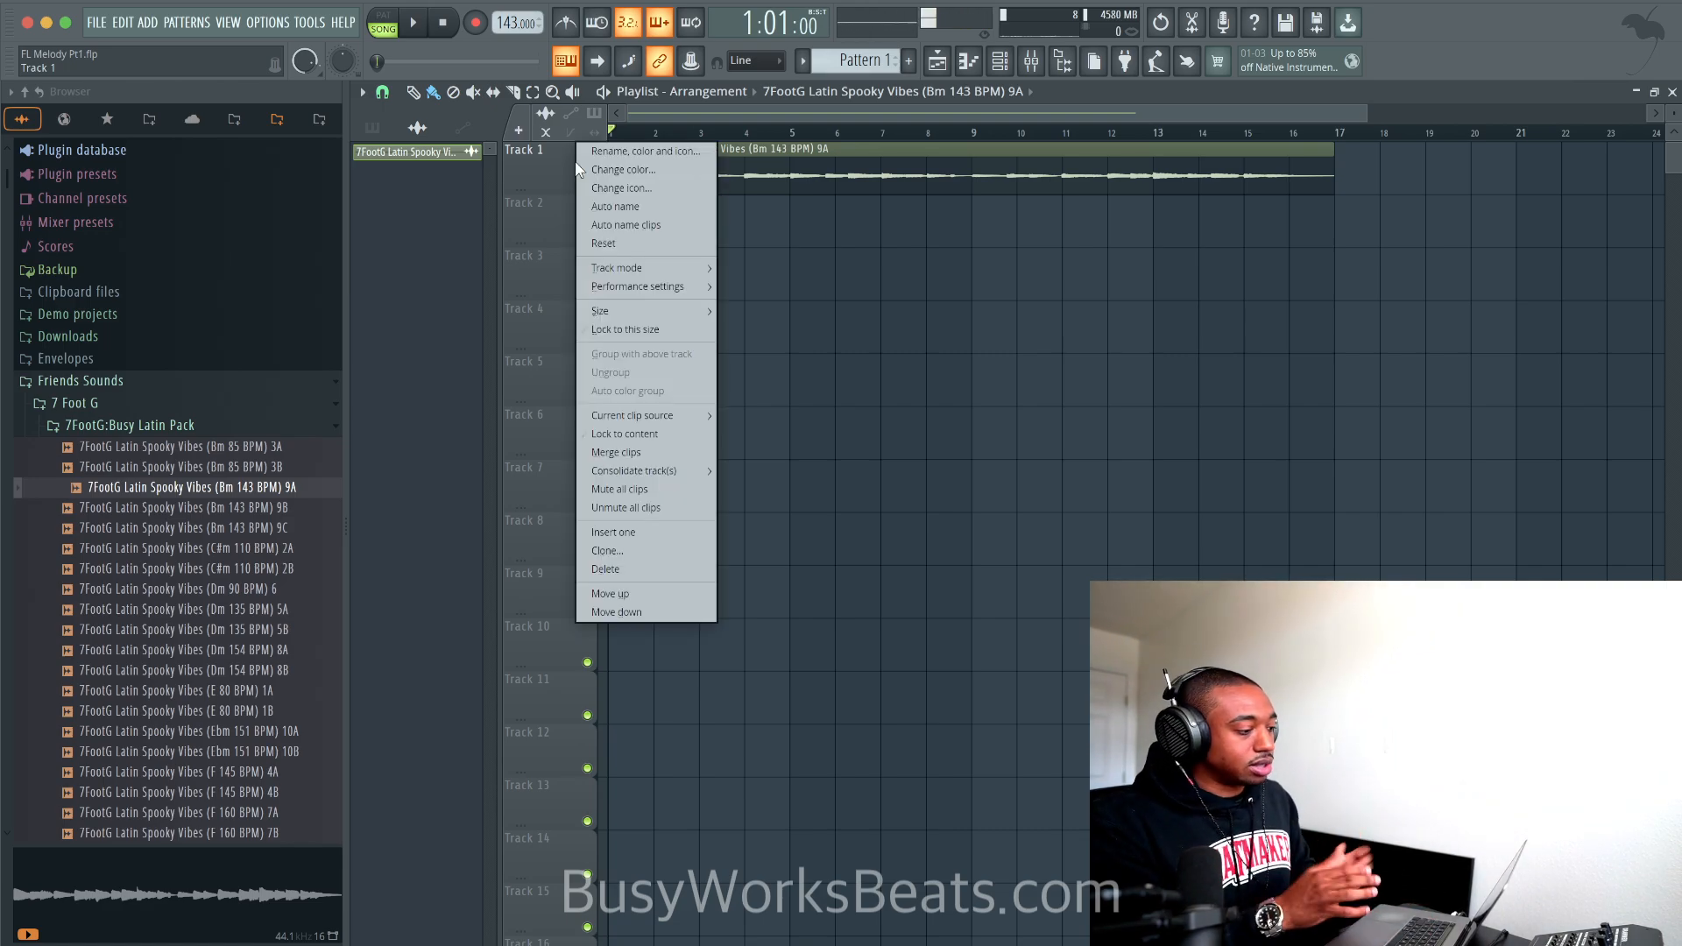
pyautogui.moveTo(624, 473)
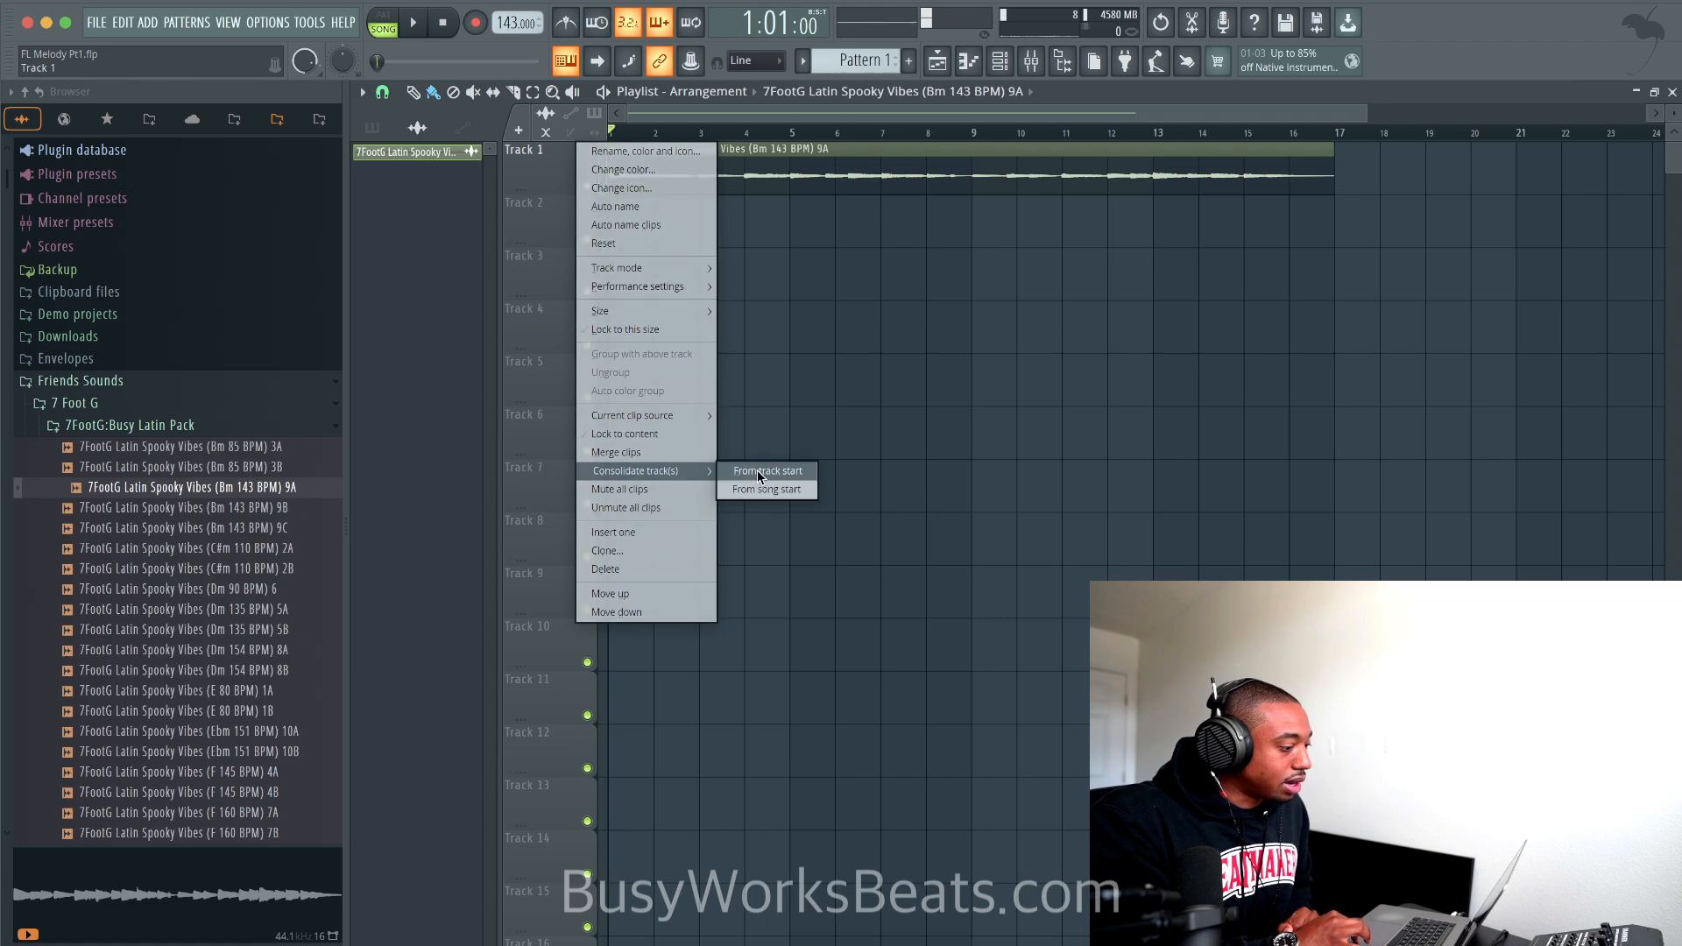
pyautogui.click(757, 470)
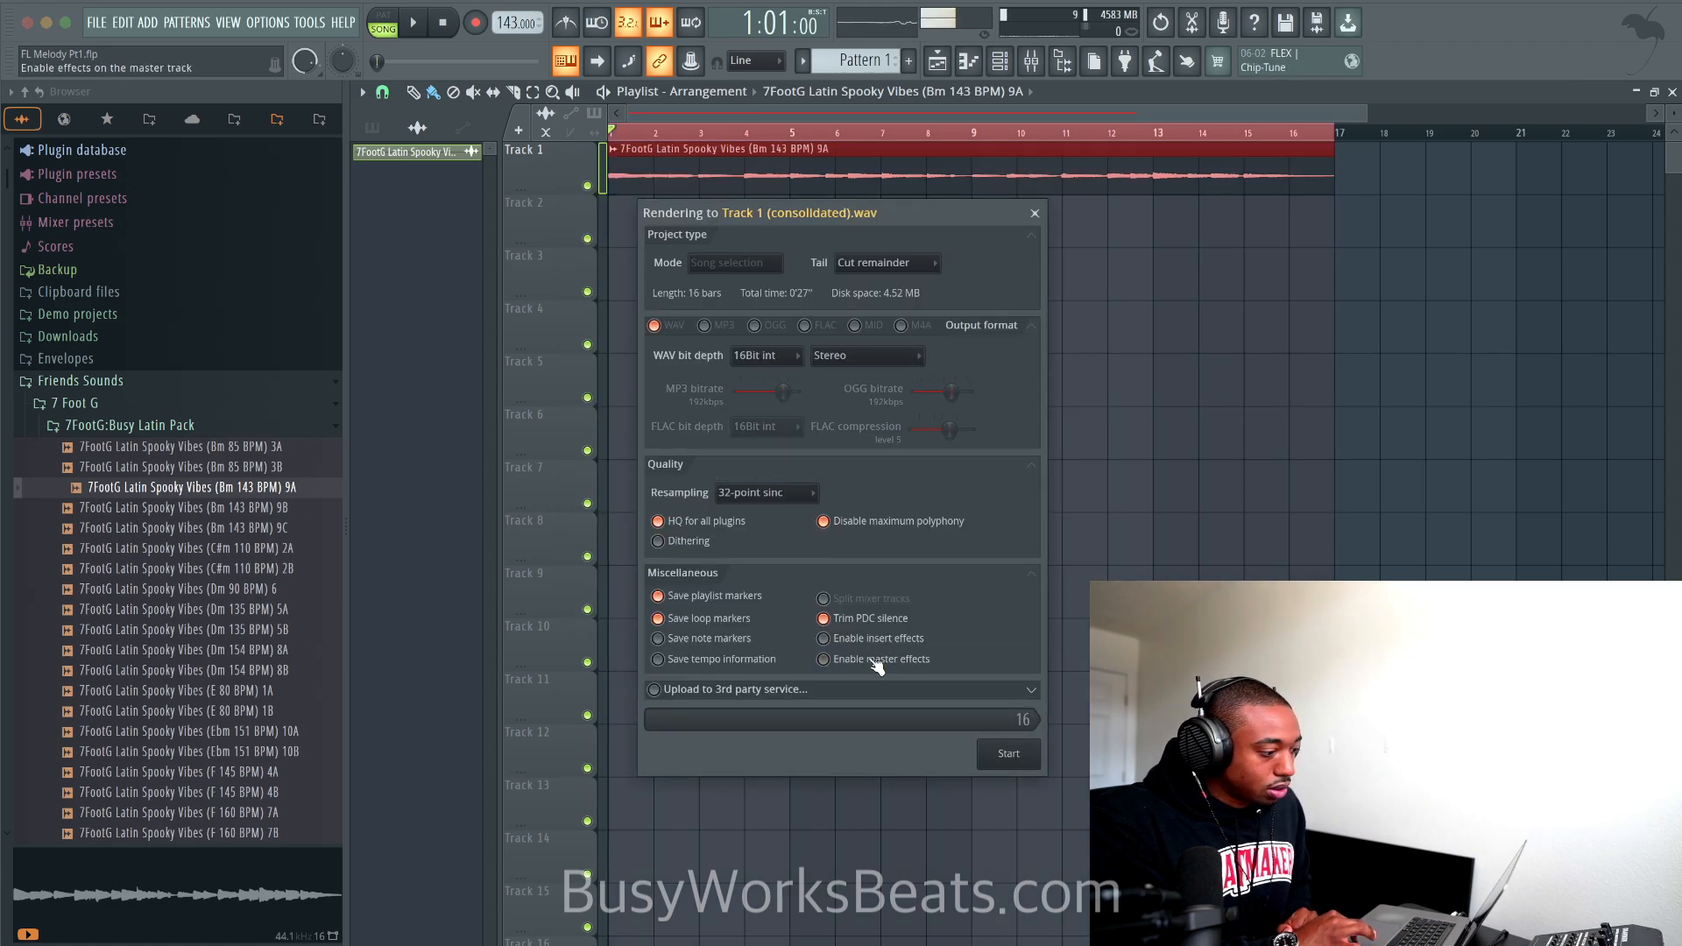
pyautogui.click(1008, 755)
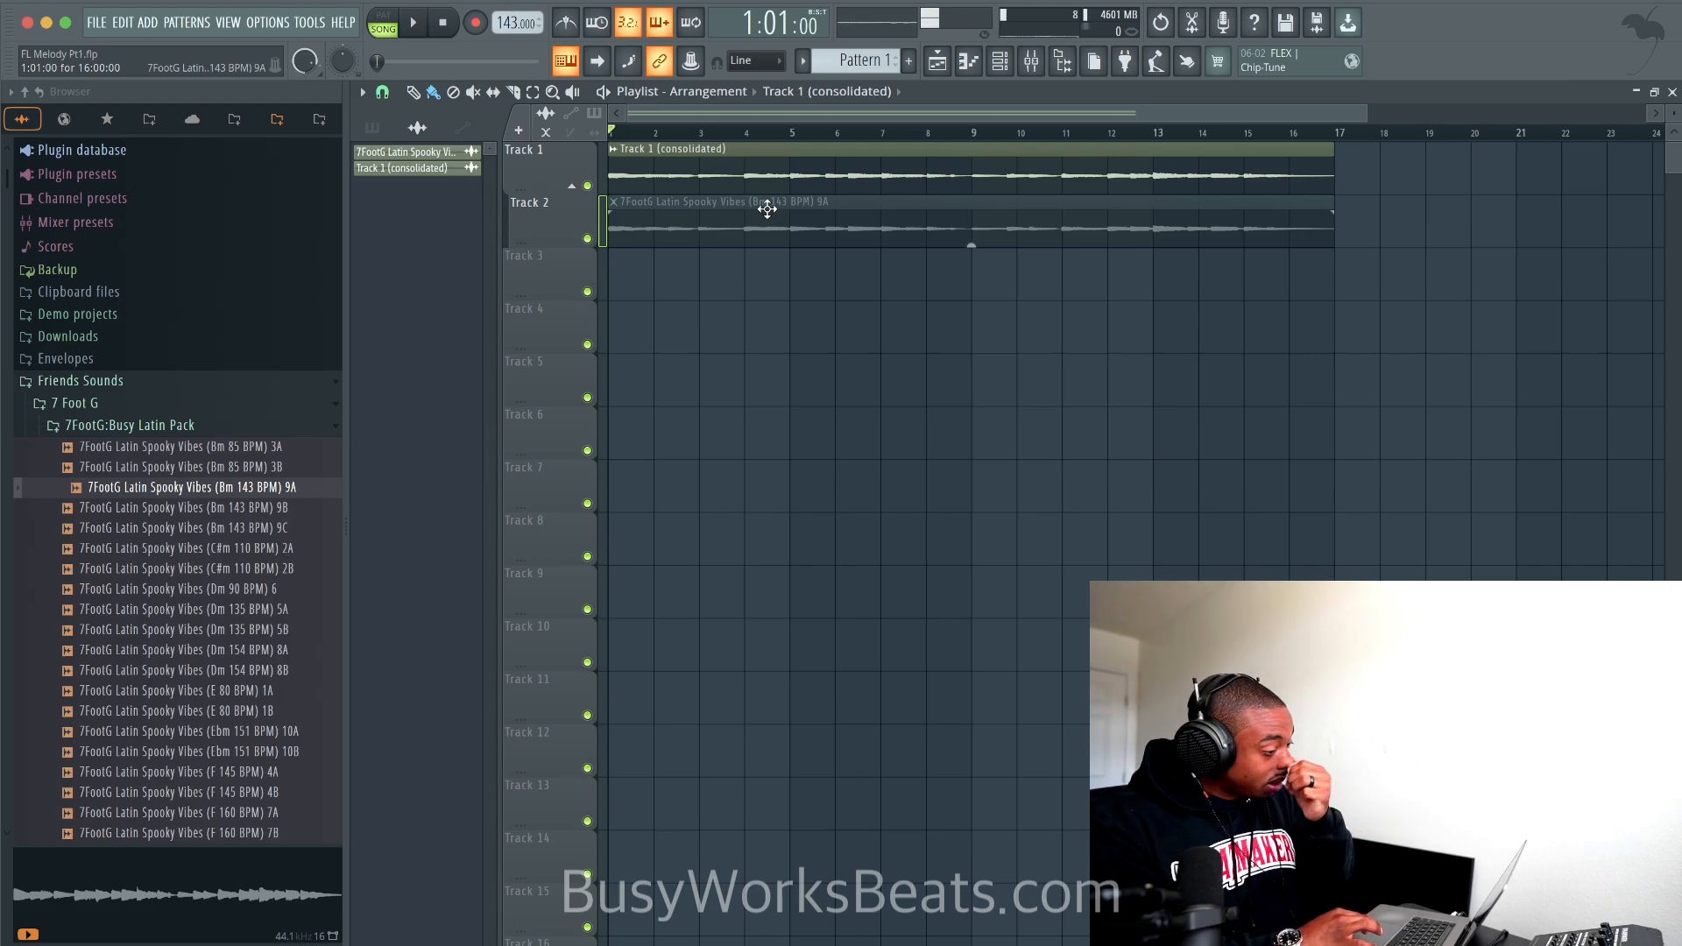
# Step: Open the audio of the Track 1 (consolidated) clip in a new Fruity Slicer channel and slice it by Beat
pyautogui.doubleClick(750, 165)
pyautogui.rightClick(702, 649)
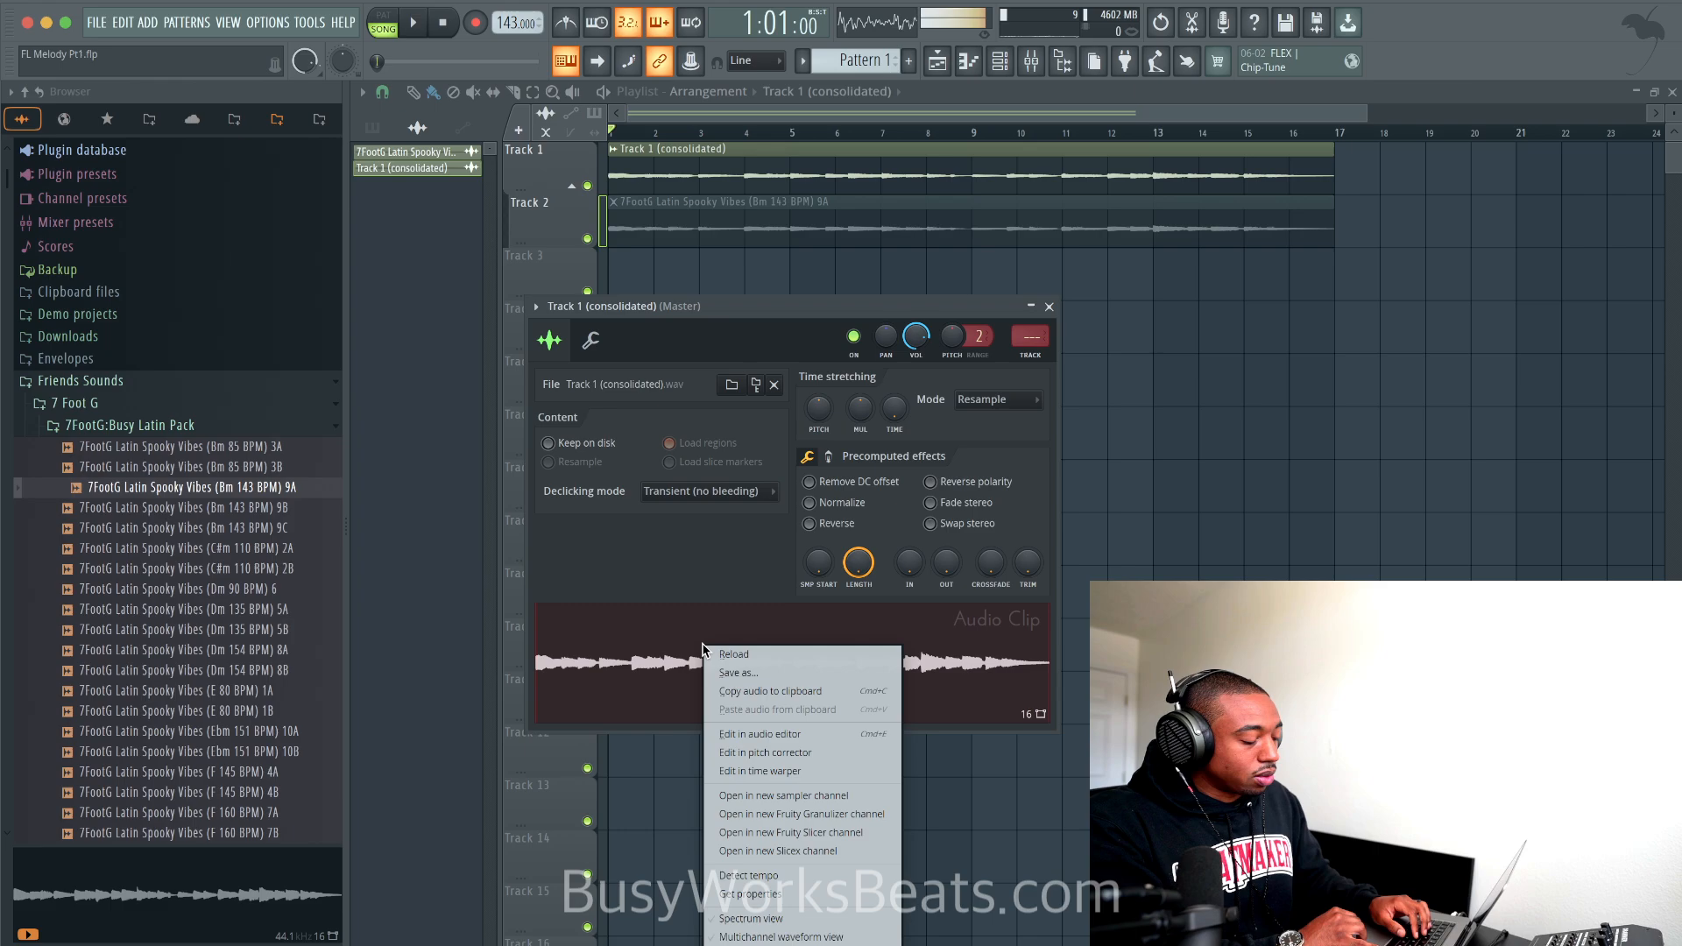
pyautogui.click(776, 832)
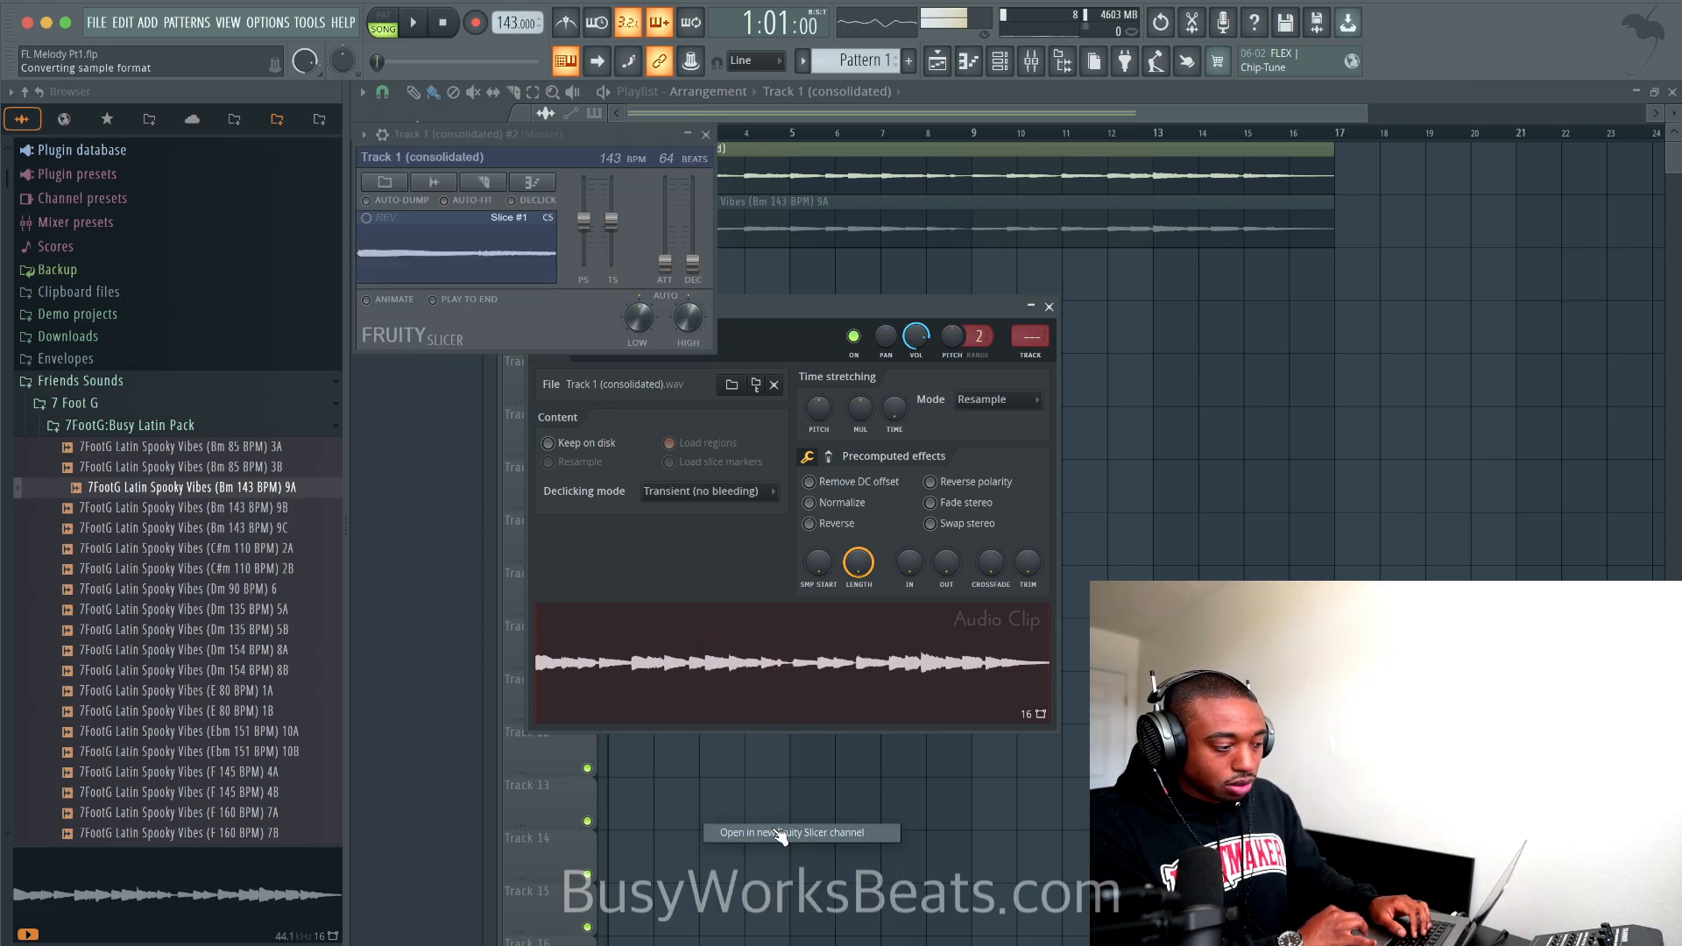
pyautogui.click(485, 190)
pyautogui.click(508, 377)
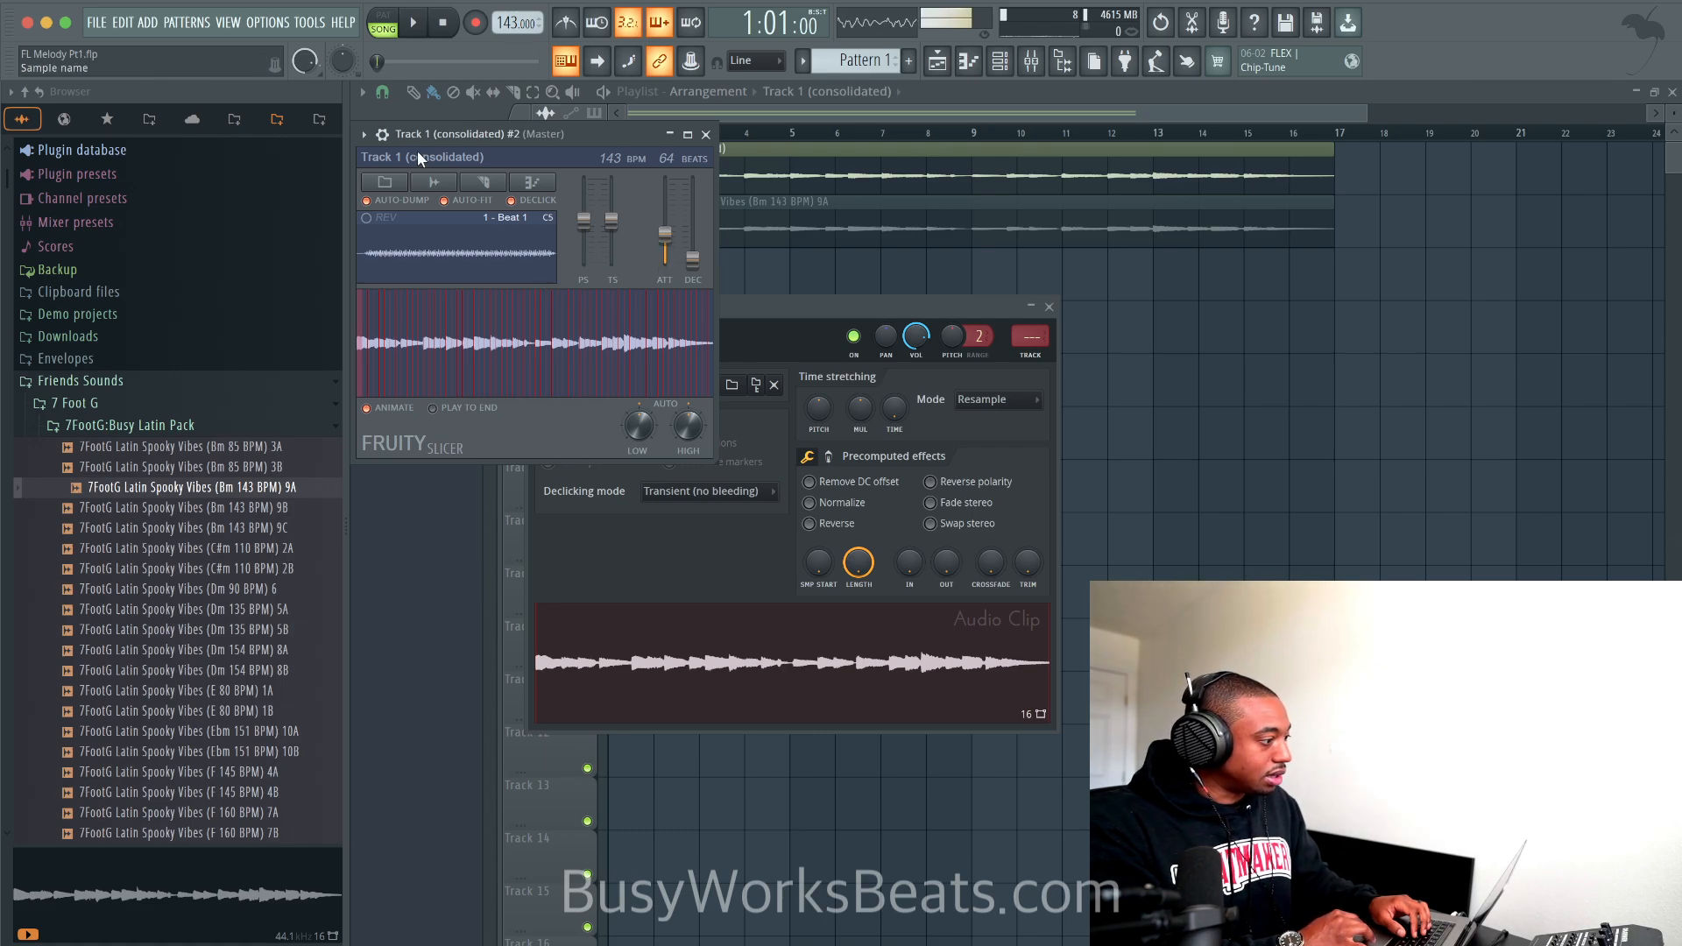
# Step: Check the new slicer channel's miscellaneous functions and close its window
pyautogui.moveTo(418, 129); pyautogui.dragTo(495, 132)
pyautogui.click(460, 135)
pyautogui.click(536, 172)
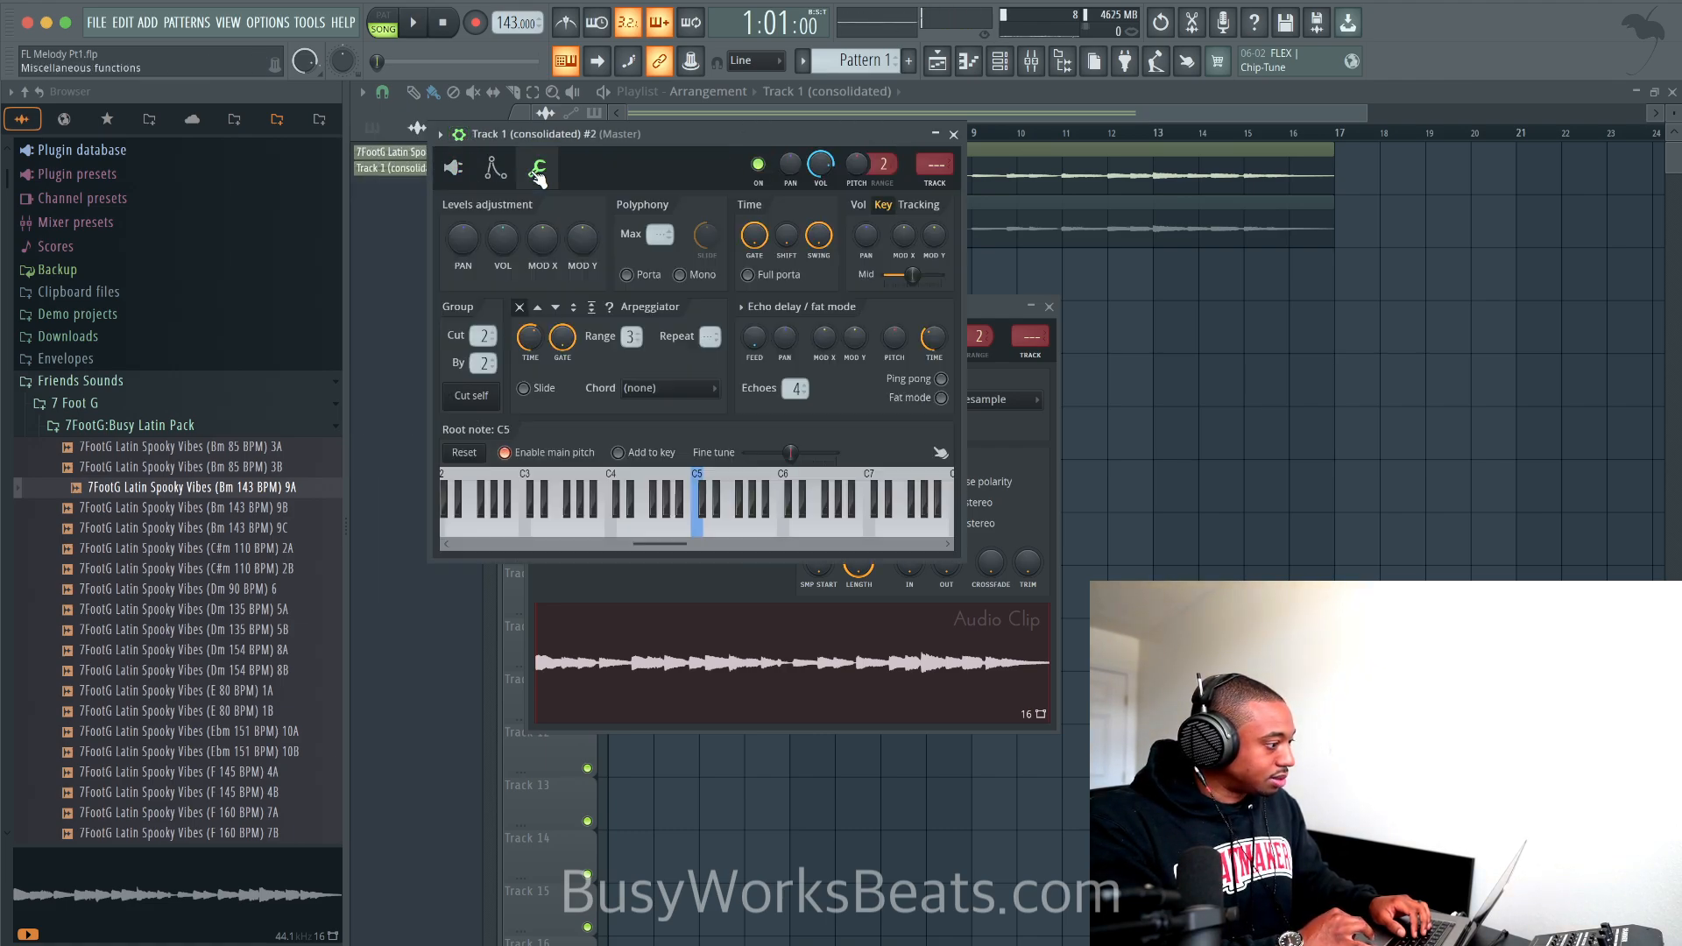
pyautogui.click(954, 134)
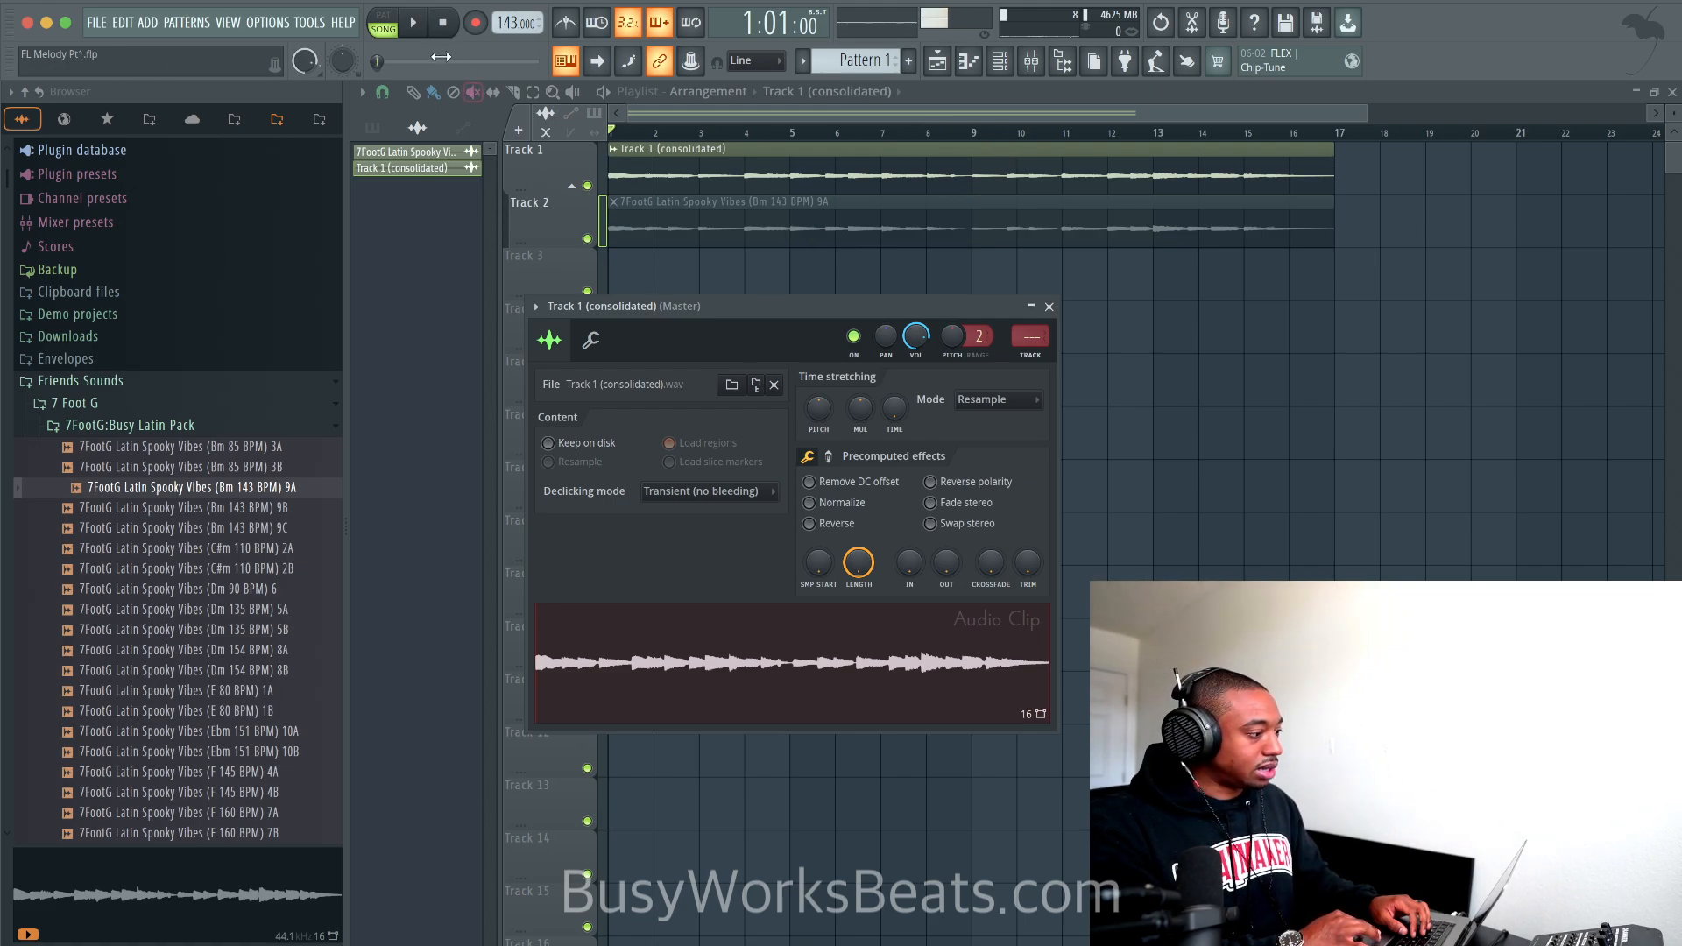
# Step: Mute the Track 1 (consolidated) clip in the playlist and switch playback to pattern mode
pyautogui.click(474, 93)
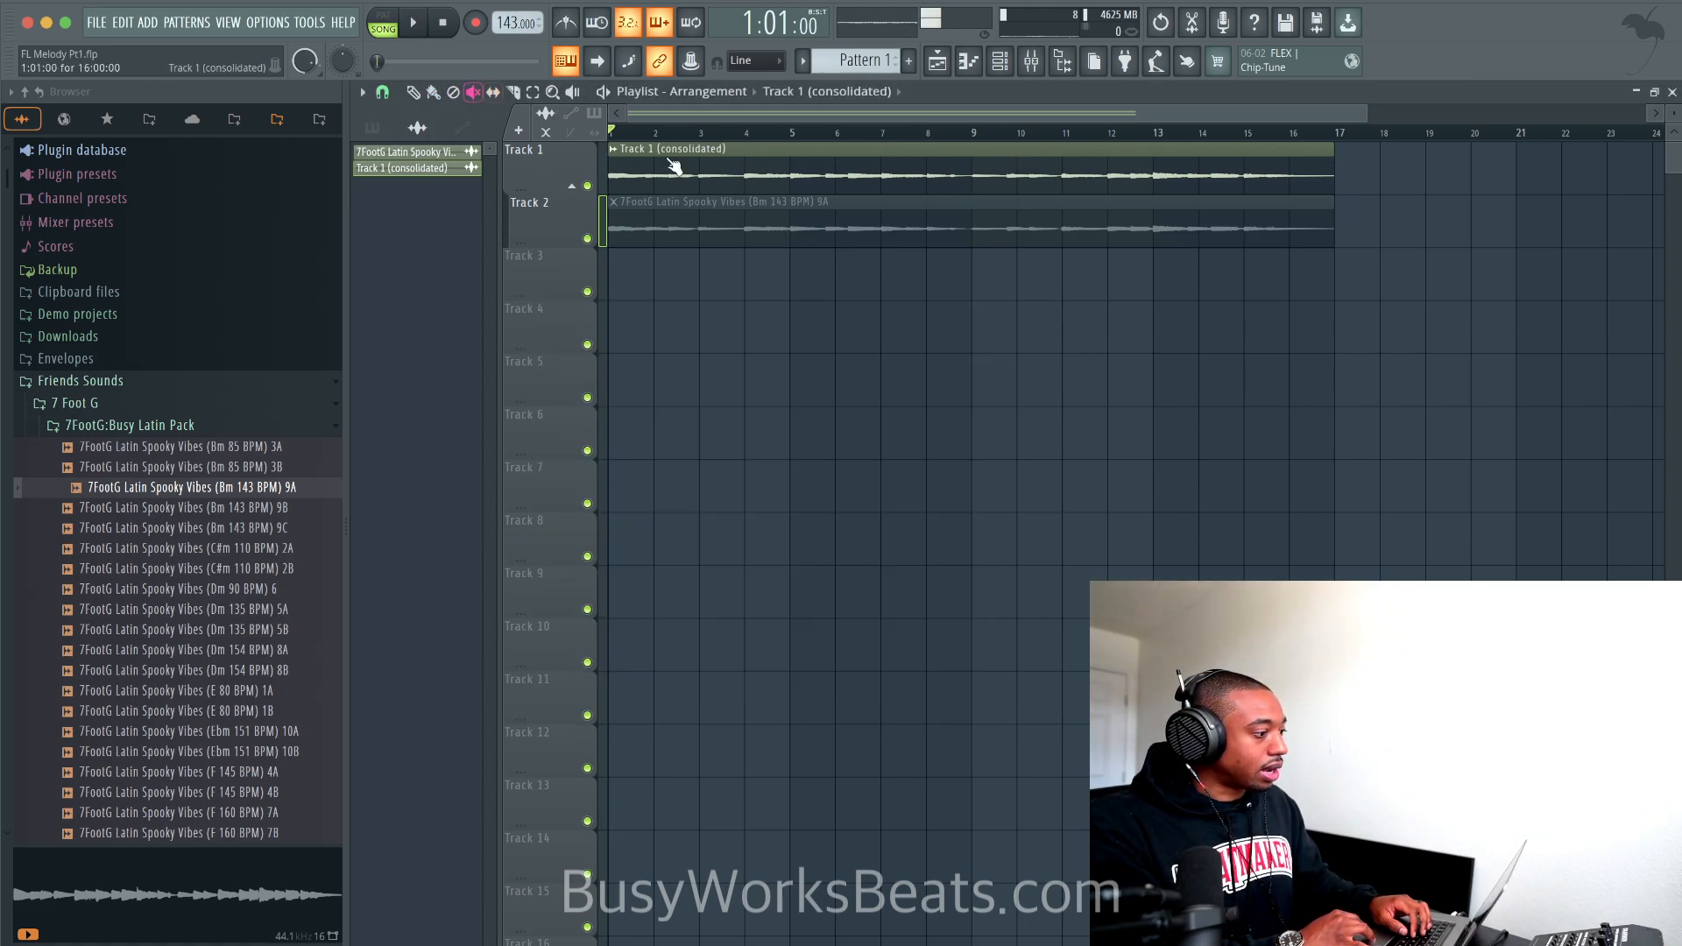
pyautogui.click(739, 177)
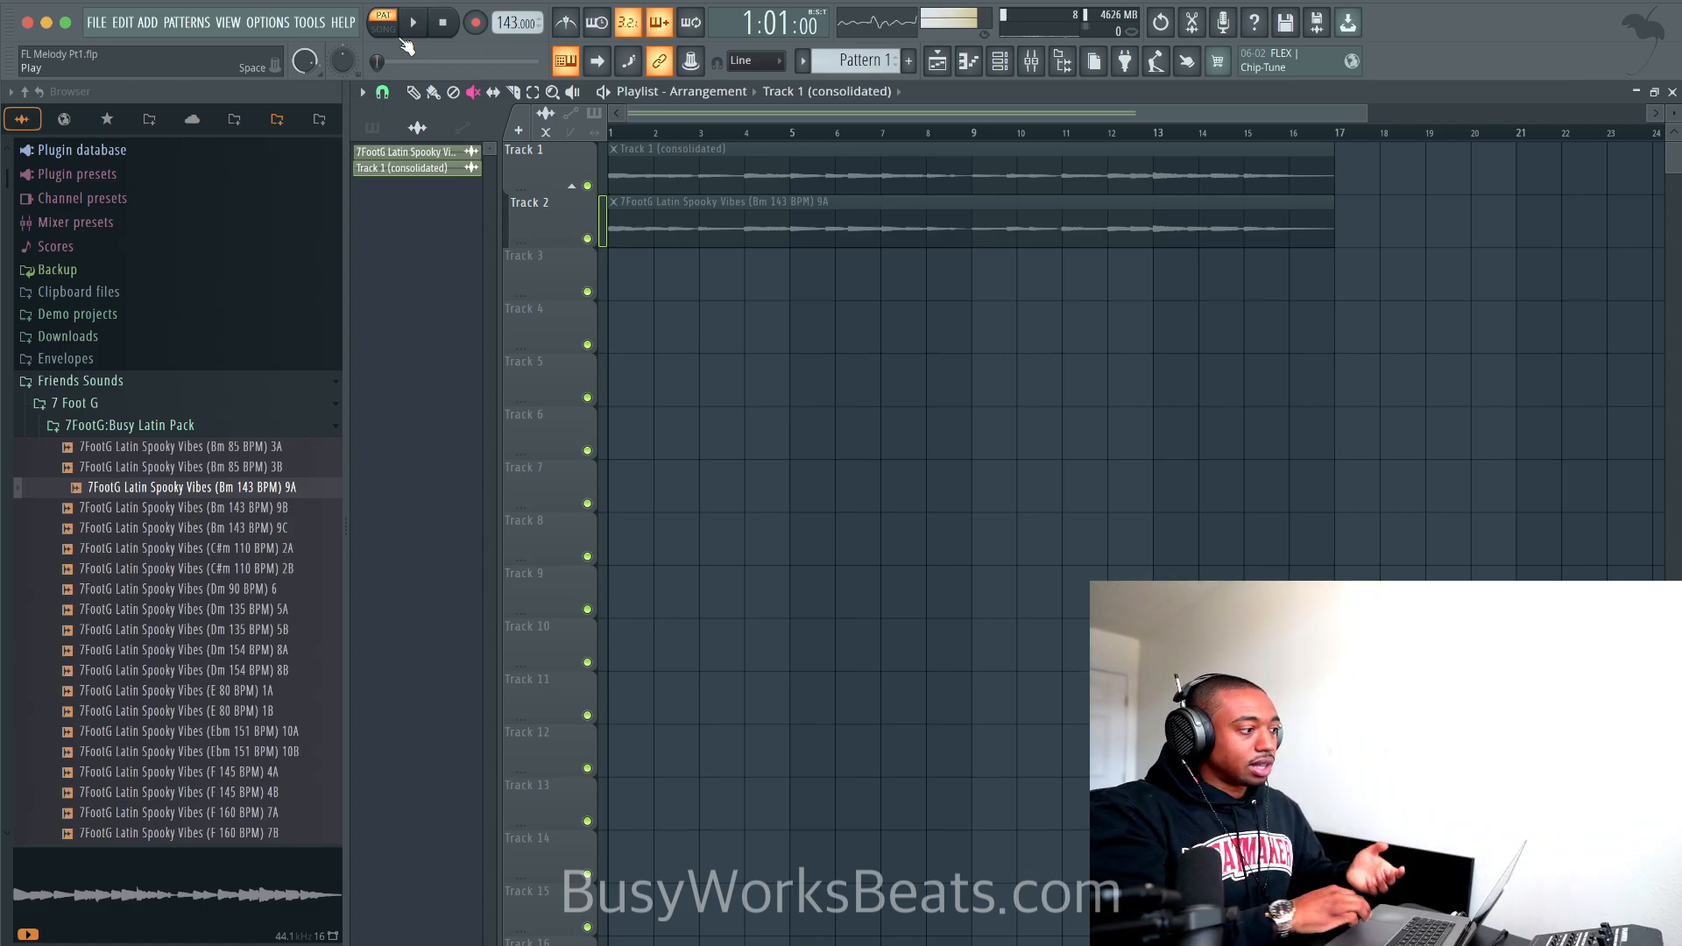
# Step: Place the consolidated slicer channel's notes in Pattern 2 and route the channel to mixer track 4
pyautogui.click(999, 70)
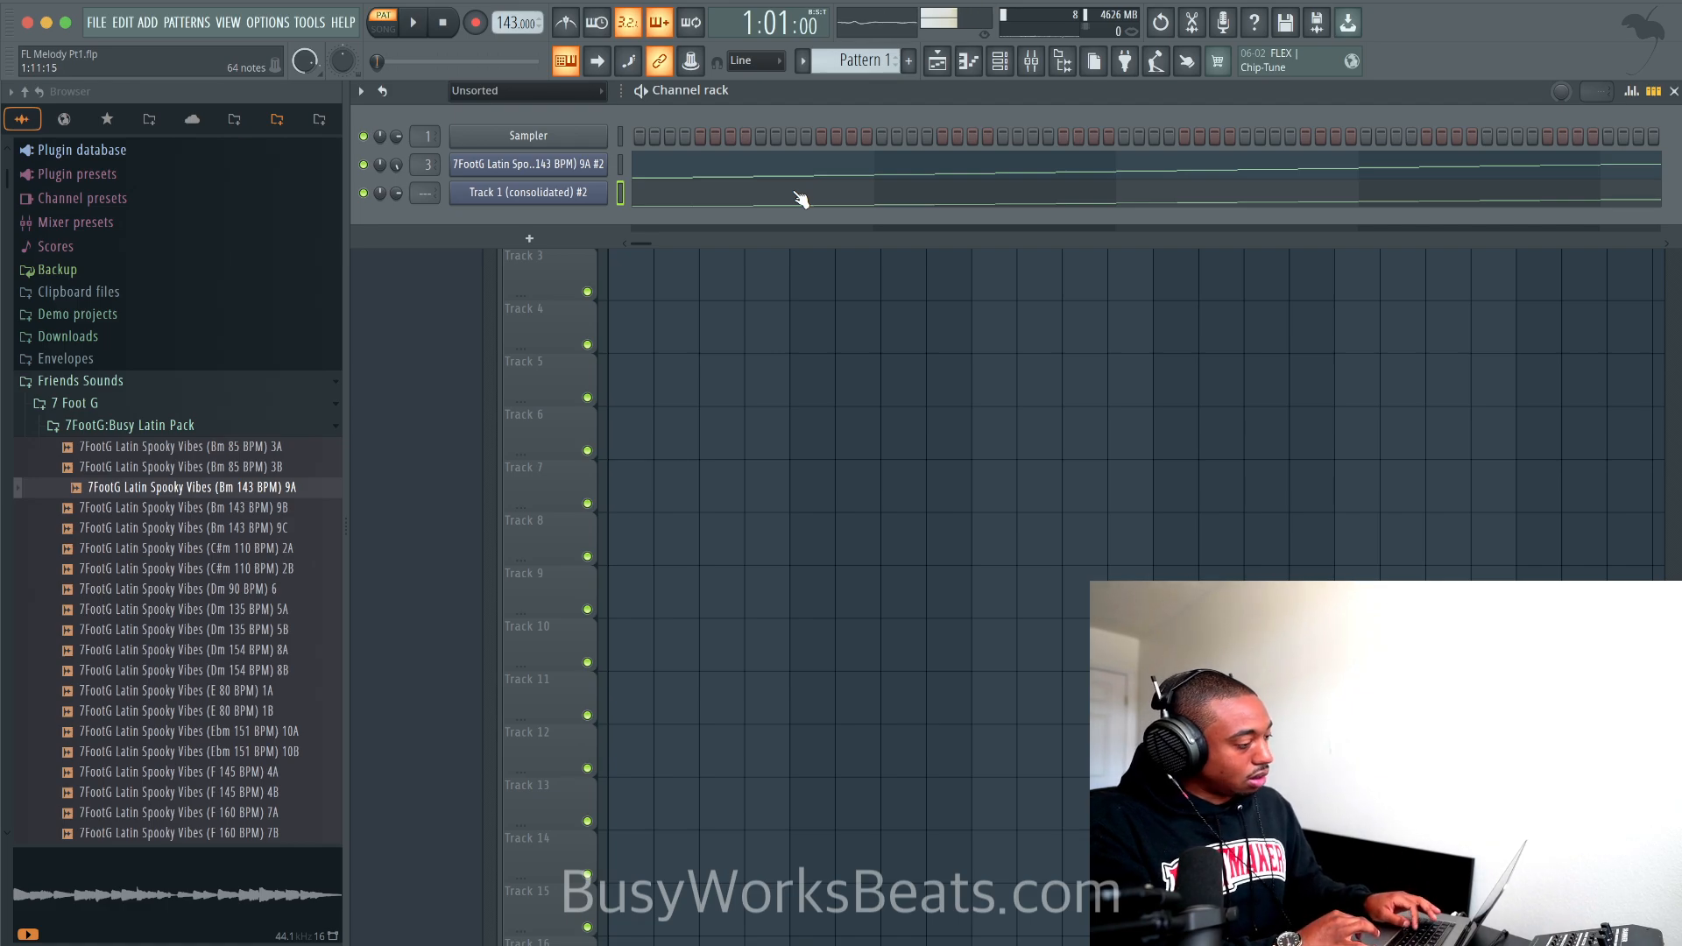
pyautogui.moveTo(876, 62); pyautogui.dragTo(876, 51)
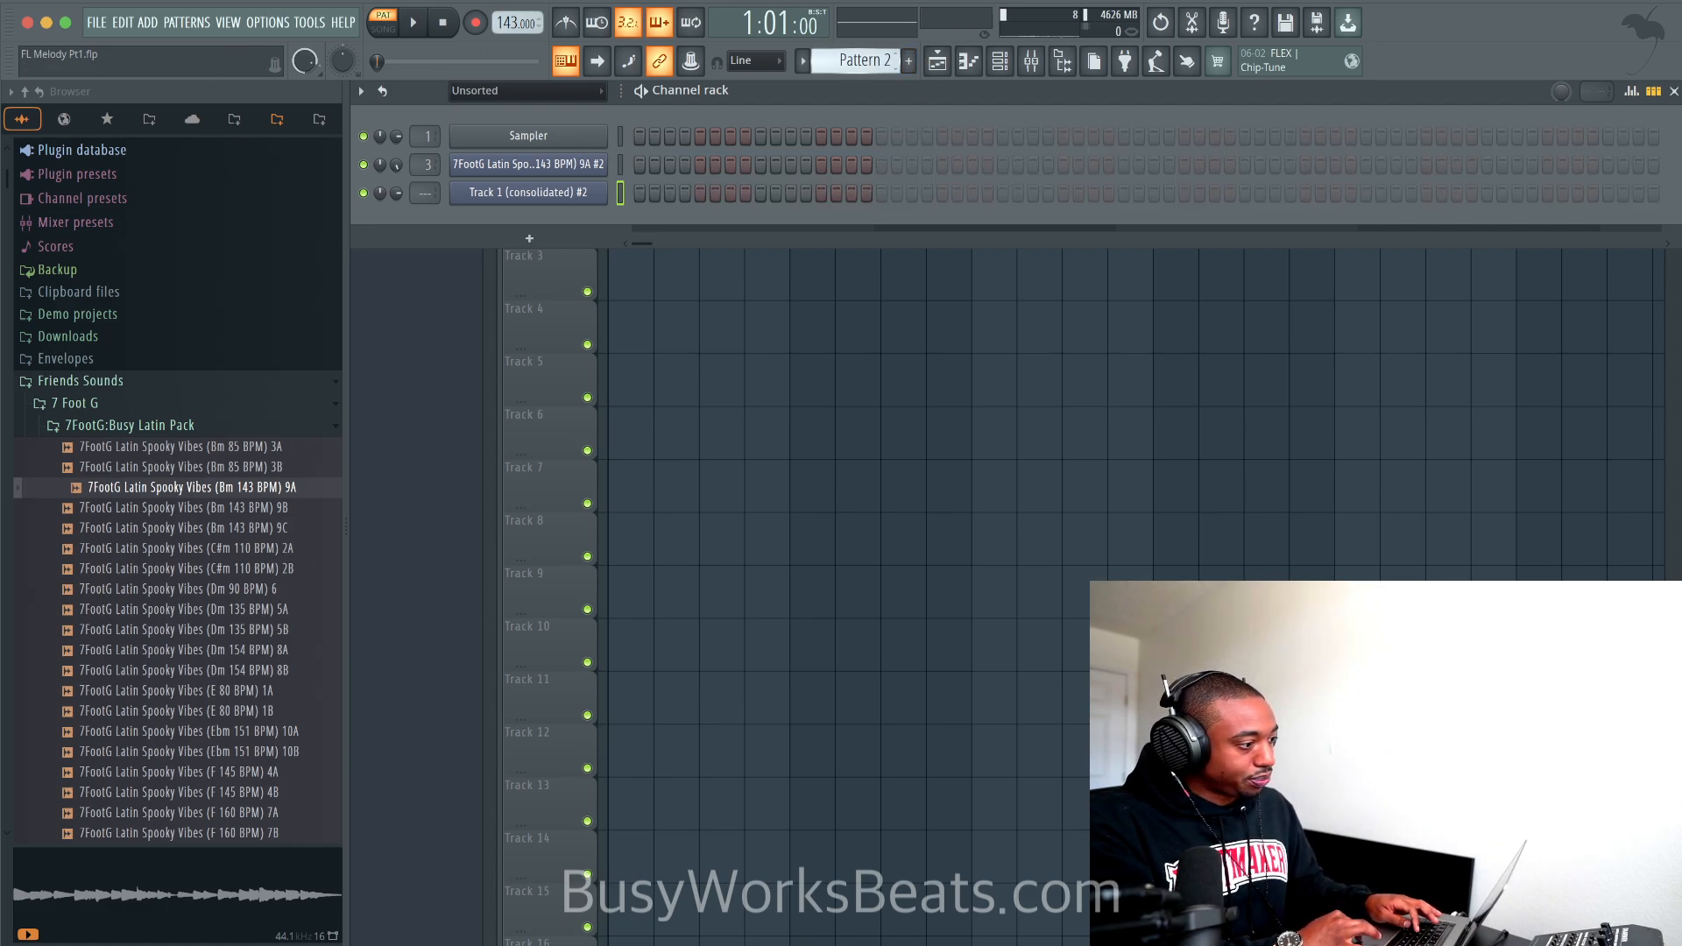
pyautogui.press('super+l')
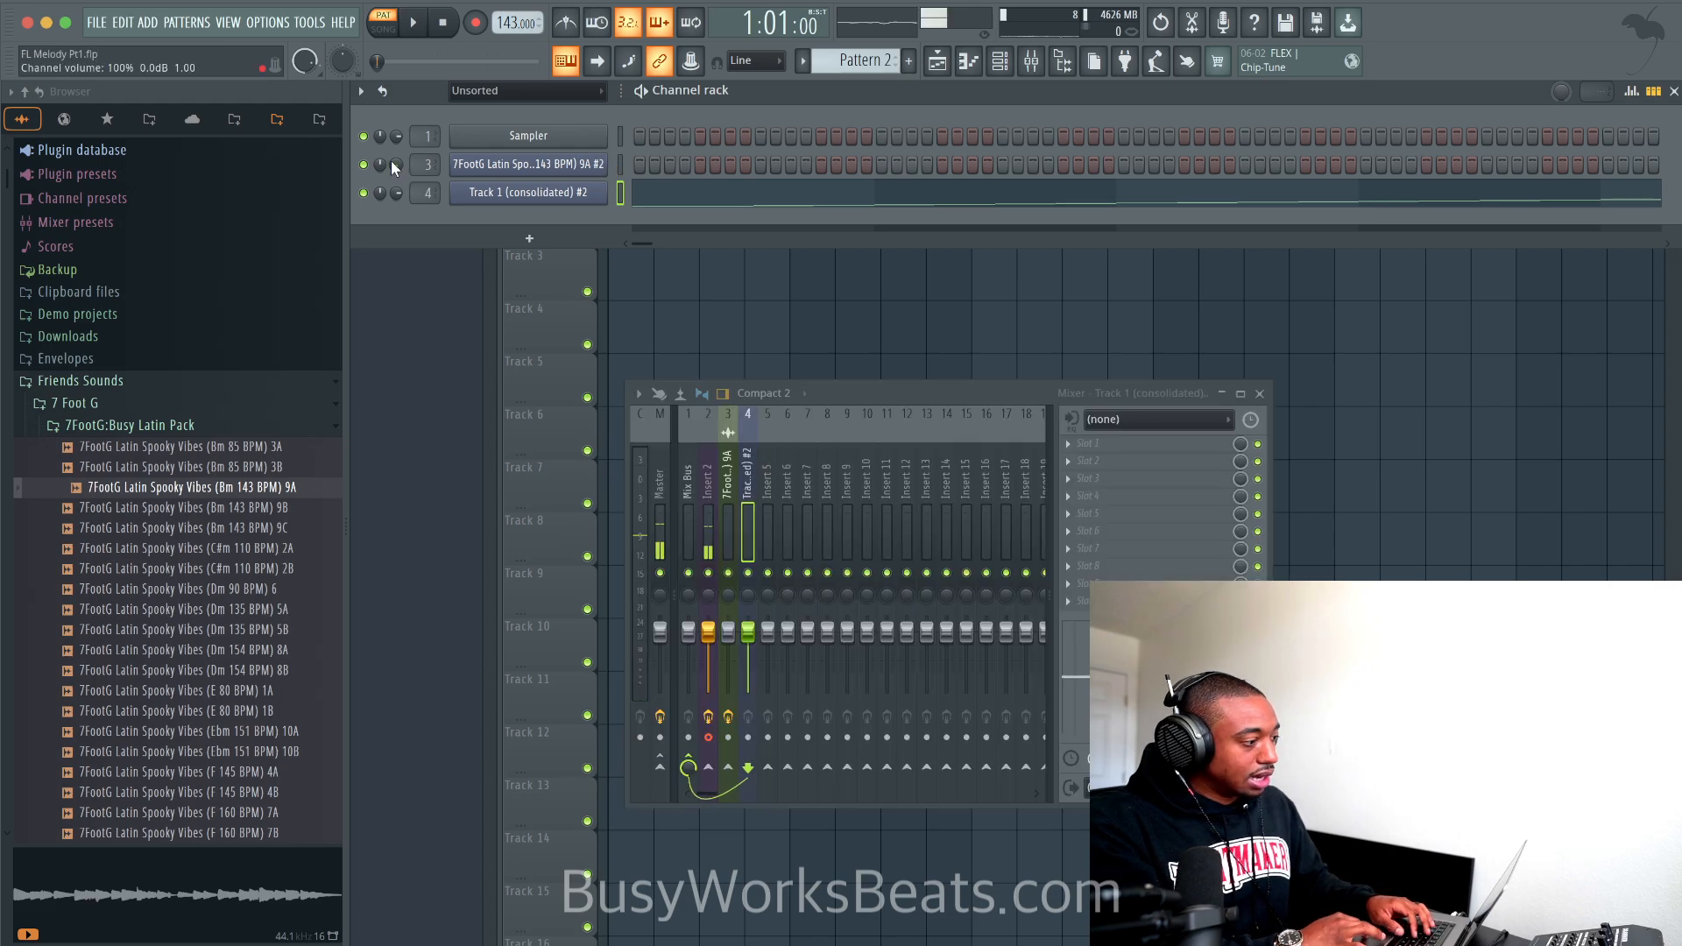
# Step: Reroute the consolidated Fruity Slicer channel to mixer track 3, audition Pattern 2 through its effects, and open the slicer window
pyautogui.press('space')
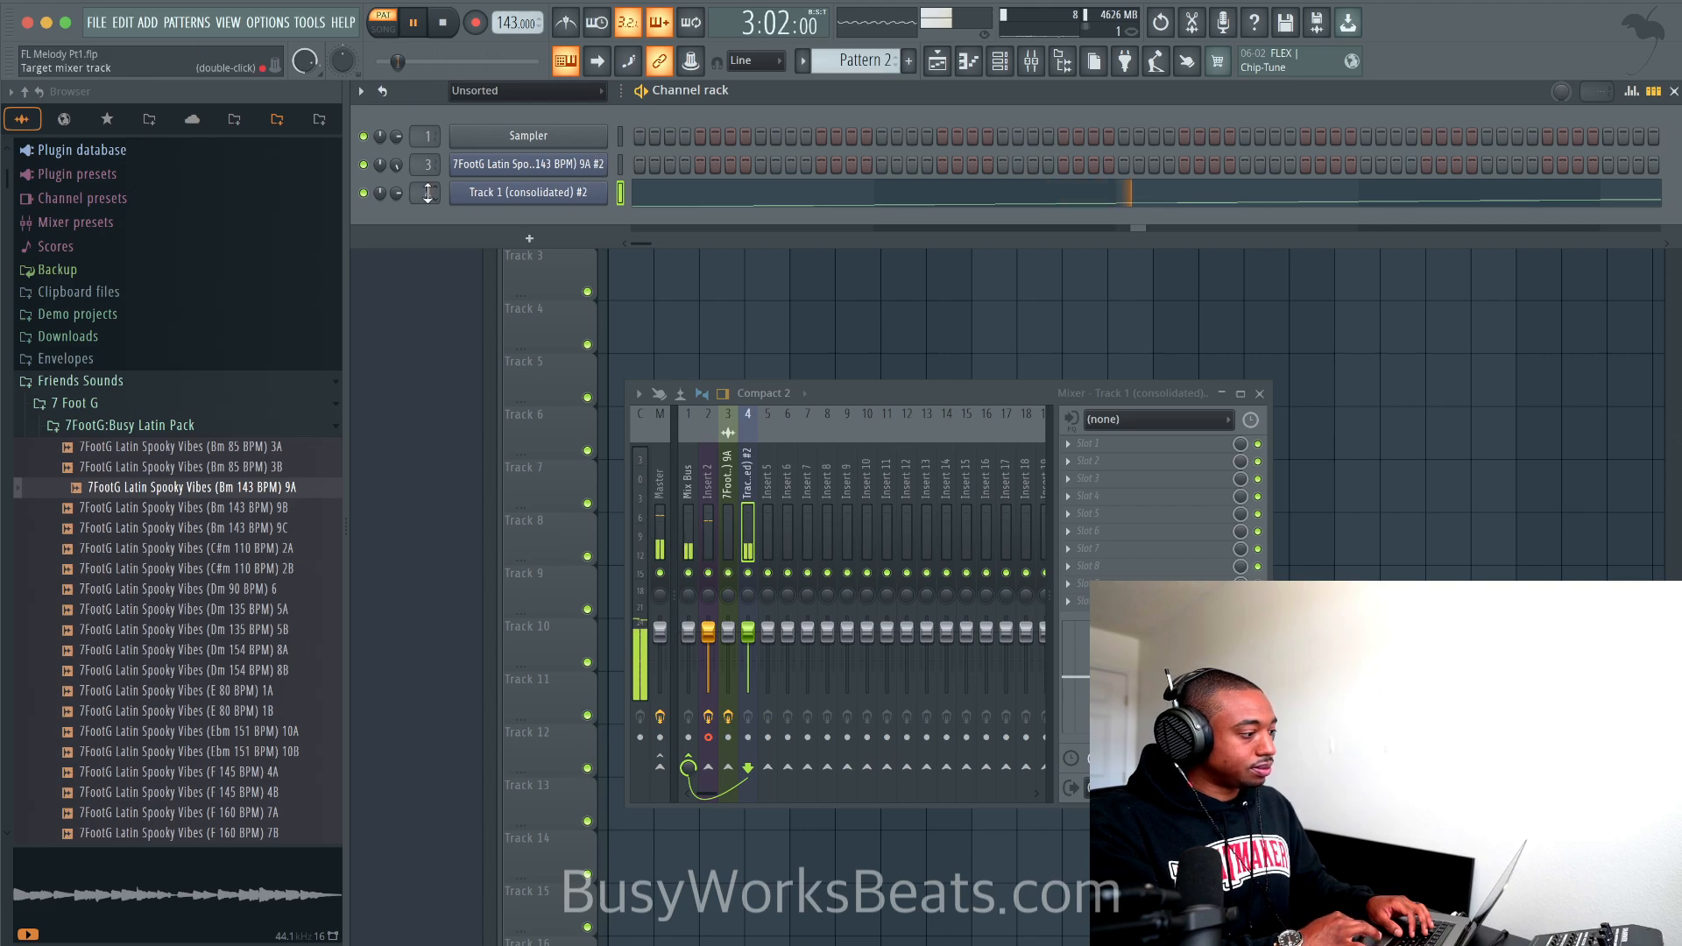
pyautogui.press('space')
pyautogui.scroll(-1, 428, 192)
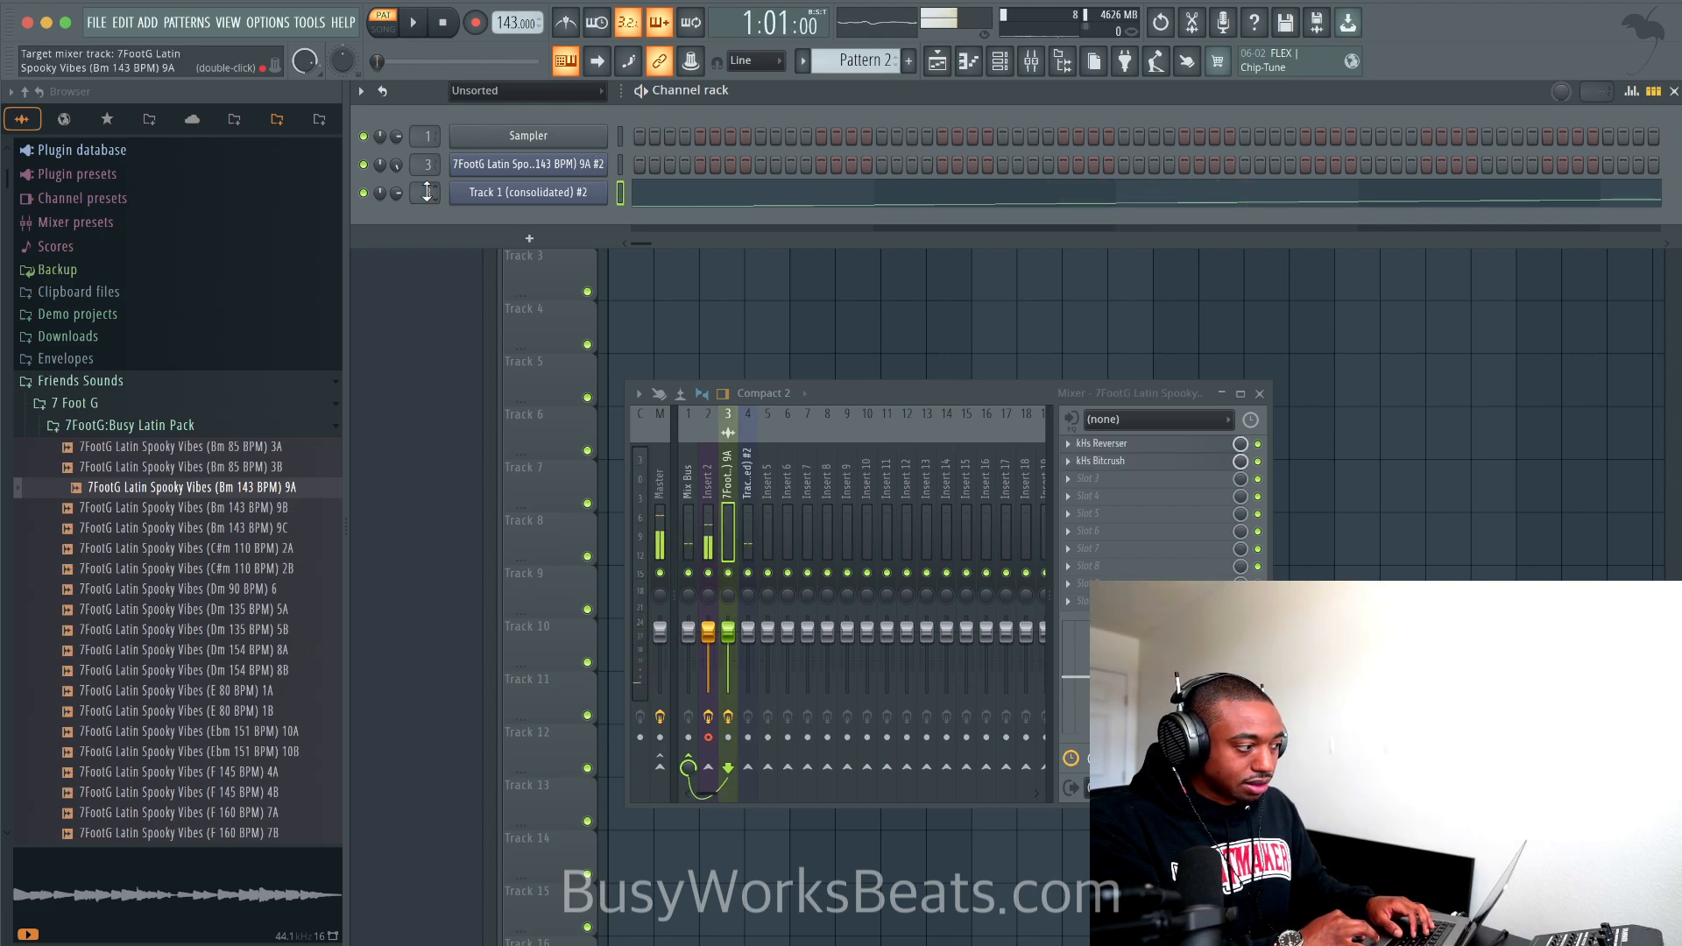
pyautogui.press('space')
pyautogui.click(567, 189)
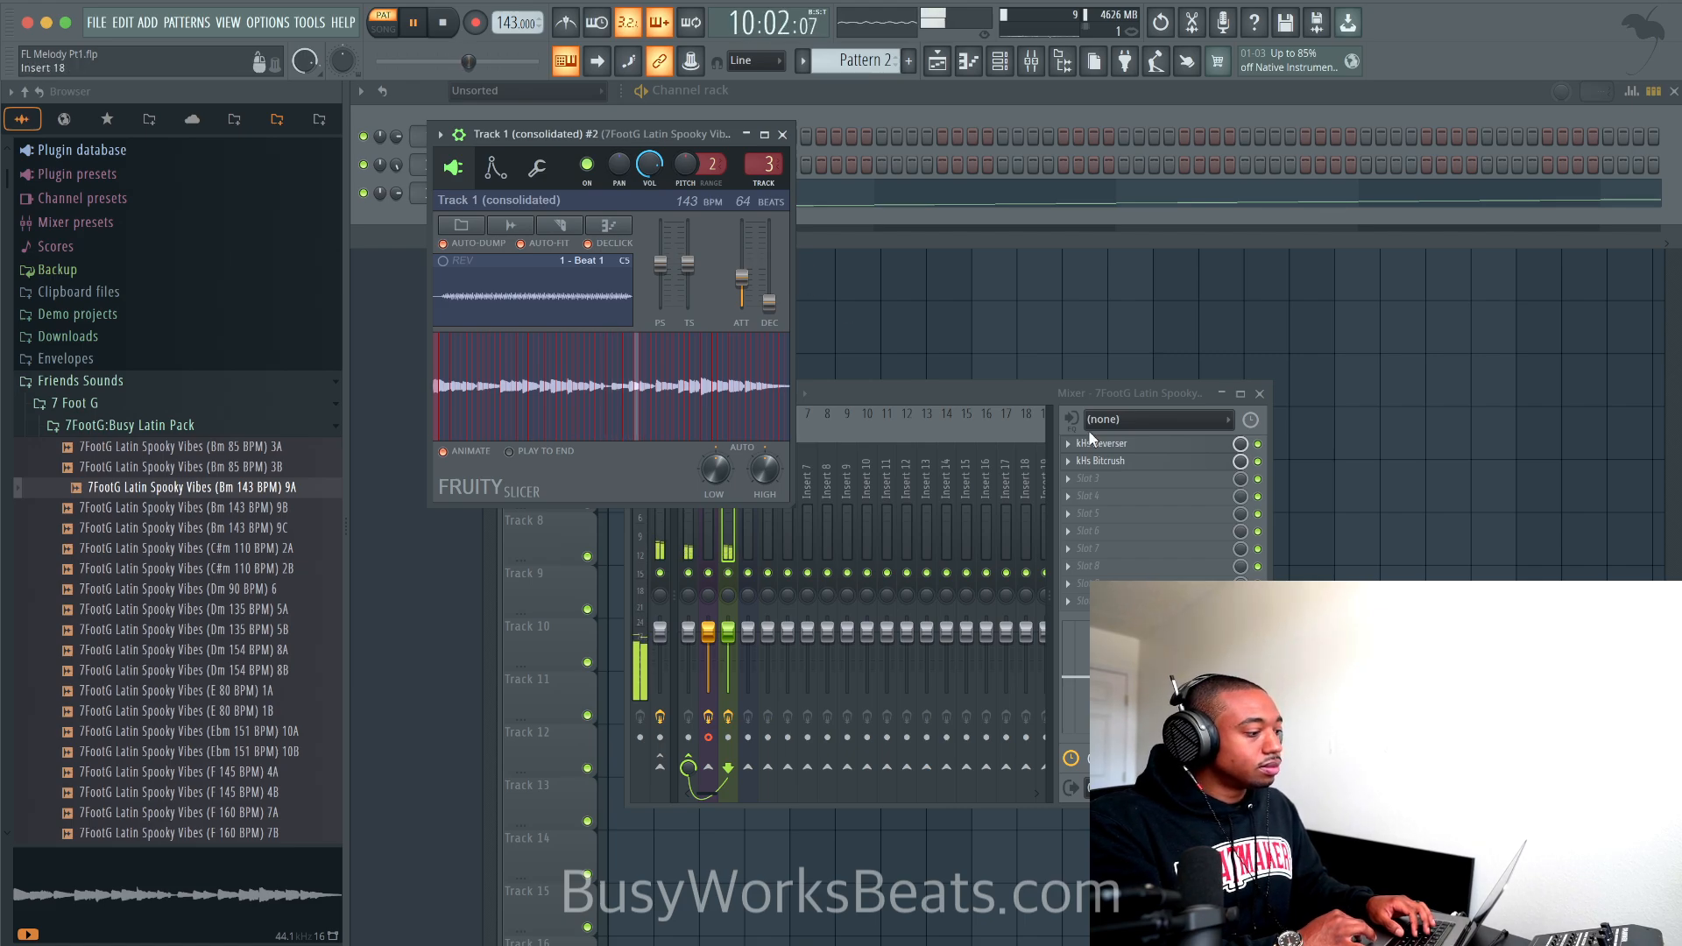
# Step: Add Gross Beat to the third effect slot of mixer track 3, load the Momentary preset and choose the 1/2 Speed time slot
pyautogui.click(1091, 488)
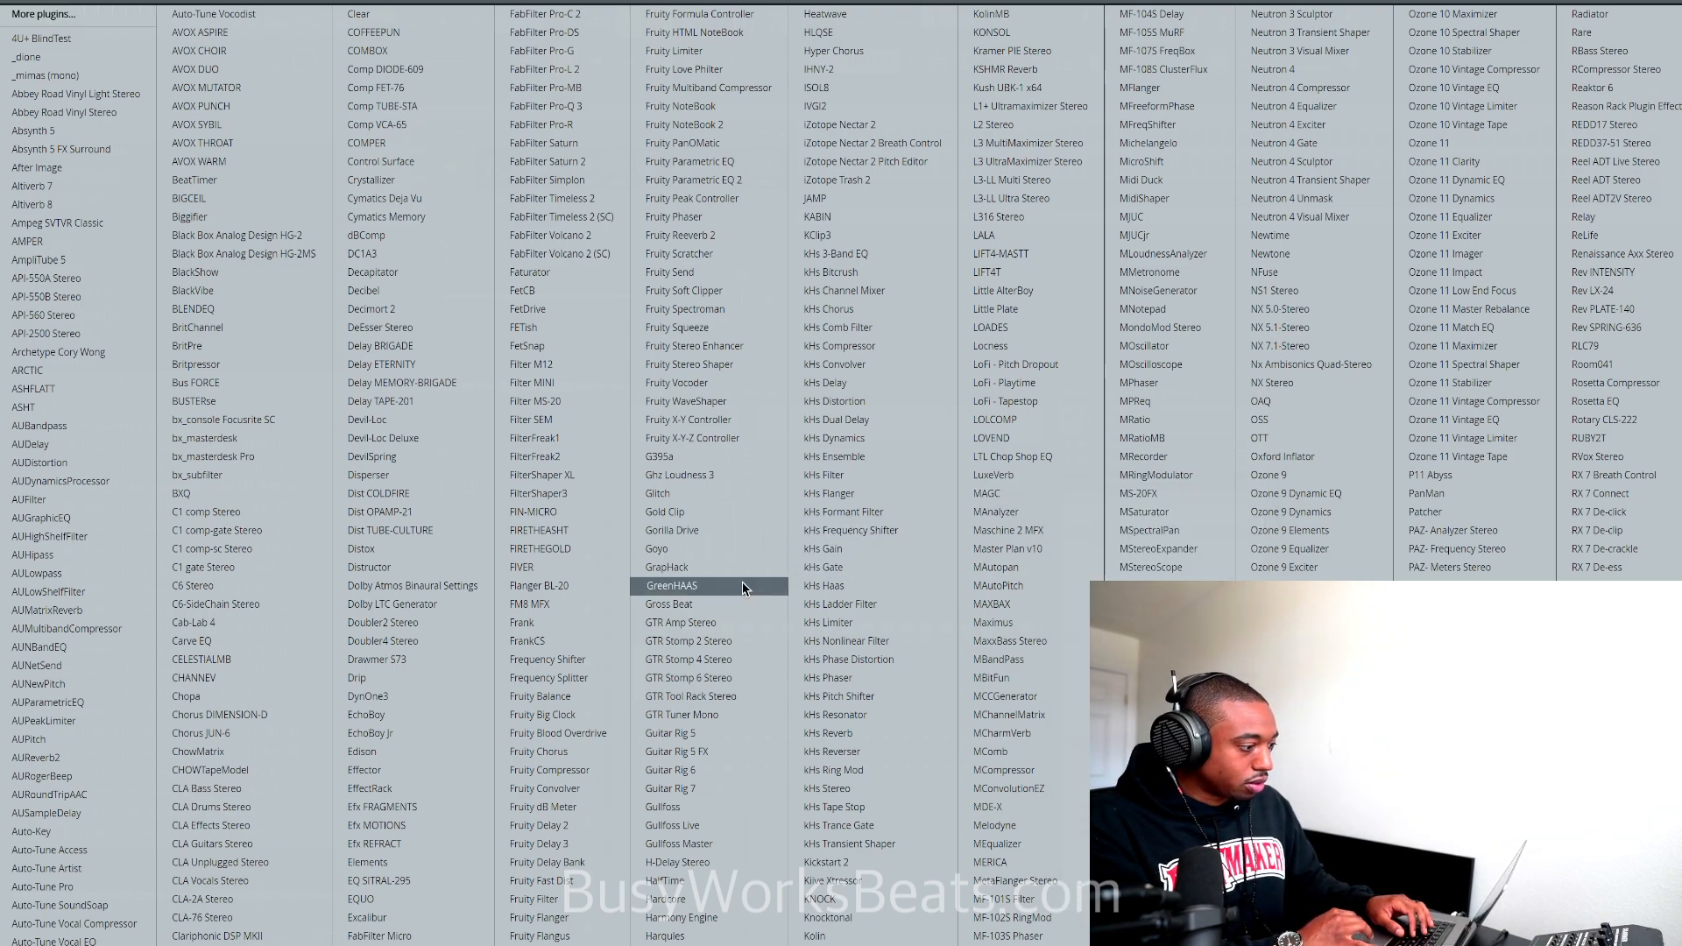
pyautogui.click(719, 604)
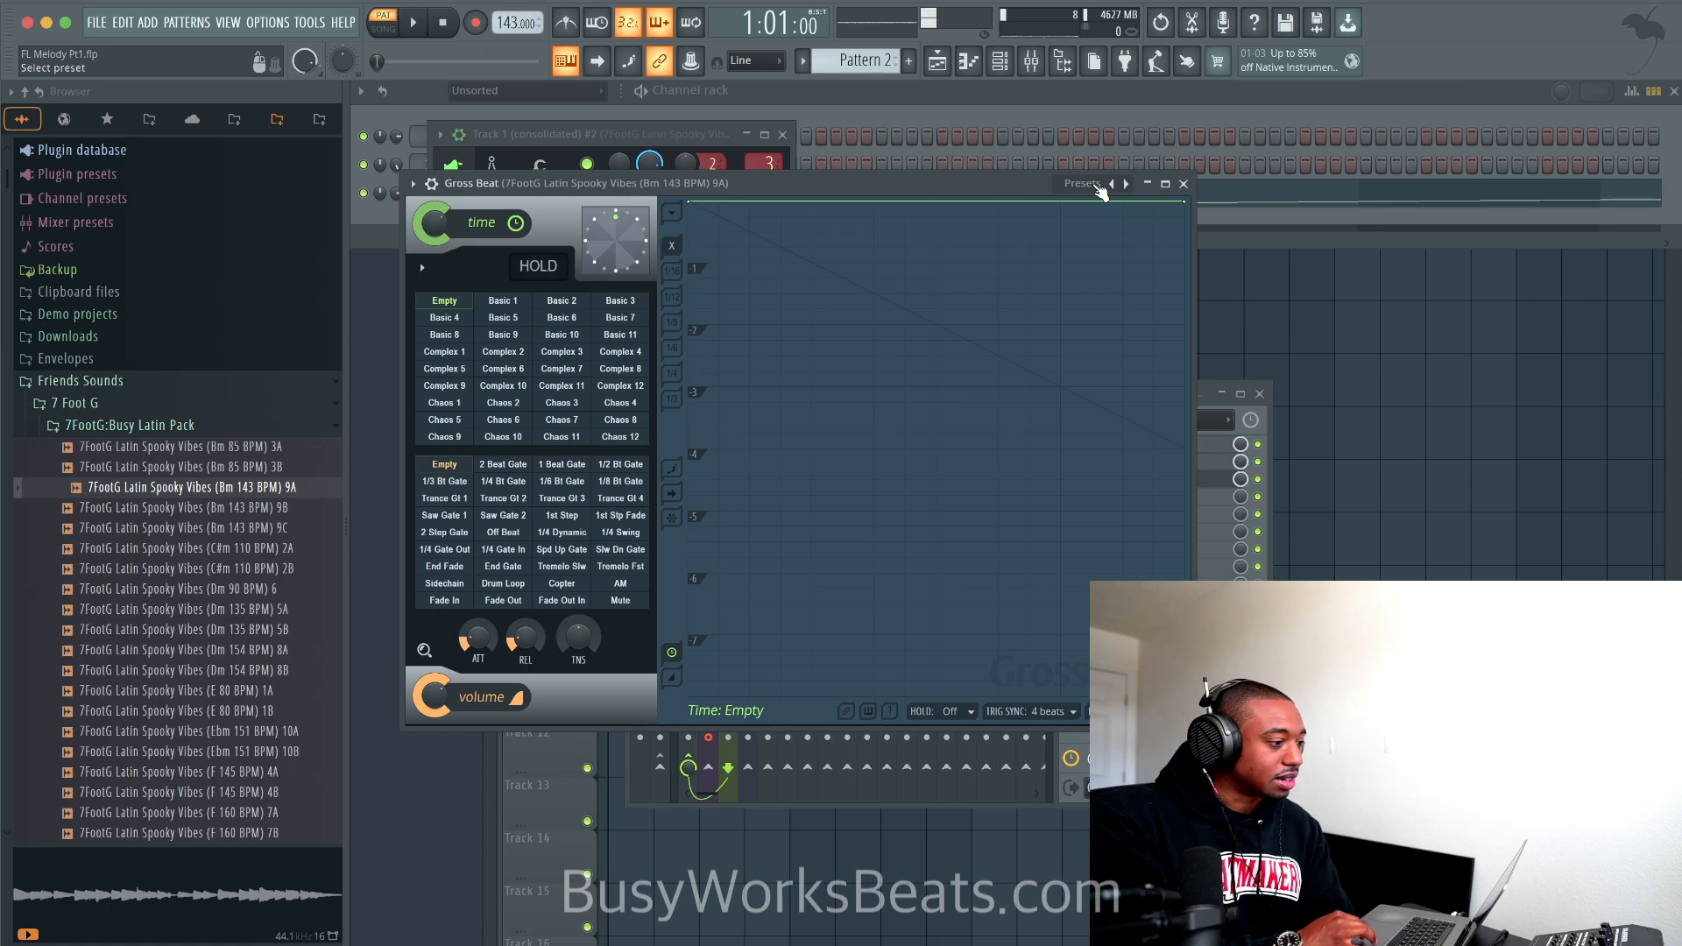
pyautogui.click(1095, 185)
pyautogui.click(1130, 250)
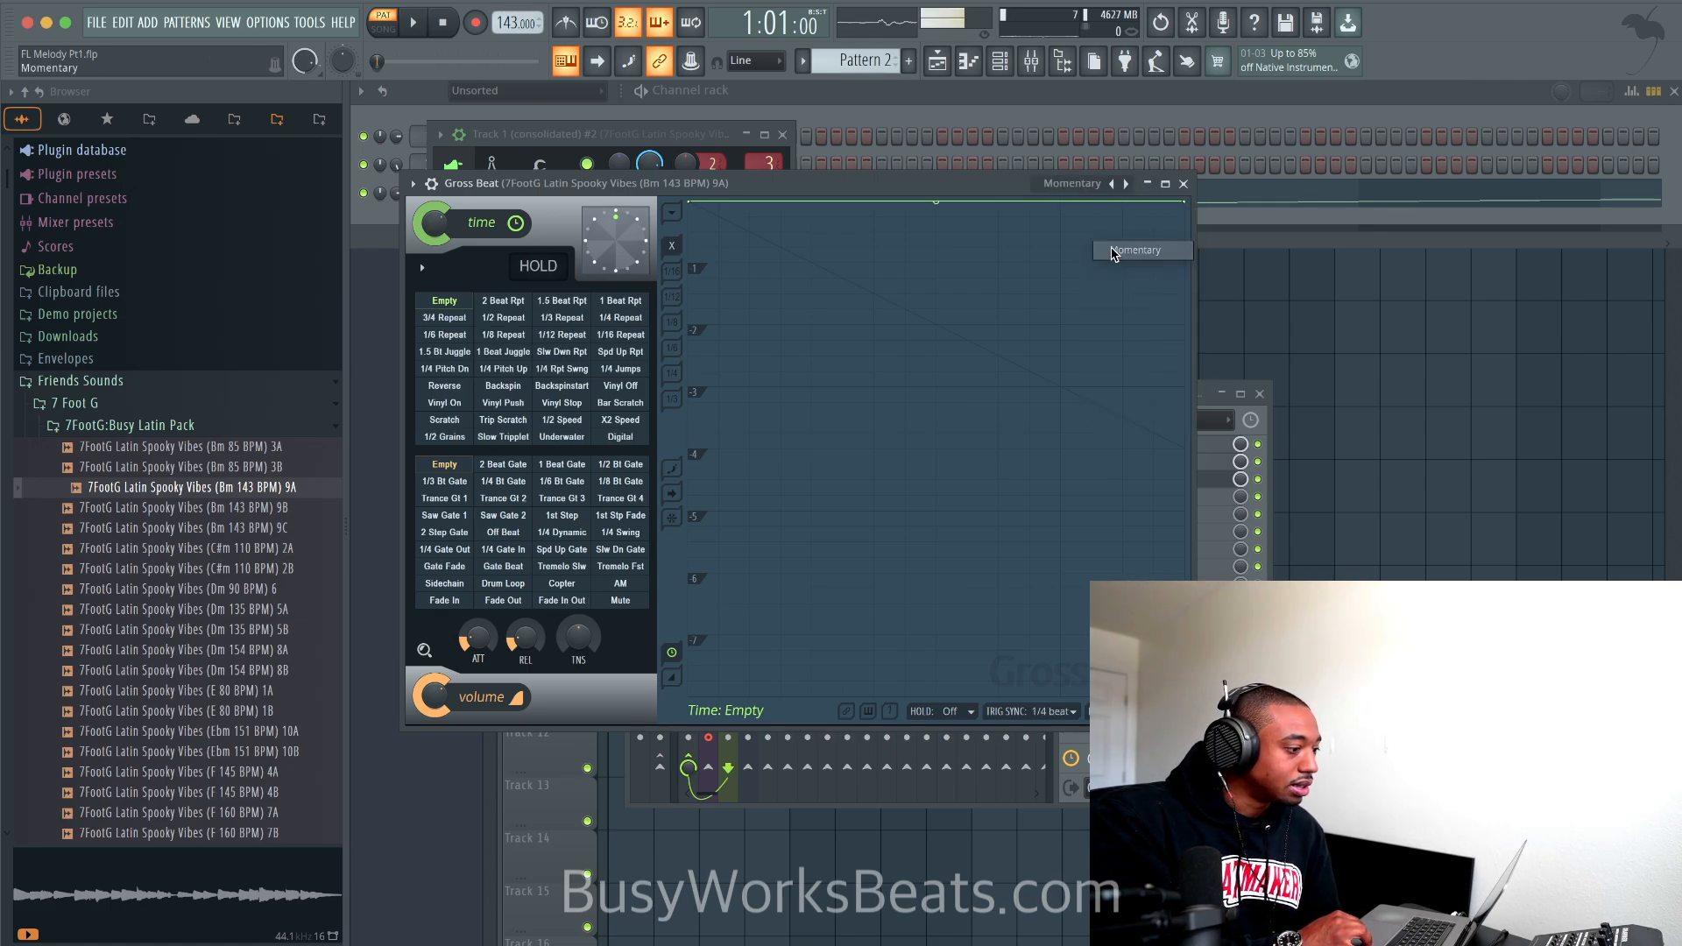
pyautogui.click(579, 420)
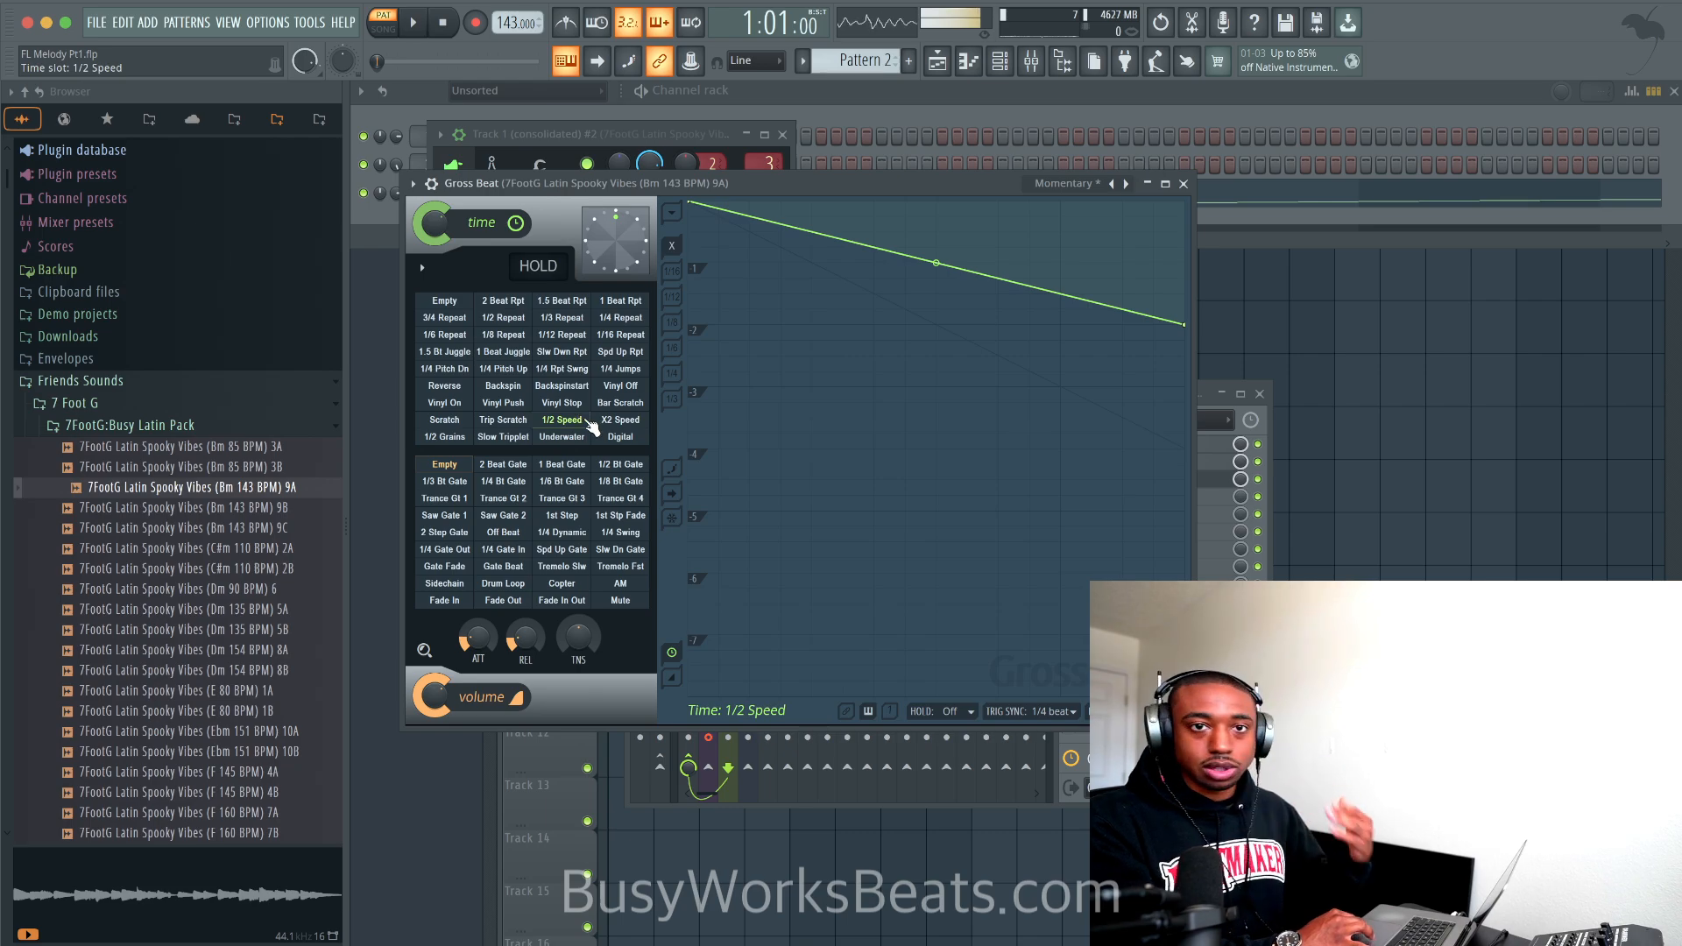
# Step: Audition the half-speed effect, then set Gross Beat's trigger sync and position sync both to 4 beats
pyautogui.press('space')
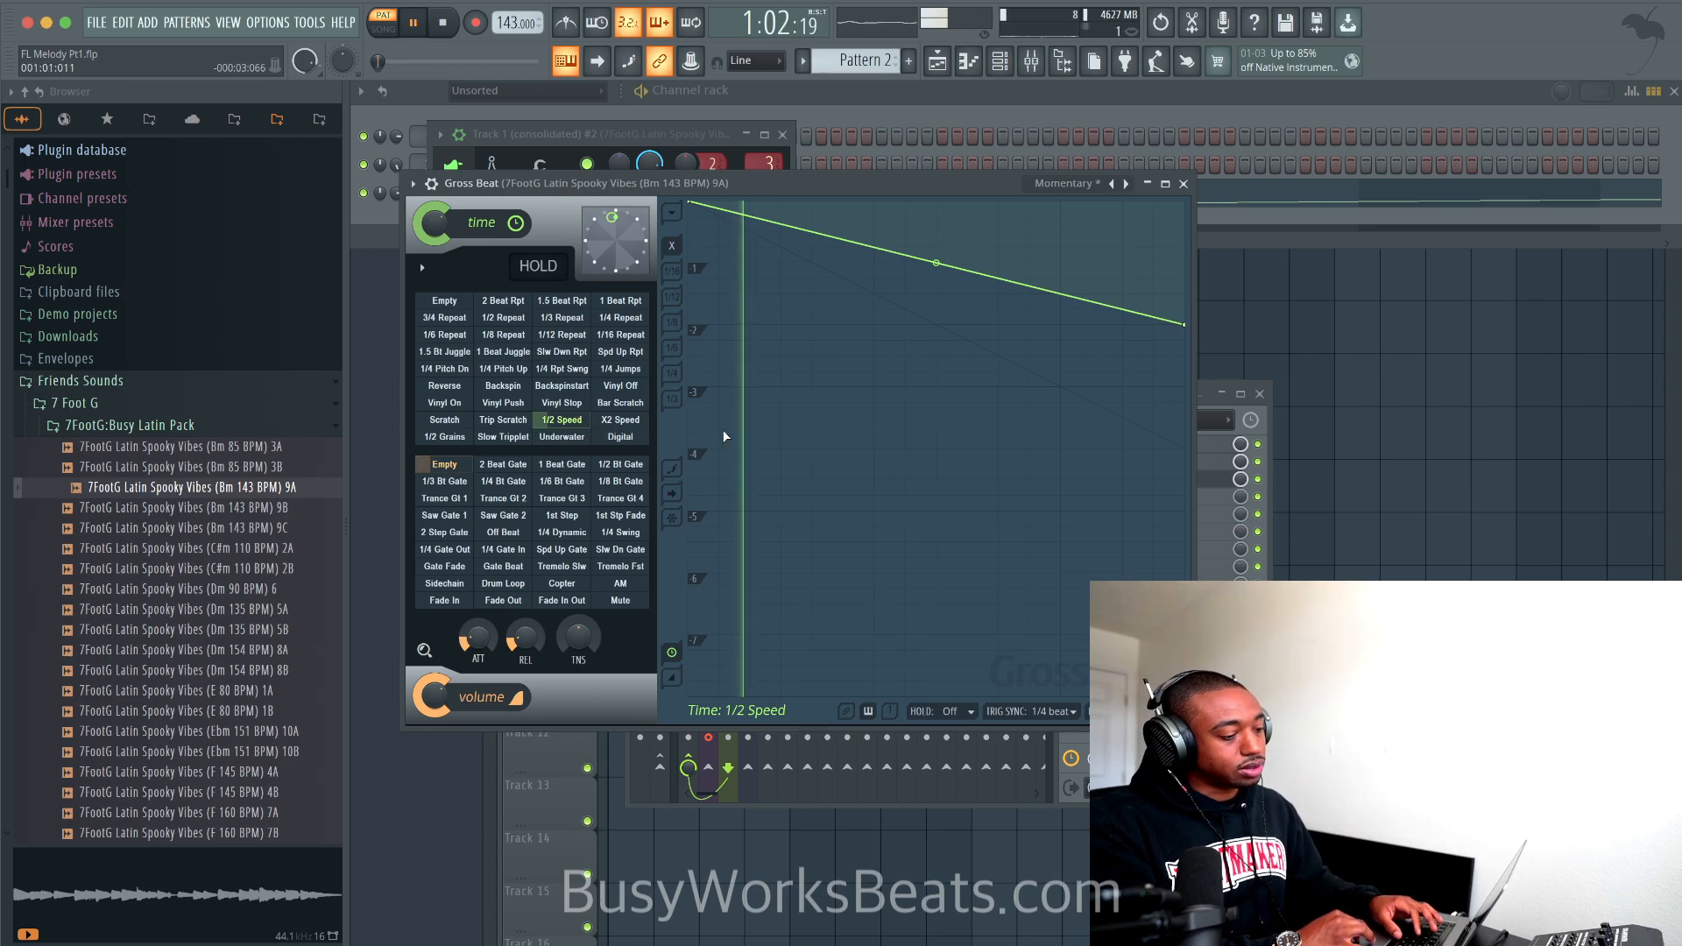
pyautogui.click(1182, 183)
pyautogui.press('space')
pyautogui.click(1107, 478)
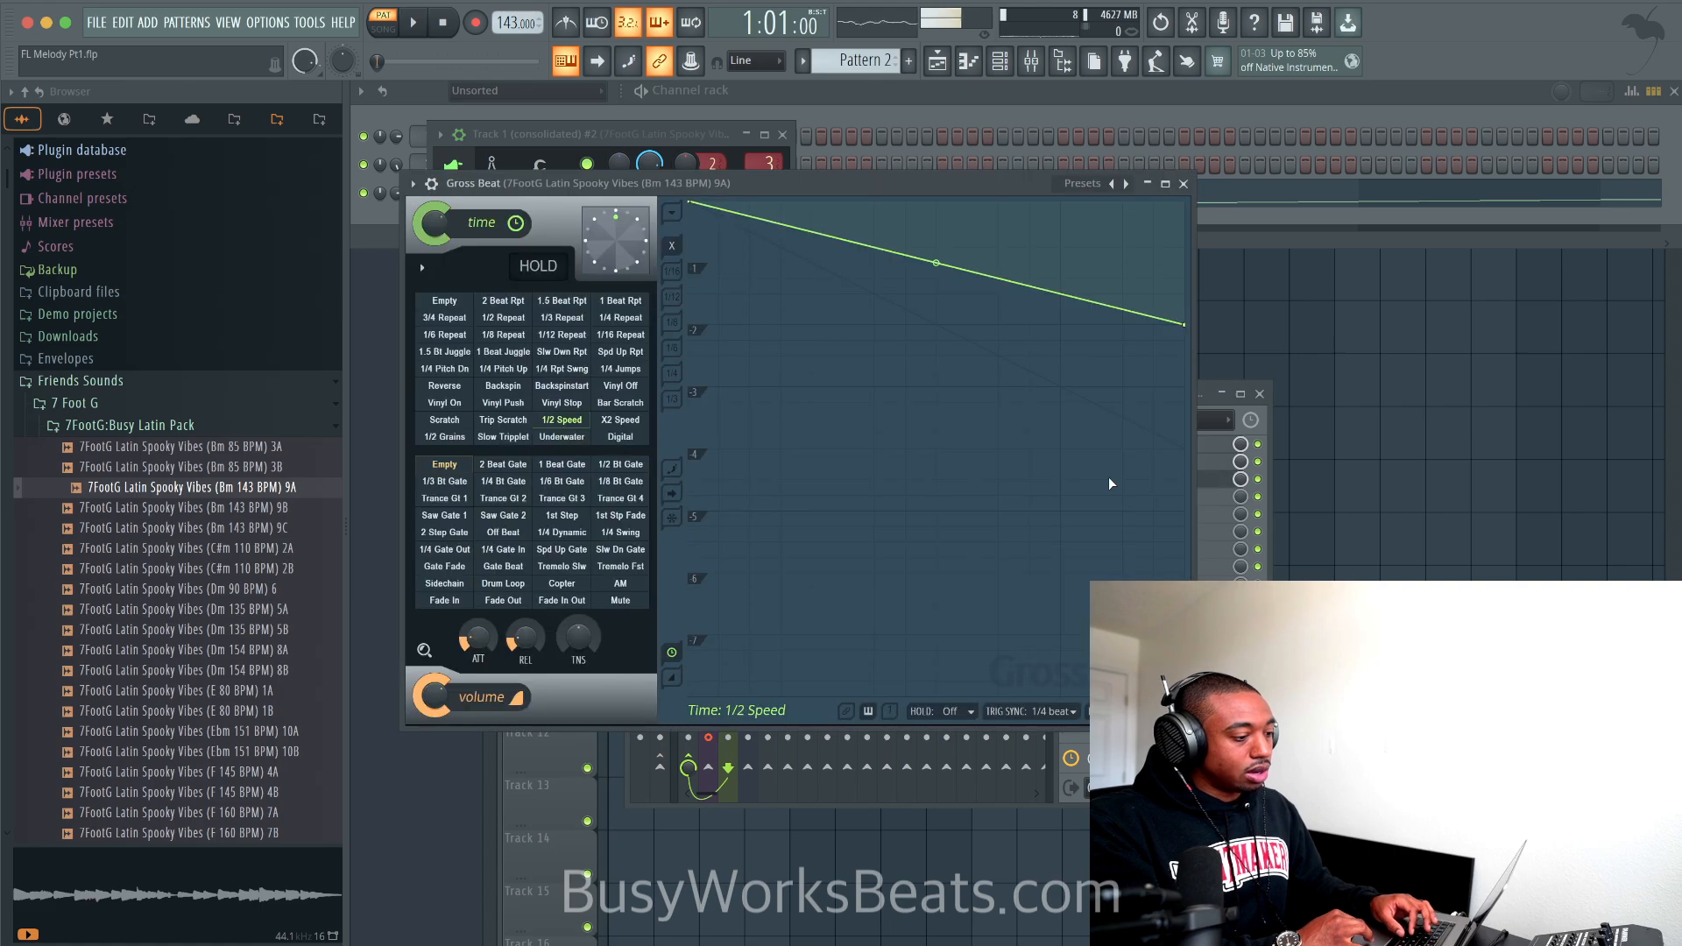
pyautogui.moveTo(886, 187); pyautogui.dragTo(720, 109)
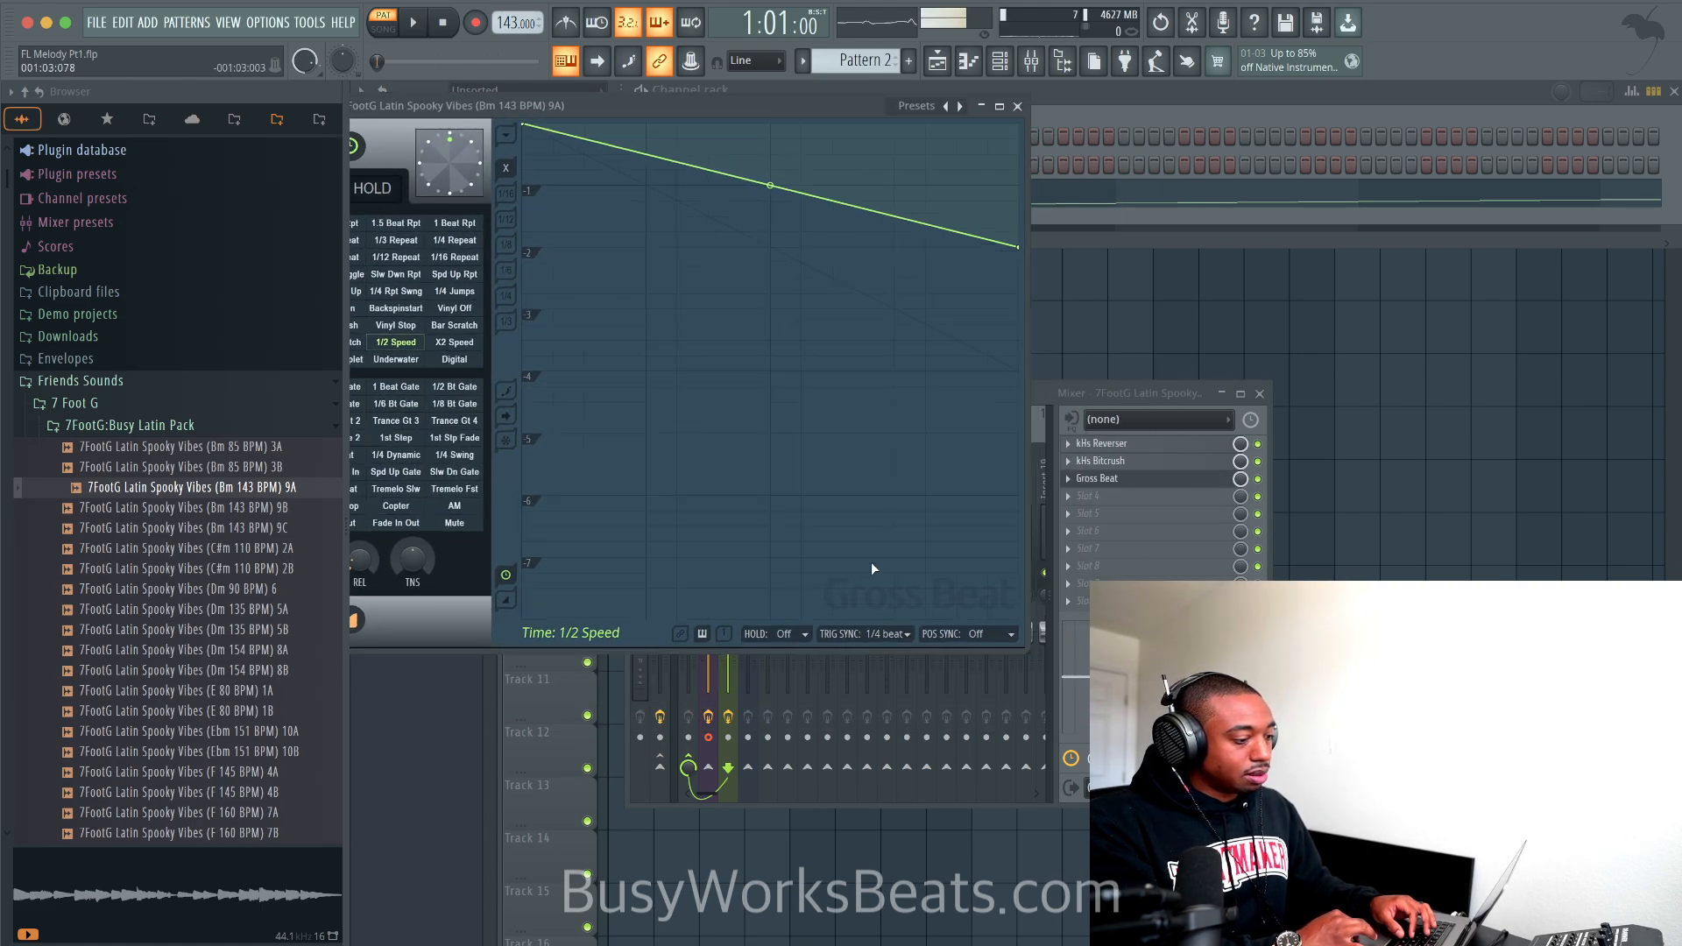
pyautogui.click(885, 633)
pyautogui.click(865, 745)
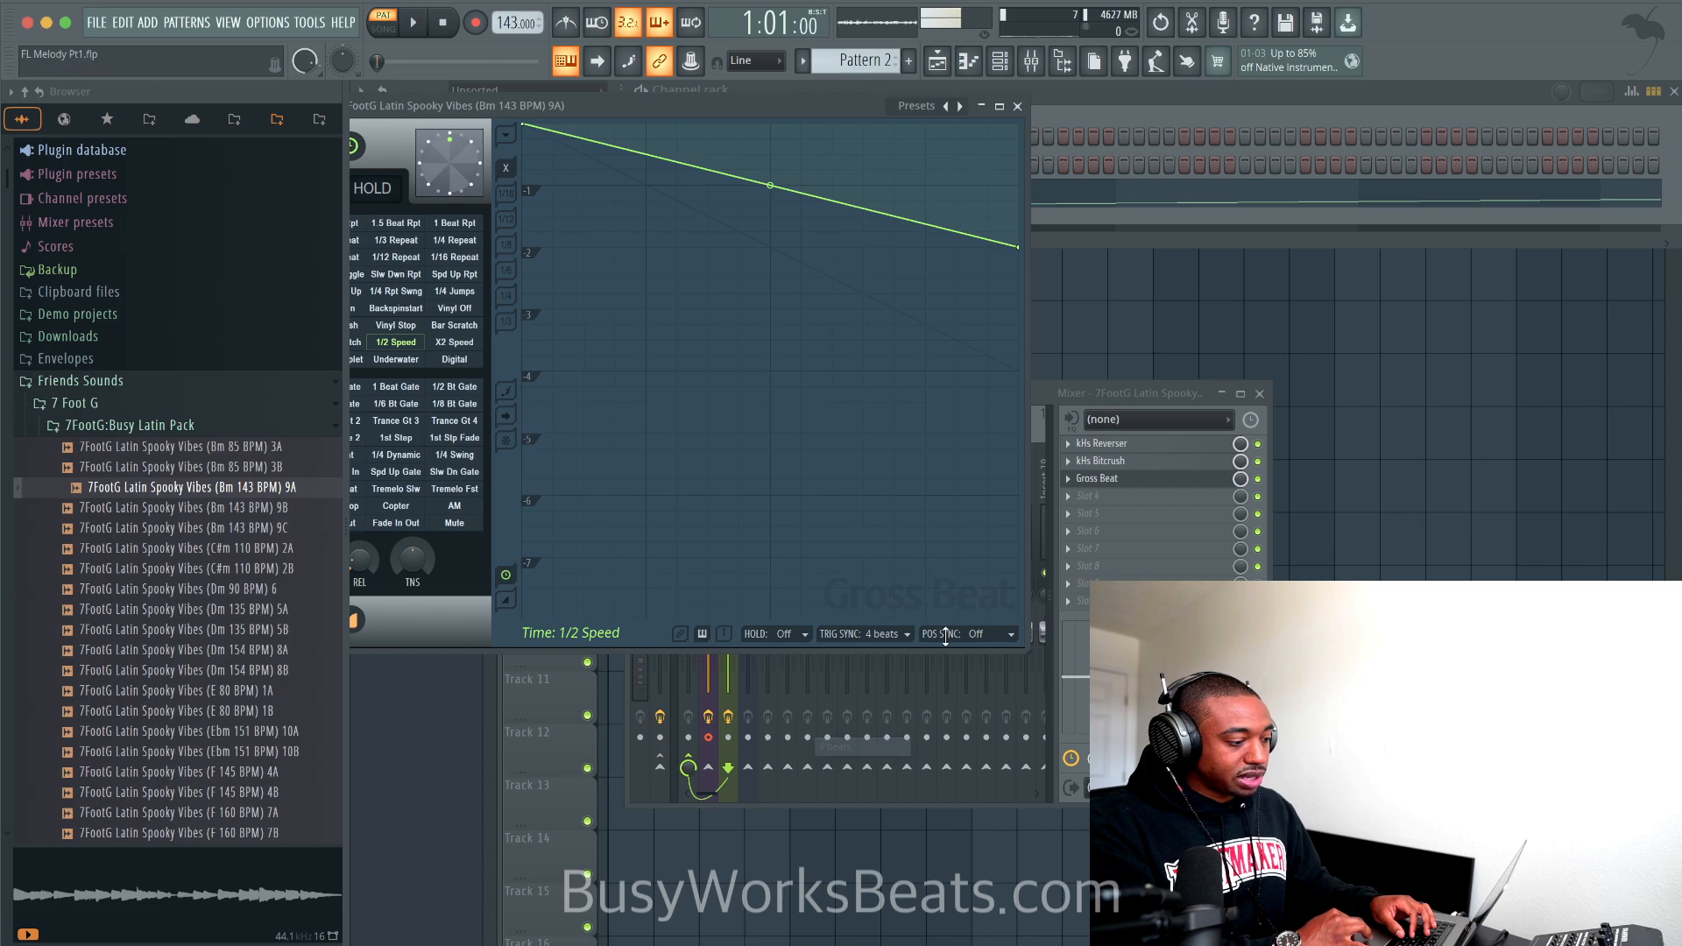
pyautogui.click(968, 634)
pyautogui.click(957, 744)
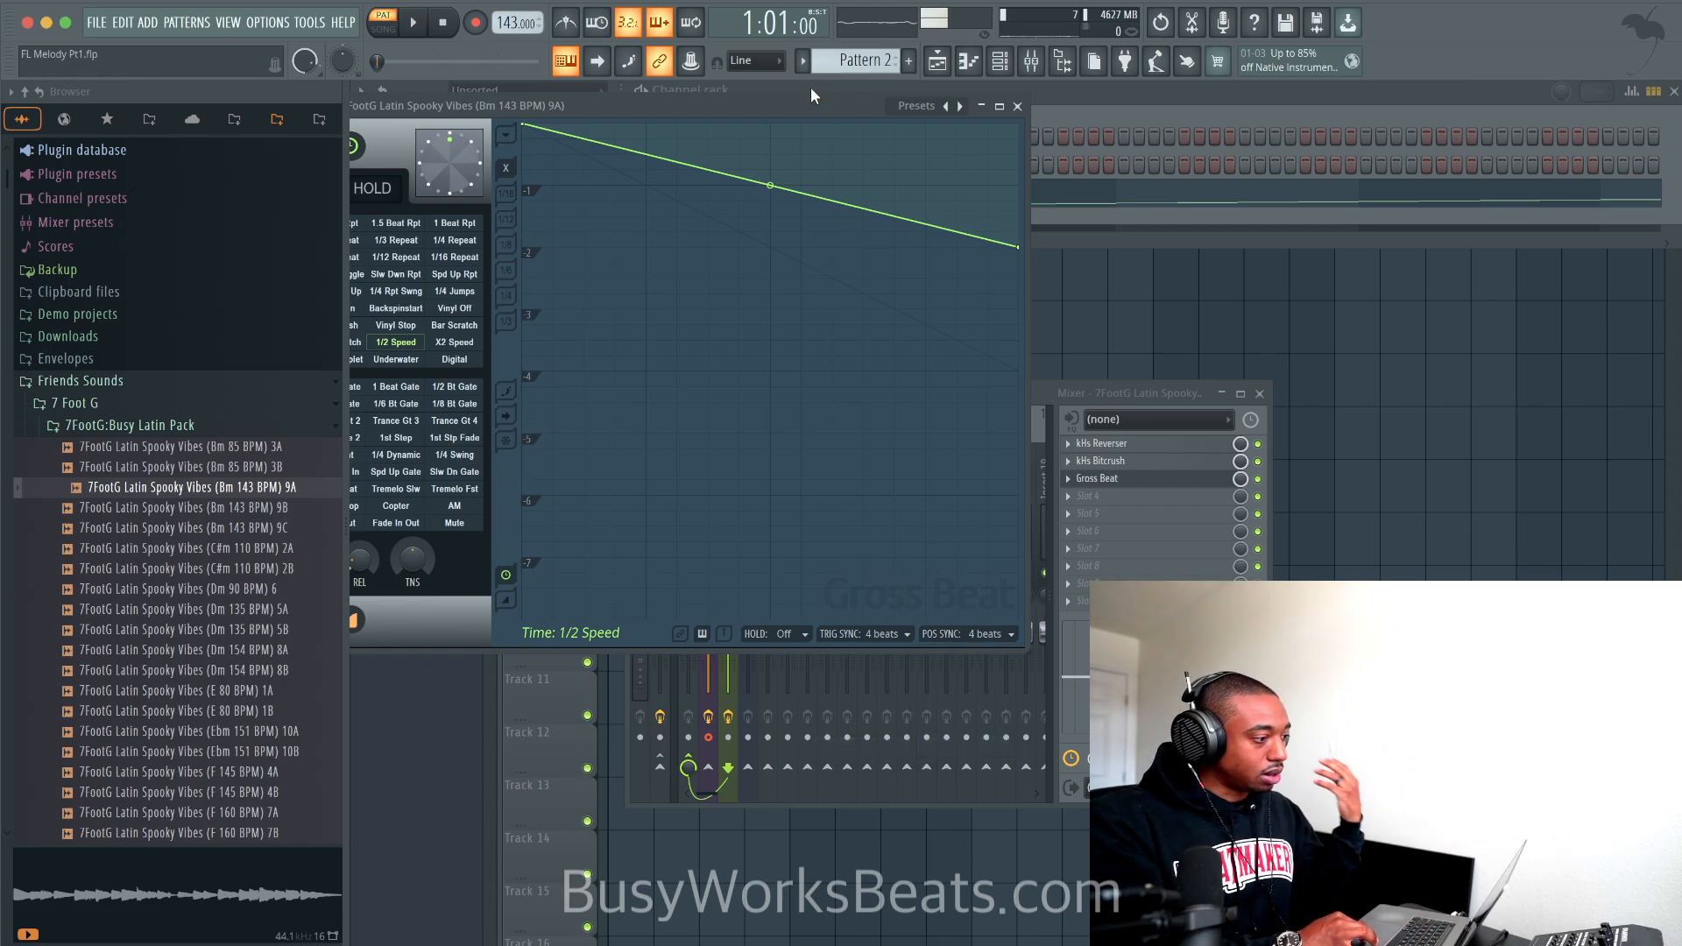
# Step: Hide the browser and lower Gross Beat's time mix to about 62% while Pattern 2 plays
pyautogui.moveTo(808, 103); pyautogui.dragTo(973, 129)
pyautogui.press('space')
pyautogui.click(1059, 69)
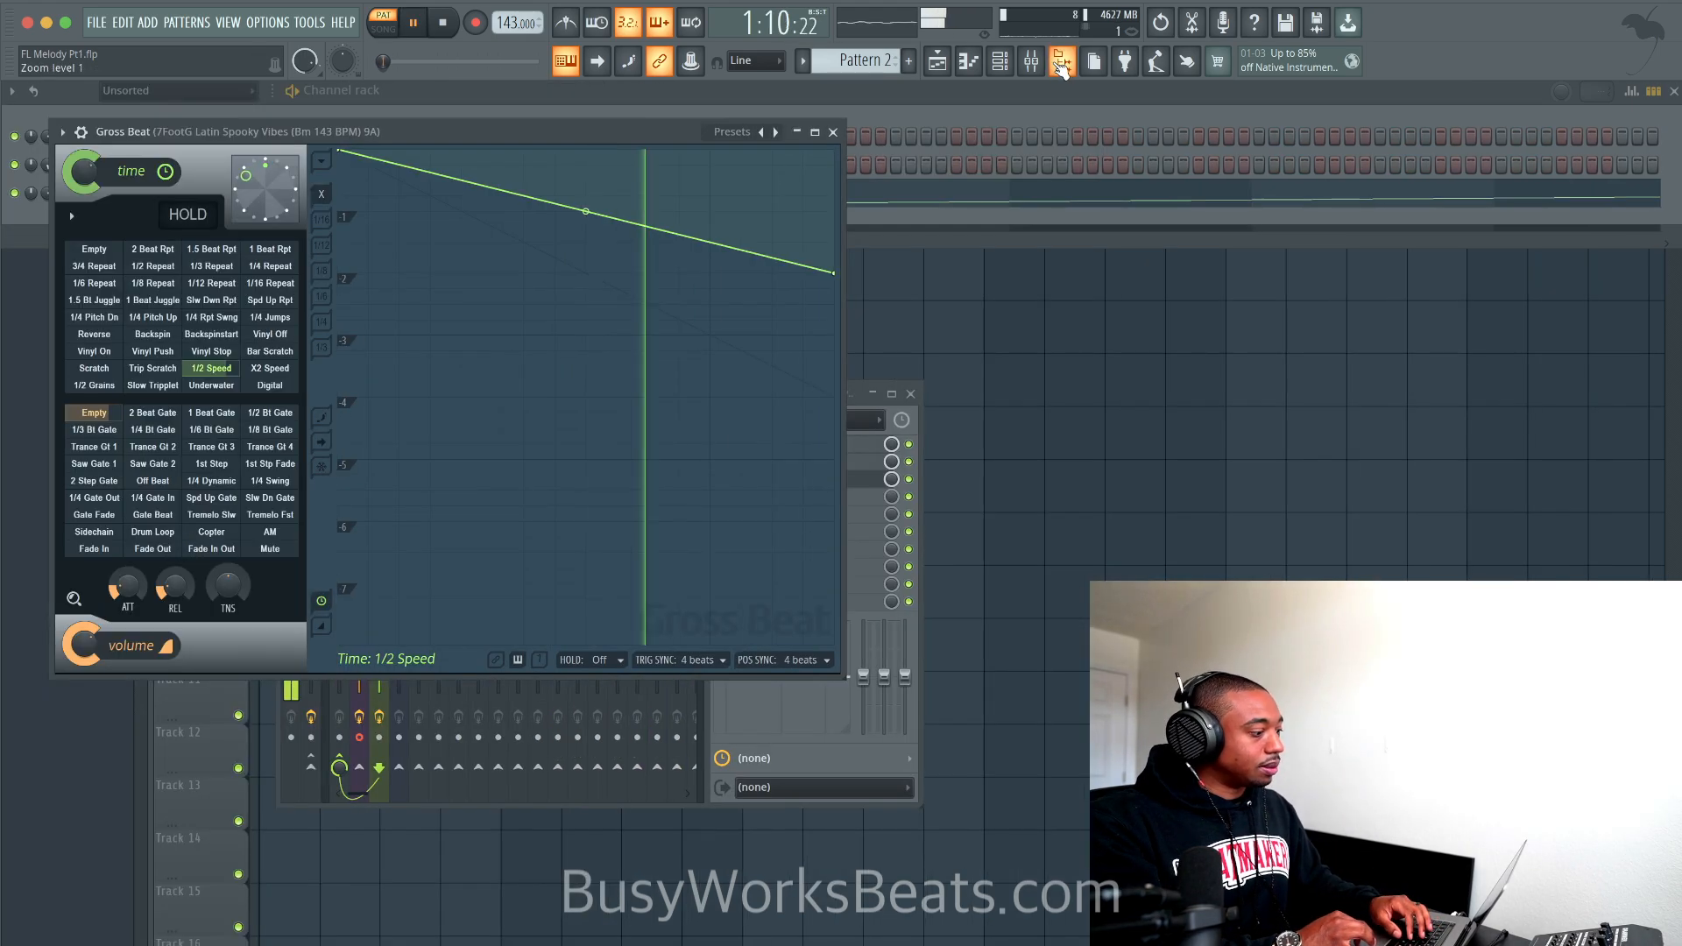
pyautogui.moveTo(565, 123); pyautogui.dragTo(560, 115)
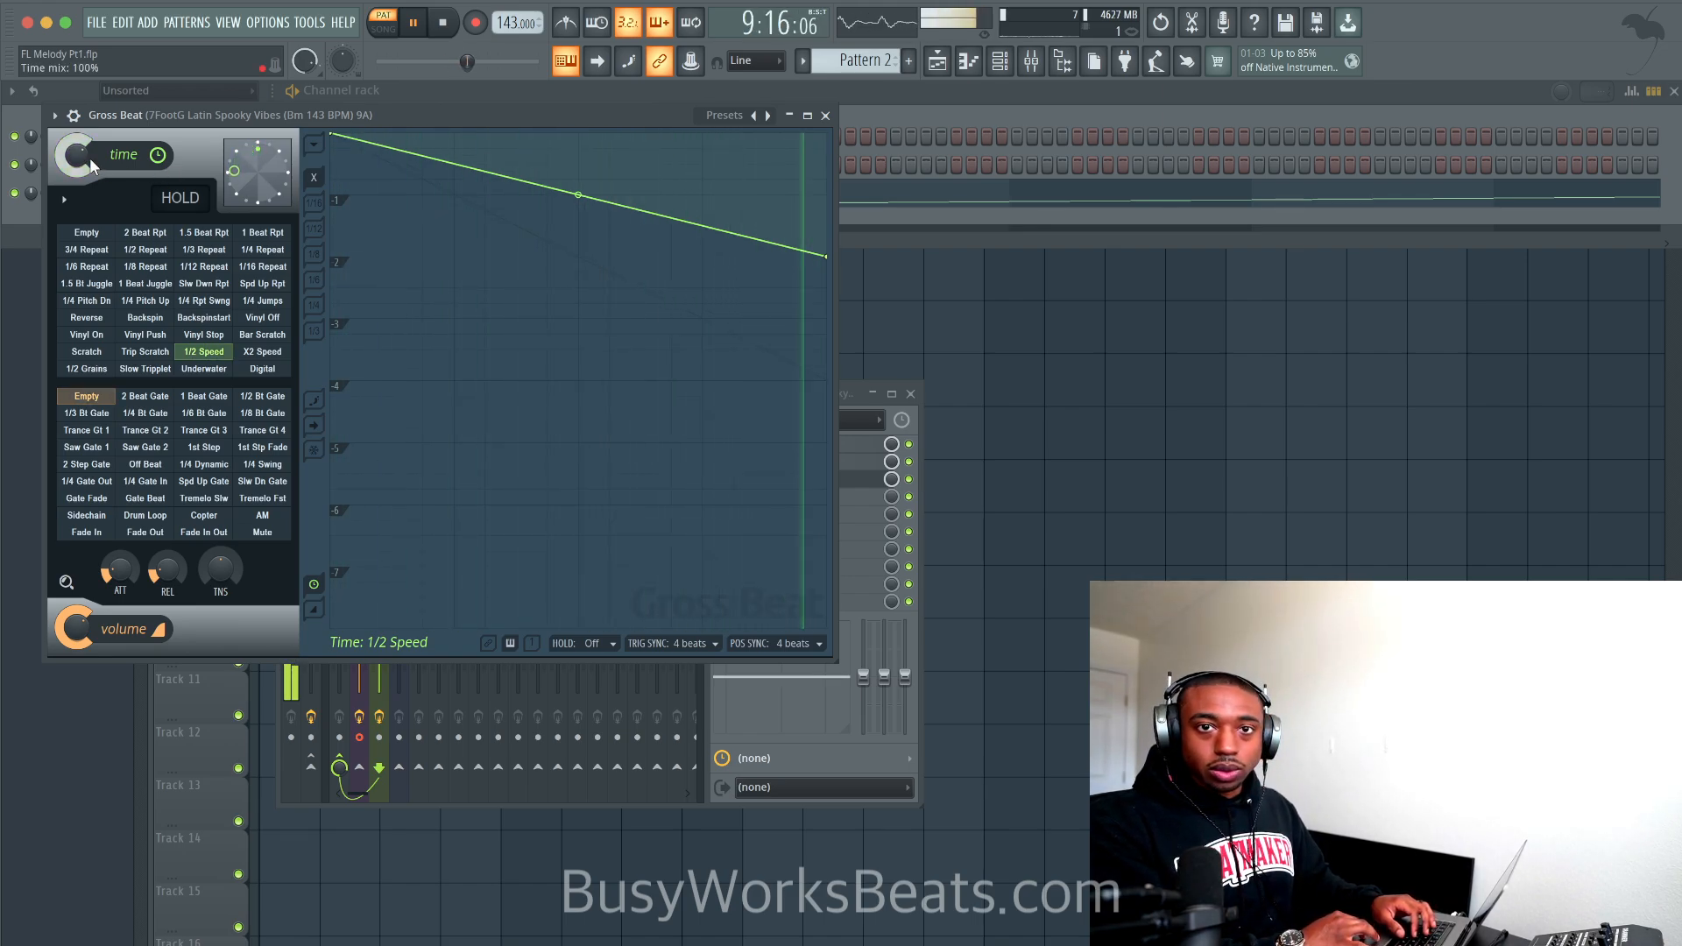
pyautogui.moveTo(89, 158); pyautogui.dragTo(89, 212)
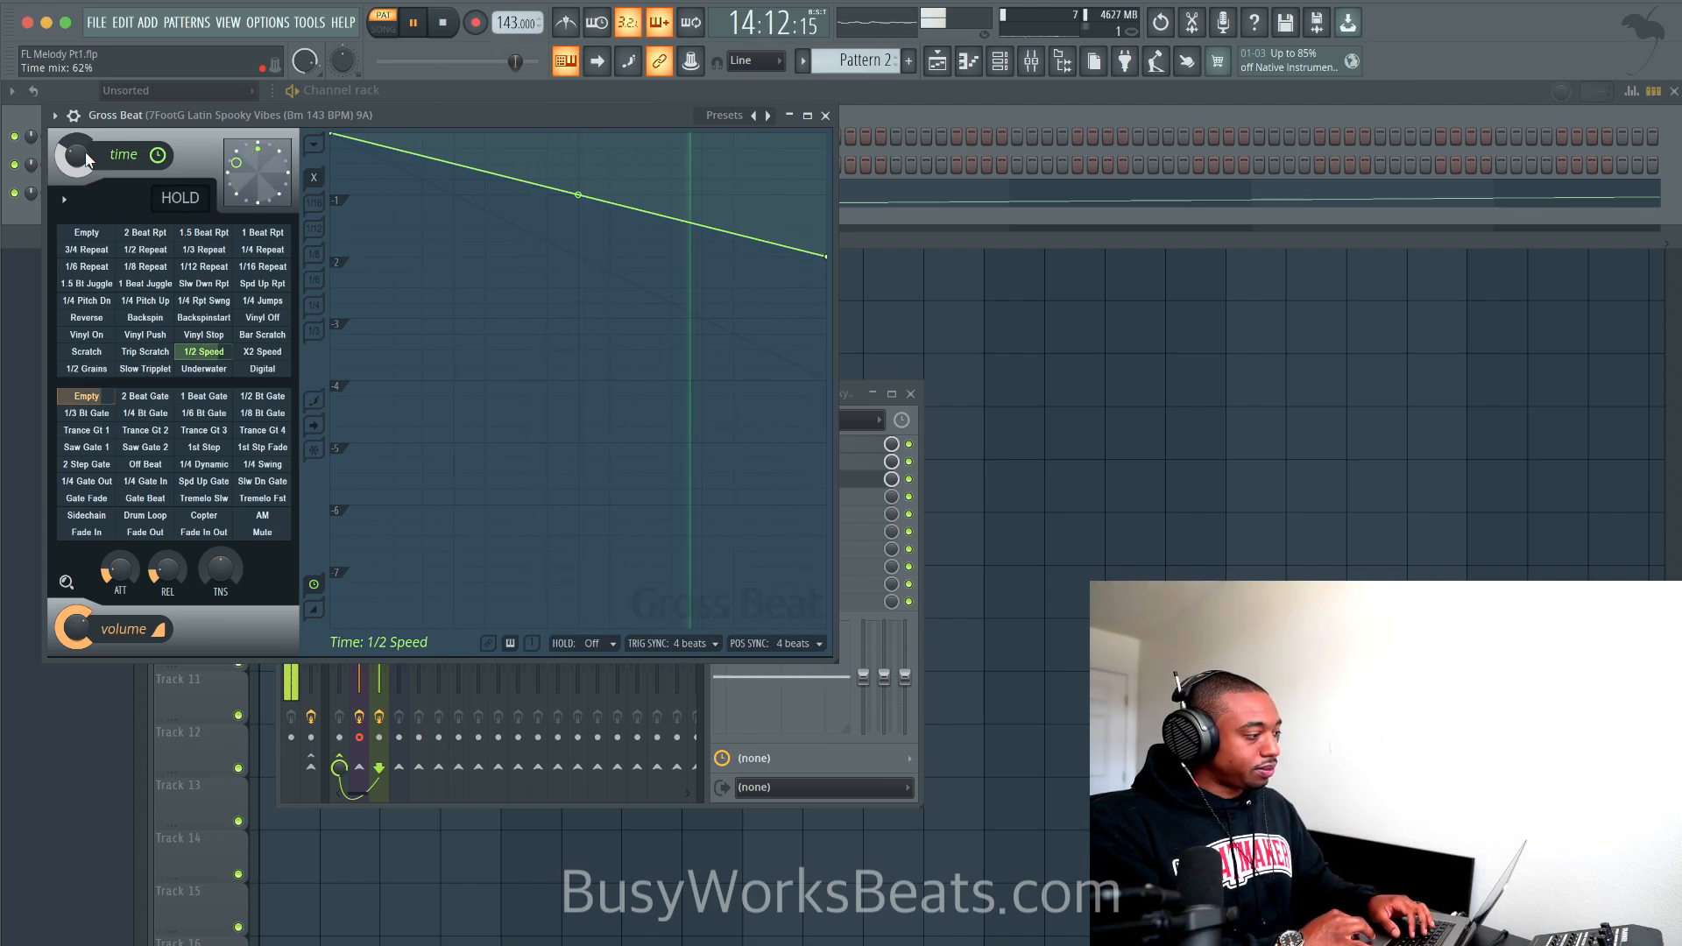
pyautogui.press('space')
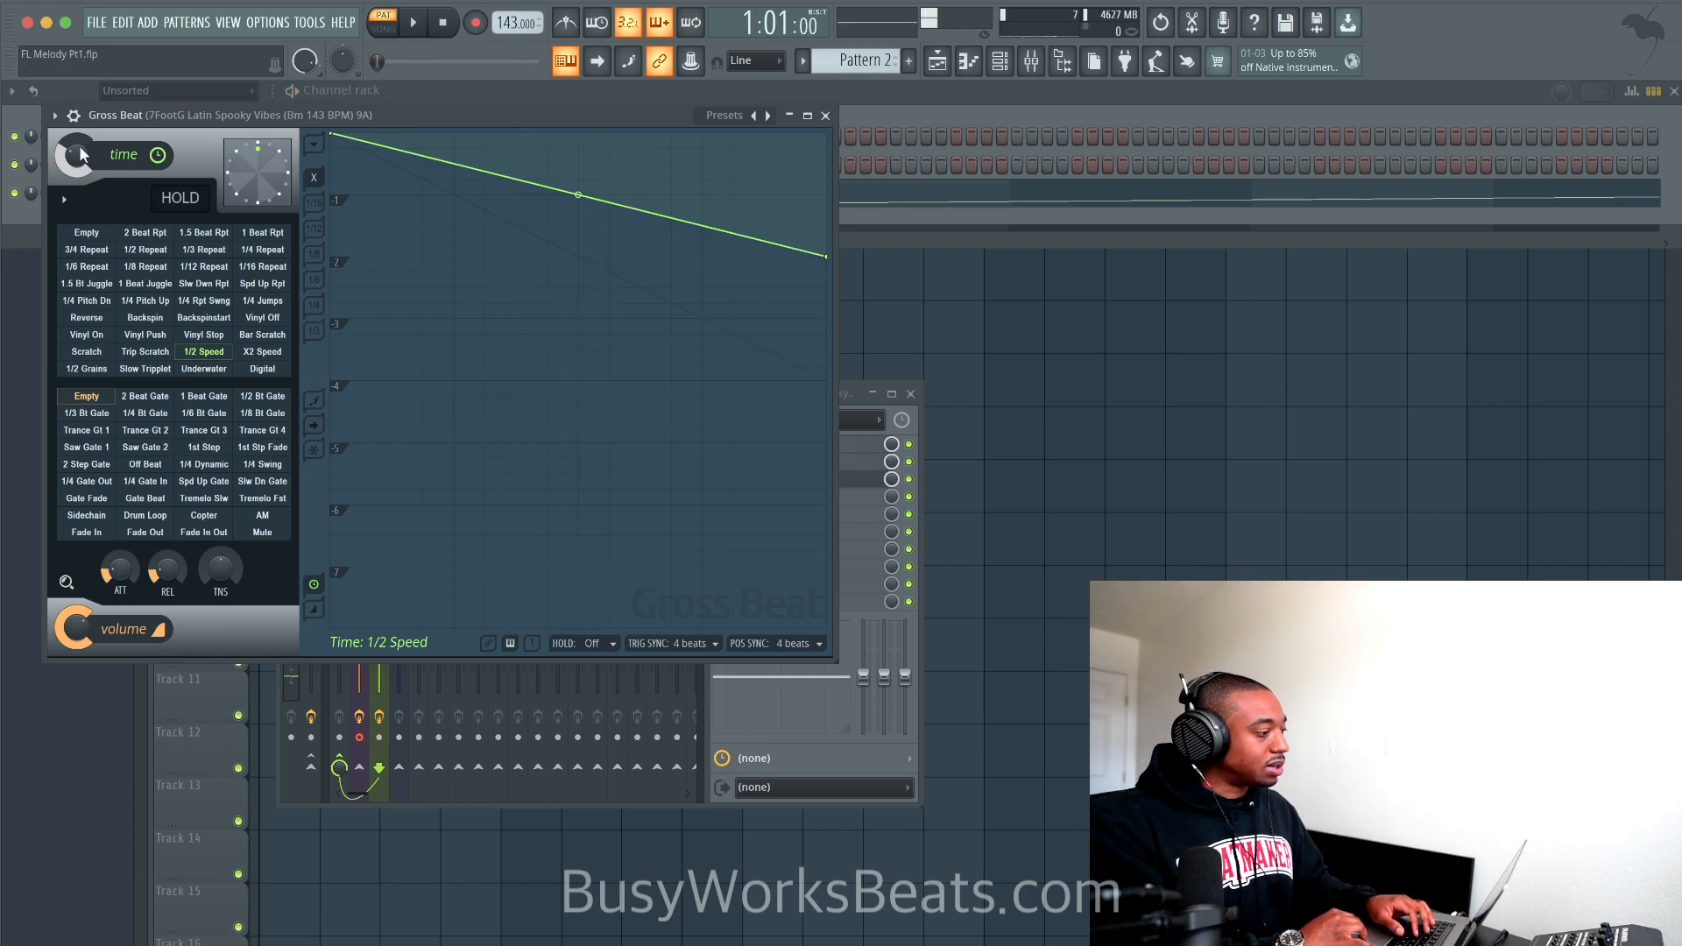
# Step: Create an automation clip for Gross Beat's time mix and place Pattern 2 on Track 4 at bar 1
pyautogui.rightClick(80, 154)
pyautogui.click(154, 298)
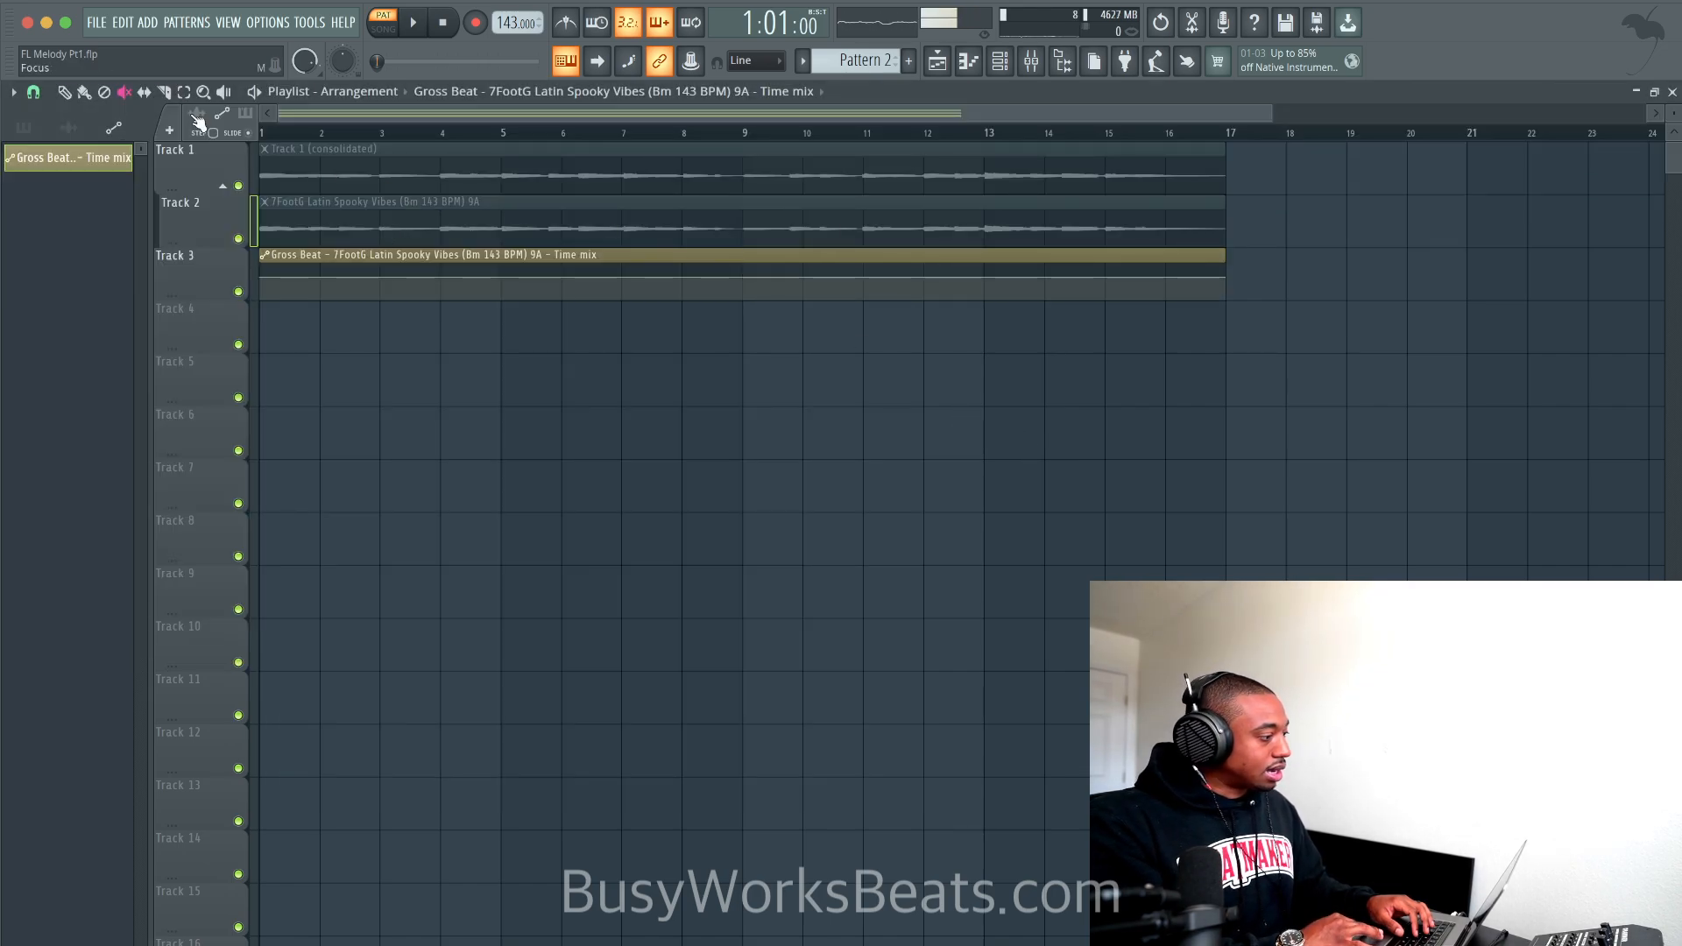
pyautogui.click(27, 128)
pyautogui.moveTo(39, 187); pyautogui.dragTo(281, 338)
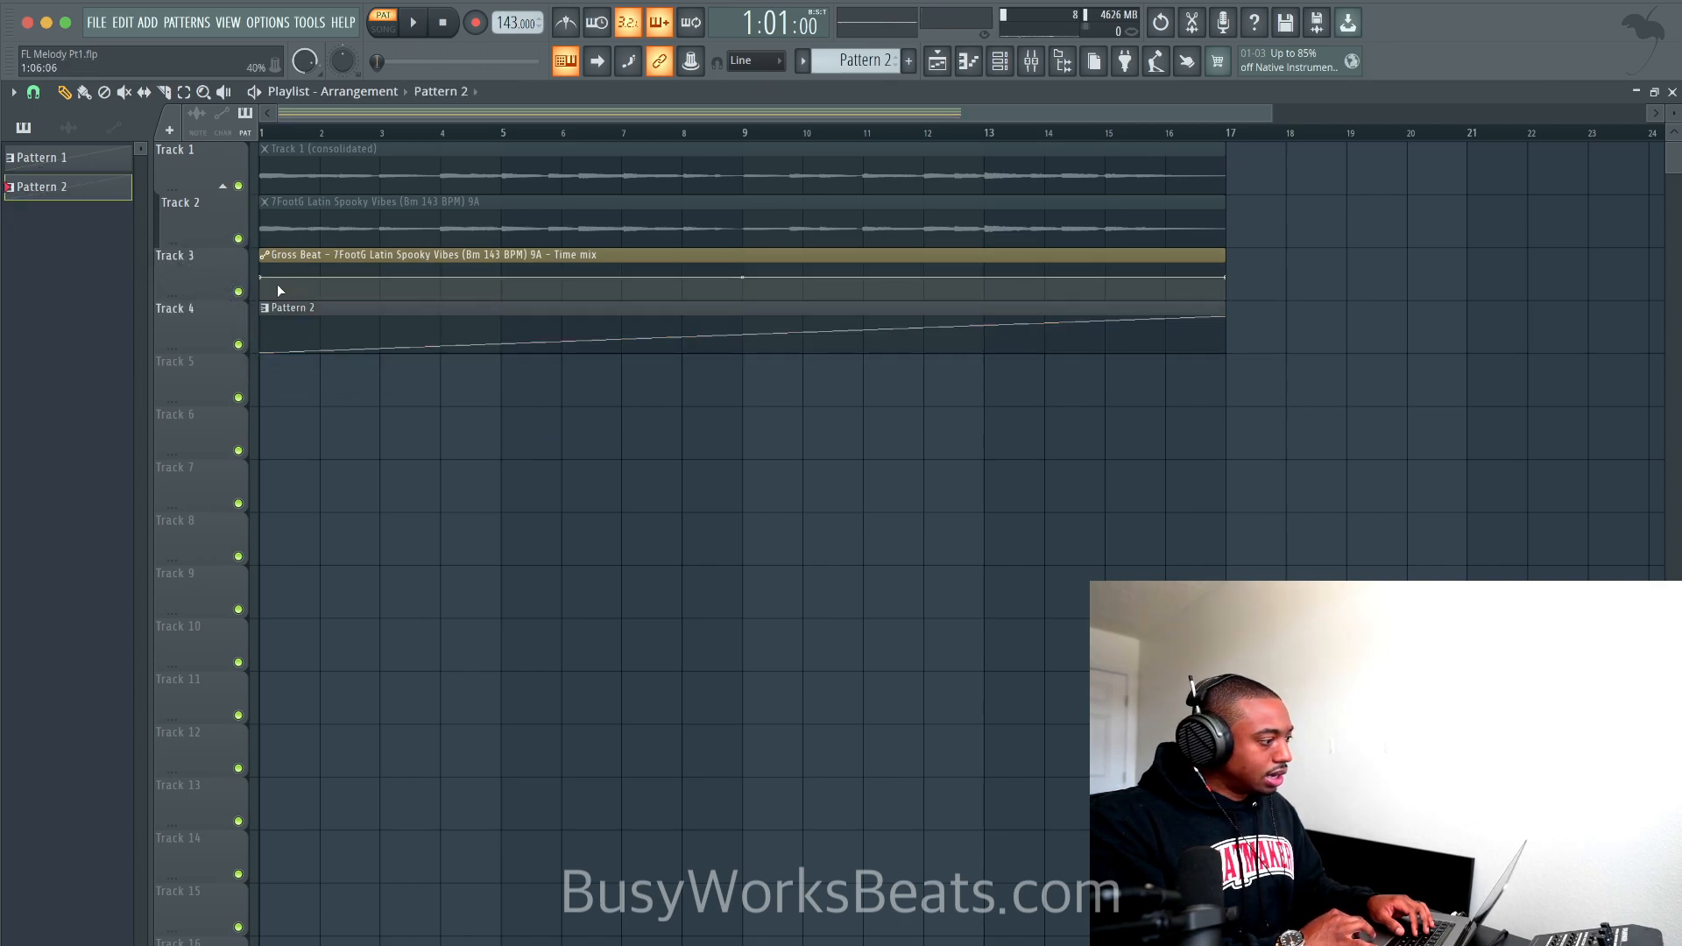
# Step: Shape the time mix automation to ramp from minimum at bar 1 to maximum at bar 17, and play it in song mode
pyautogui.moveTo(262, 277); pyautogui.dragTo(264, 347)
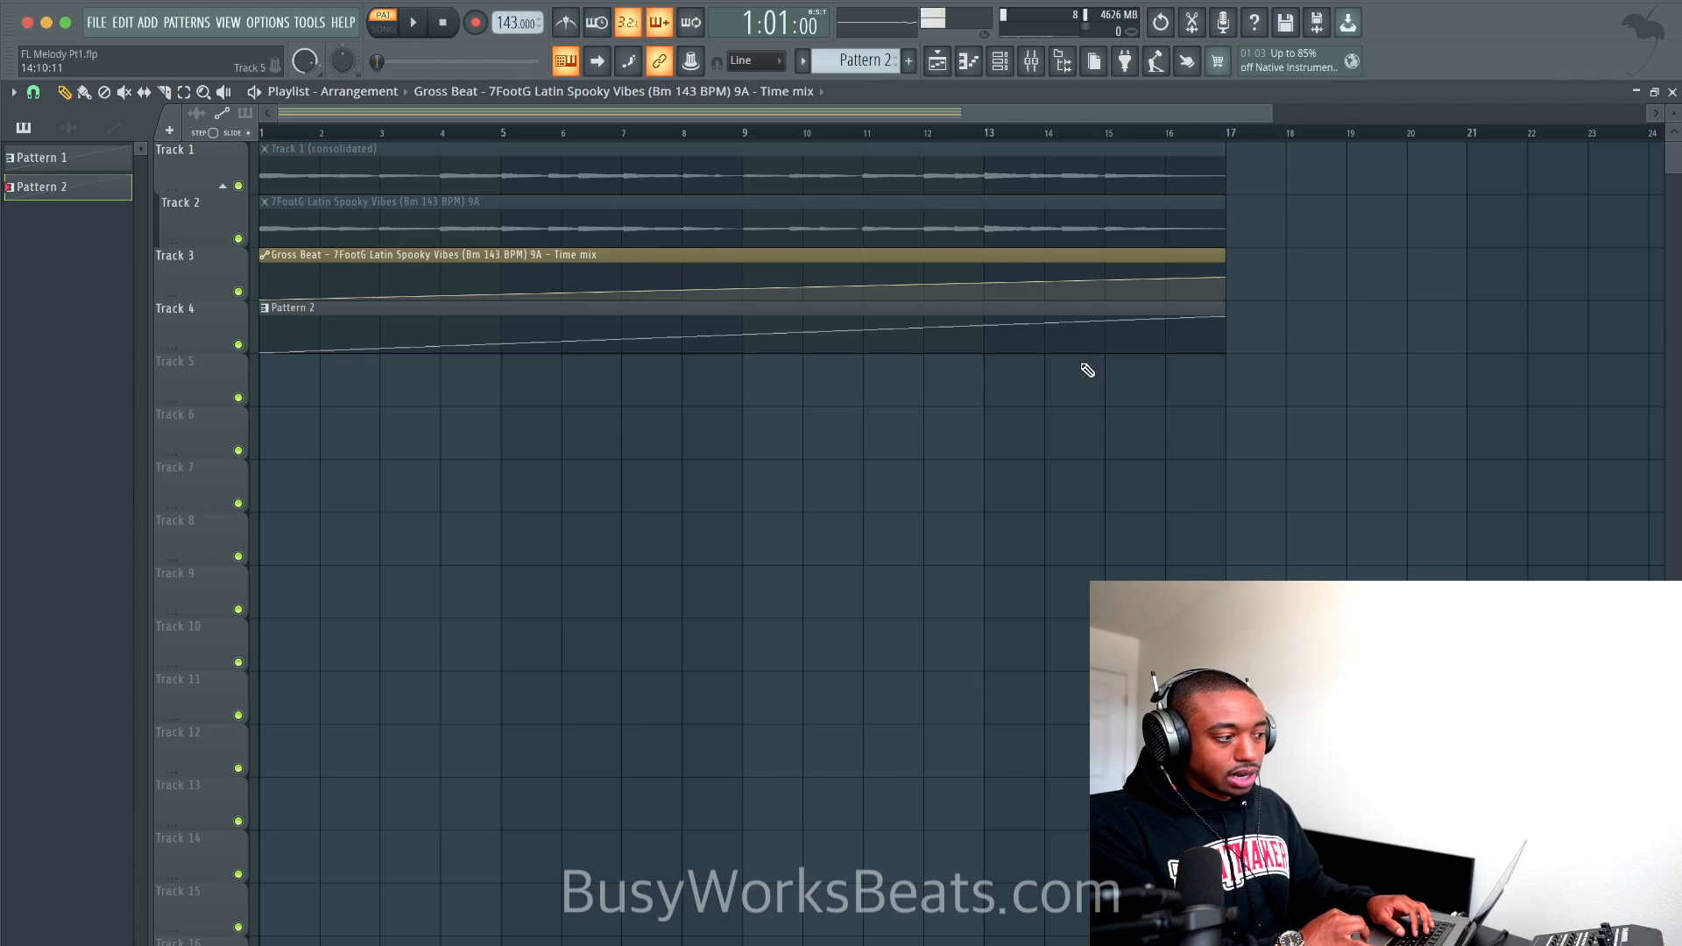
pyautogui.moveTo(1225, 277); pyautogui.dragTo(1226, 262)
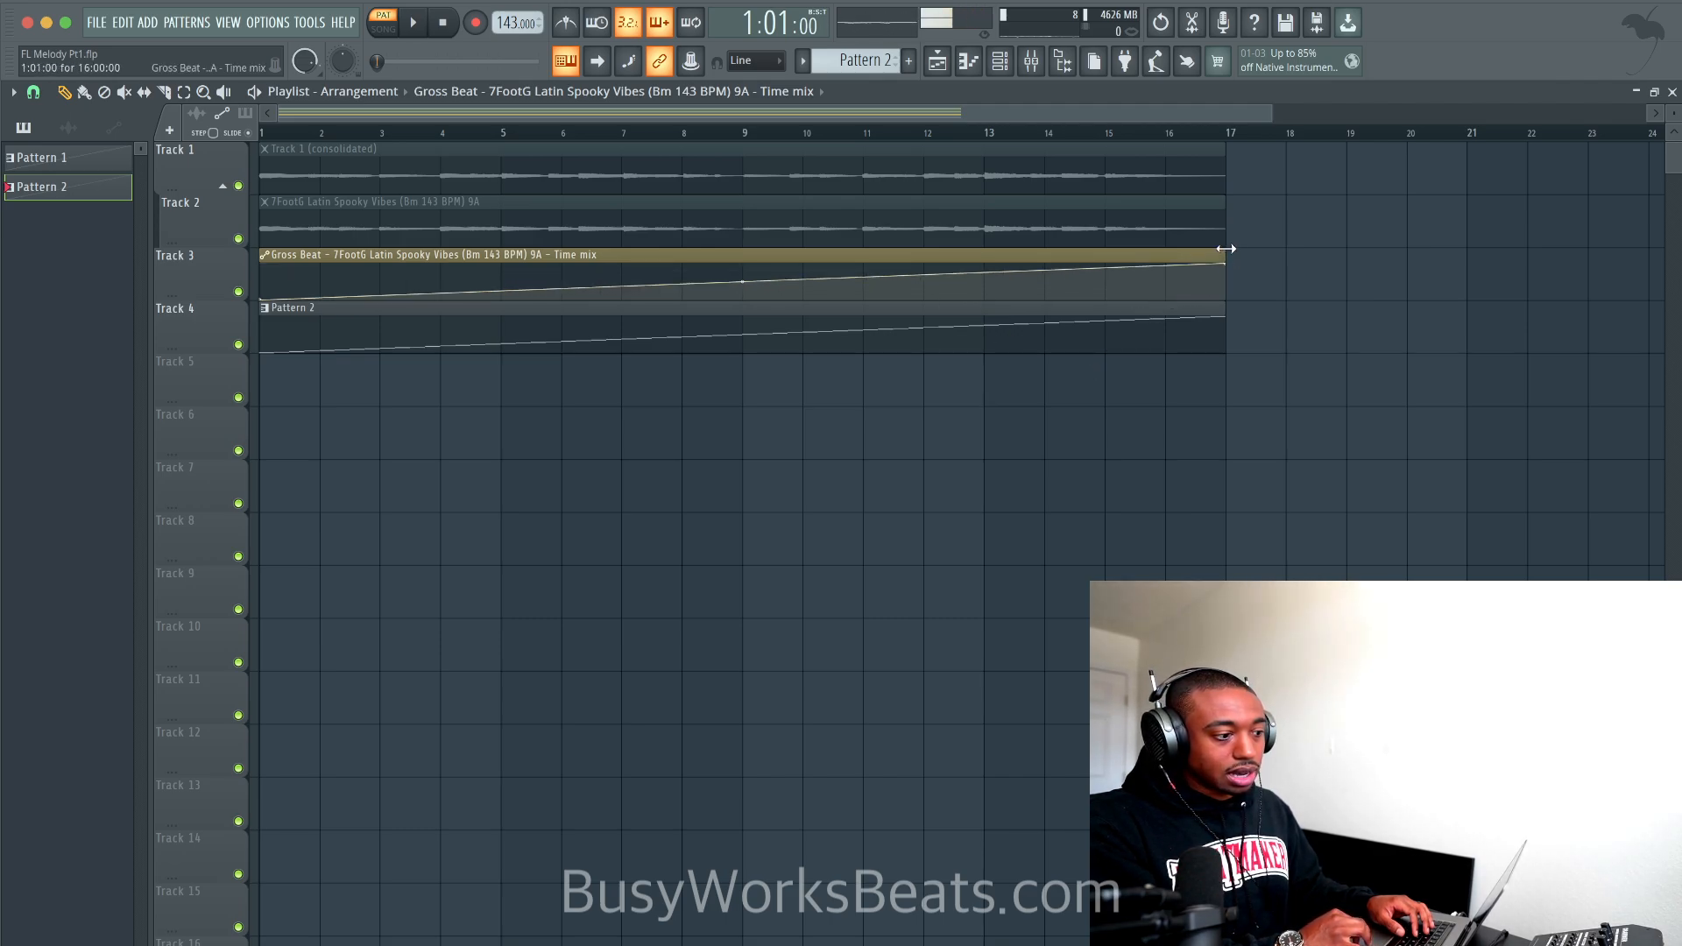
pyautogui.scroll(-2, 1225, 377)
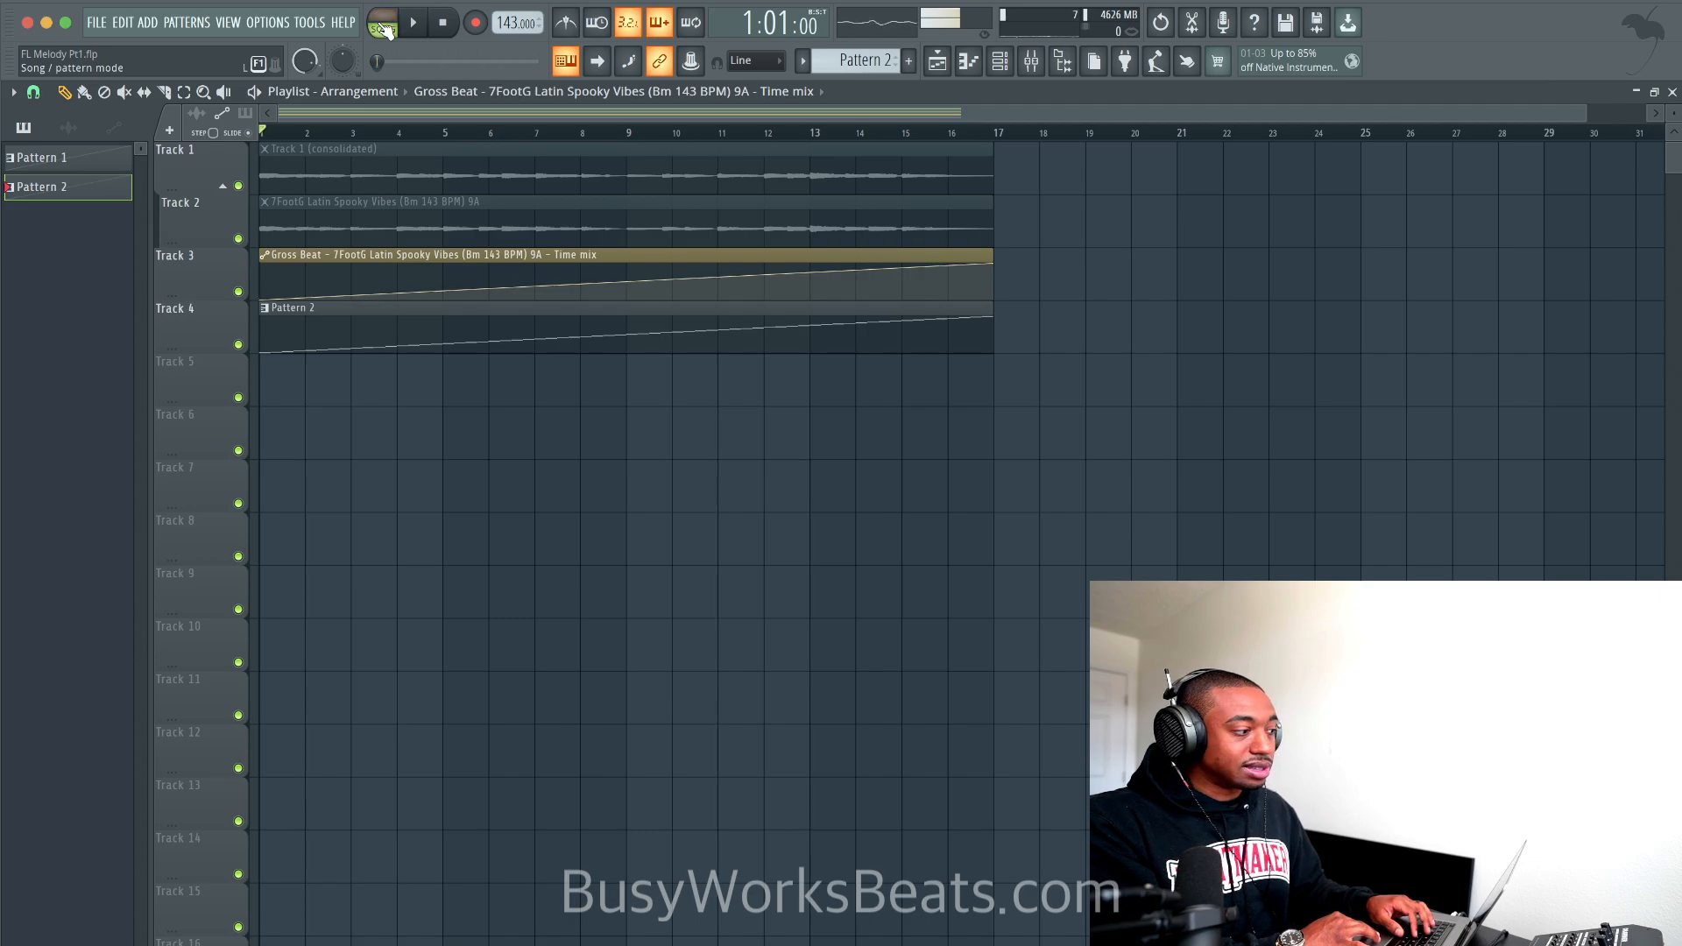
pyautogui.press('space')
# Step: Duplicate the Pattern 2 clip at bar 17 and extend the time mix automation to ramp back down to minimum at bar 33
pyautogui.scroll(-1, 1007, 256)
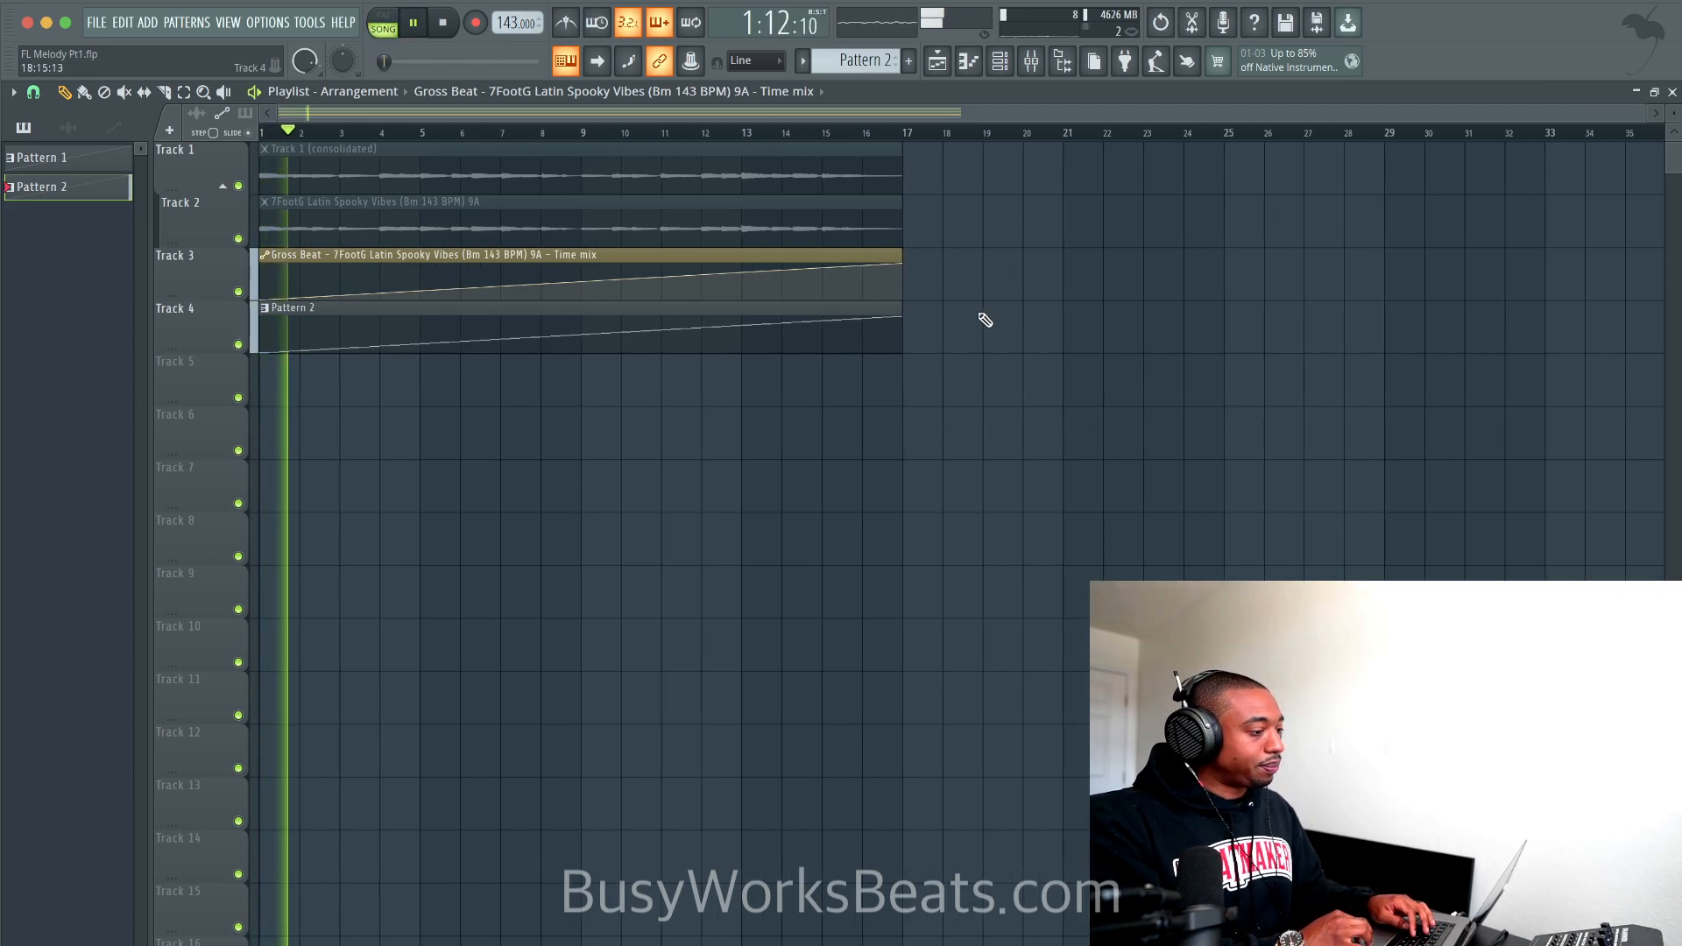
pyautogui.moveTo(950, 301); pyautogui.dragTo(841, 351)
pyautogui.hotkey('ctrl', 'b')
pyautogui.scroll(-2, 893, 312)
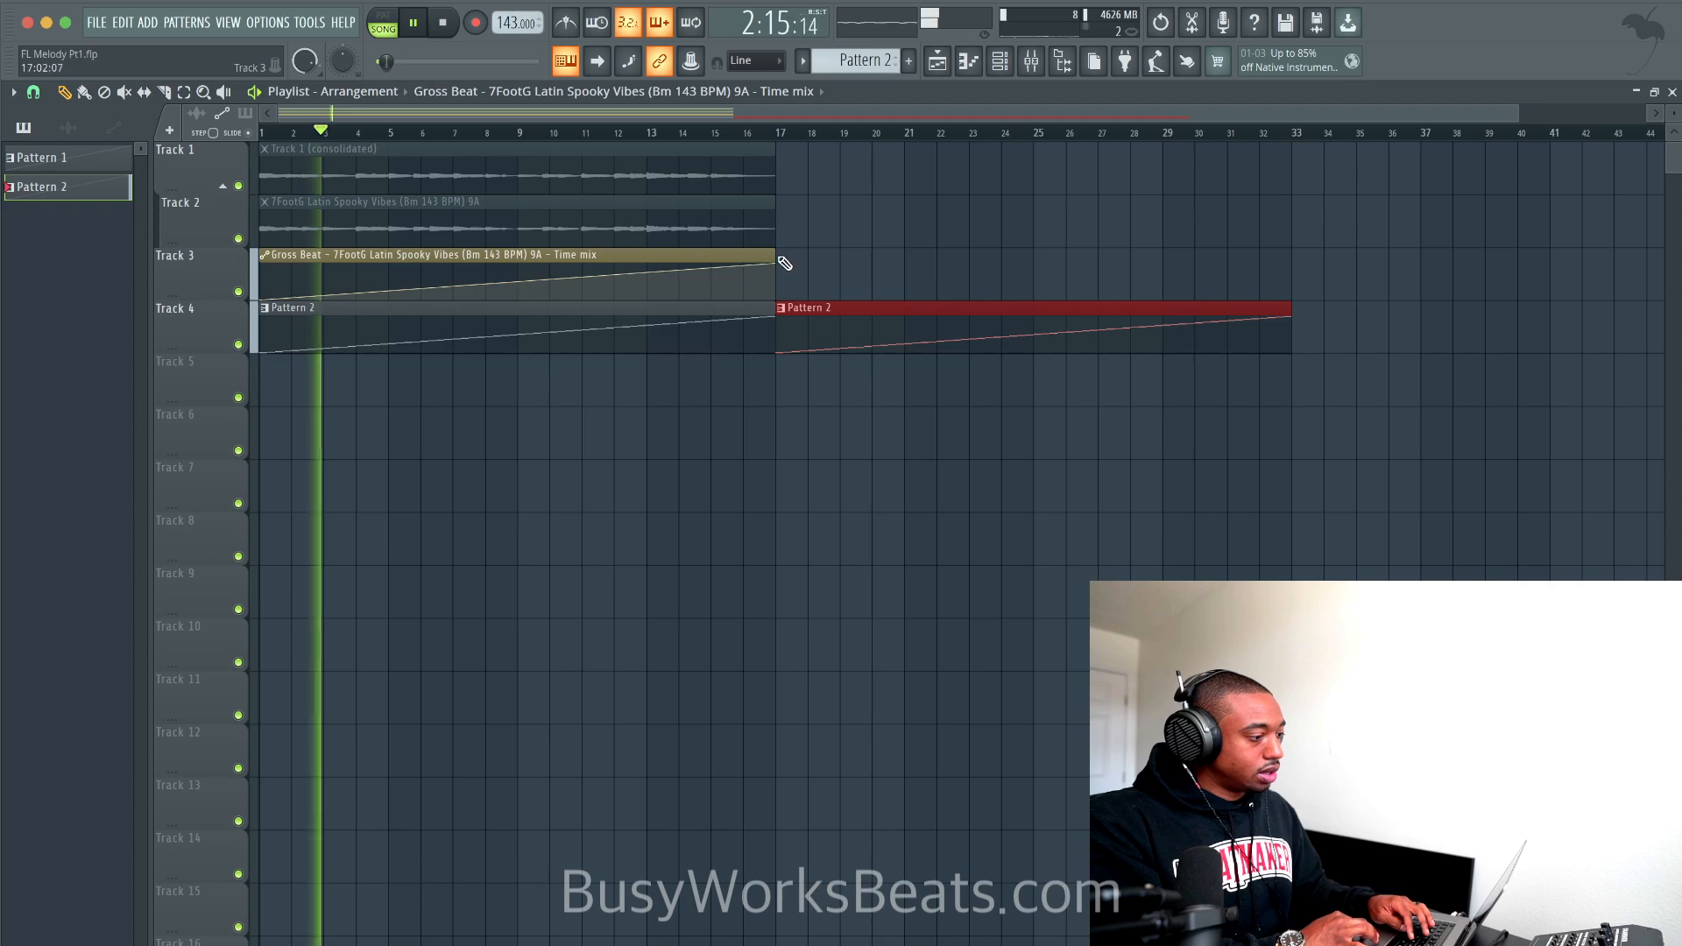
pyautogui.moveTo(773, 255); pyautogui.dragTo(1300, 342)
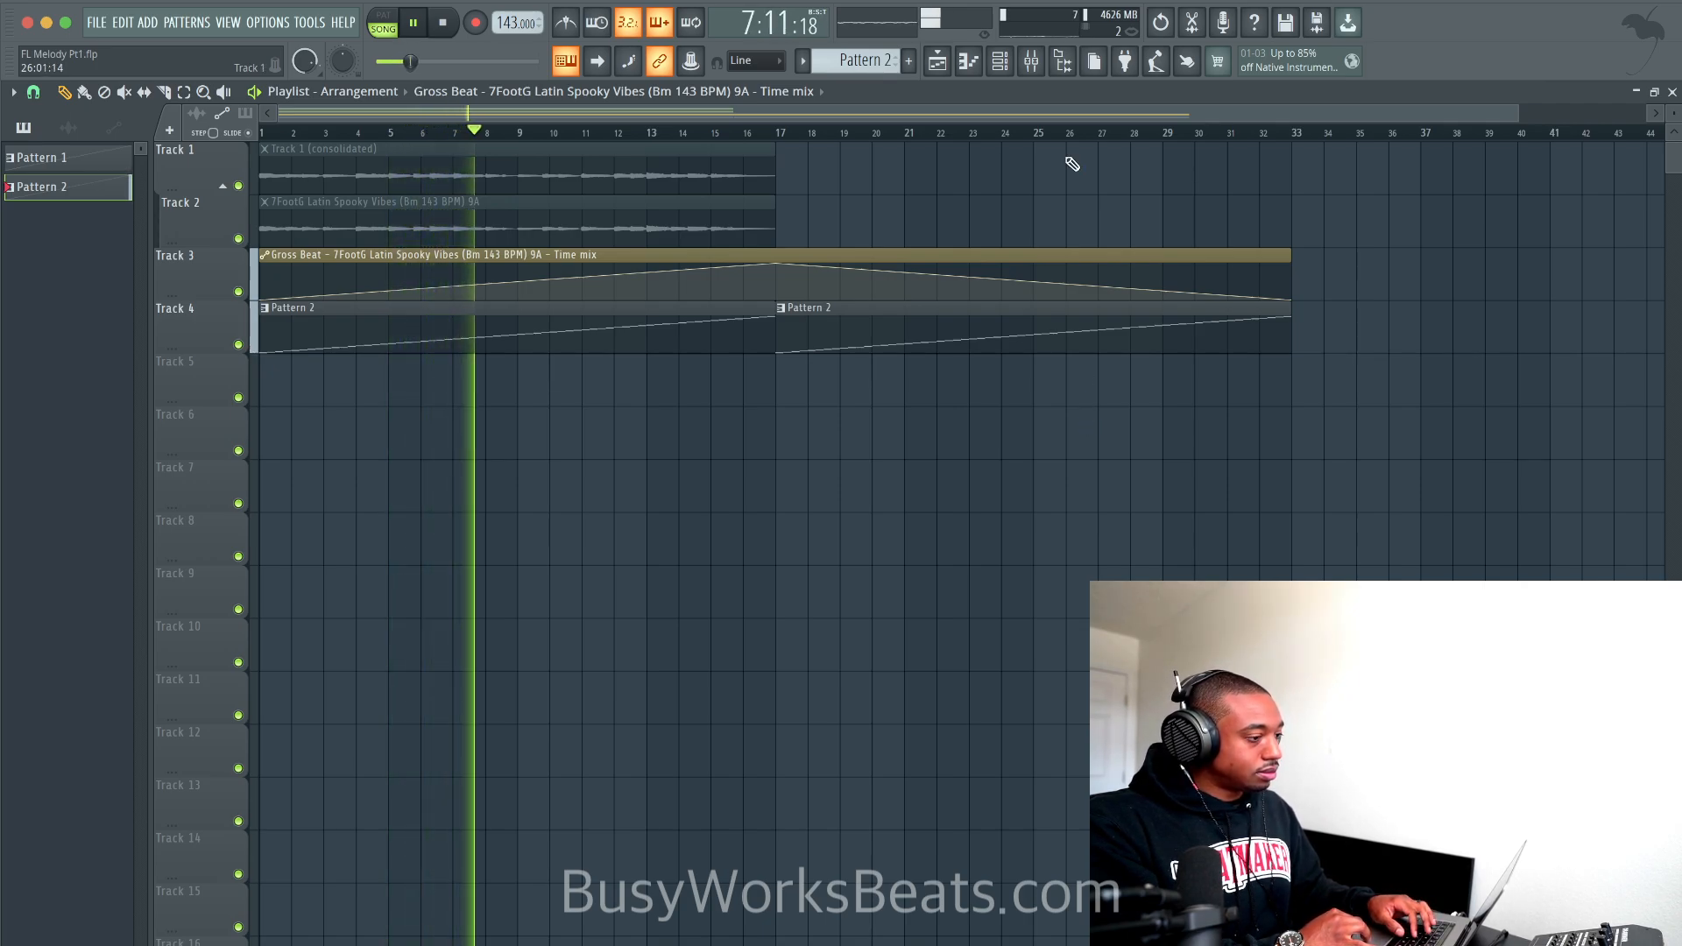
# Step: Add kHs Chorus to the fourth effect slot of mixer track 3 and lower its mix slightly during playback
pyautogui.click(1040, 72)
pyautogui.press('space')
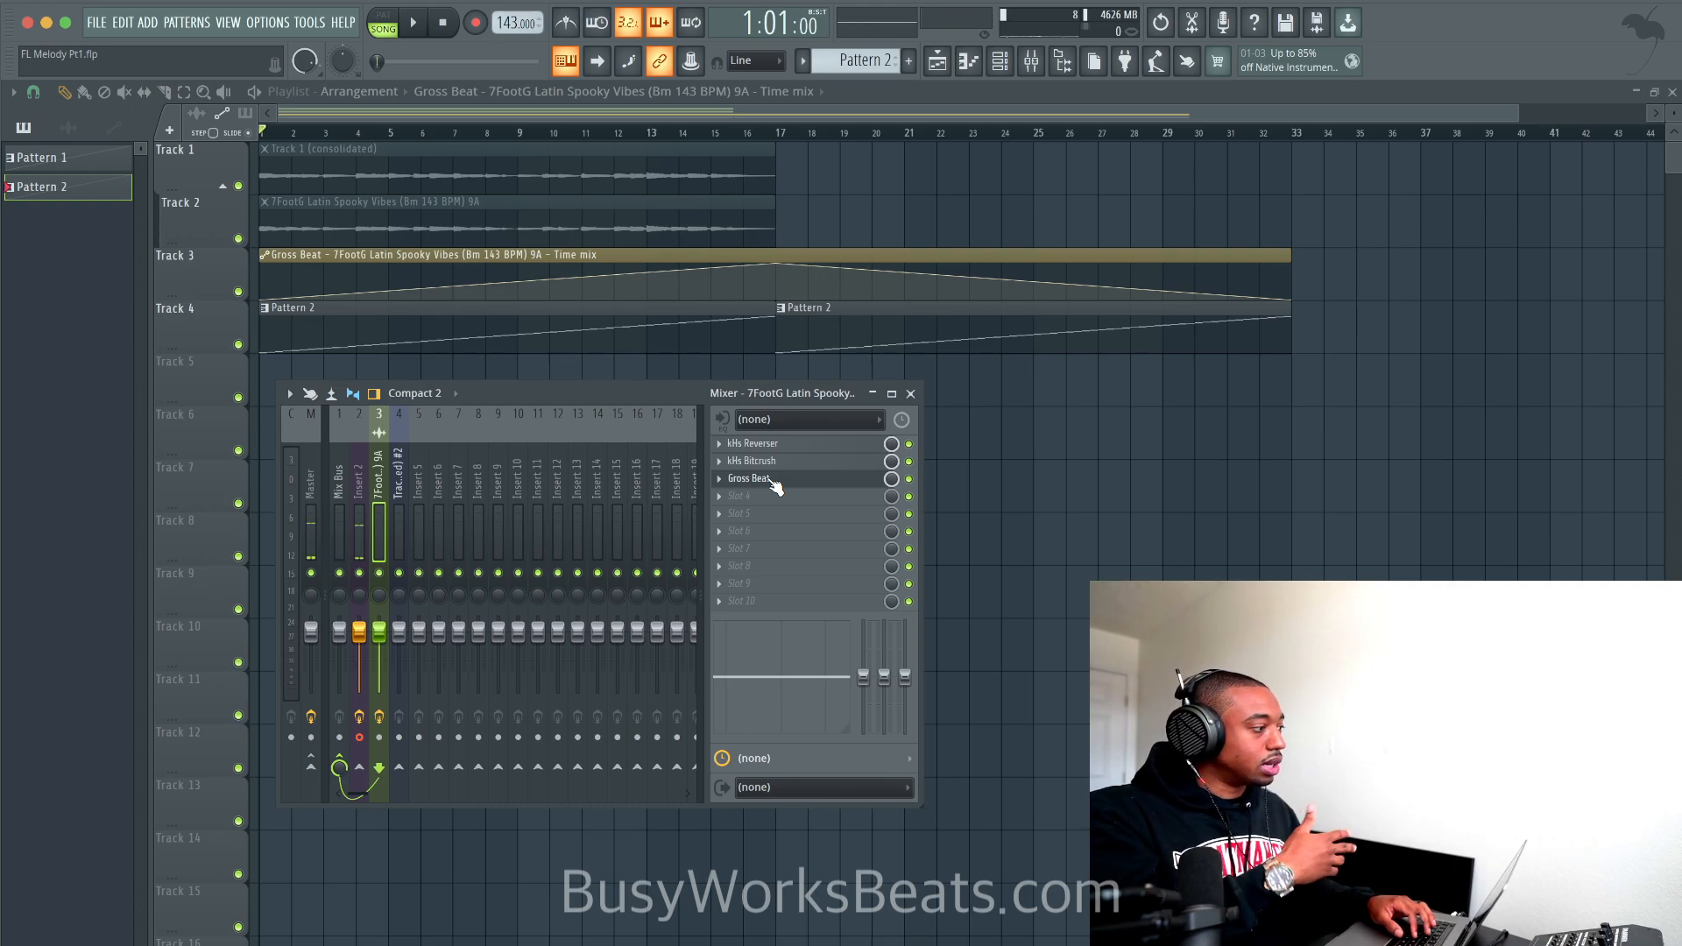
pyautogui.press('space')
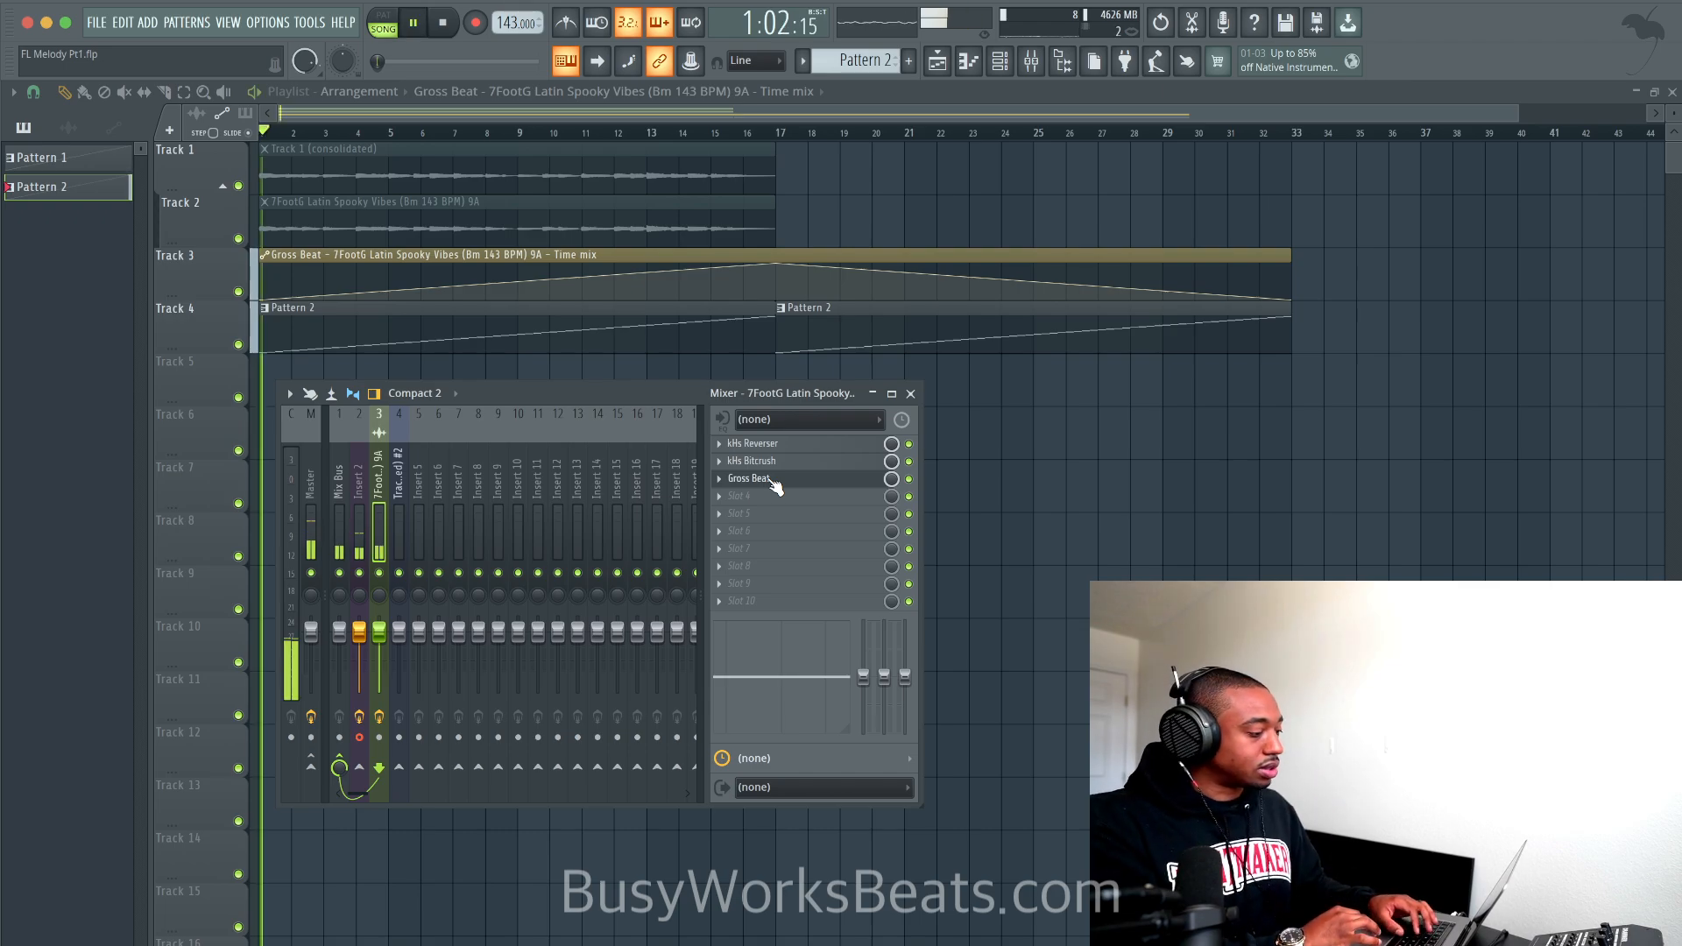
pyautogui.click(771, 497)
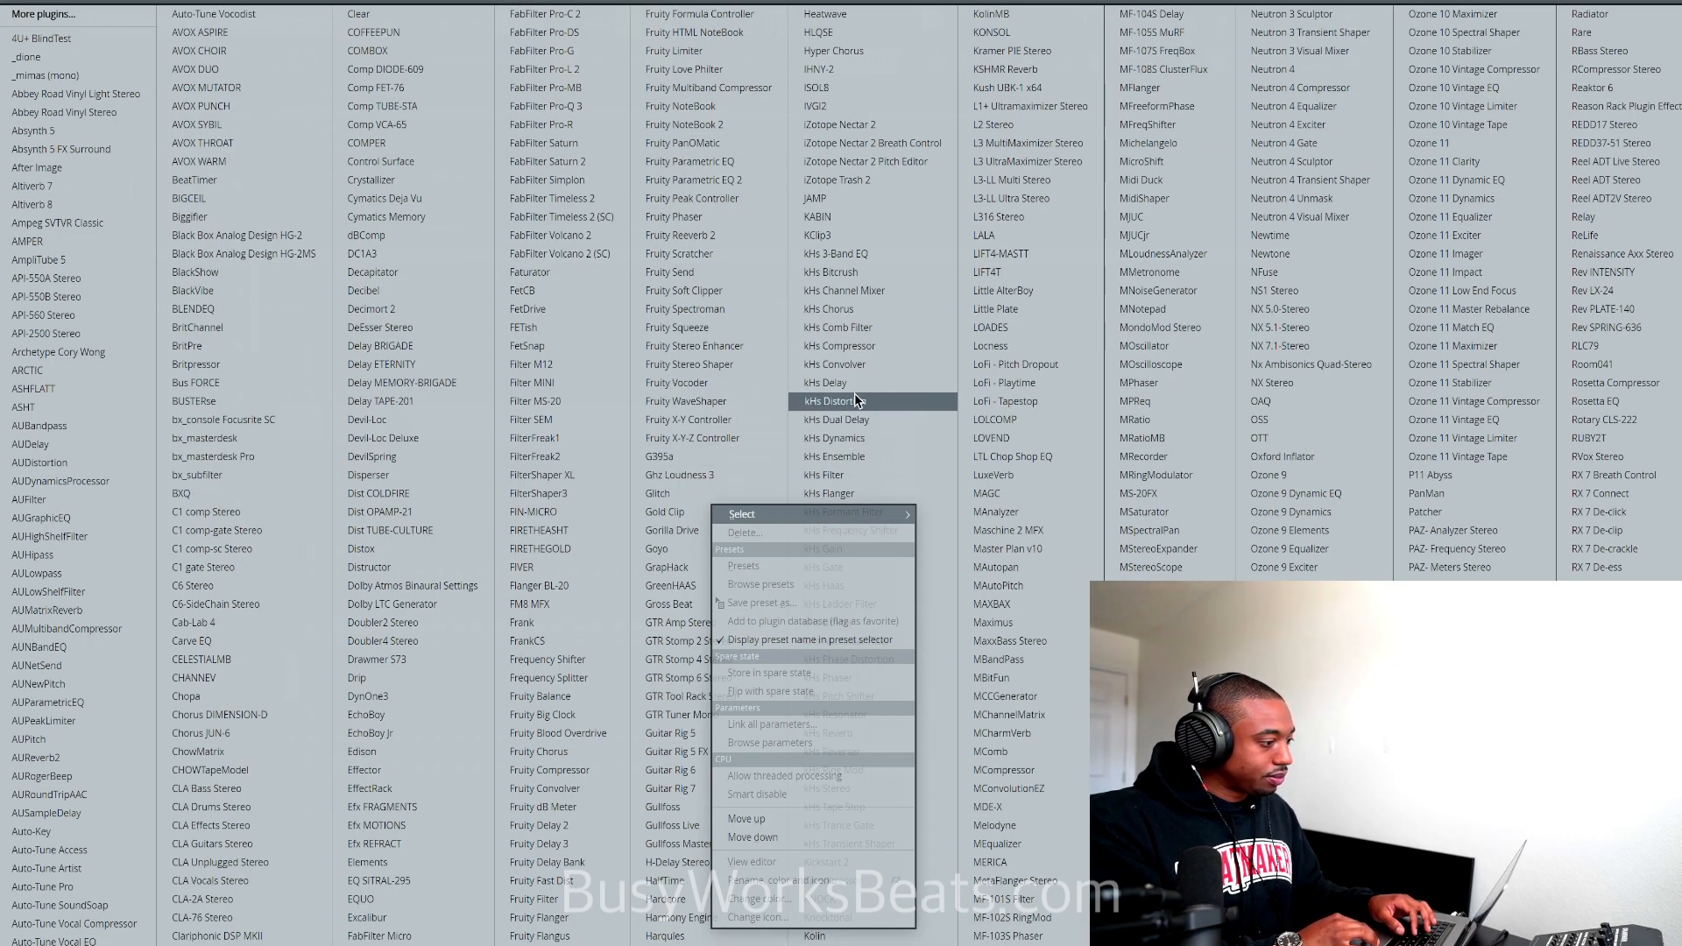
pyautogui.click(865, 310)
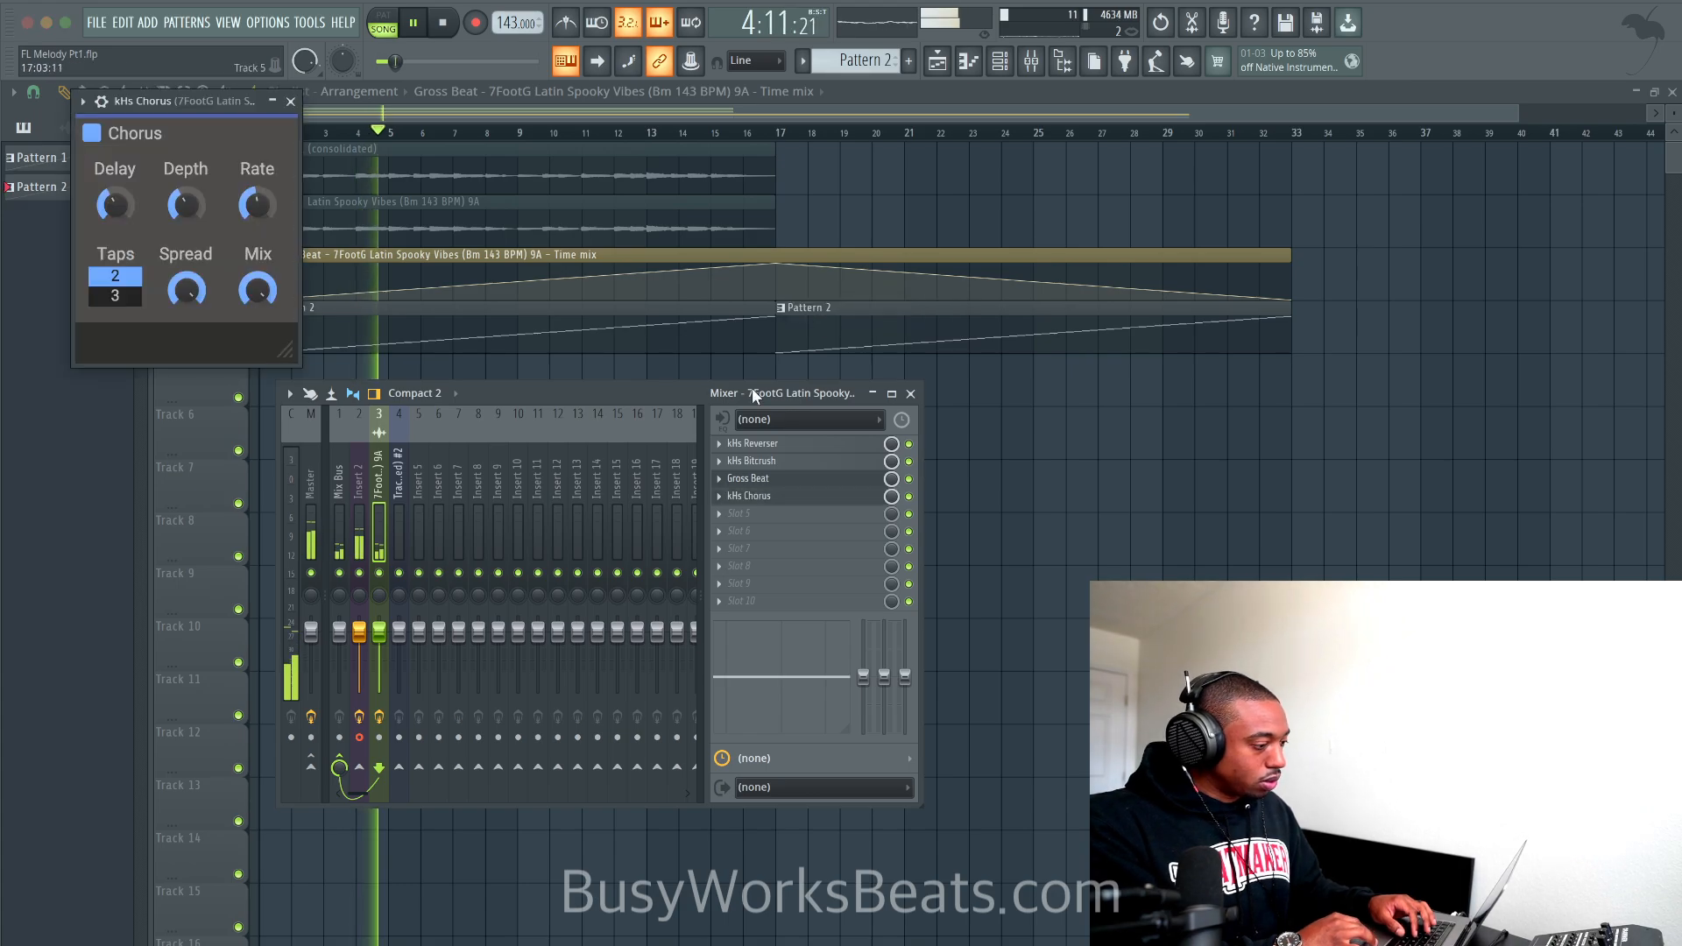
pyautogui.moveTo(257, 289); pyautogui.dragTo(257, 311)
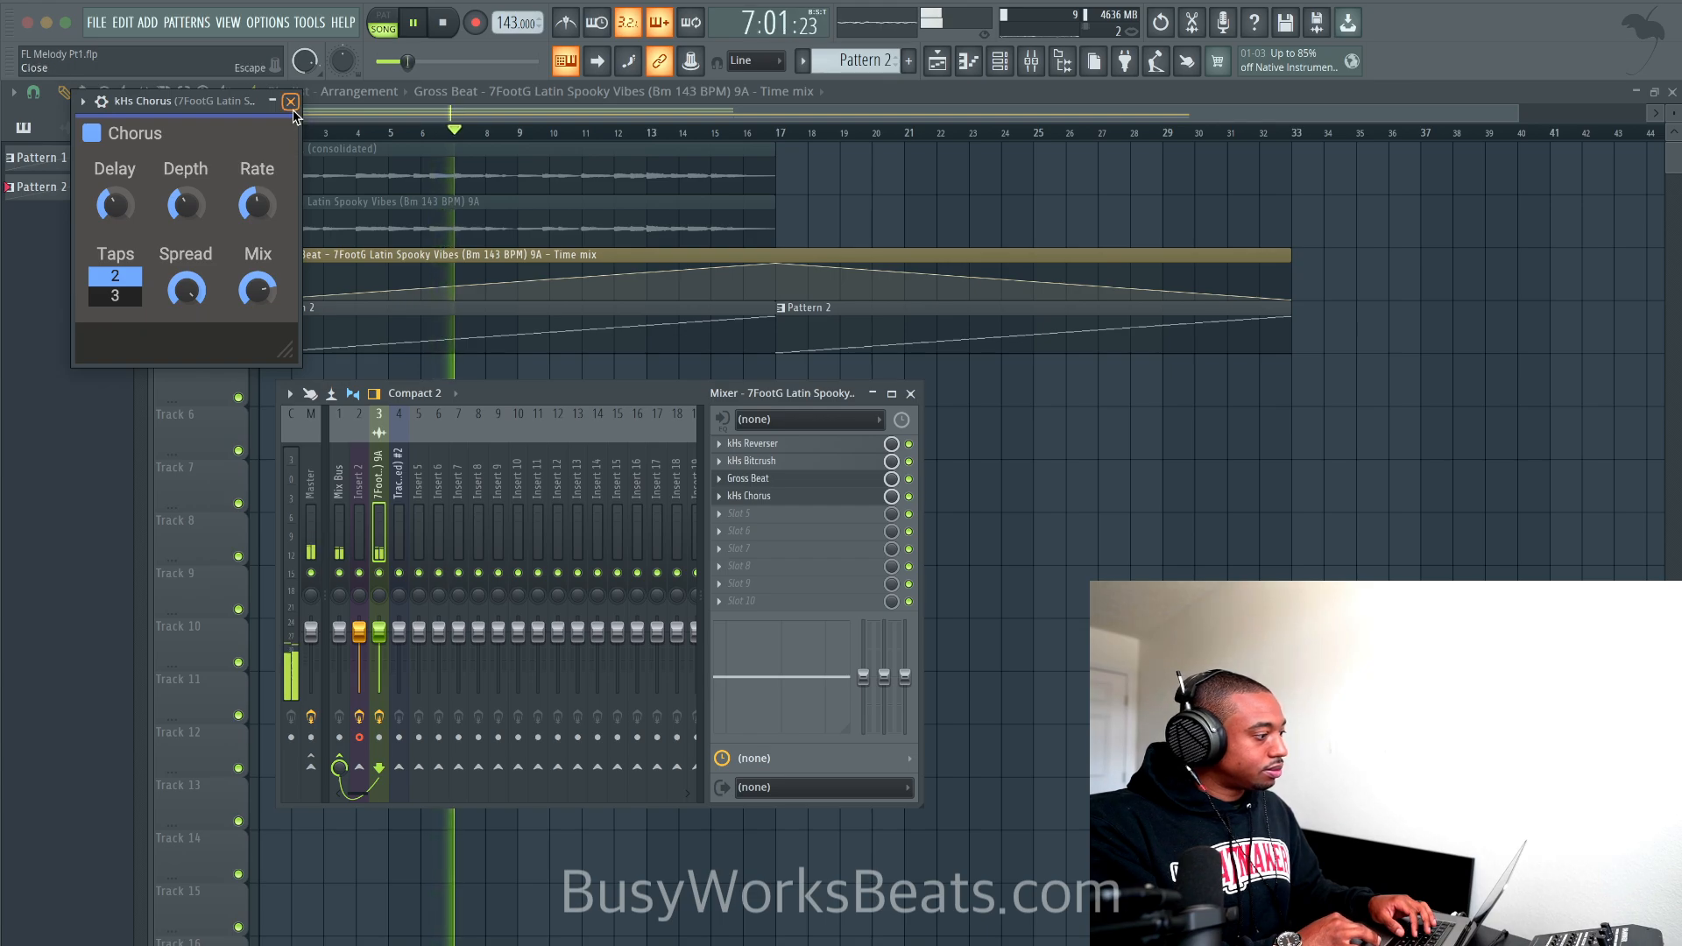
pyautogui.click(291, 102)
# Step: Raise mixer track 3's volume to 125% and add kHs Reverb to its fifth effect slot, with Insert 2 muted
pyautogui.click(360, 573)
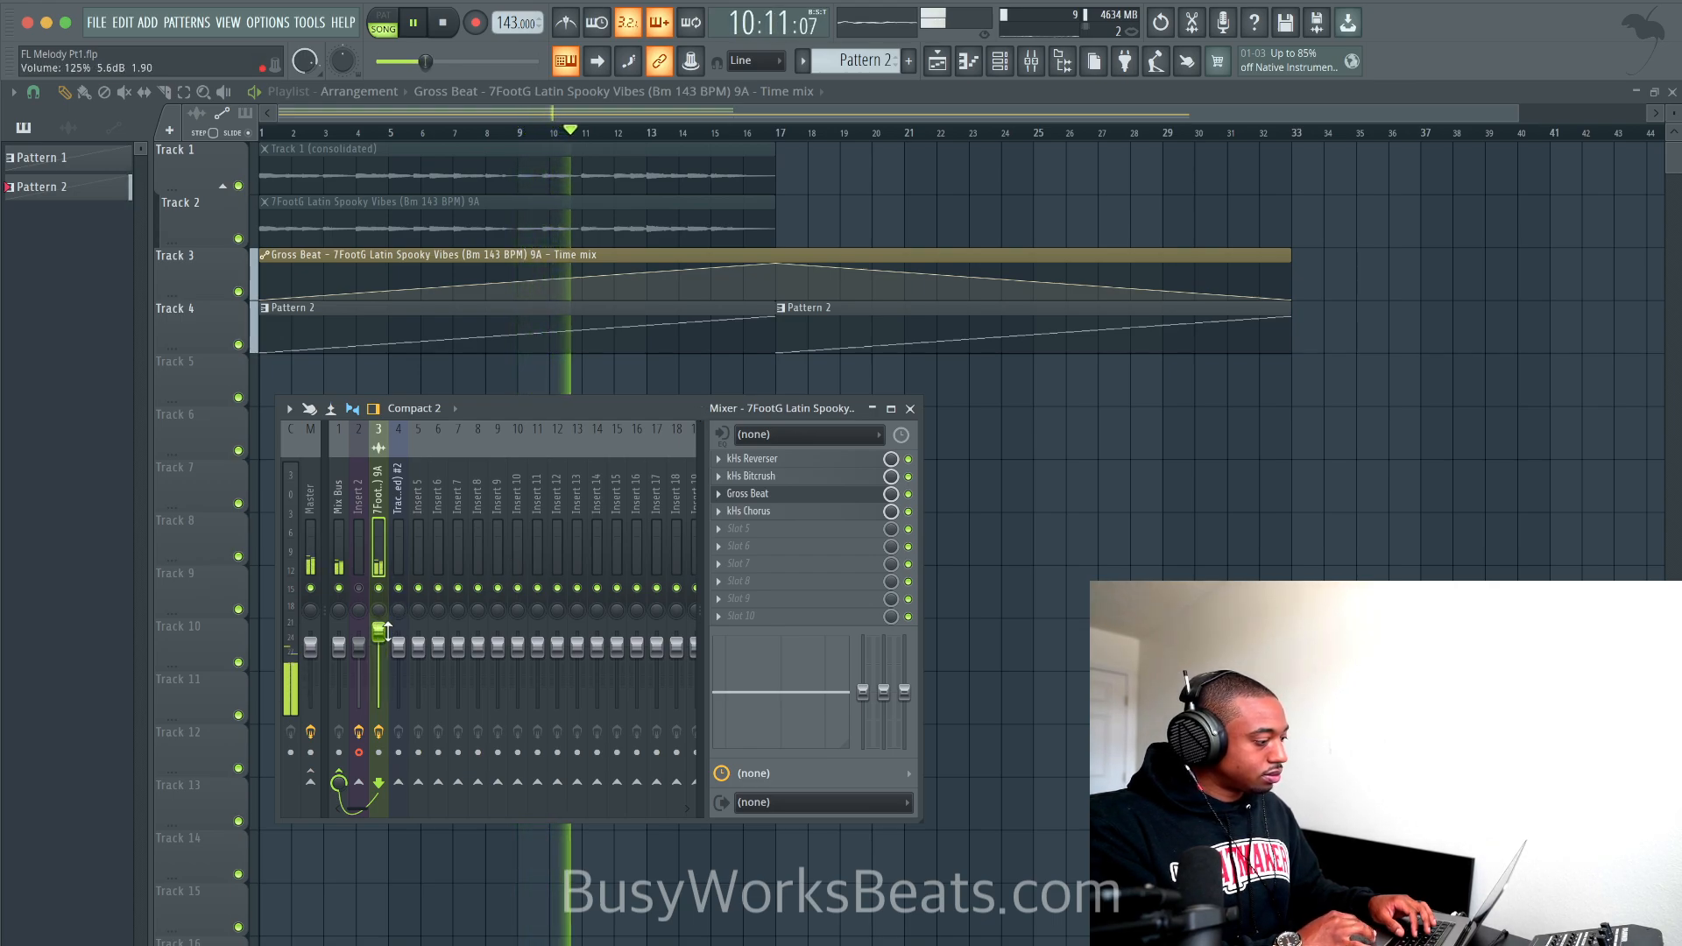
pyautogui.click(801, 536)
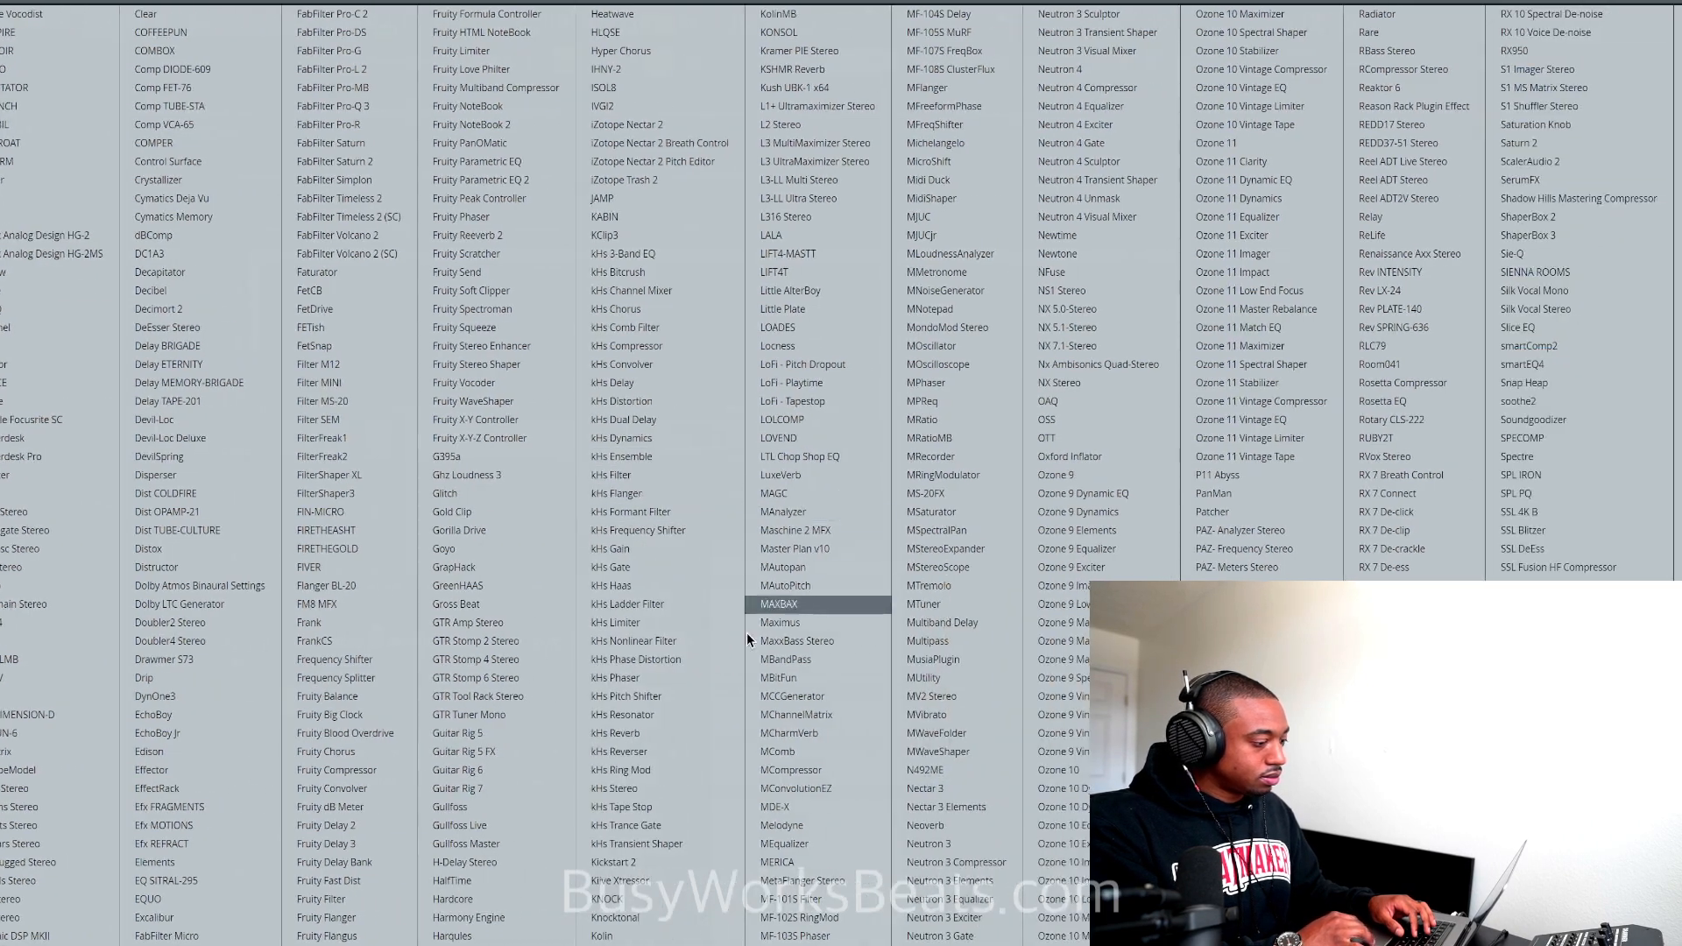
pyautogui.click(686, 733)
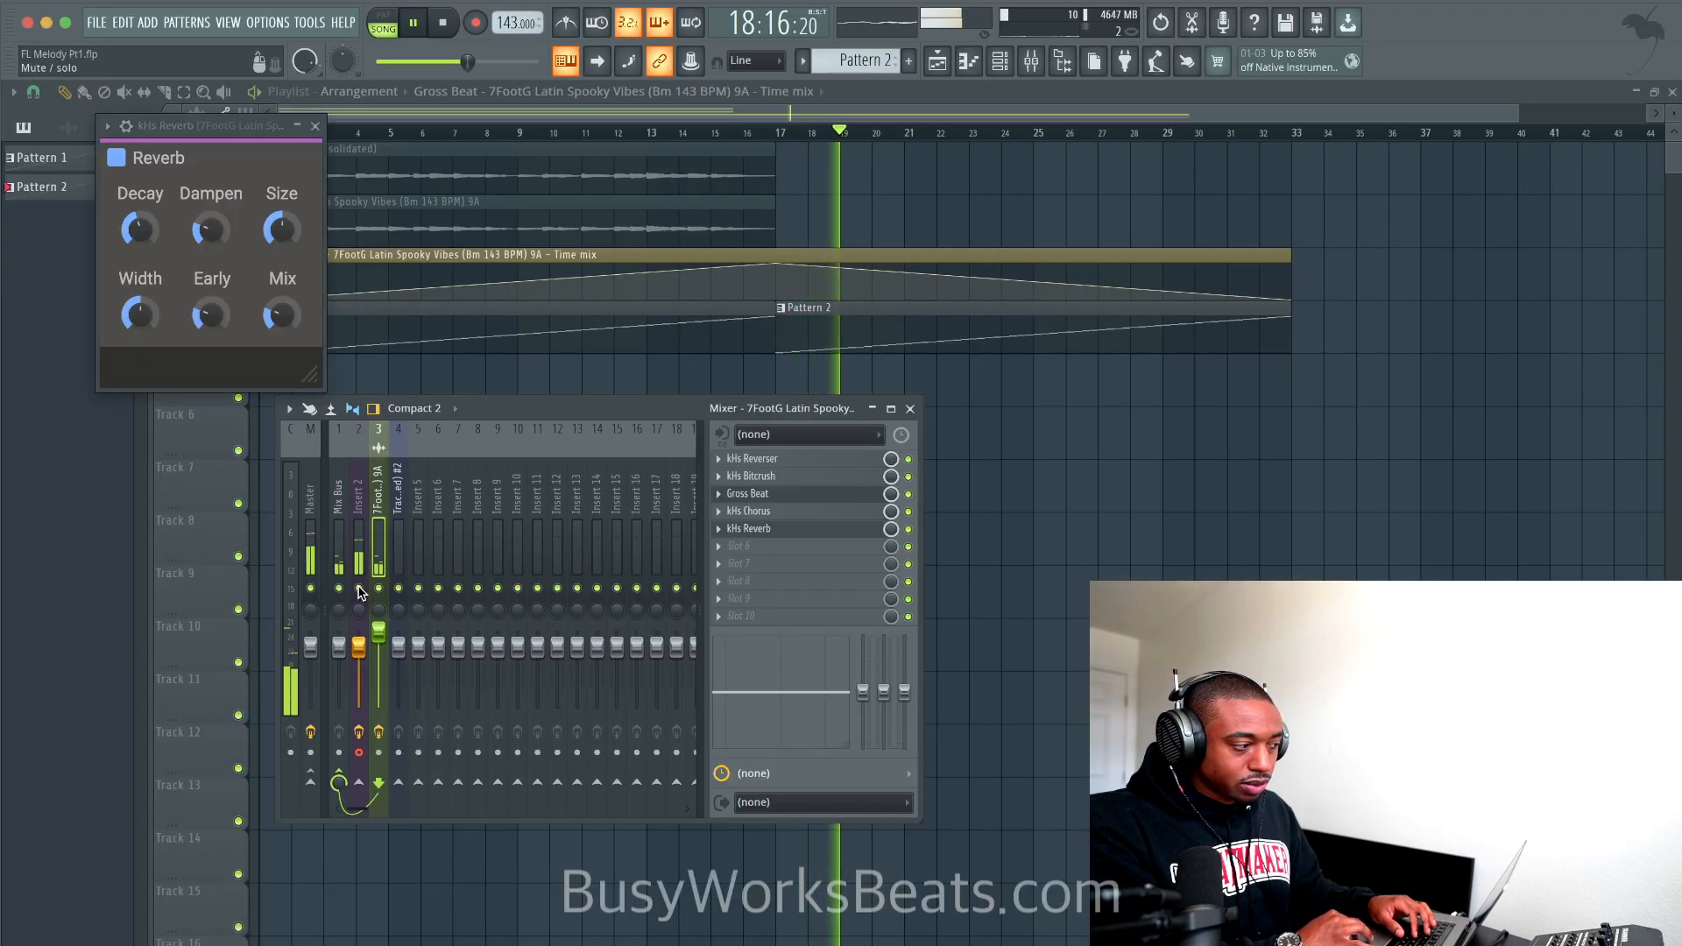
pyautogui.click(358, 588)
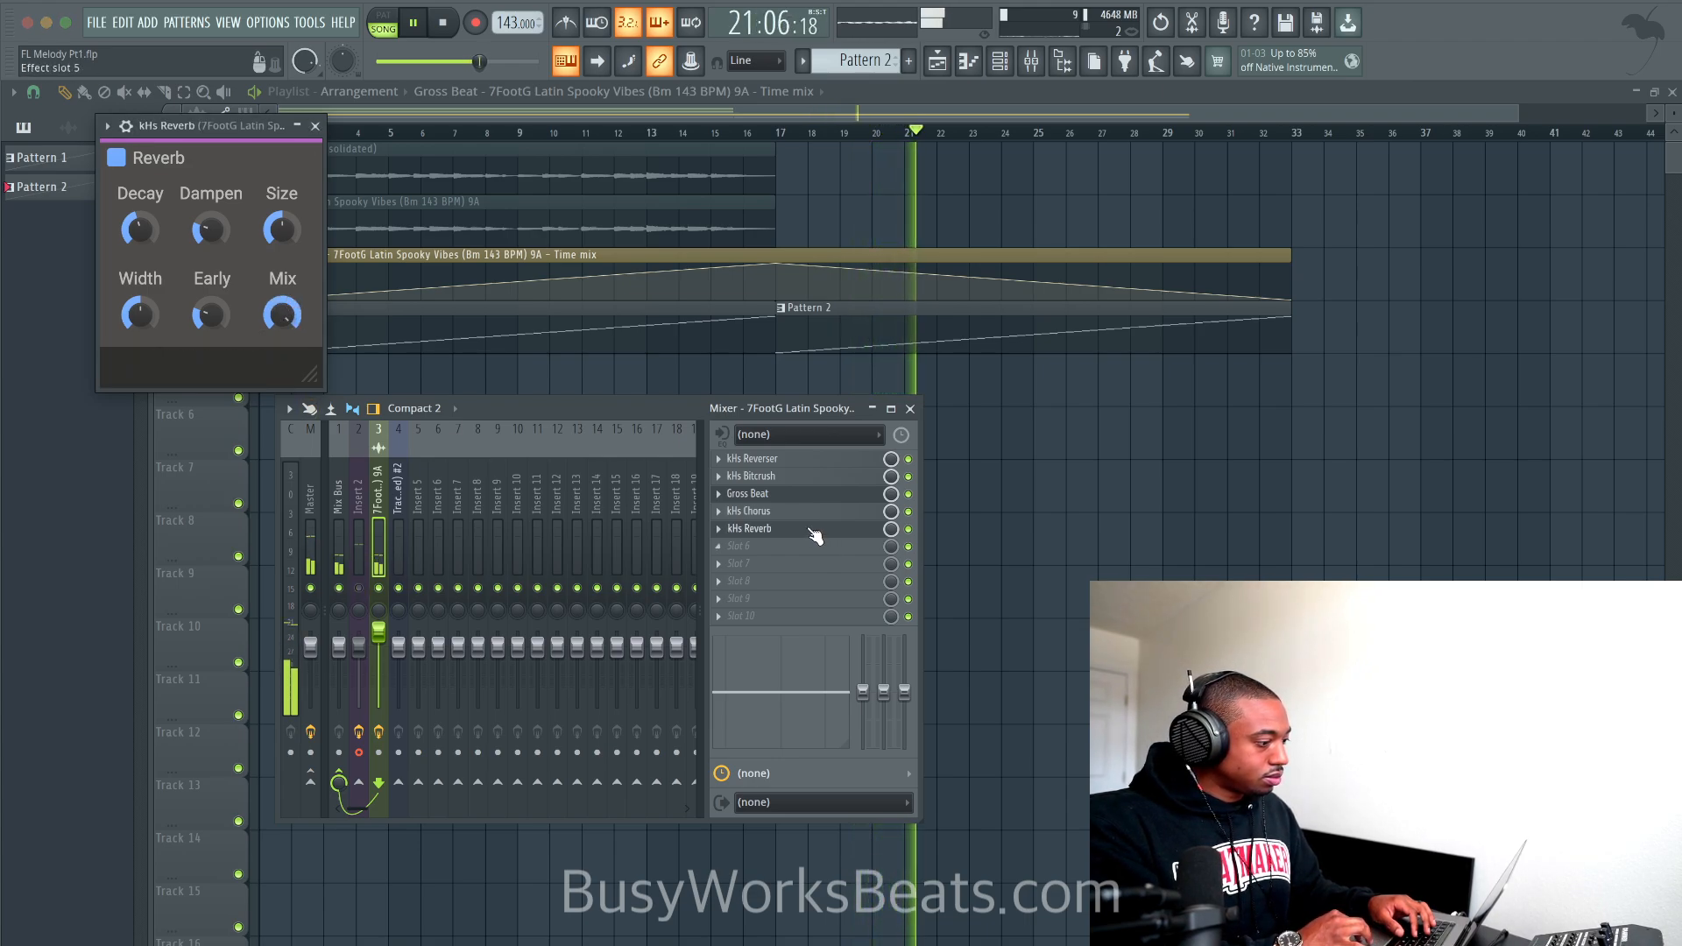
# Step: Move kHs Reverb to the first effect slot, ahead of kHs Reverser, and set its mix to 100%
pyautogui.moveTo(815, 536); pyautogui.dragTo(752, 467)
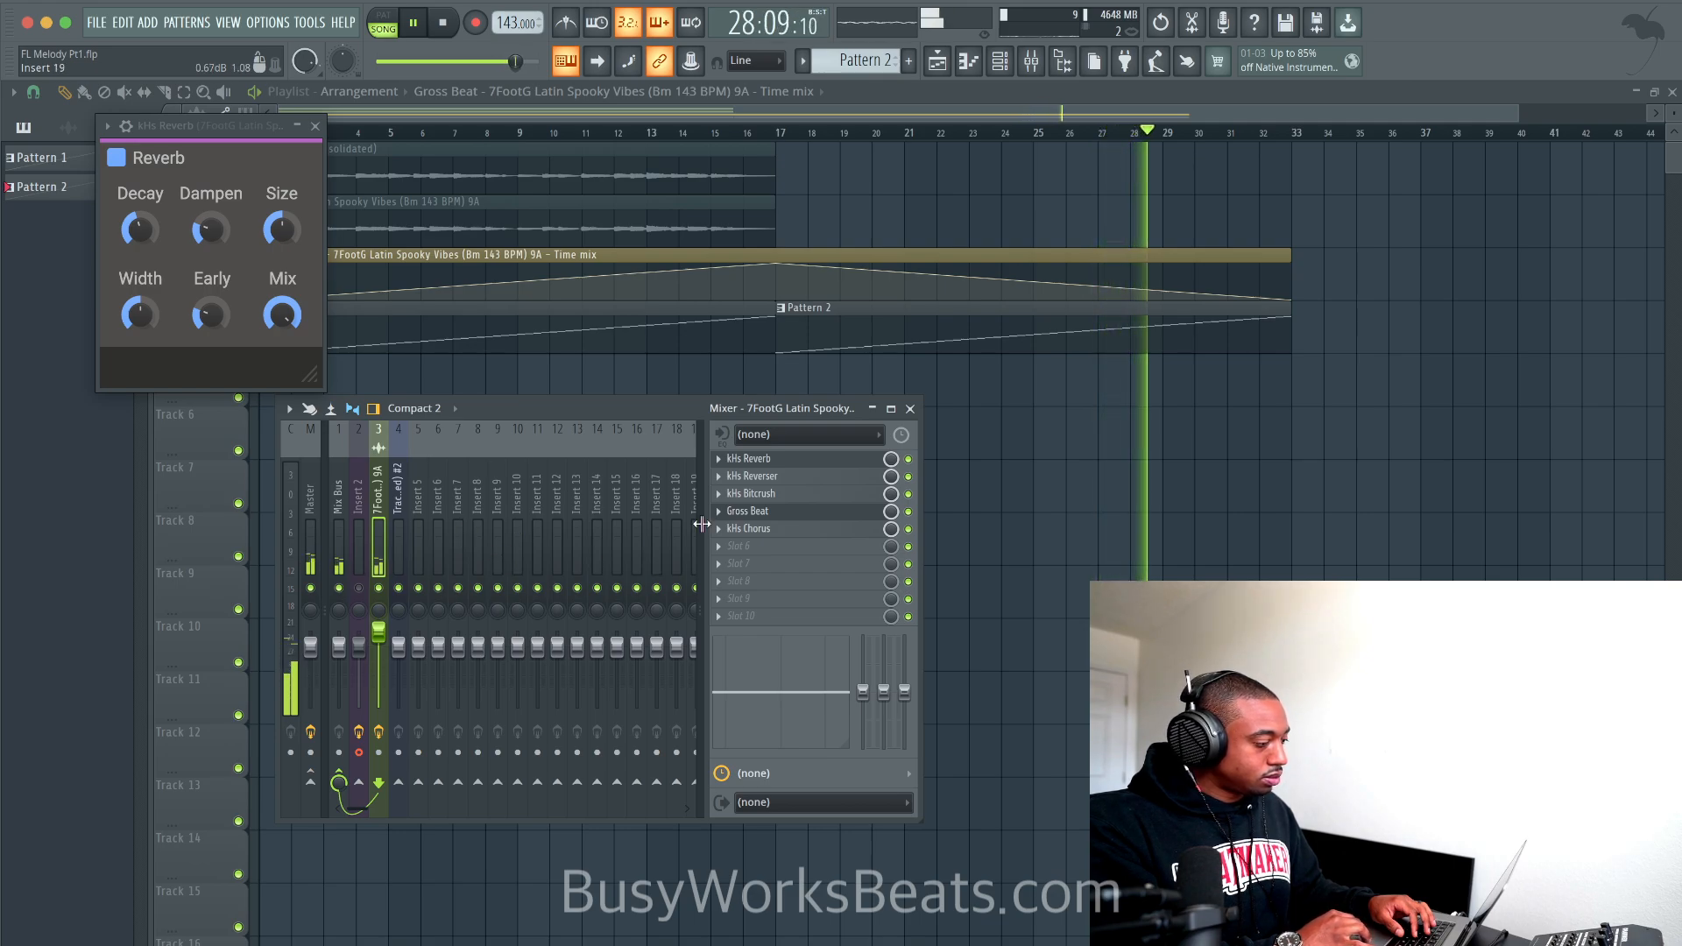
pyautogui.moveTo(282, 314)
pyautogui.mouseDown()
pyautogui.moveTo(282, 354)
pyautogui.moveTo(285, 311)
pyautogui.mouseUp()
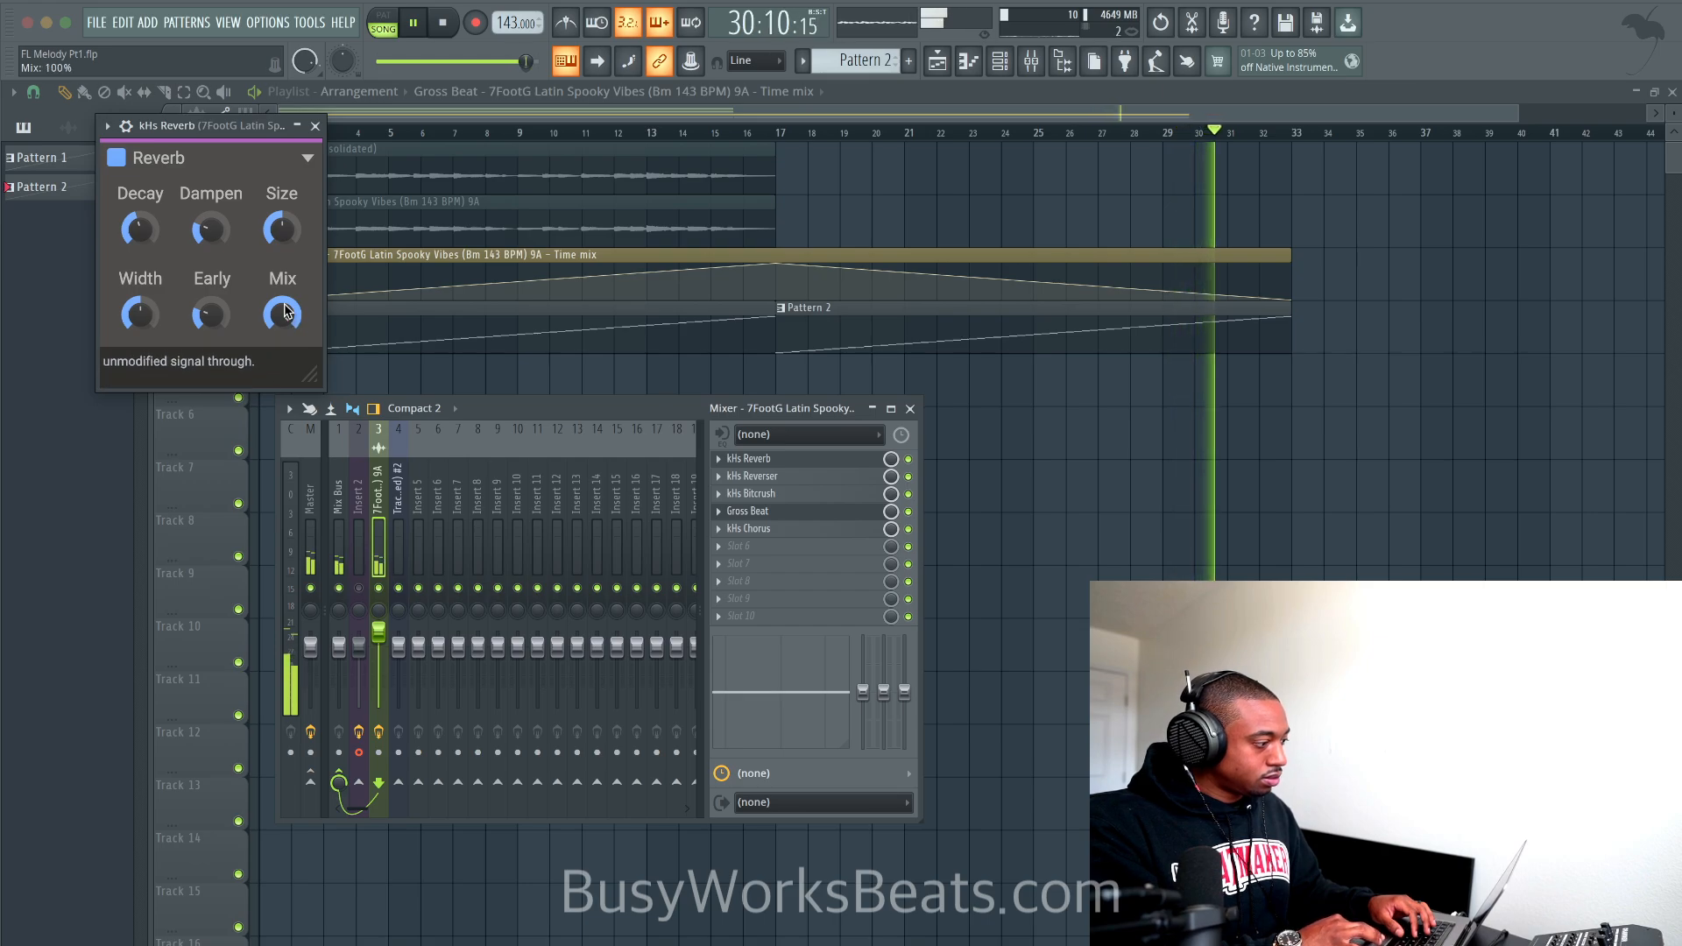
# Step: Create an automation clip for the mix level of kHs Reverb on mixer track 3 and close the plugin and mixer
pyautogui.rightClick(891, 462)
pyautogui.click(945, 601)
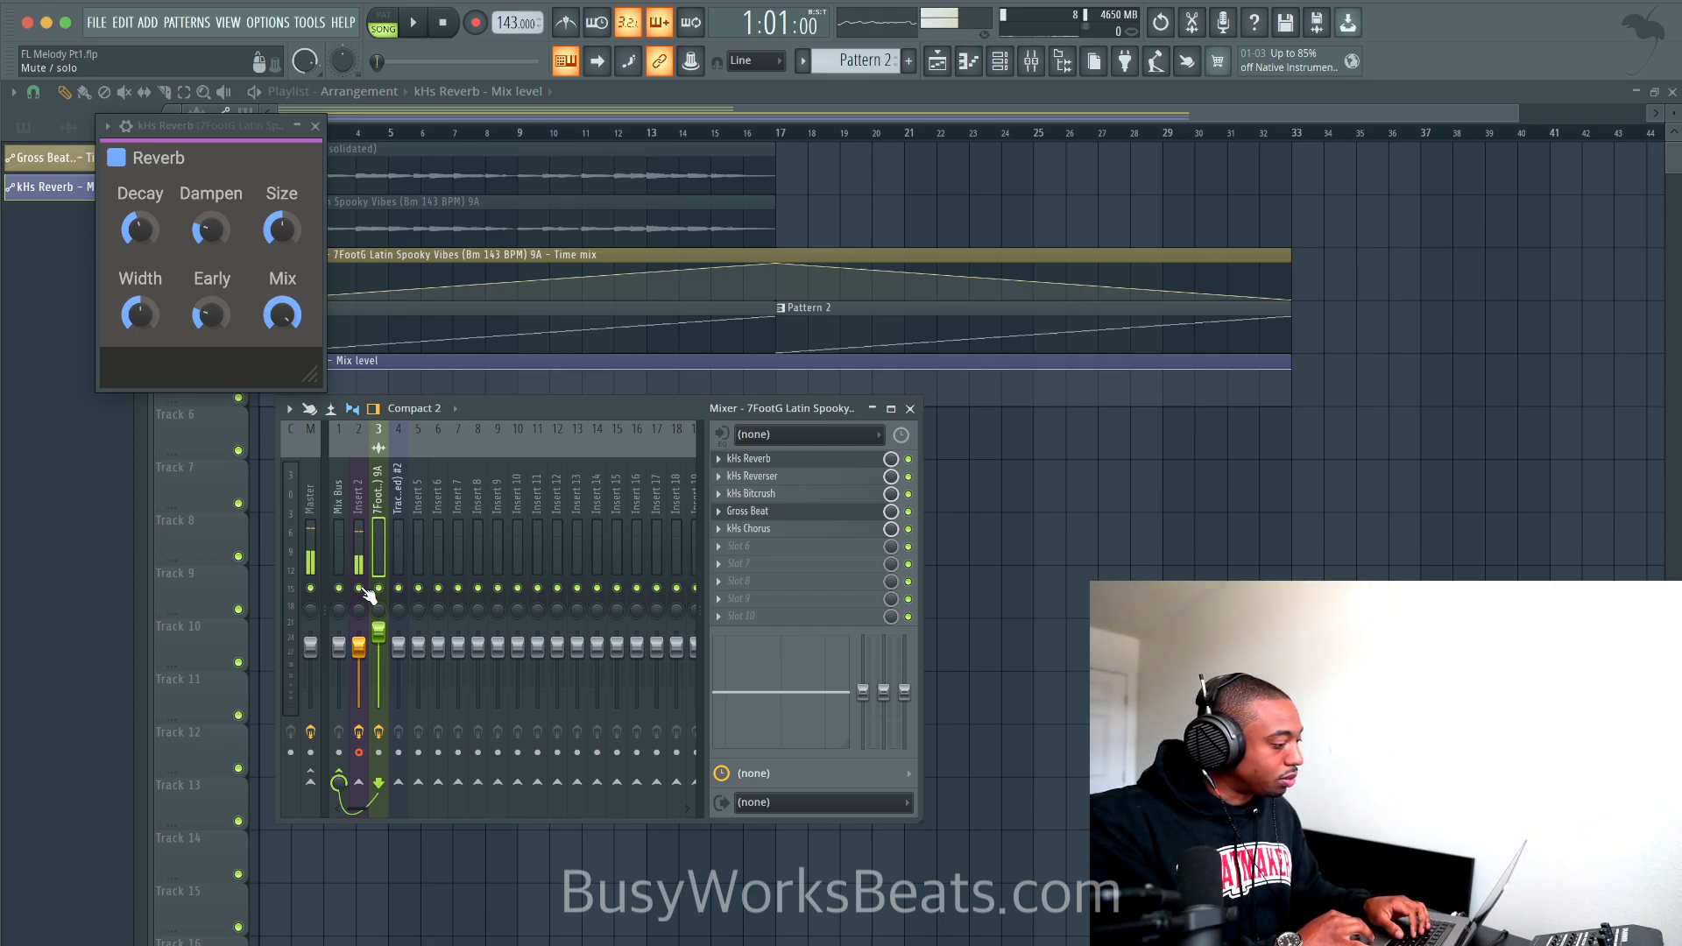
pyautogui.click(316, 127)
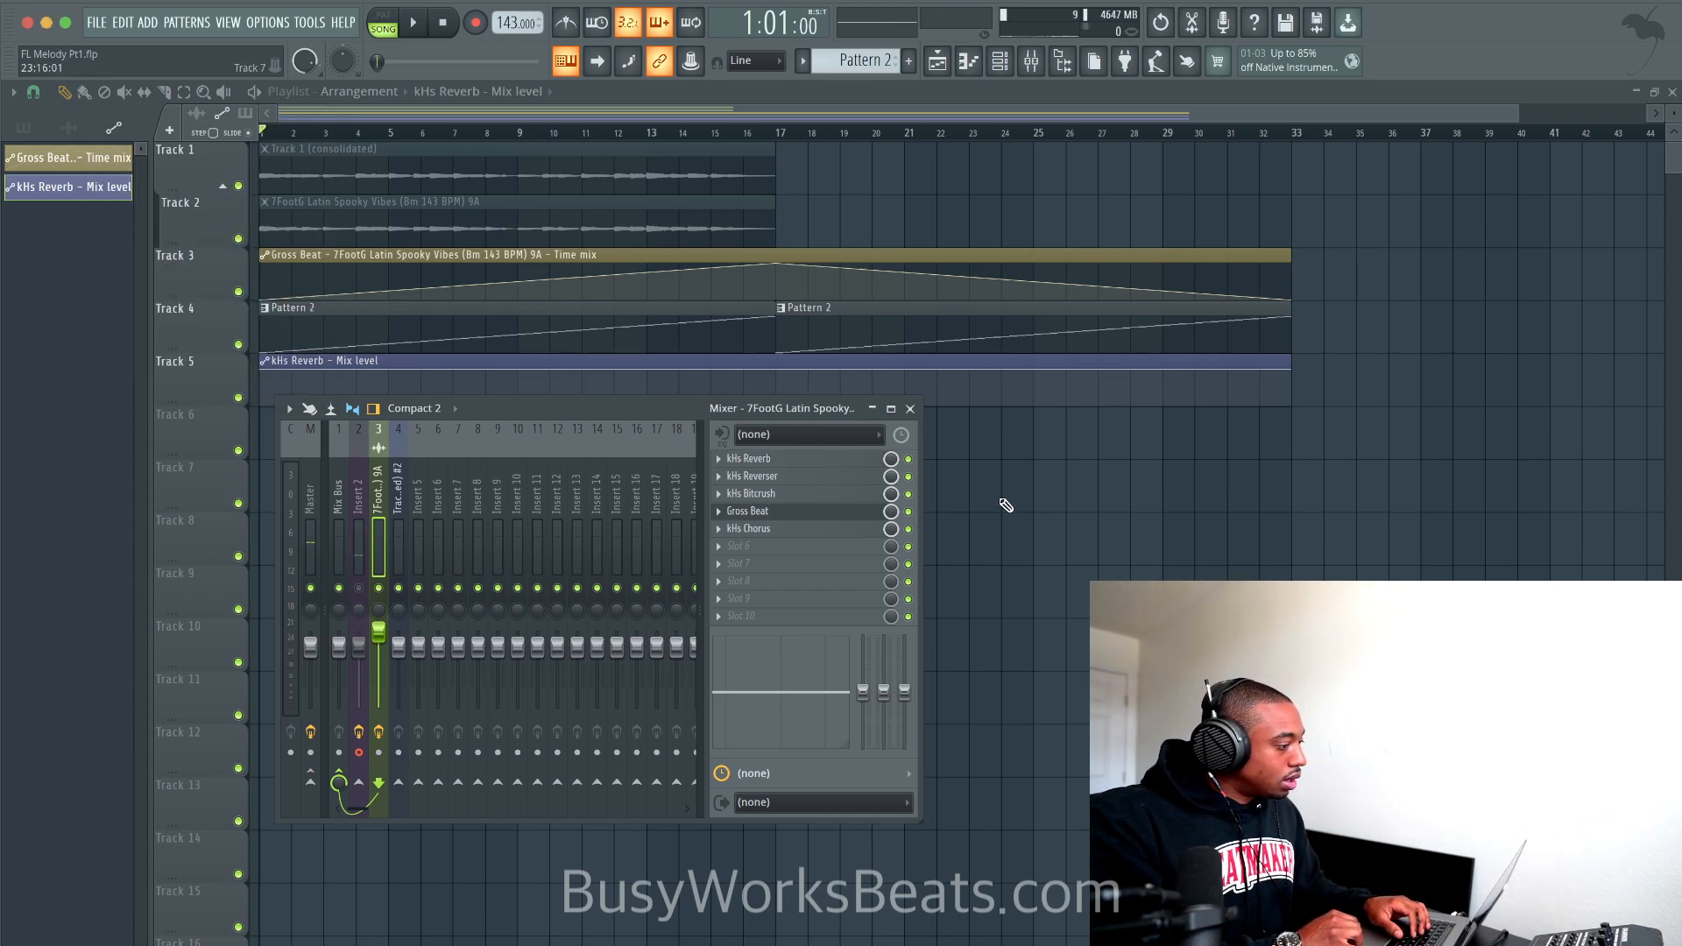
pyautogui.press('F9')
# Step: Shape the kHs Reverb mix level automation to curve from 0% at bar 1 to its peak at bar 17 and back to 0% at bar 33
pyautogui.moveTo(266, 372); pyautogui.dragTo(327, 481)
pyautogui.press('space')
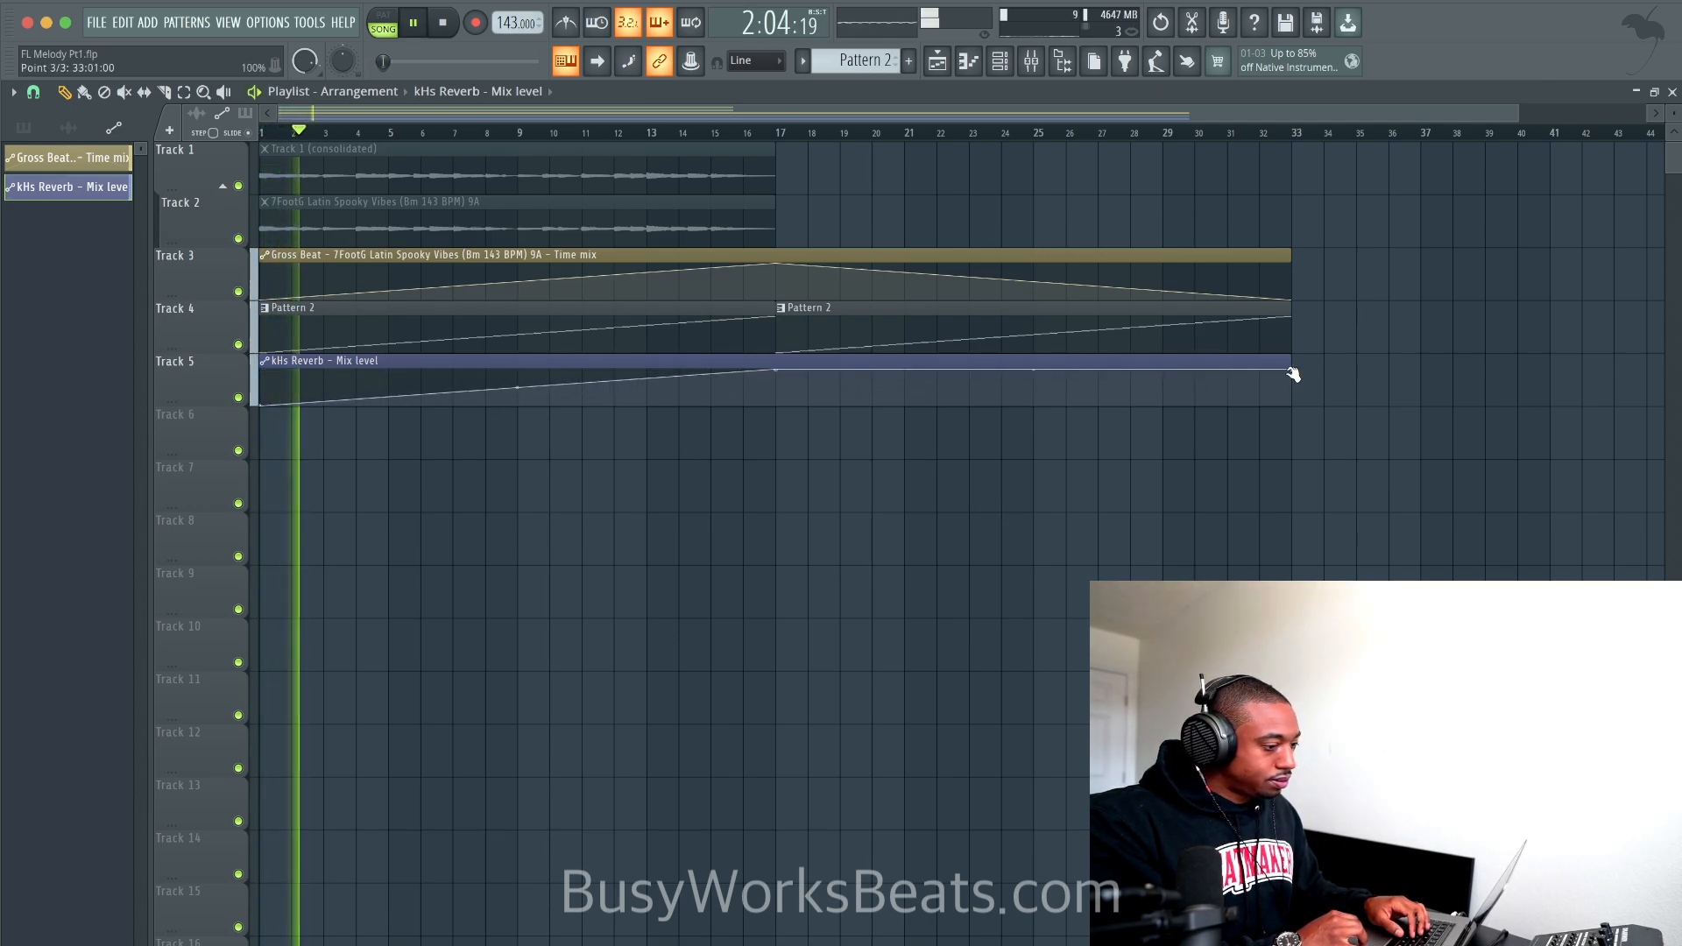
pyautogui.moveTo(1292, 369); pyautogui.dragTo(1303, 435)
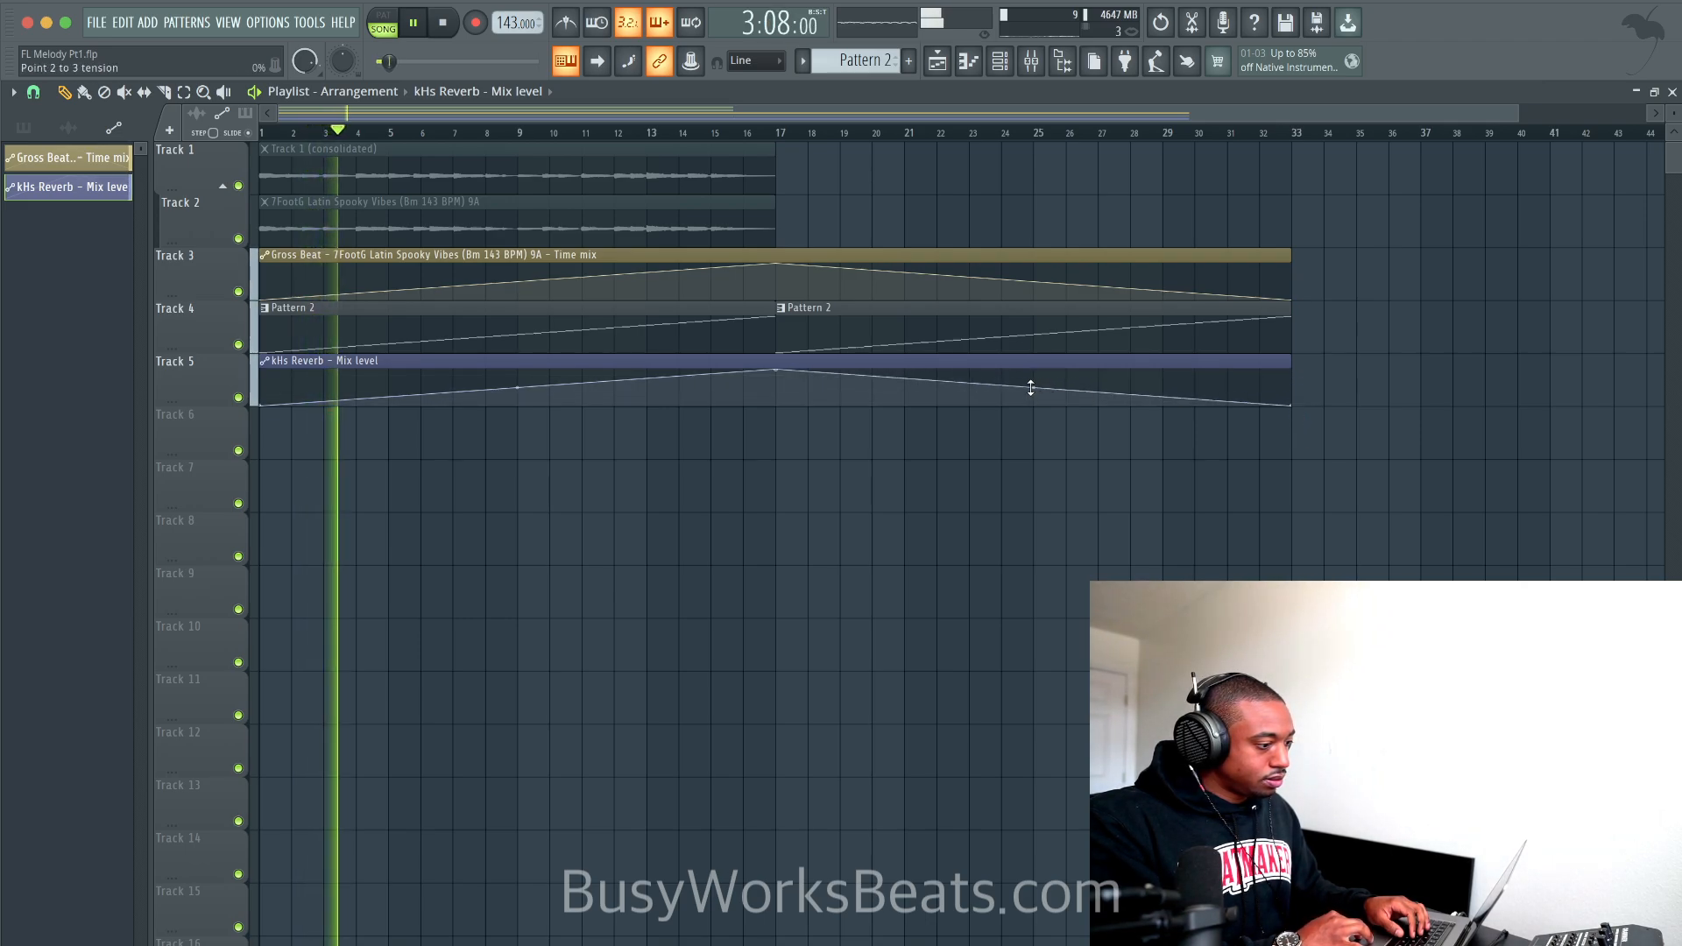
pyautogui.moveTo(1033, 387); pyautogui.dragTo(518, 415)
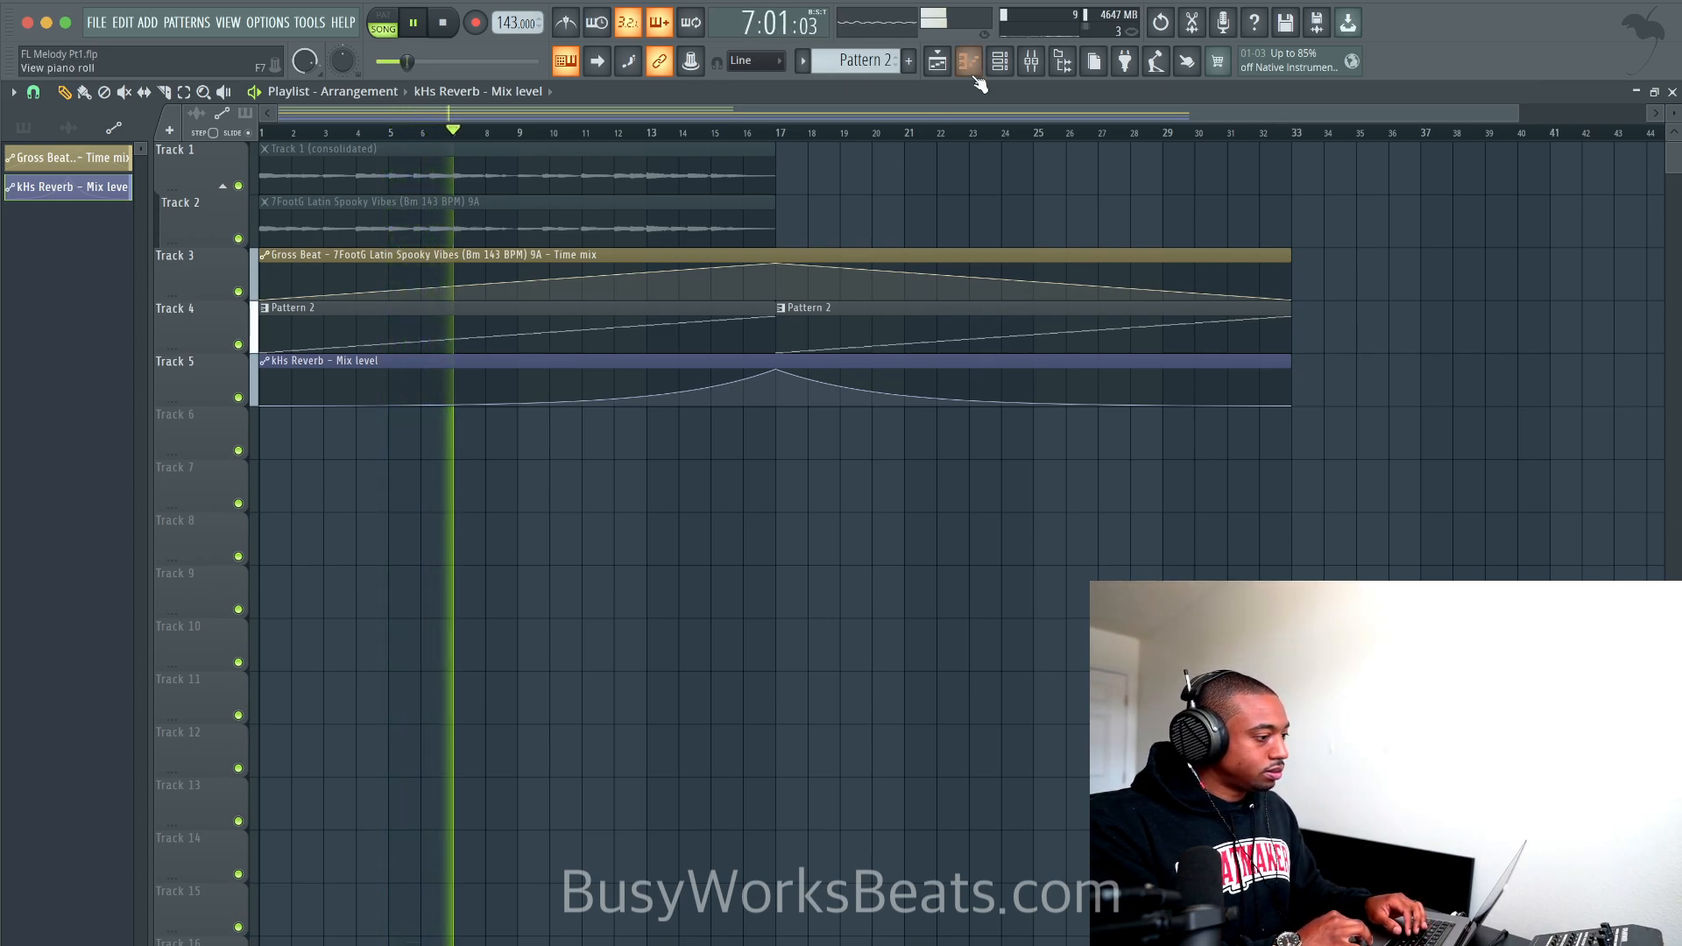
# Step: Show all channels in the channel rack and check the Fruity Slicer of Track 1 (consolidated) #2 and the mixer during playback
pyautogui.click(1002, 63)
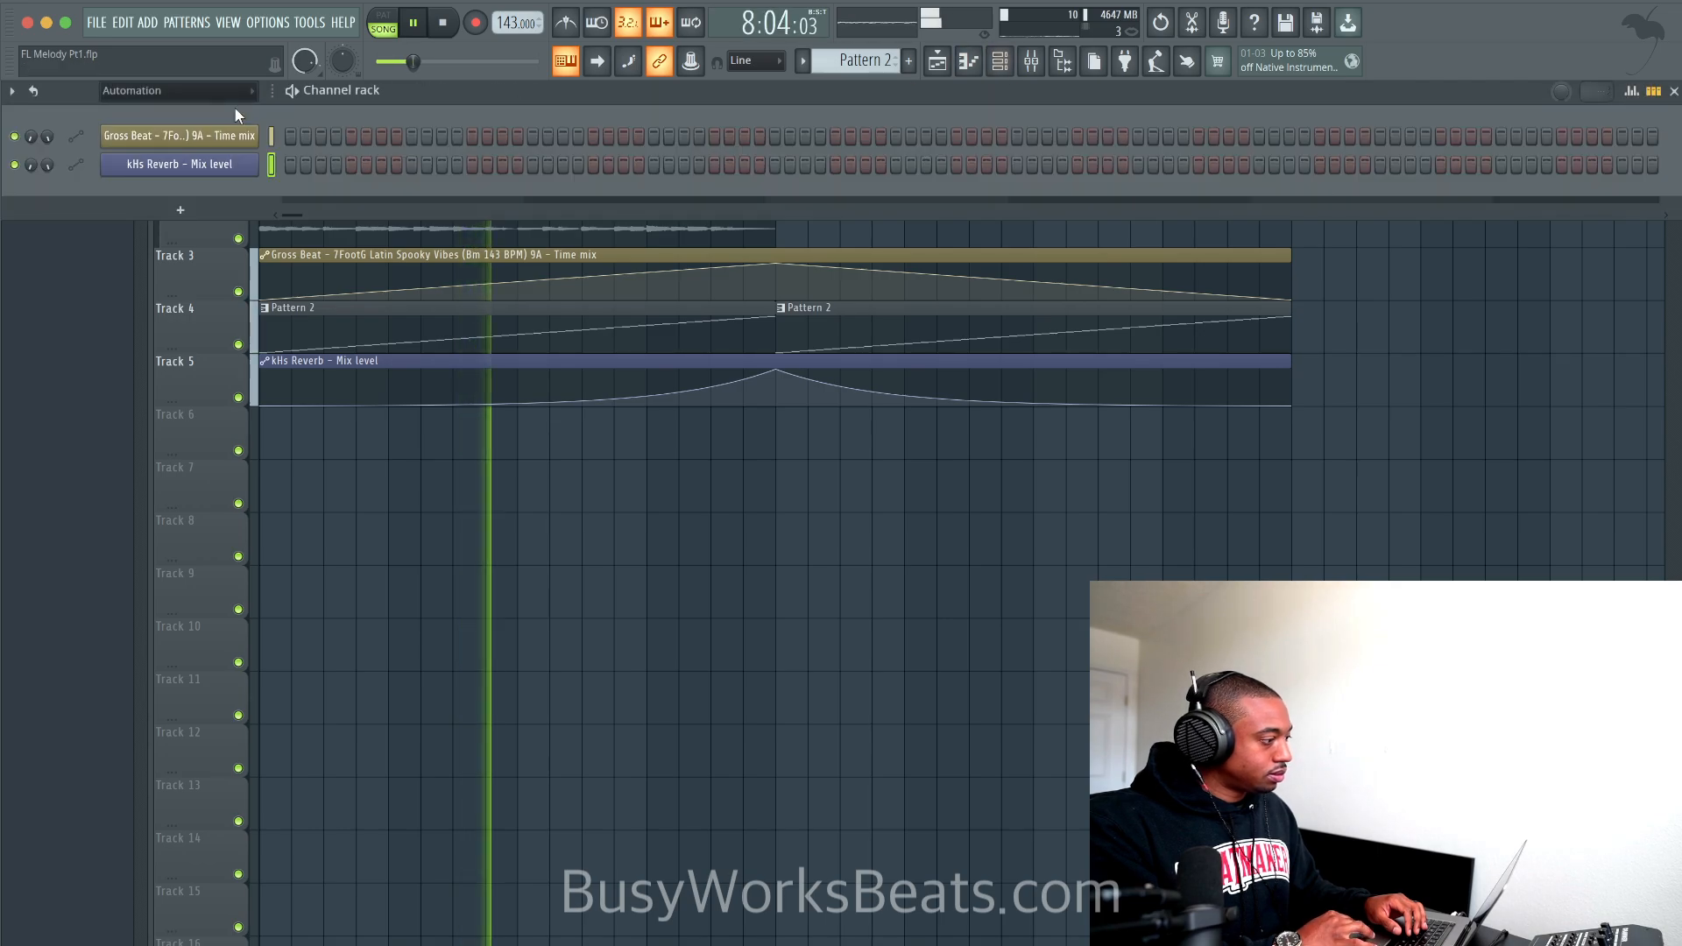
pyautogui.click(224, 91)
pyautogui.click(132, 120)
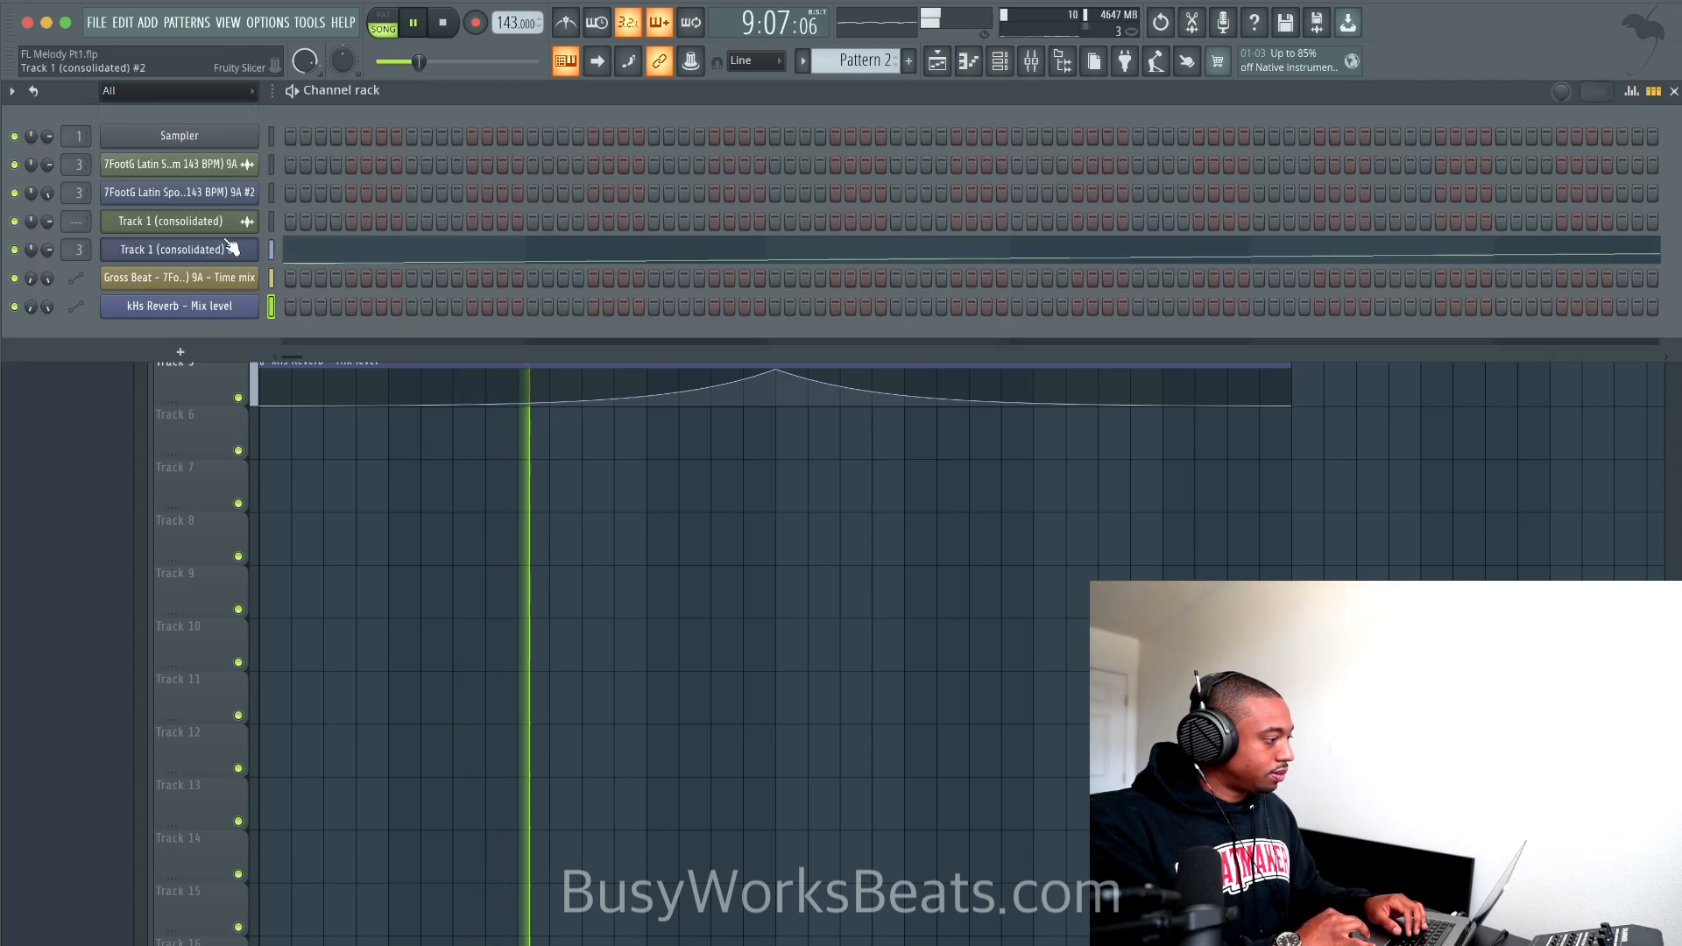
pyautogui.click(235, 250)
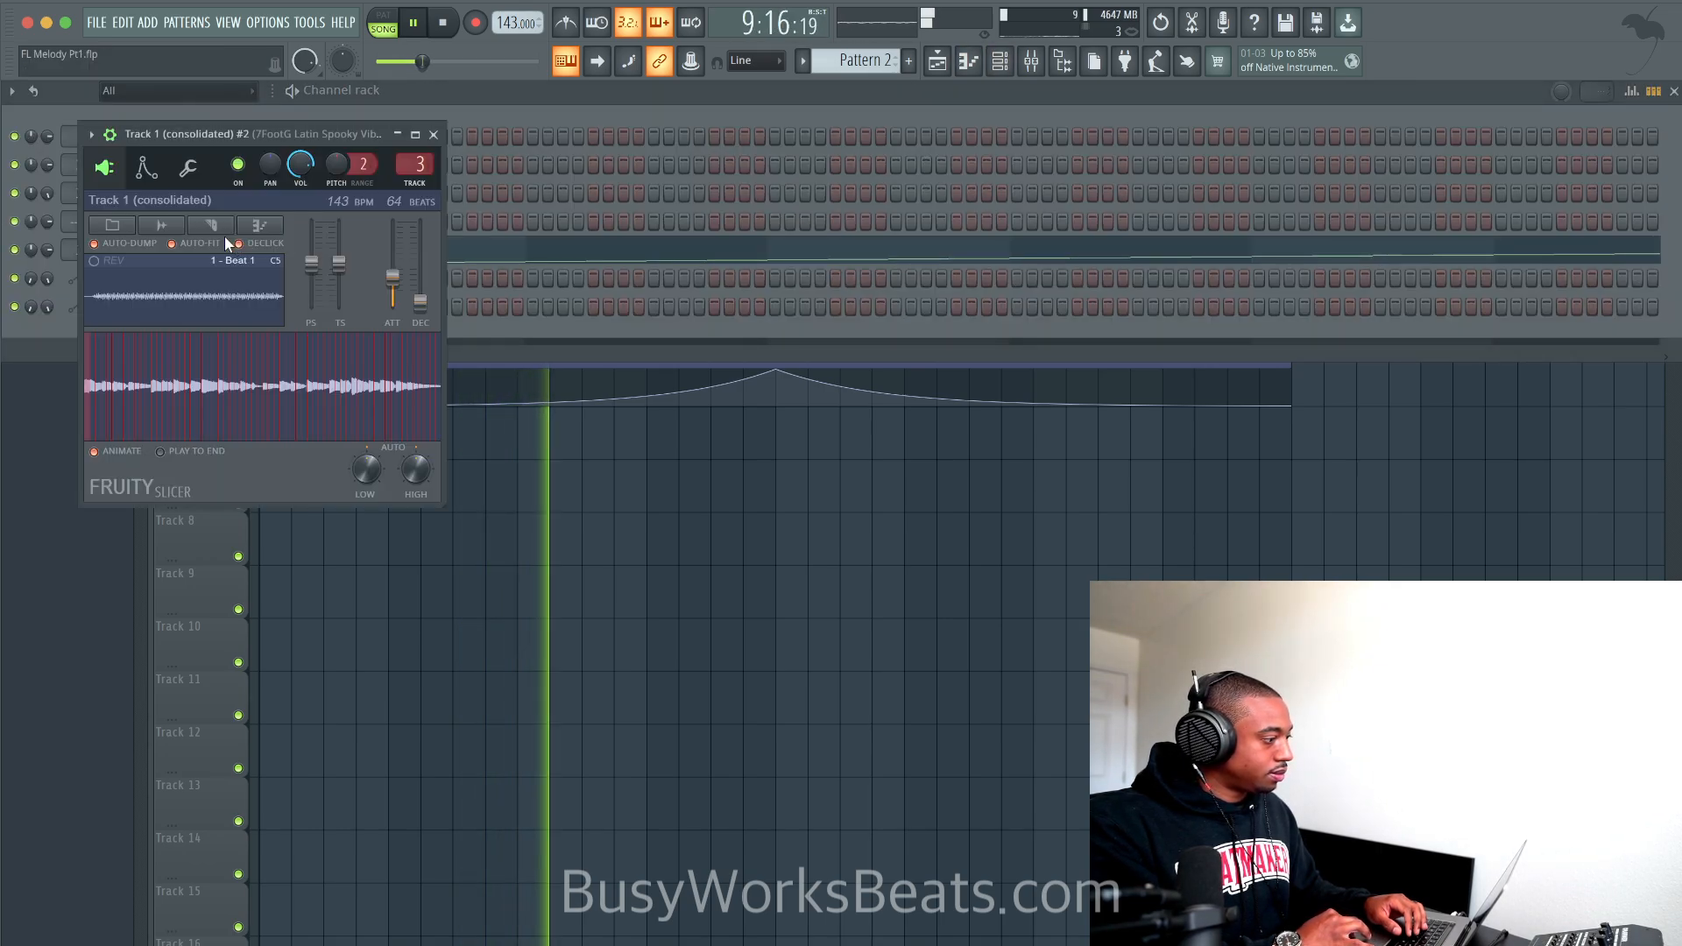
pyautogui.click(1008, 66)
pyautogui.click(1000, 66)
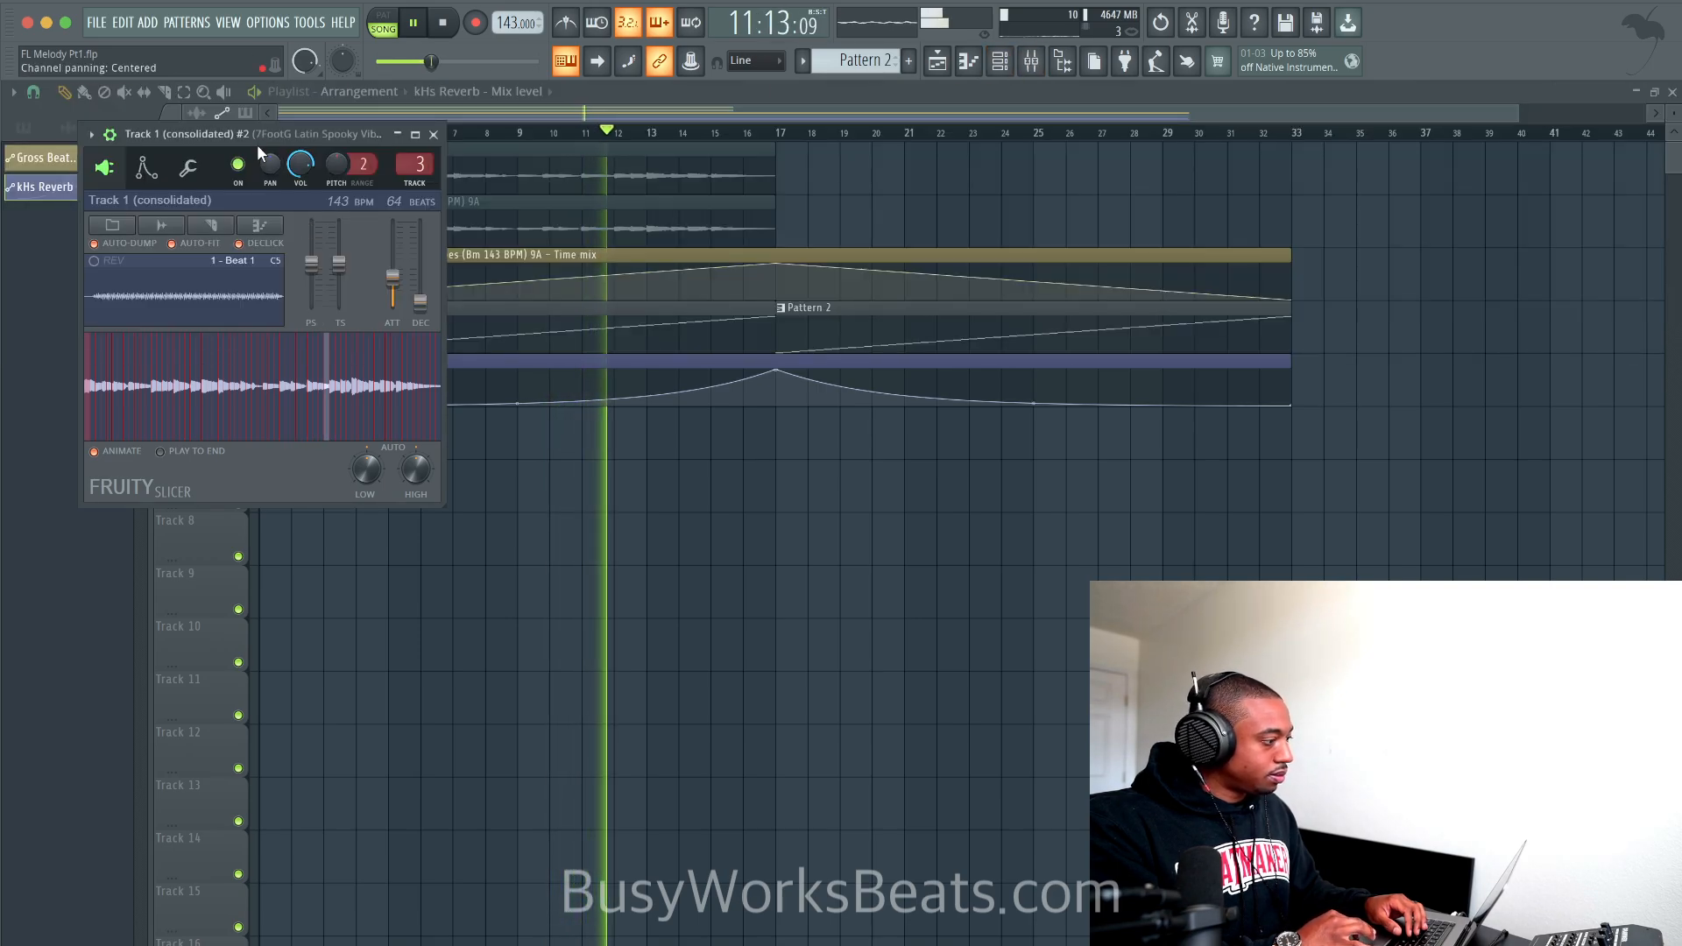
pyautogui.moveTo(254, 134); pyautogui.dragTo(421, 447)
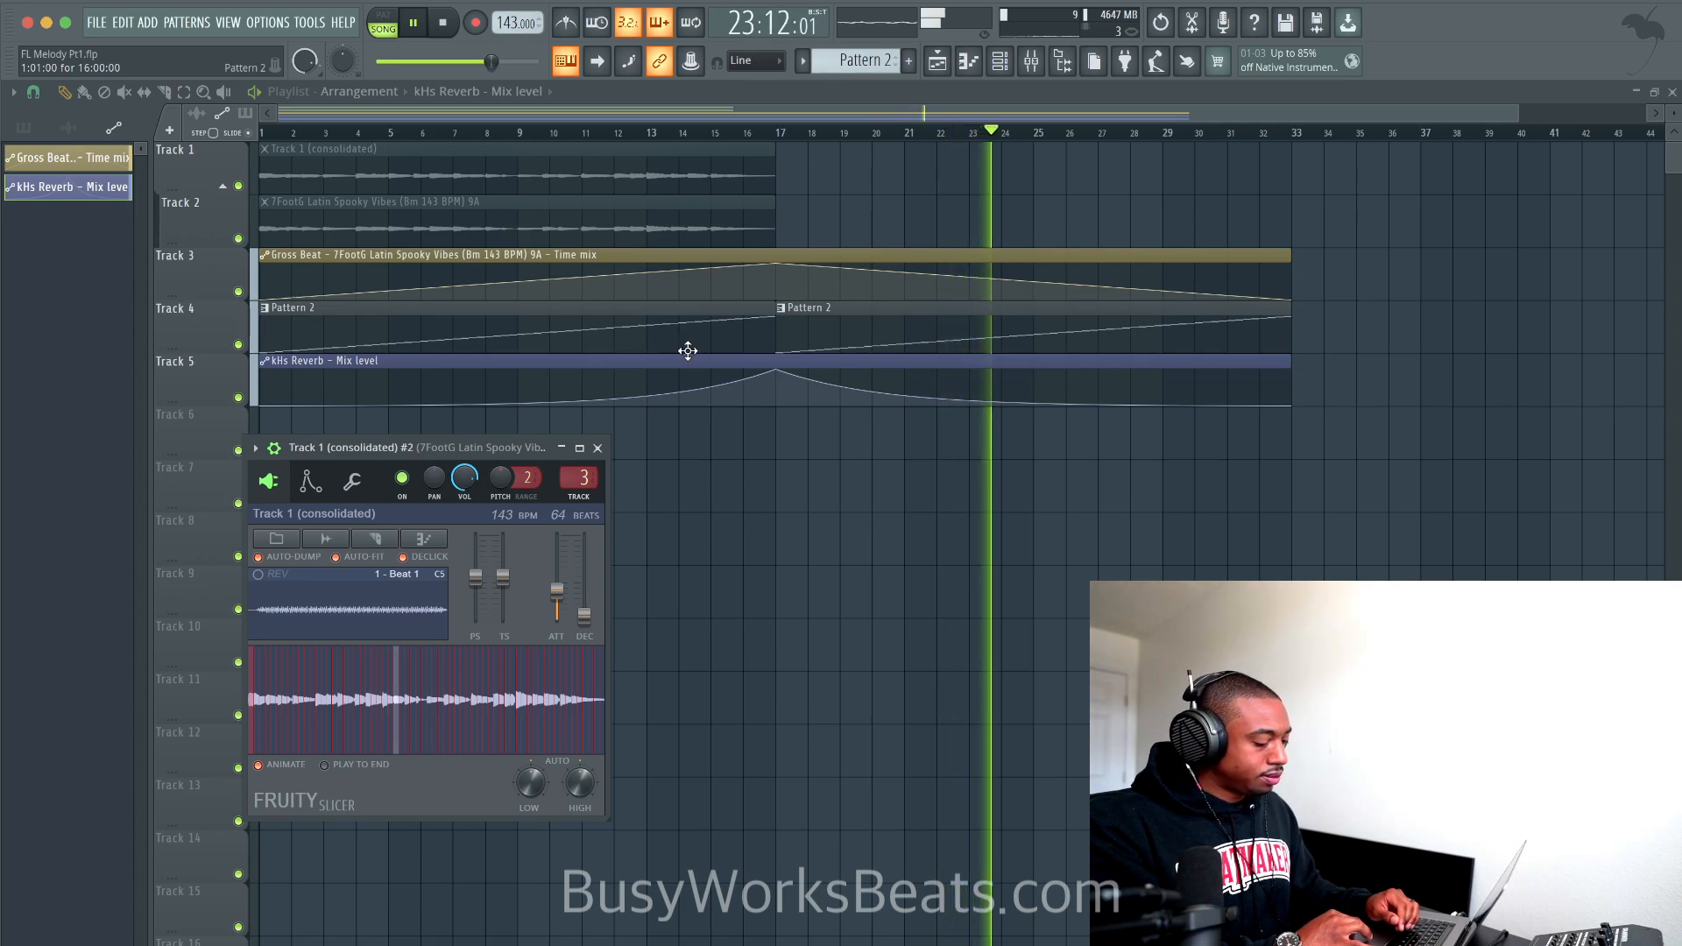
pyautogui.click(1031, 61)
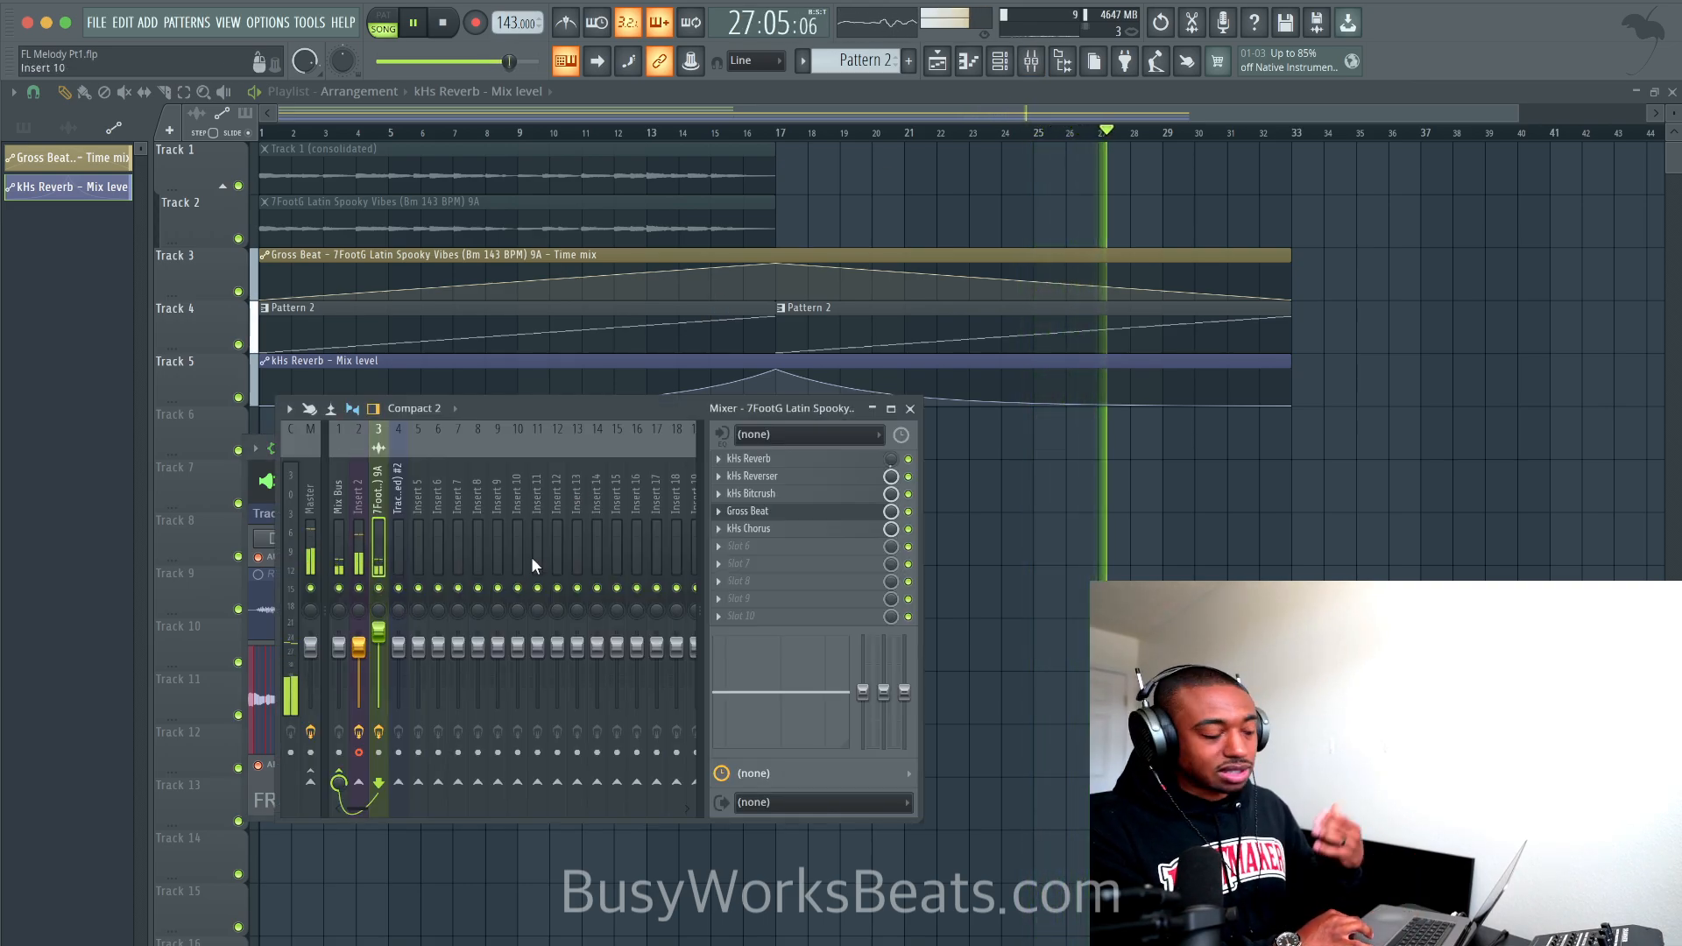
pyautogui.click(910, 409)
# Step: Create an empty Pattern 3 and add a FLEX instrument channel to the channel rack
pyautogui.click(1000, 60)
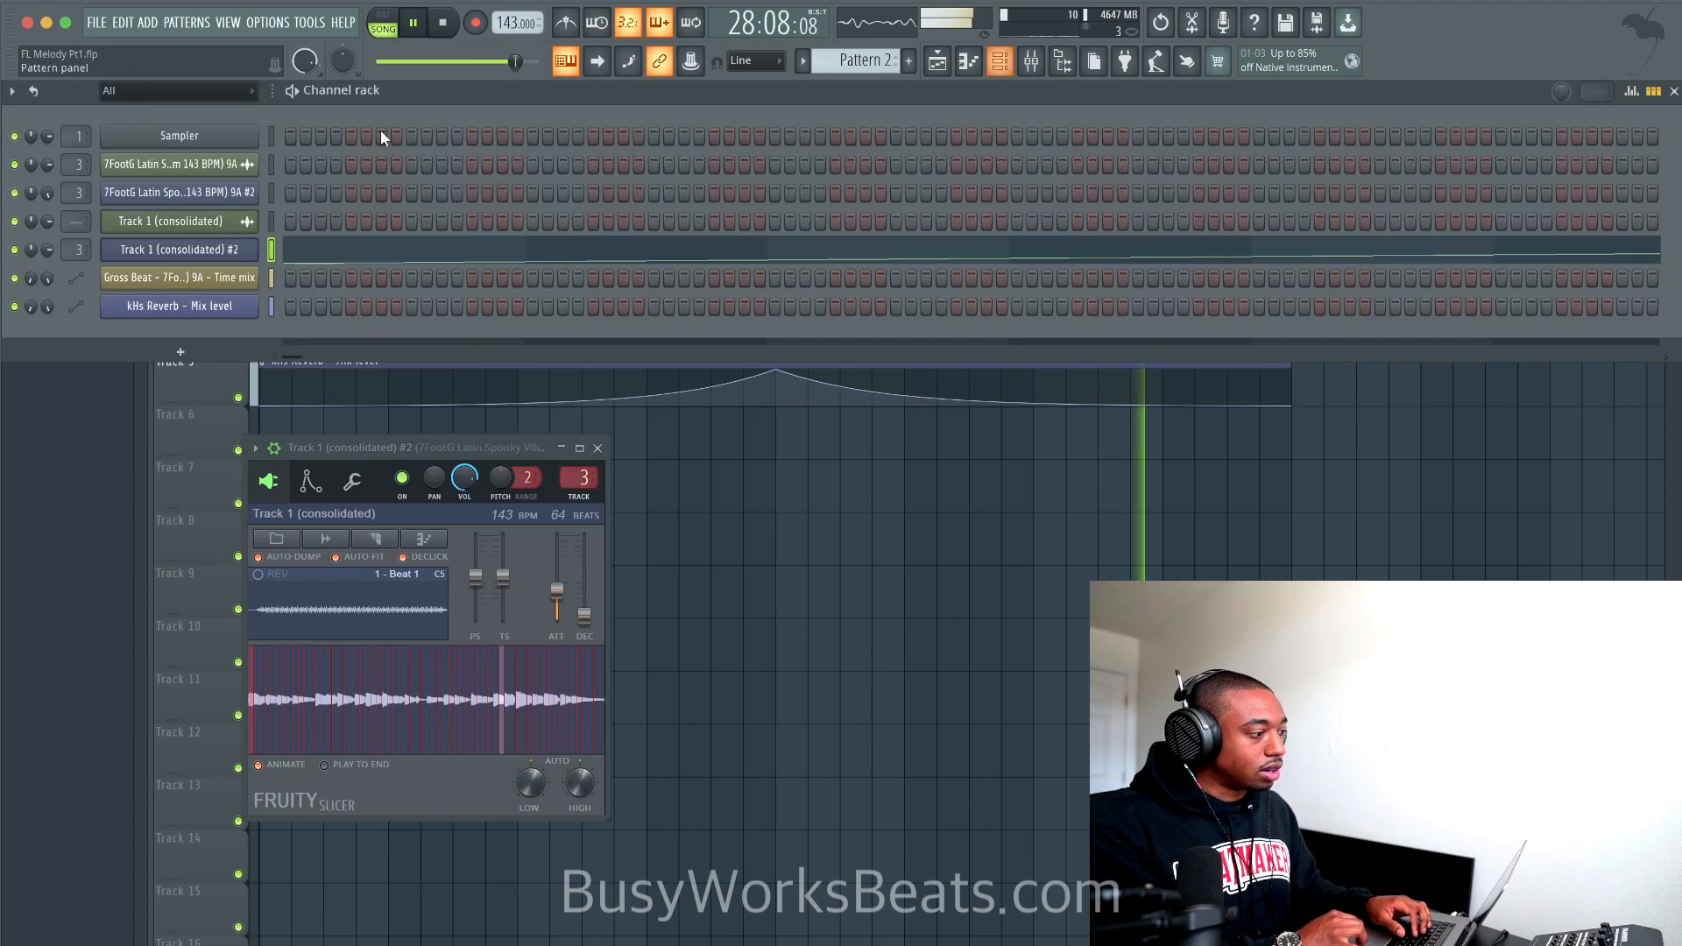
pyautogui.click(881, 61)
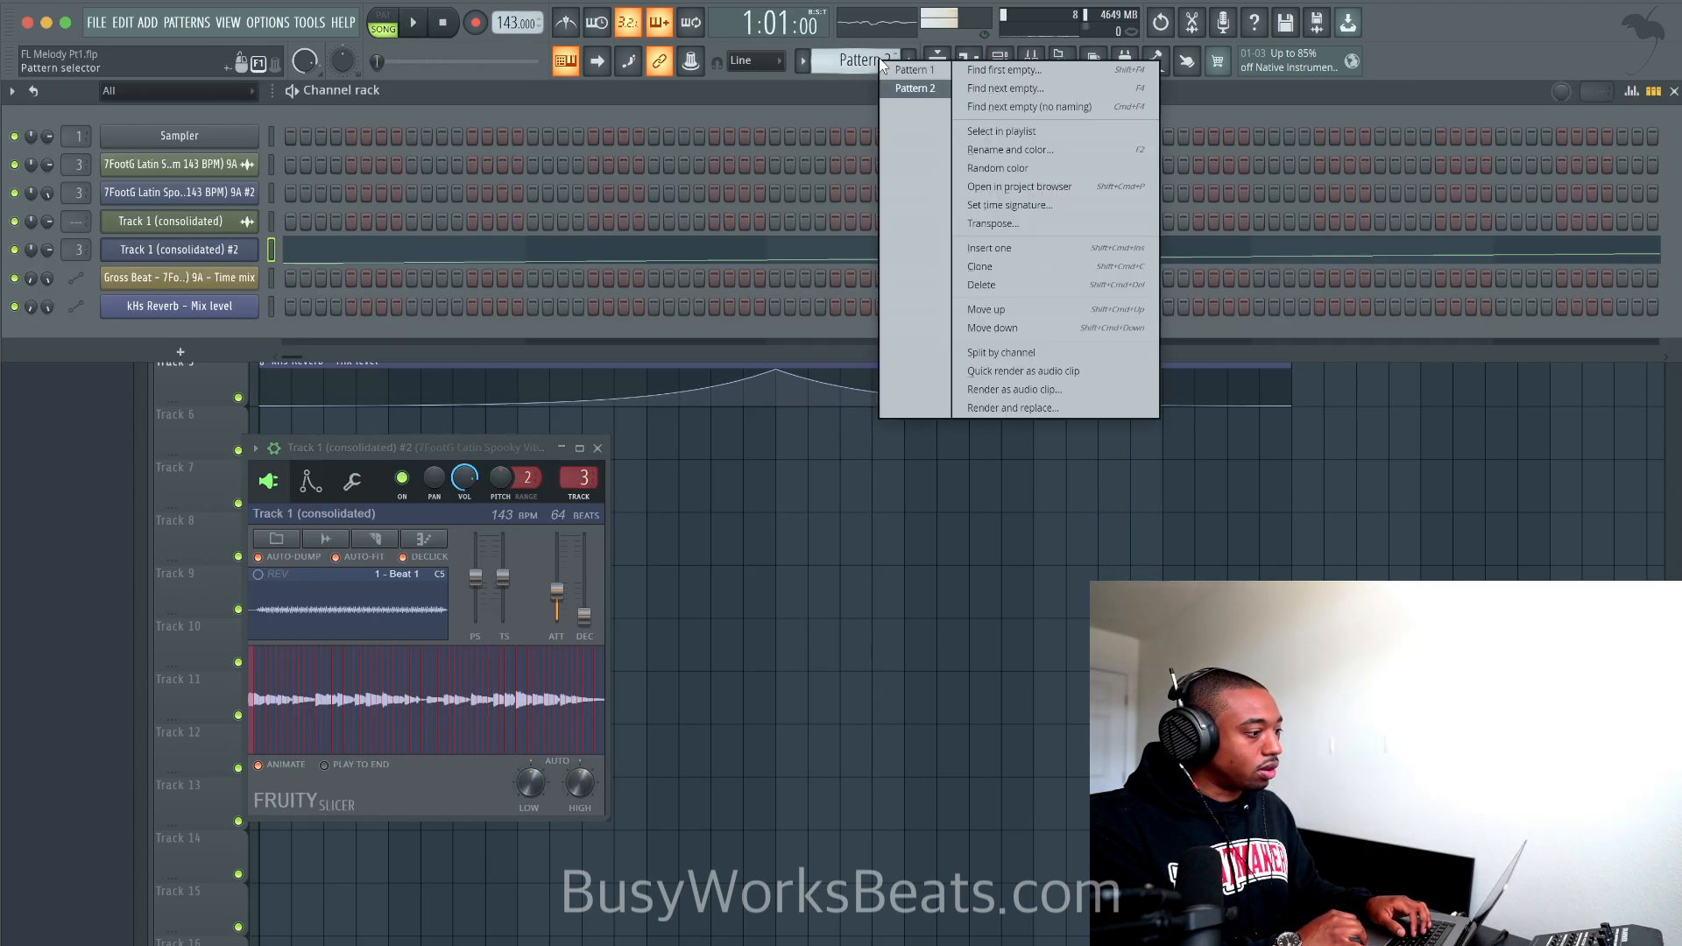
pyautogui.click(974, 70)
pyautogui.click(181, 351)
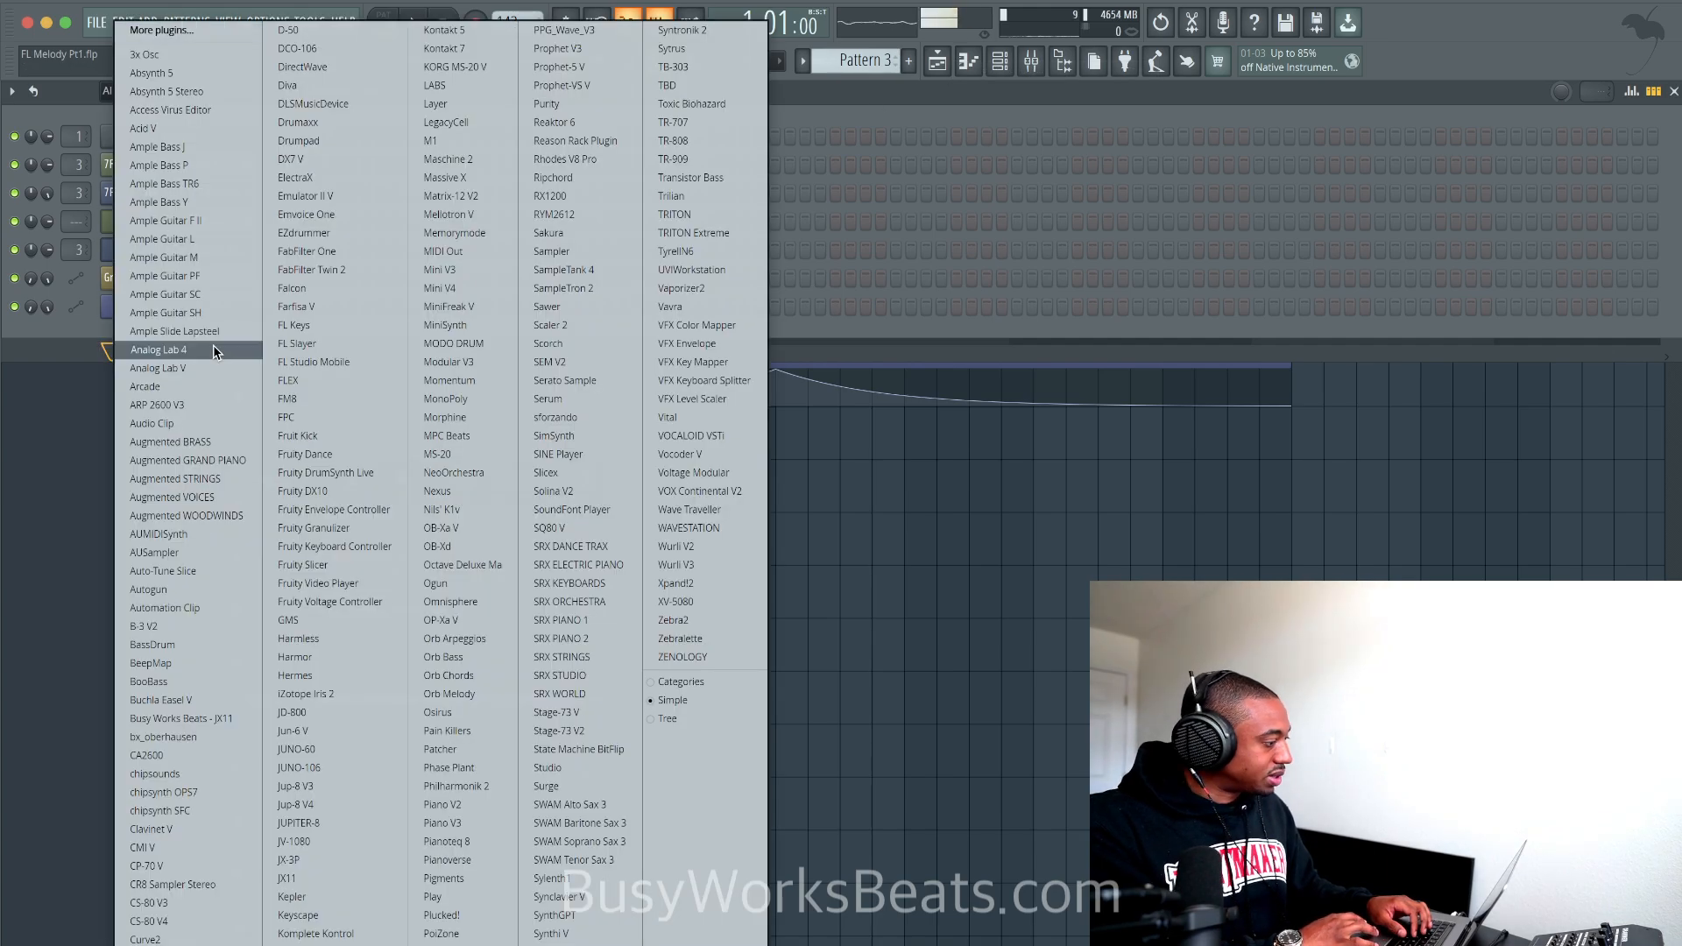
pyautogui.click(298, 380)
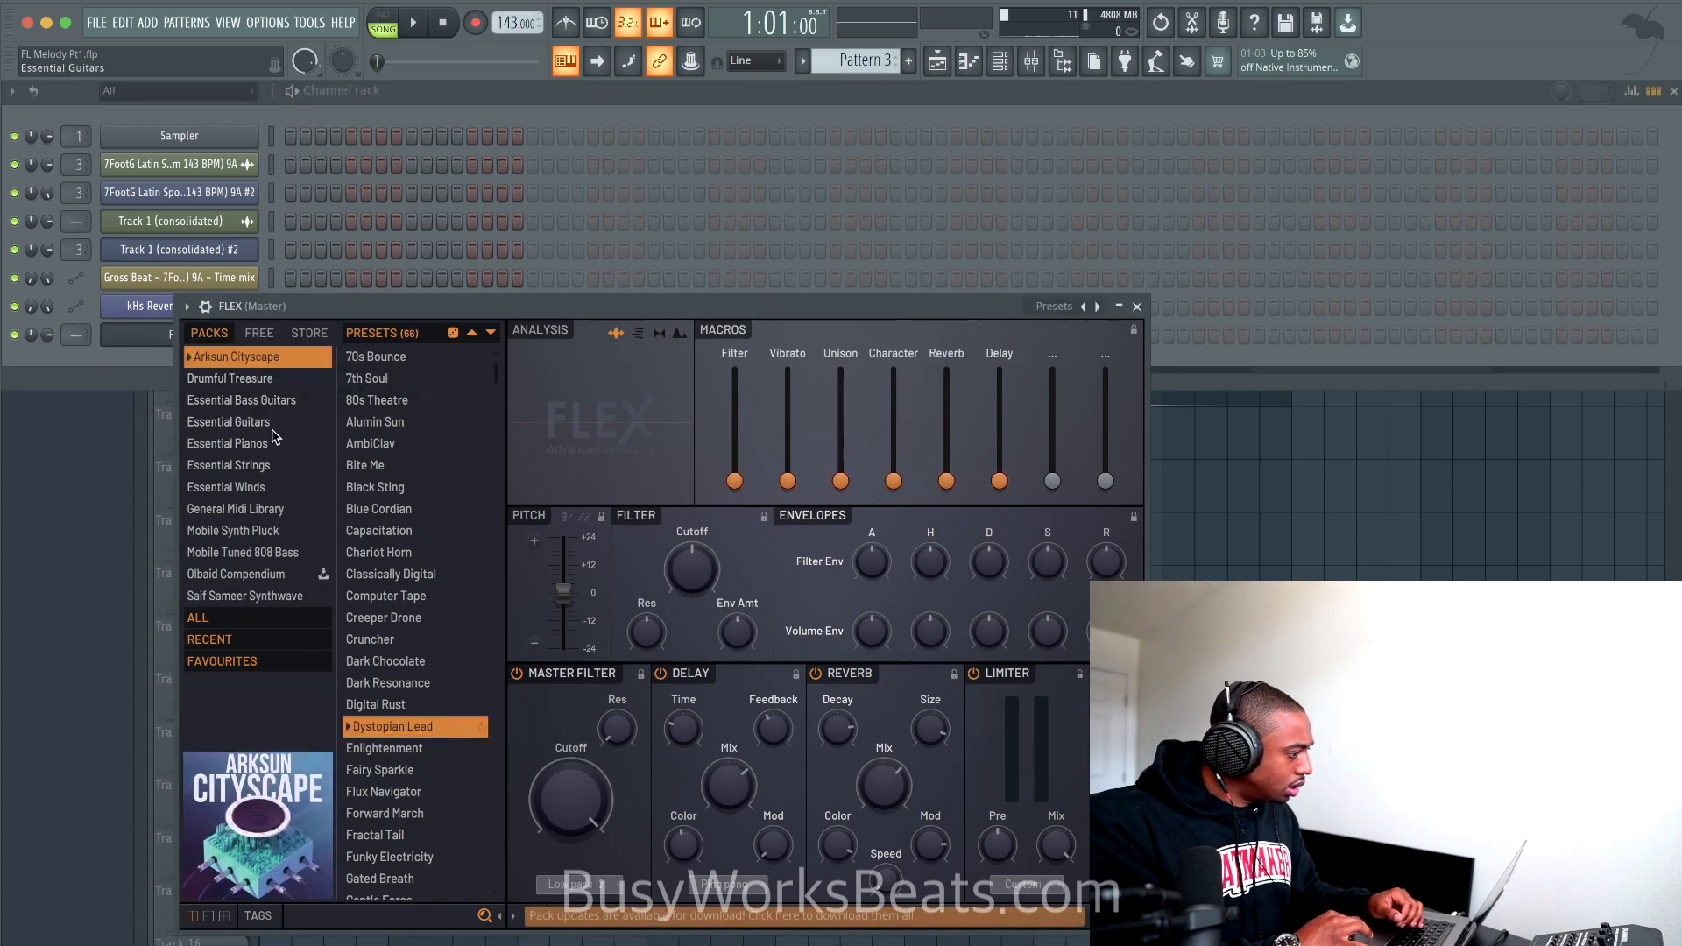
# Step: Load the Ace Nylon Lite preset from FLEX's Essential Guitars pack and close the instrument window
pyautogui.click(260, 333)
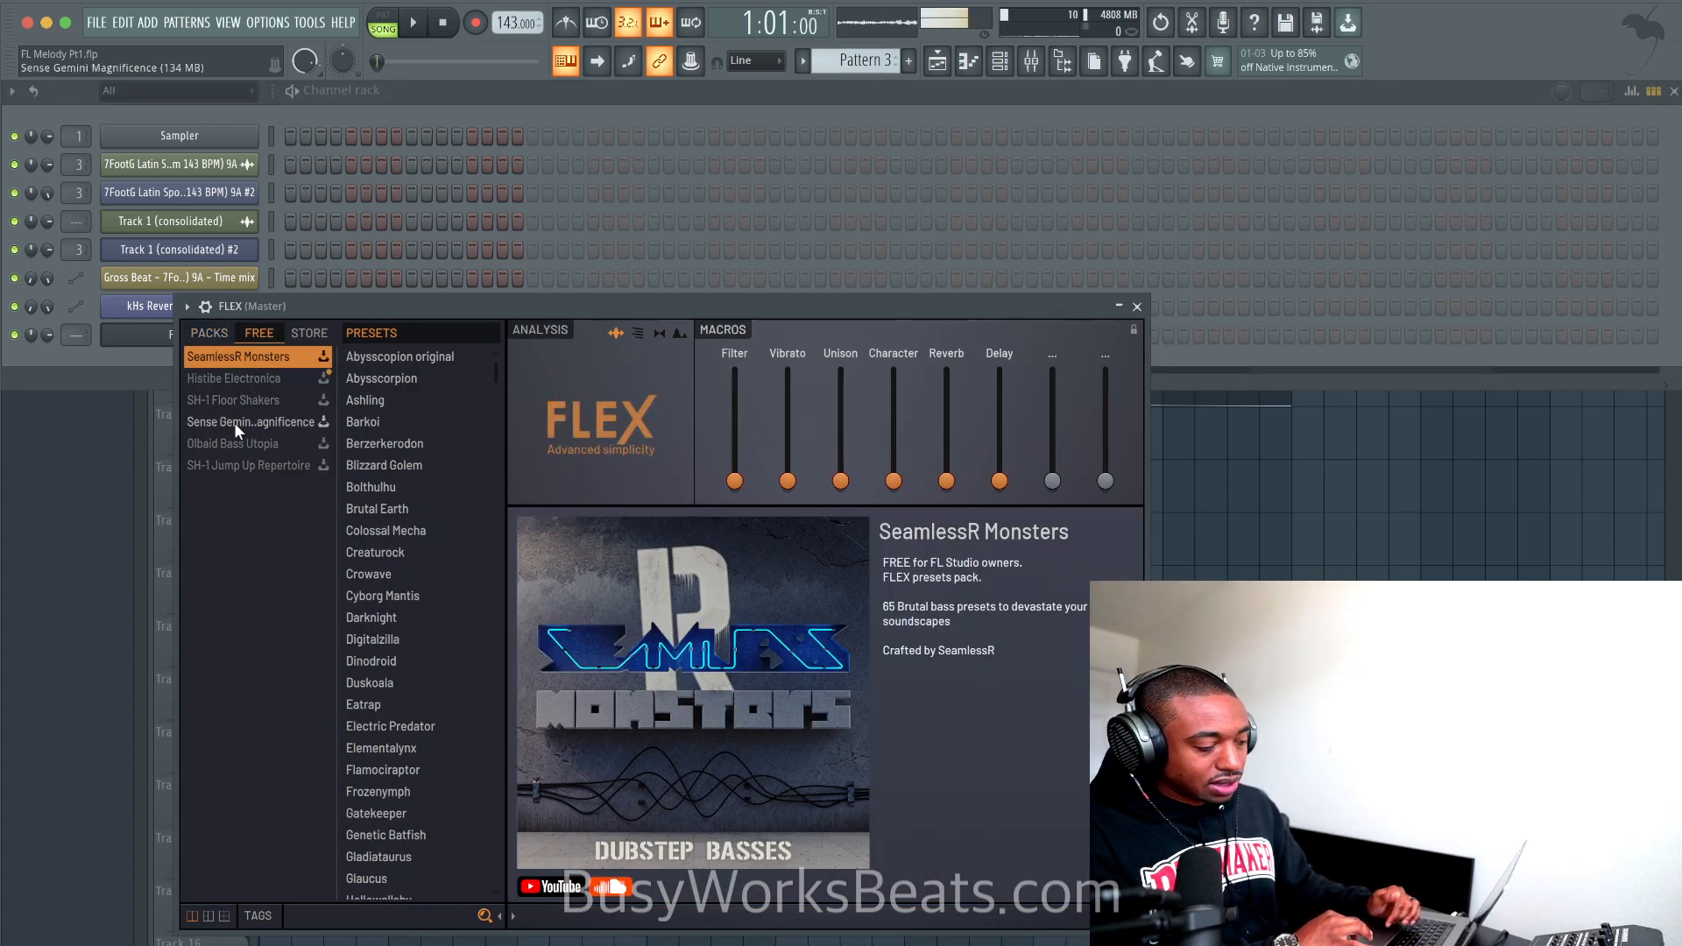
pyautogui.click(205, 335)
pyautogui.click(259, 423)
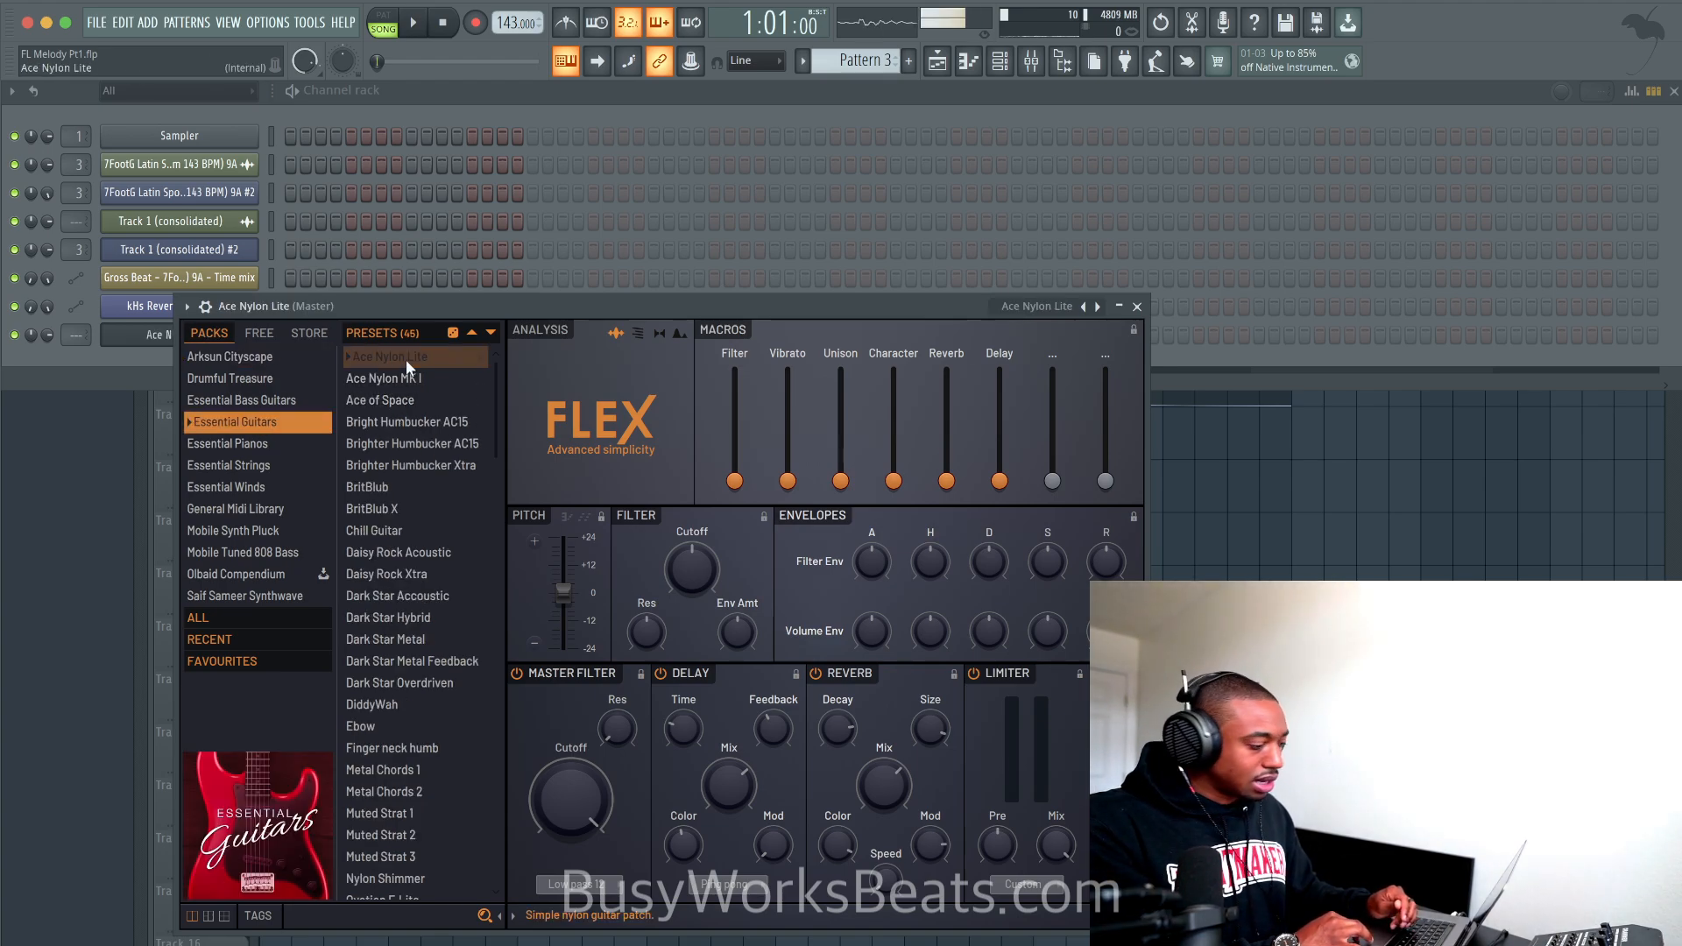
pyautogui.moveTo(917, 299); pyautogui.dragTo(1082, 245)
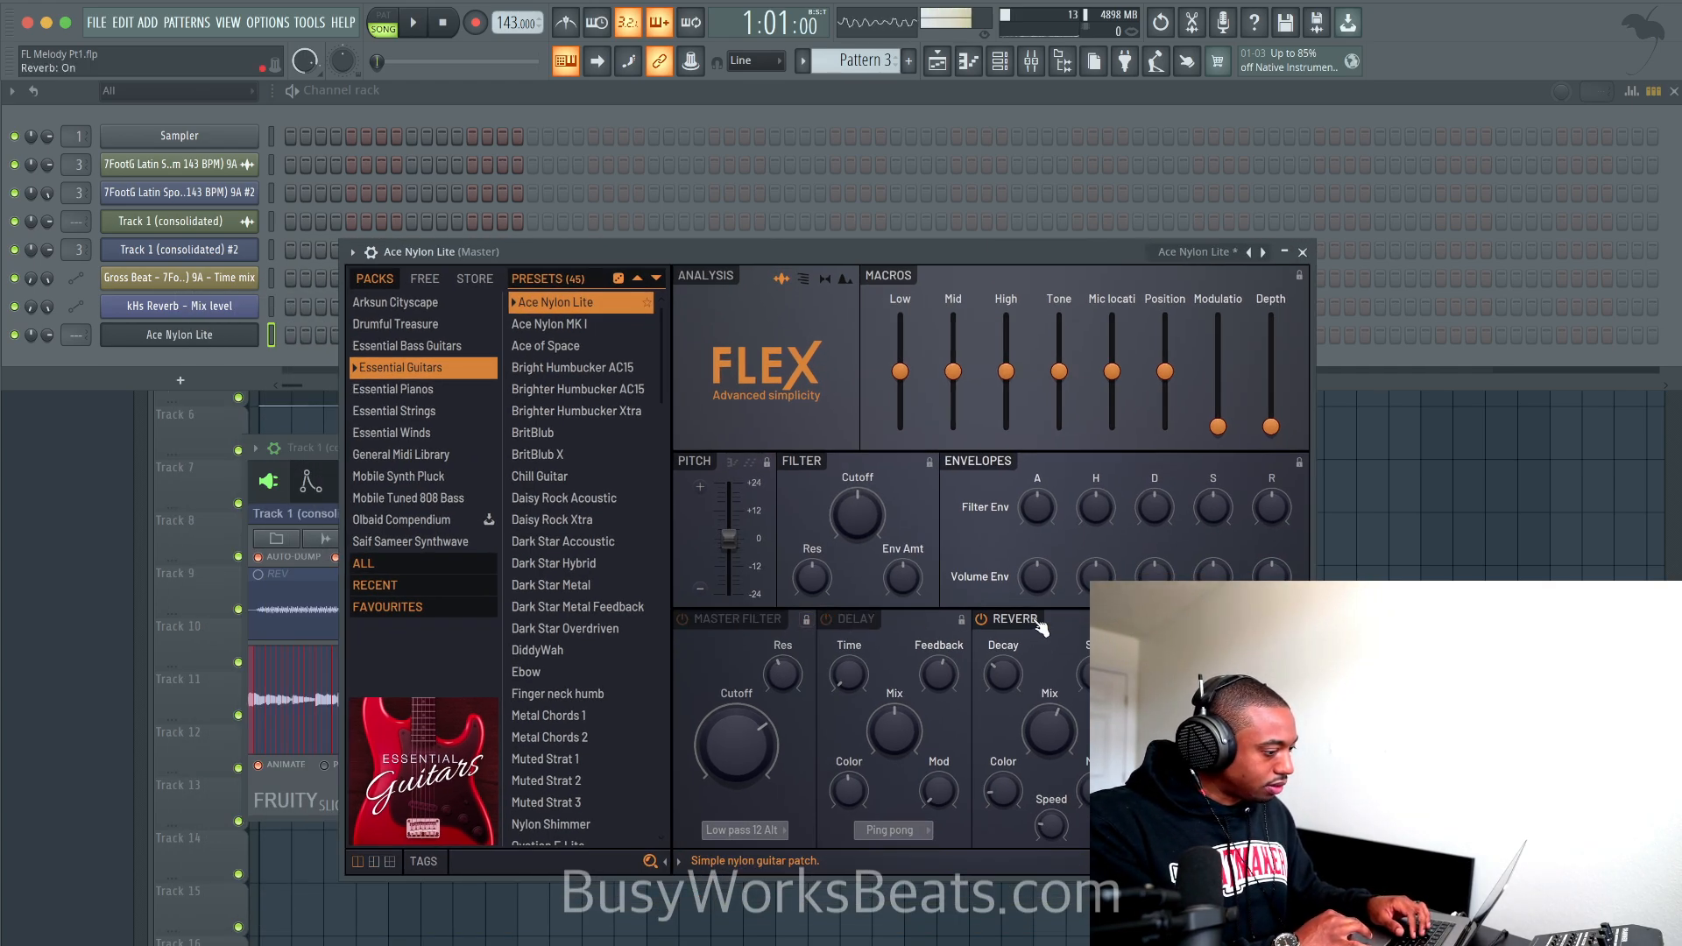
pyautogui.click(1304, 253)
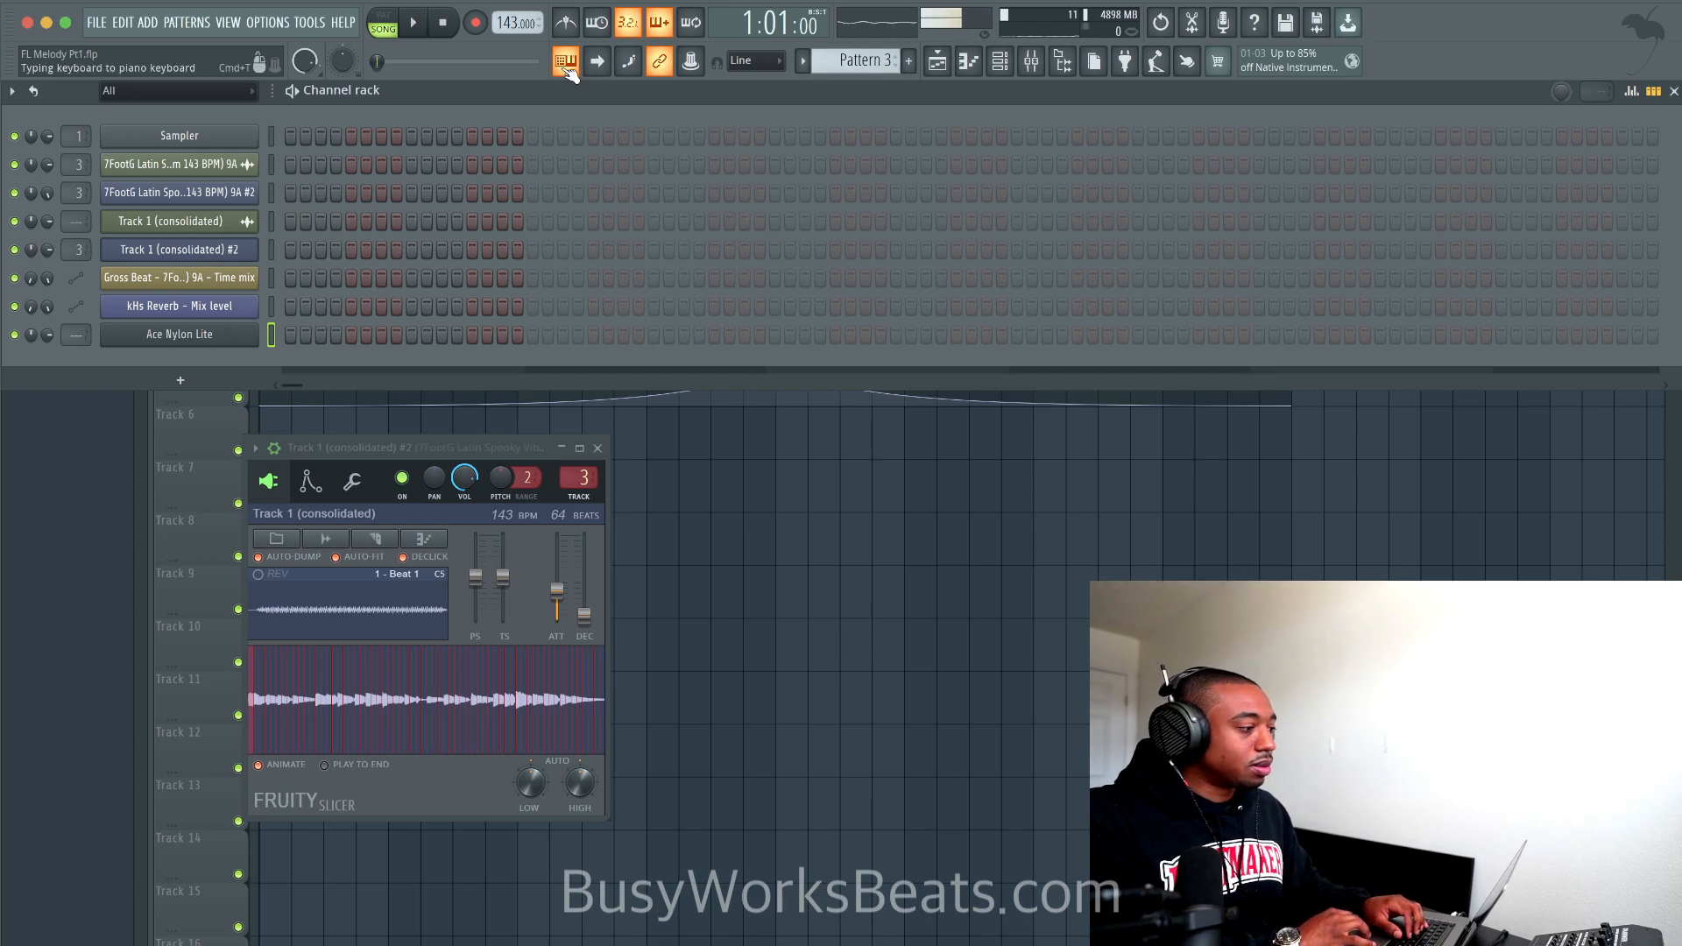
# Step: Rehearse melody notes on the Ace Nylon Lite channel with the typing keyboard while the arrangement plays
pyautogui.press('space')
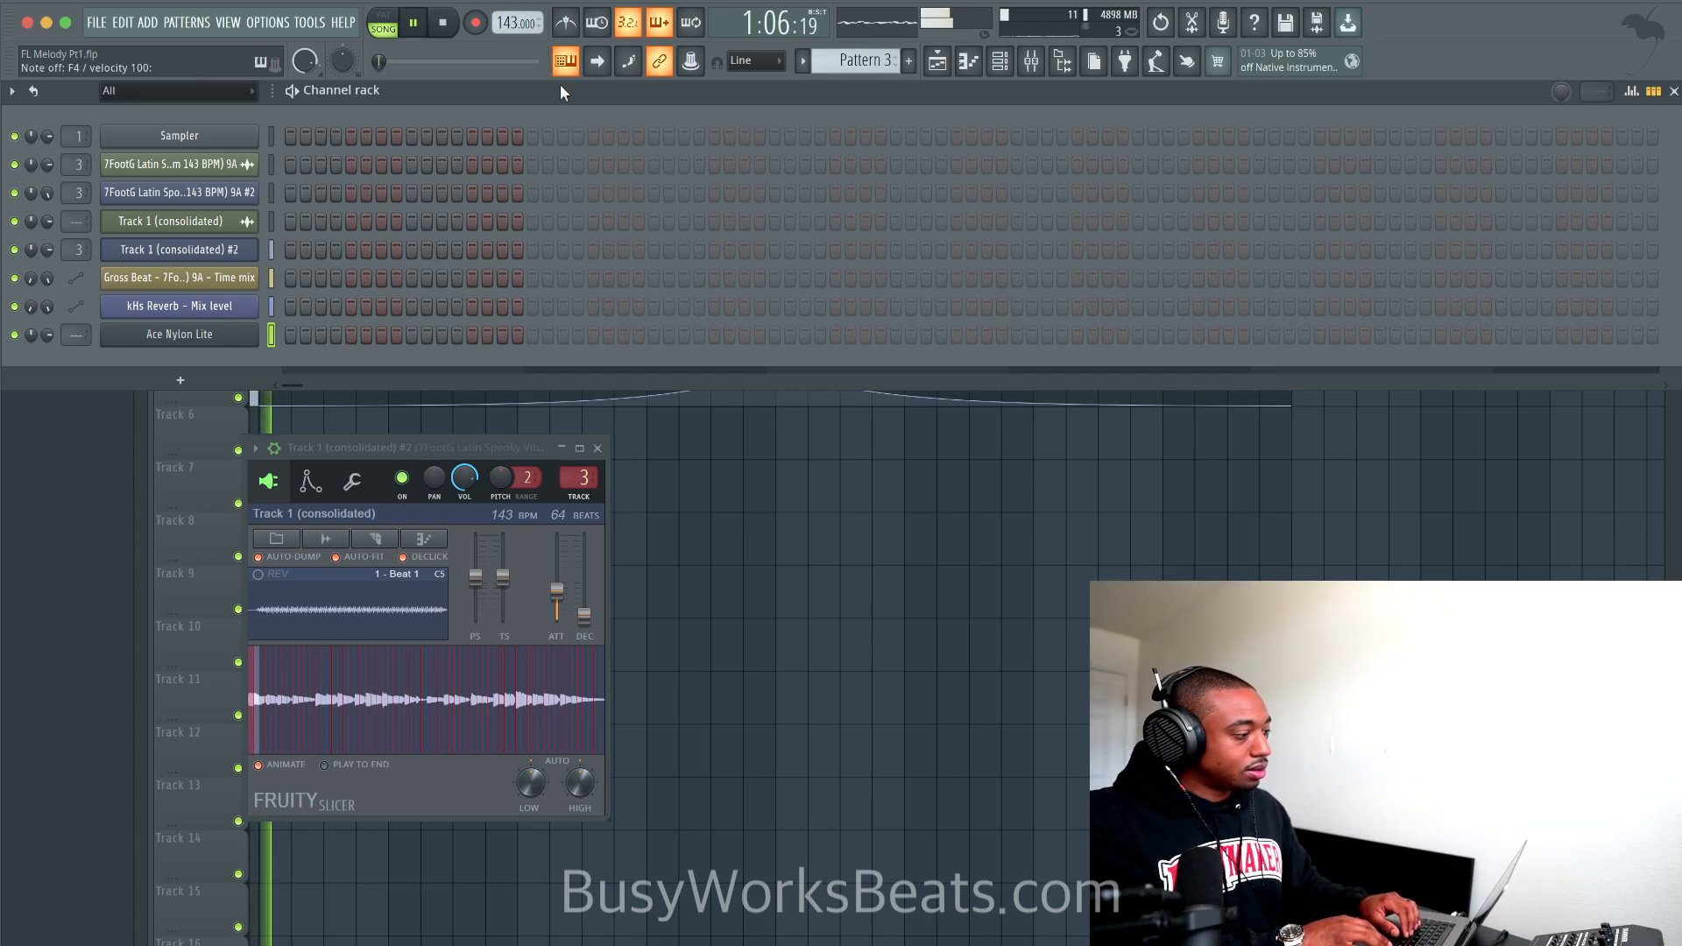
pyautogui.press('space')
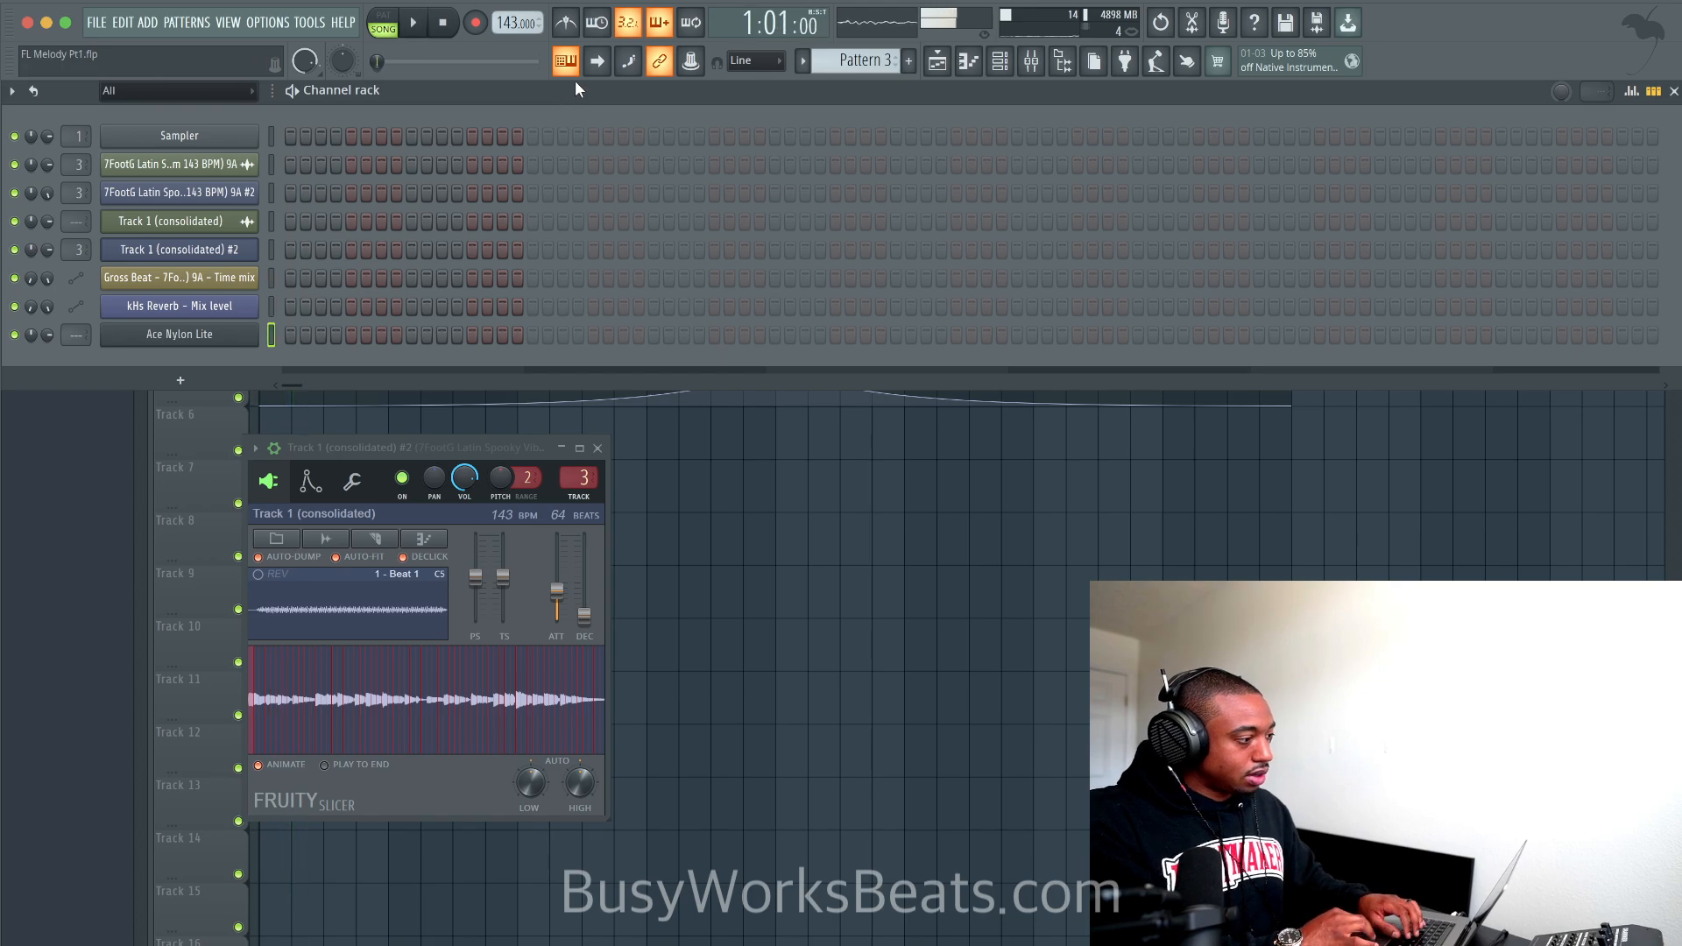
pyautogui.rightClick(568, 69)
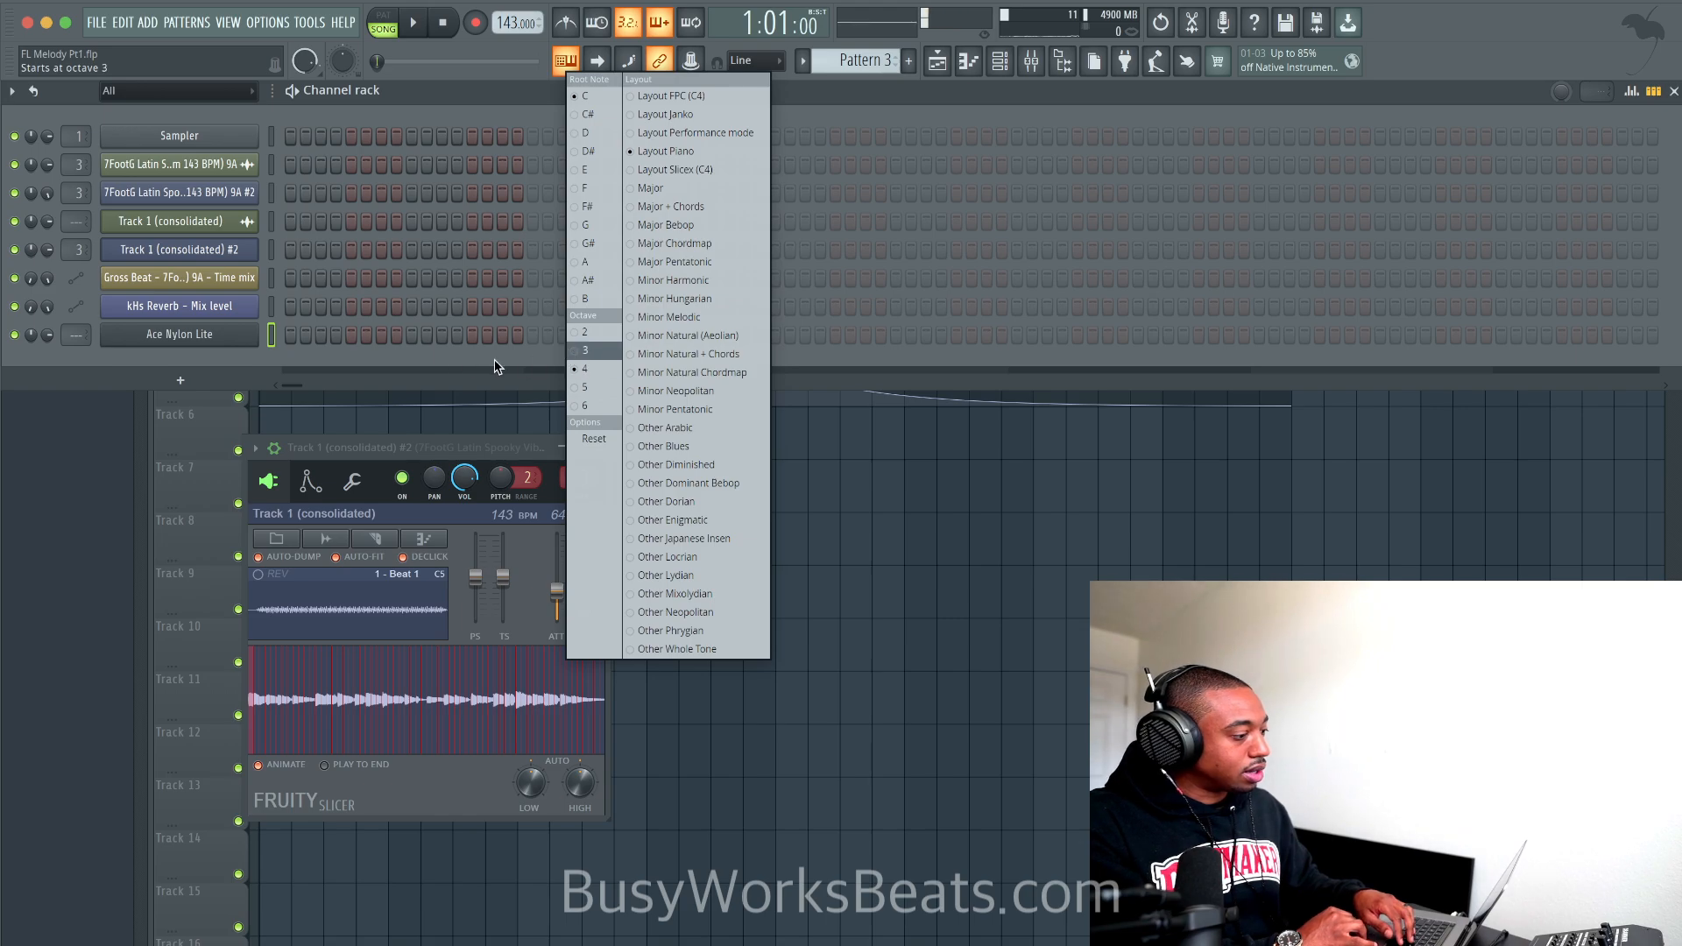
pyautogui.click(461, 367)
pyautogui.press('g')
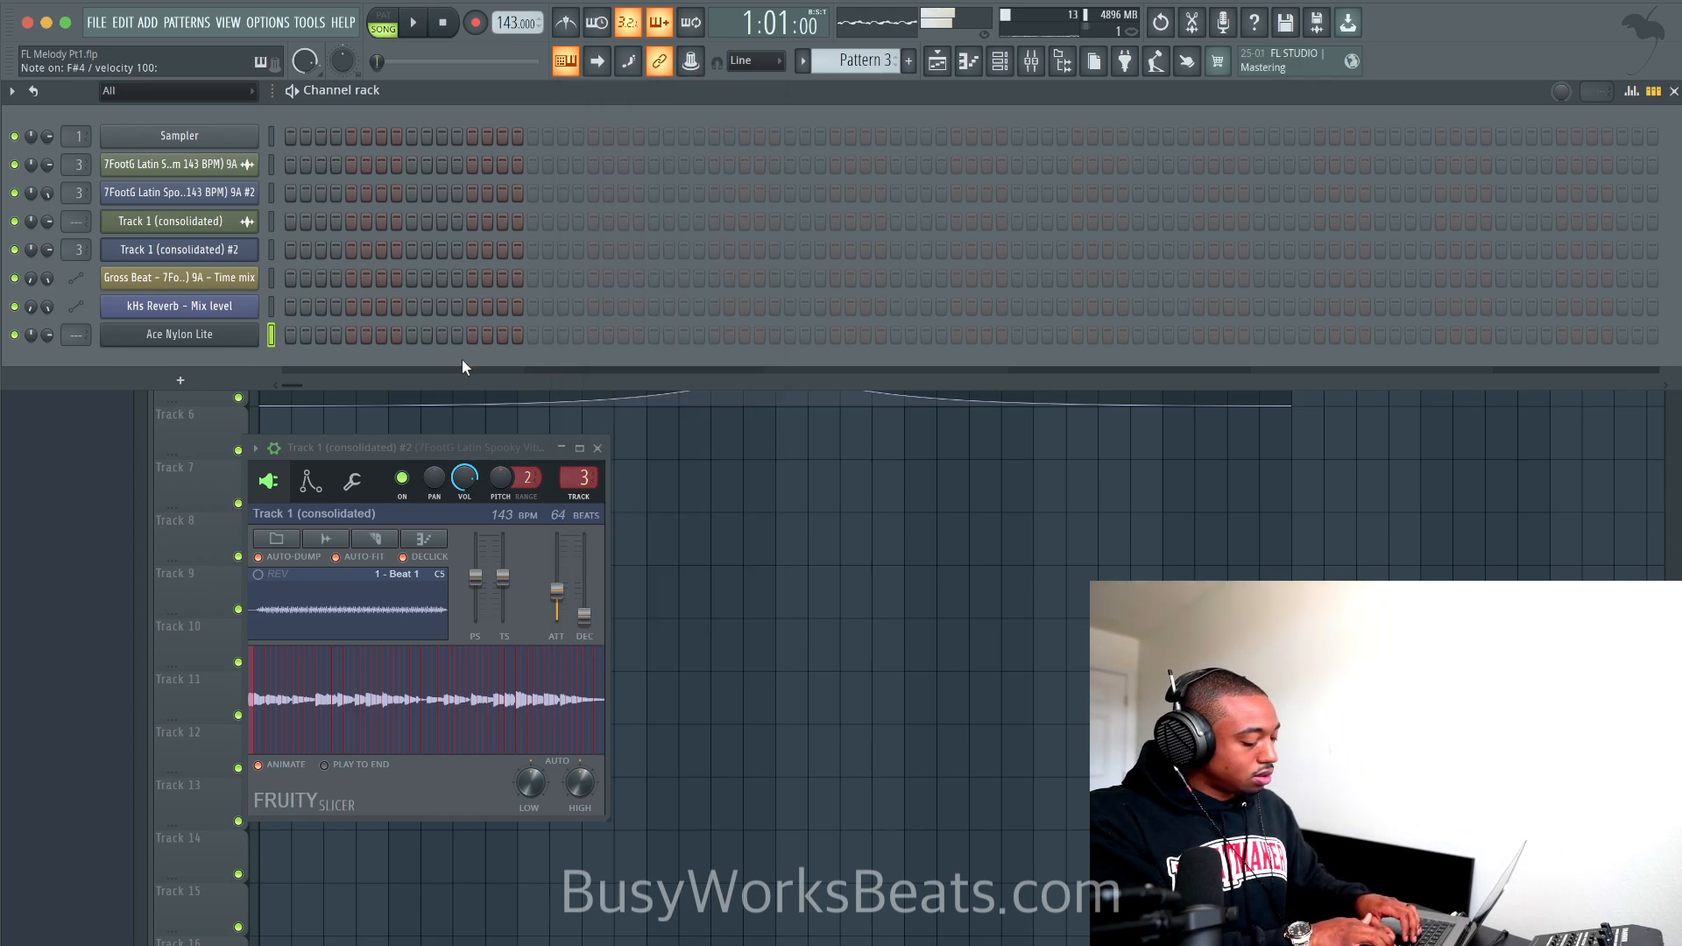
pyautogui.press('space')
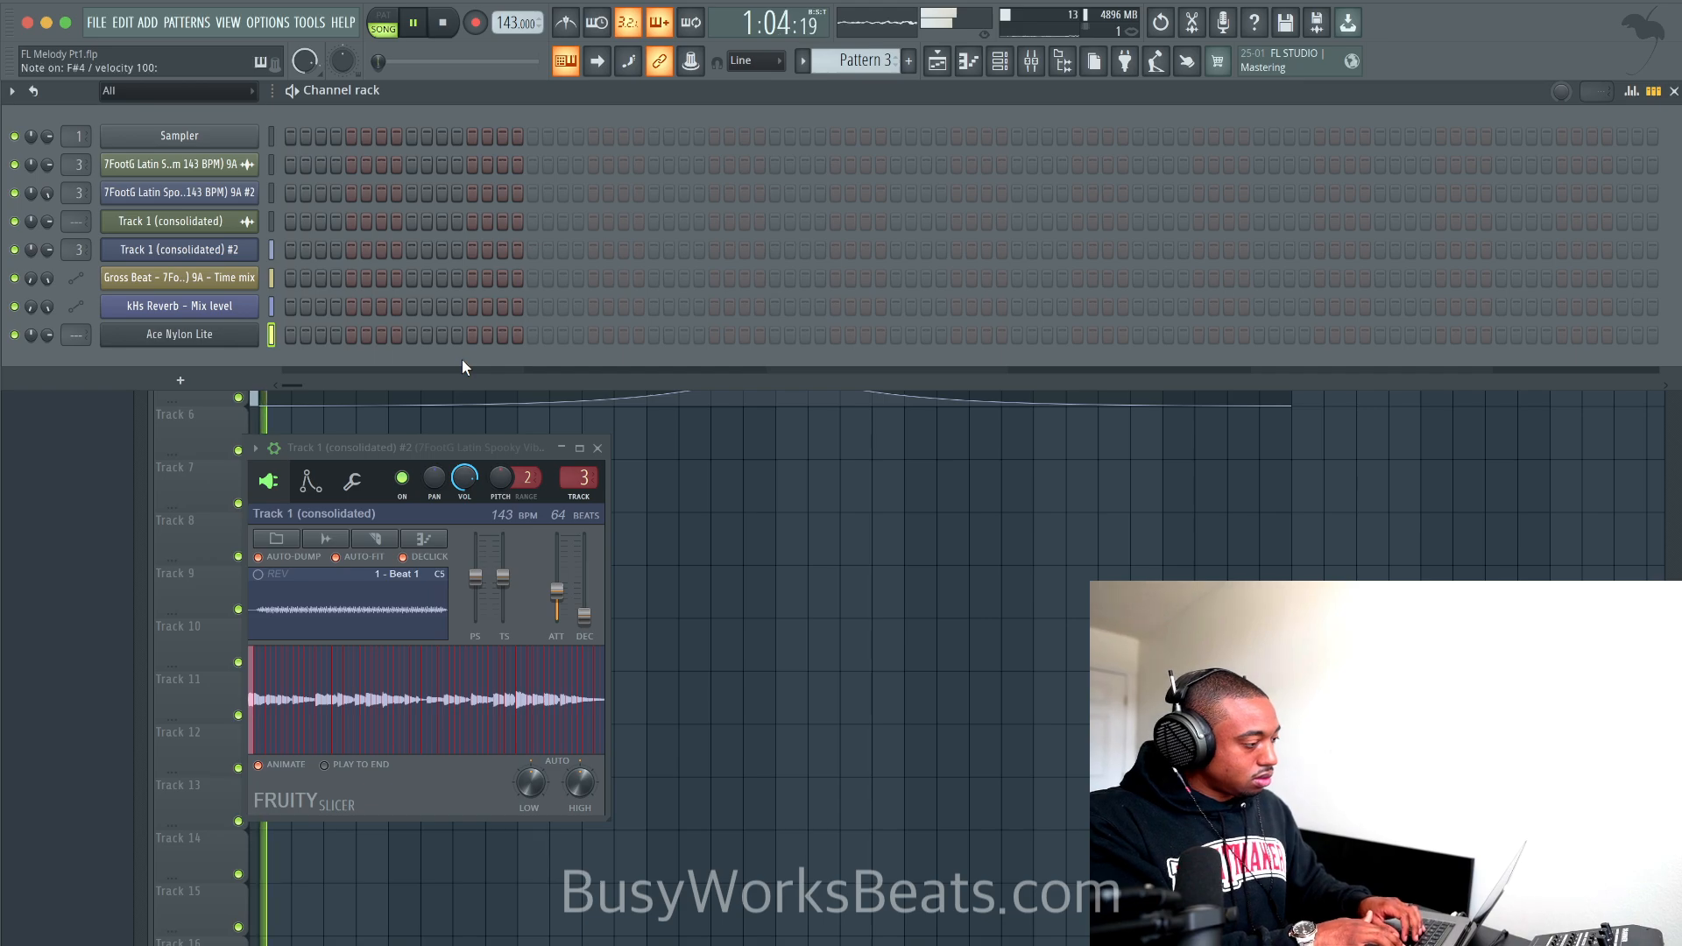
pyautogui.press('n')
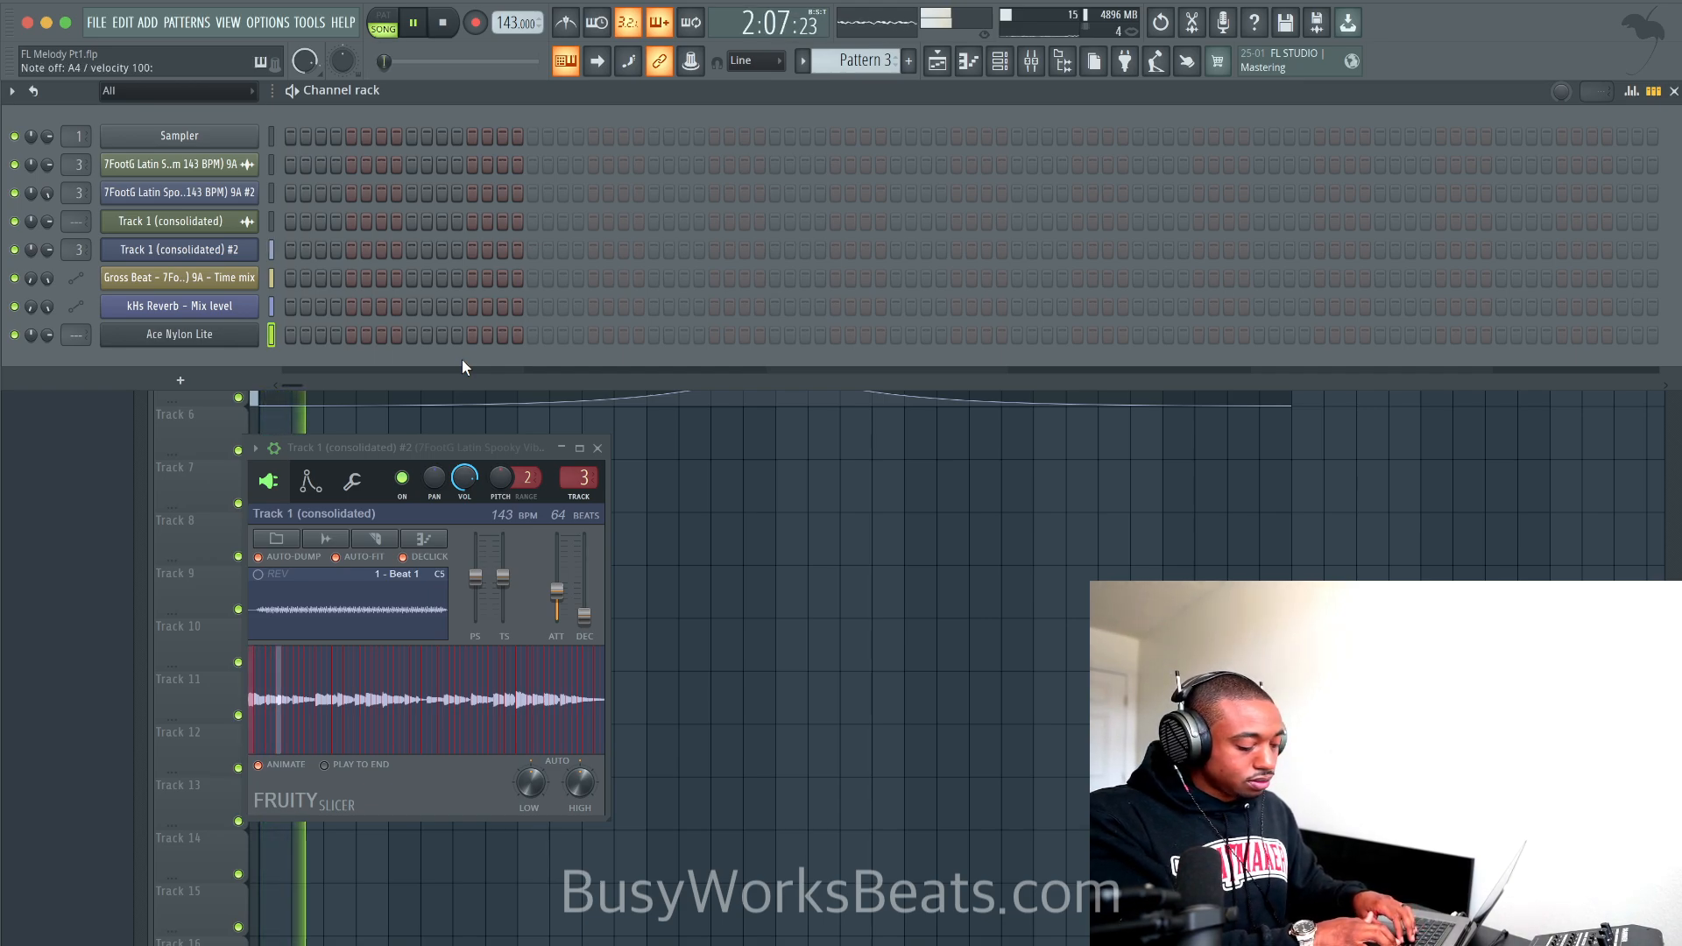
pyautogui.press('space')
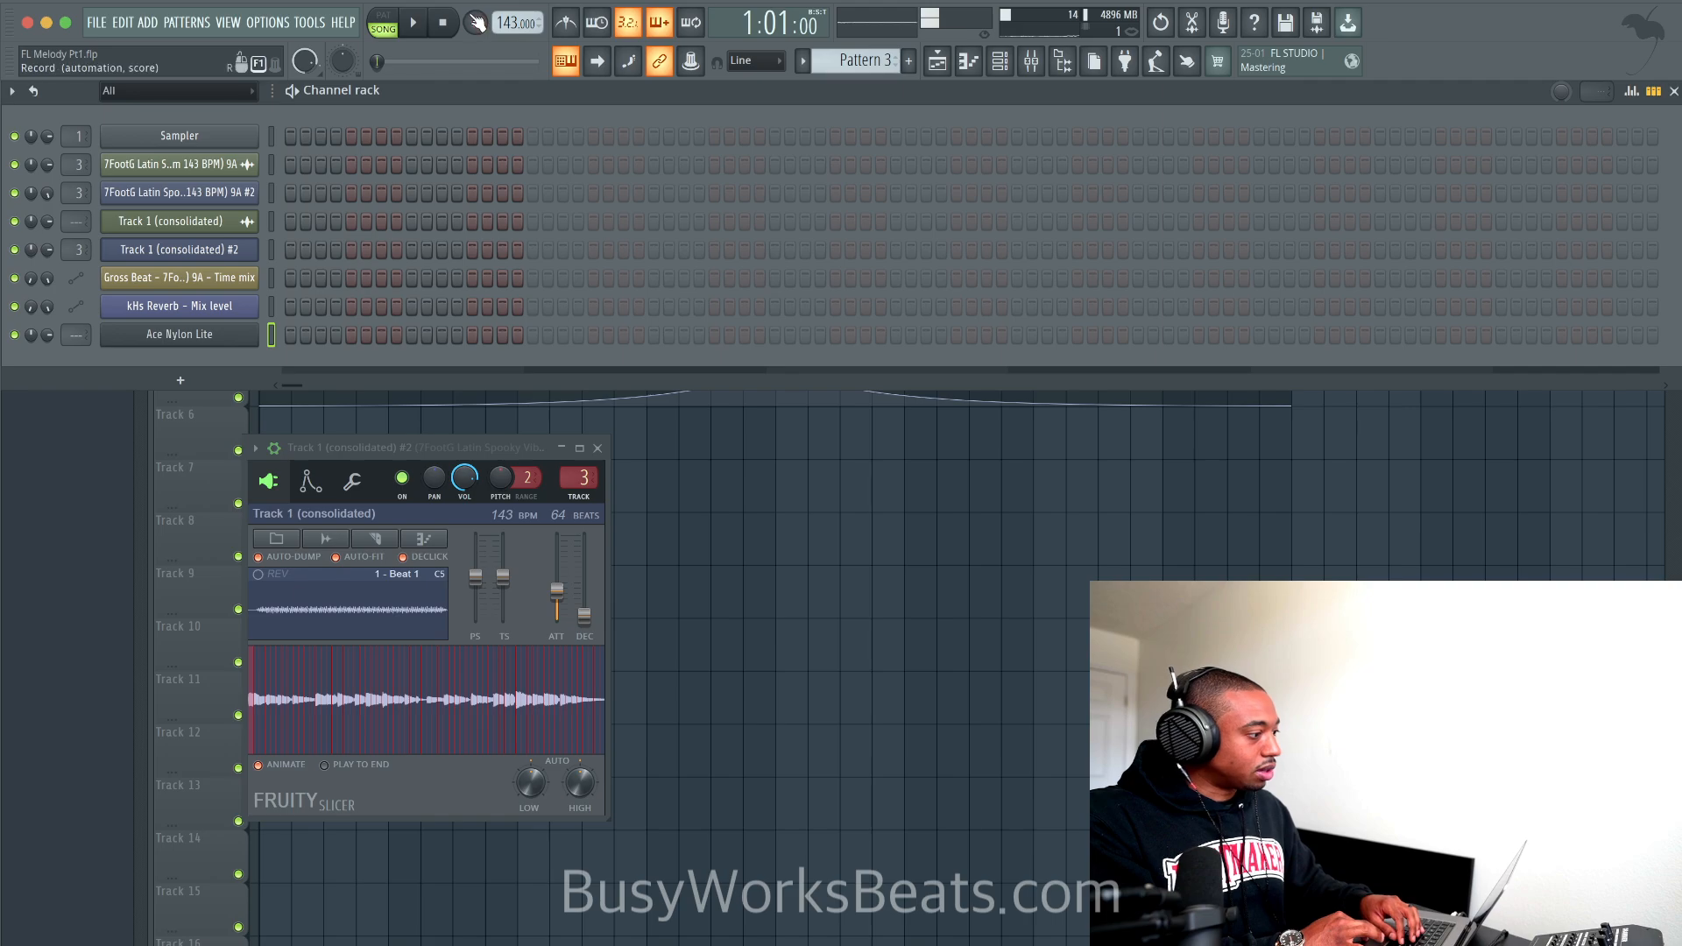
# Step: Record a 16-bar guitar melody into Pattern 3 over the arrangement and place the pattern at bar 1 of Track 6
pyautogui.press('r')
pyautogui.click(828, 591)
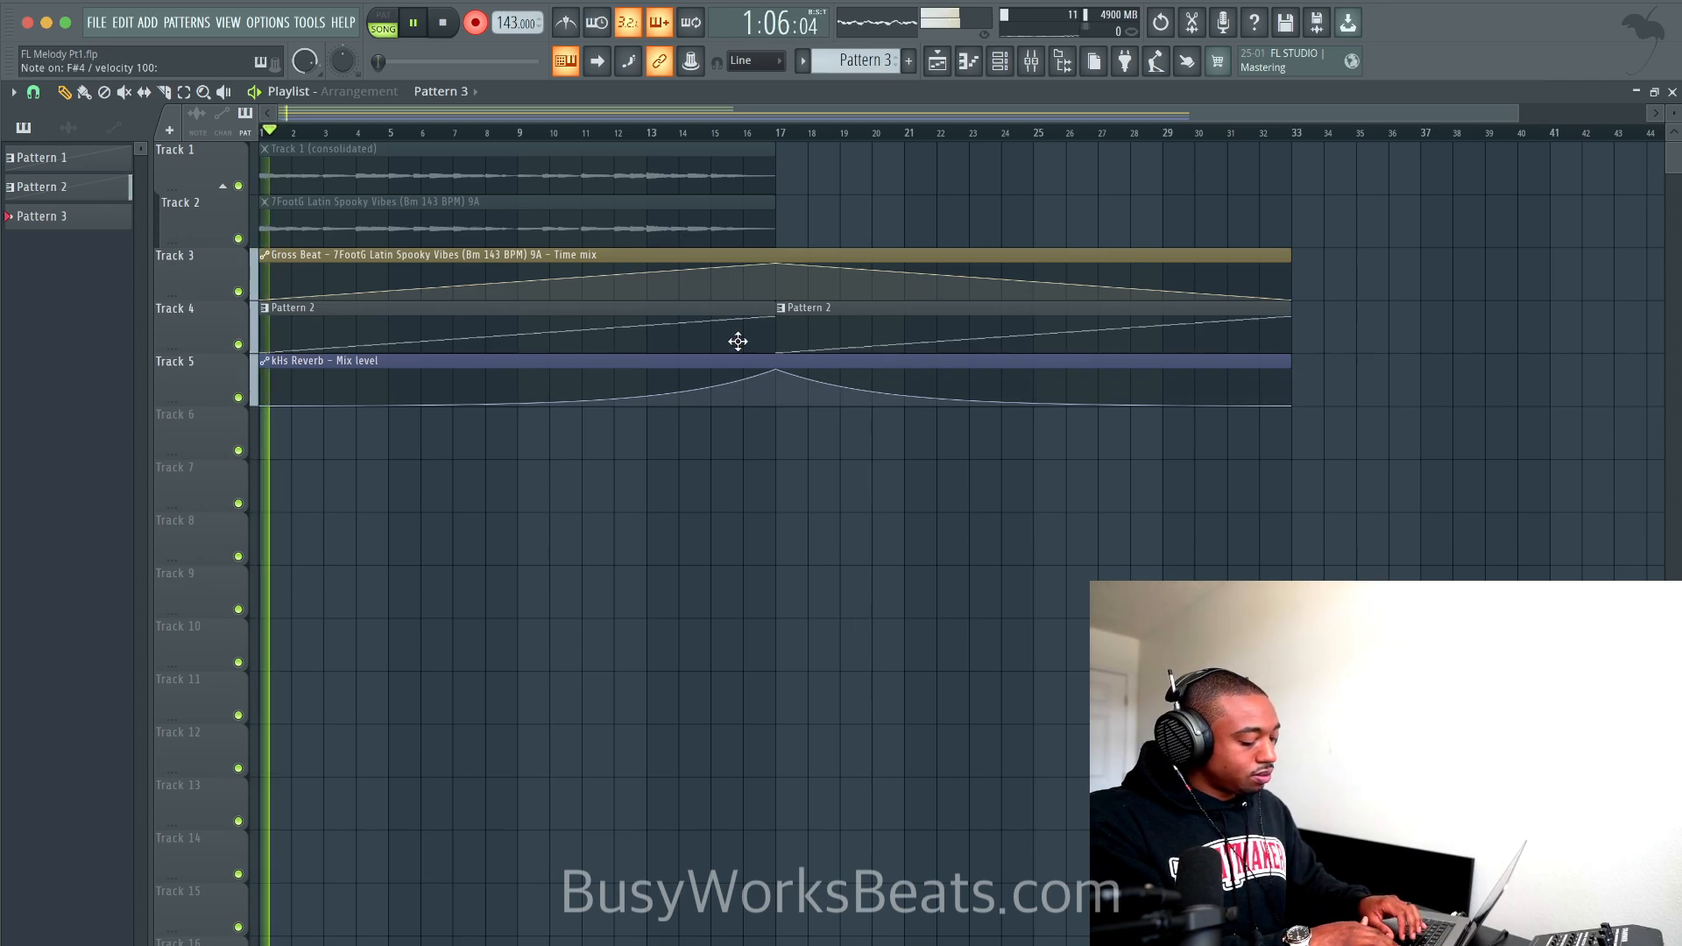
pyautogui.press('space')
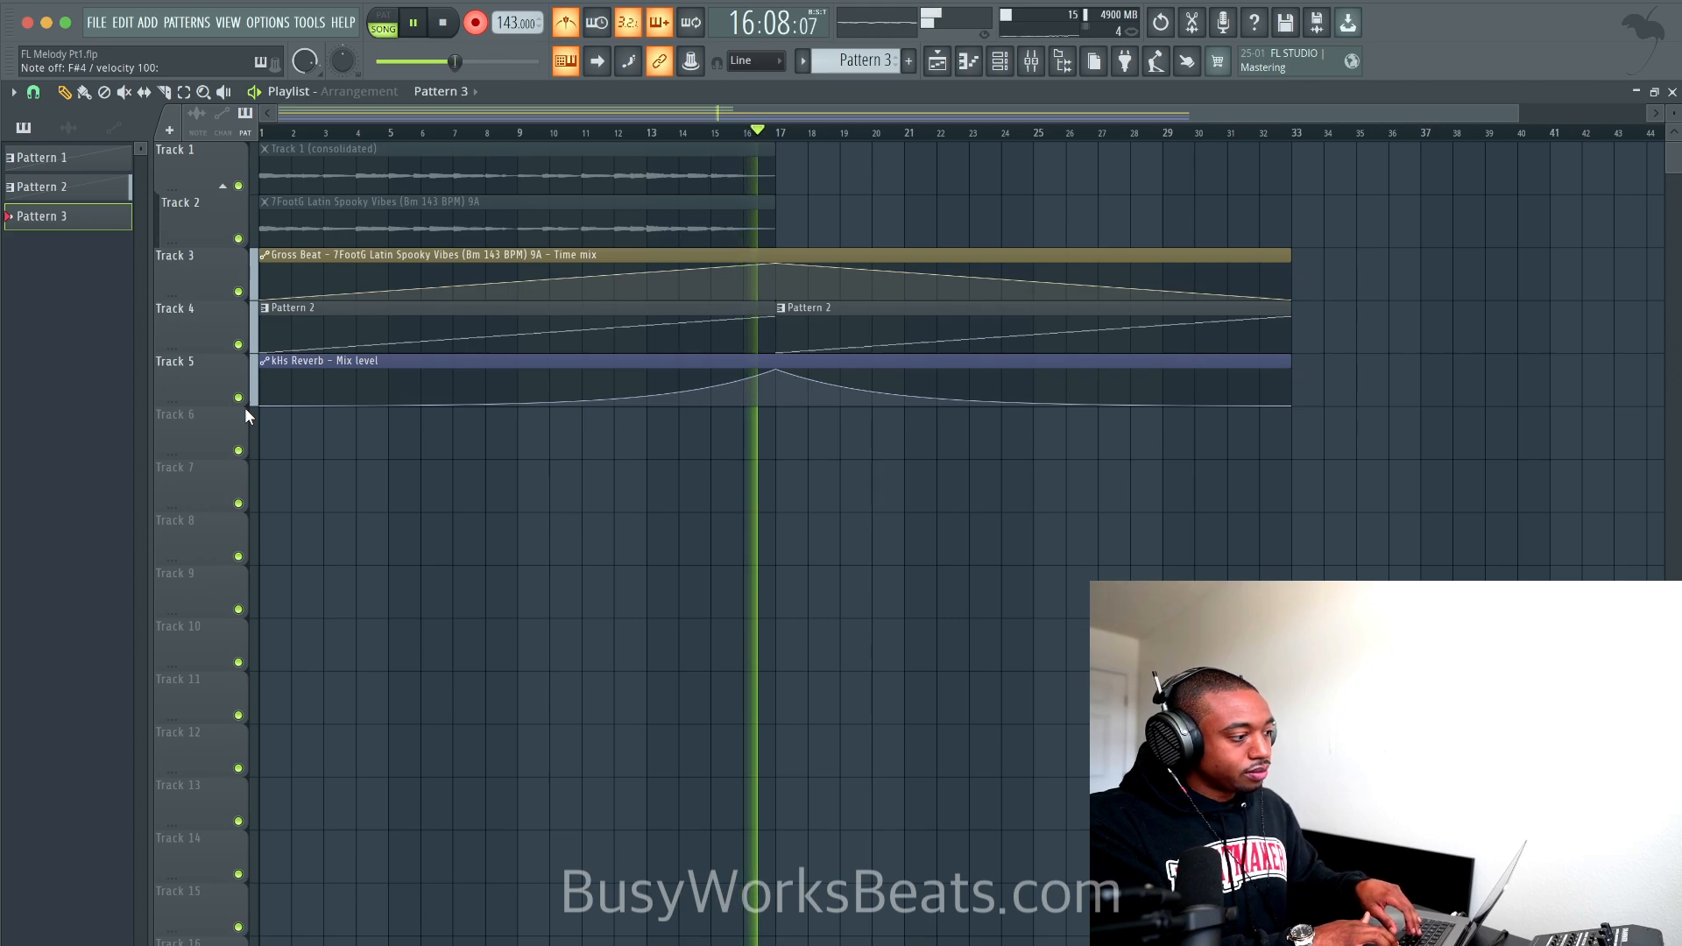
pyautogui.press('space')
pyautogui.click(262, 413)
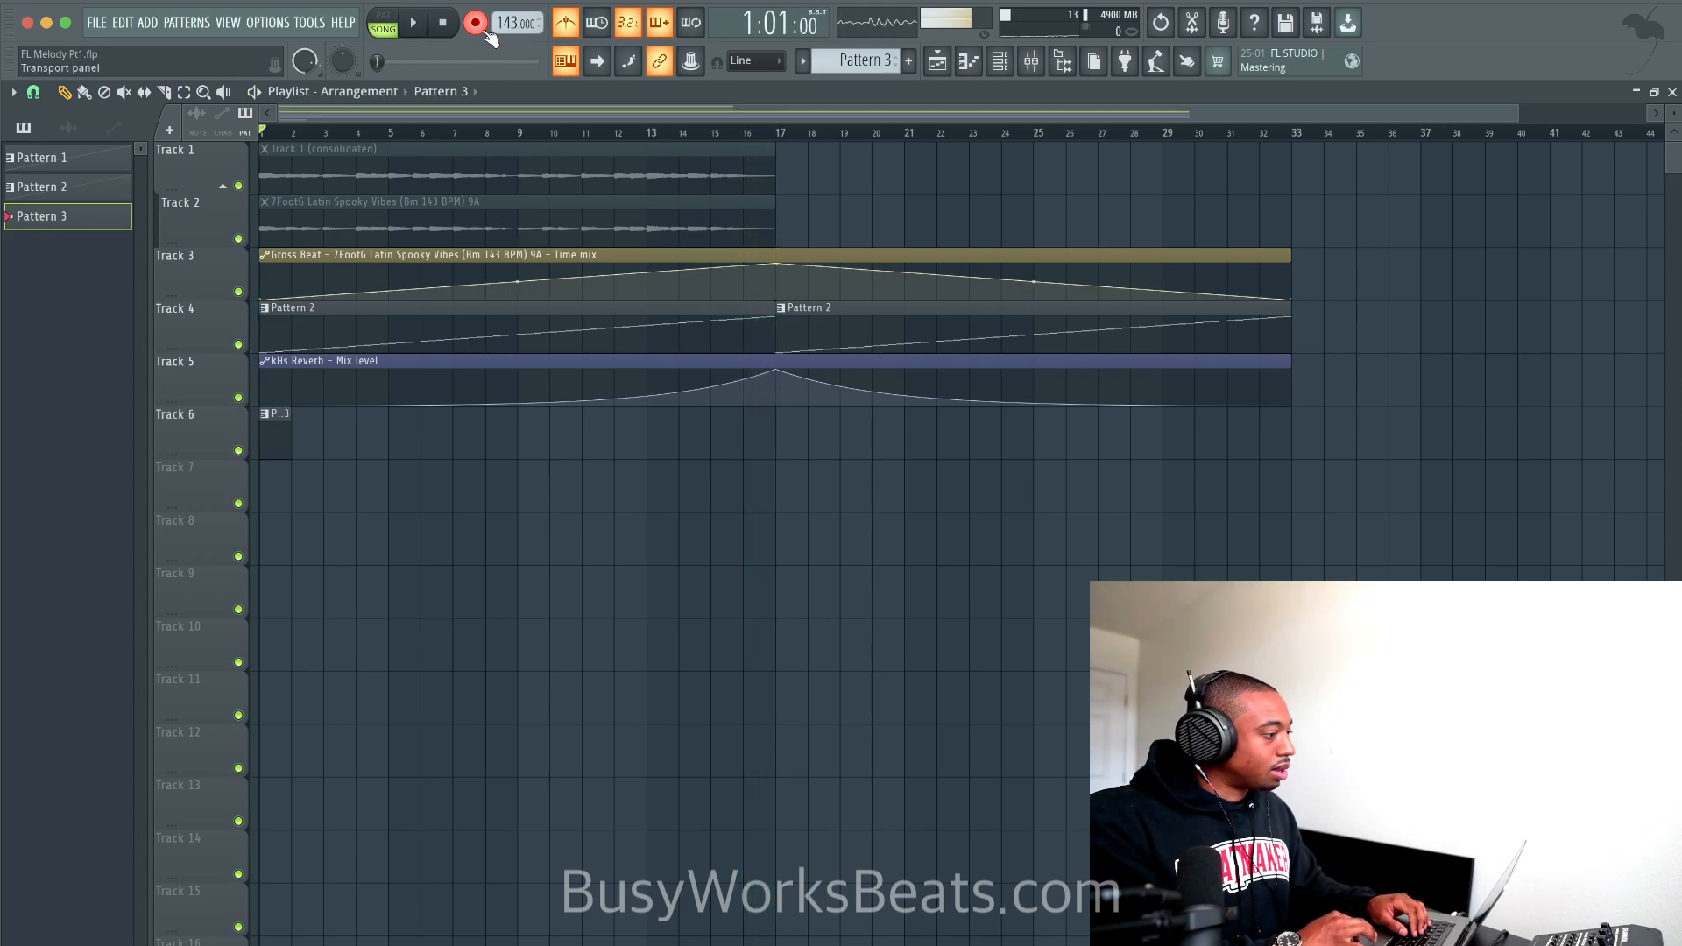
# Step: Review Pattern 3's guitar notes in the piano roll during playback and duplicate its Track 6 clip at bar 17
pyautogui.doubleClick(273, 431)
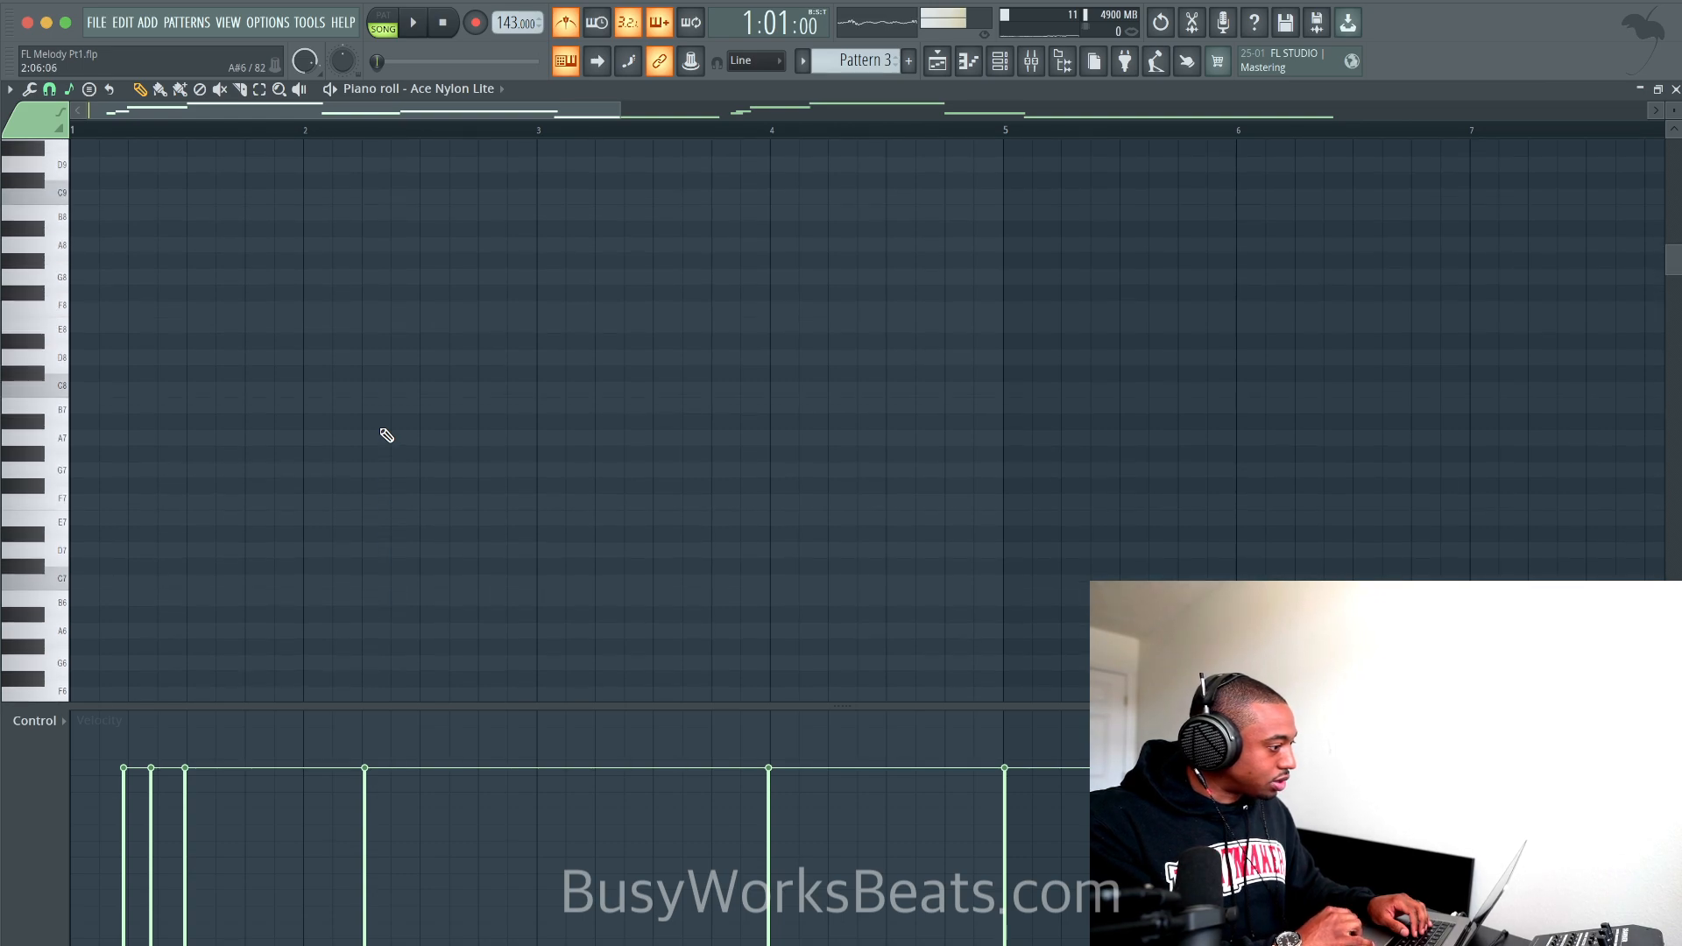
pyautogui.scroll(-10, 386, 436)
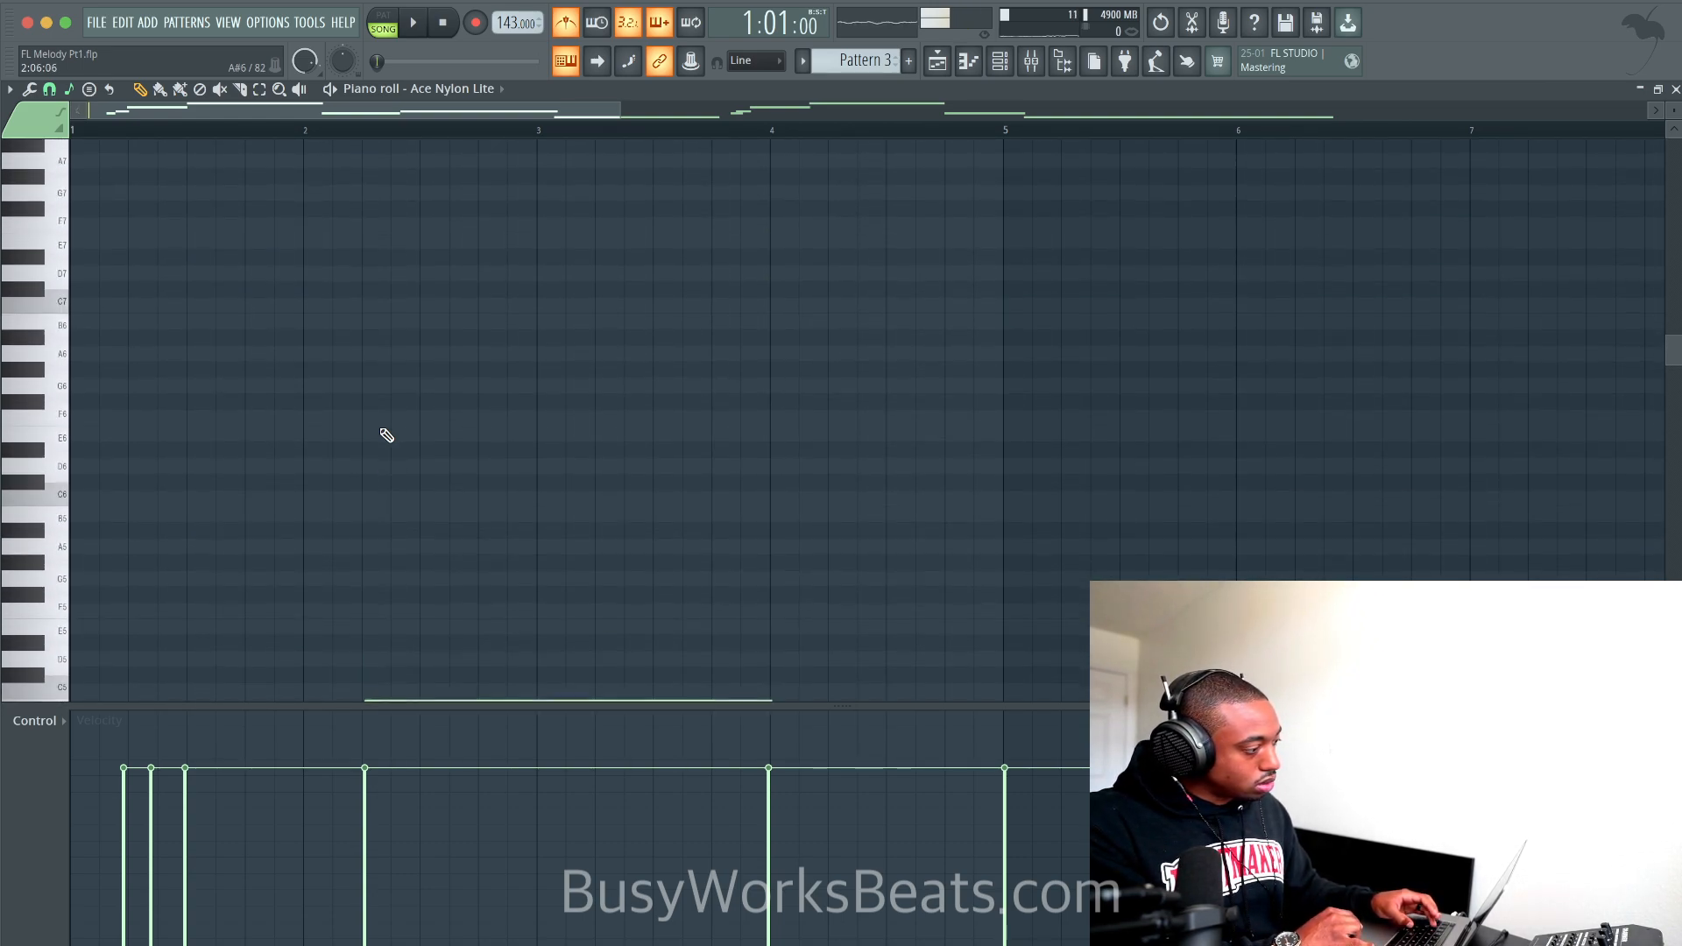
pyautogui.scroll(-3, 387, 436)
pyautogui.keyDown('ctrl'); pyautogui.scroll(-2, 387, 435); pyautogui.keyUp('ctrl')
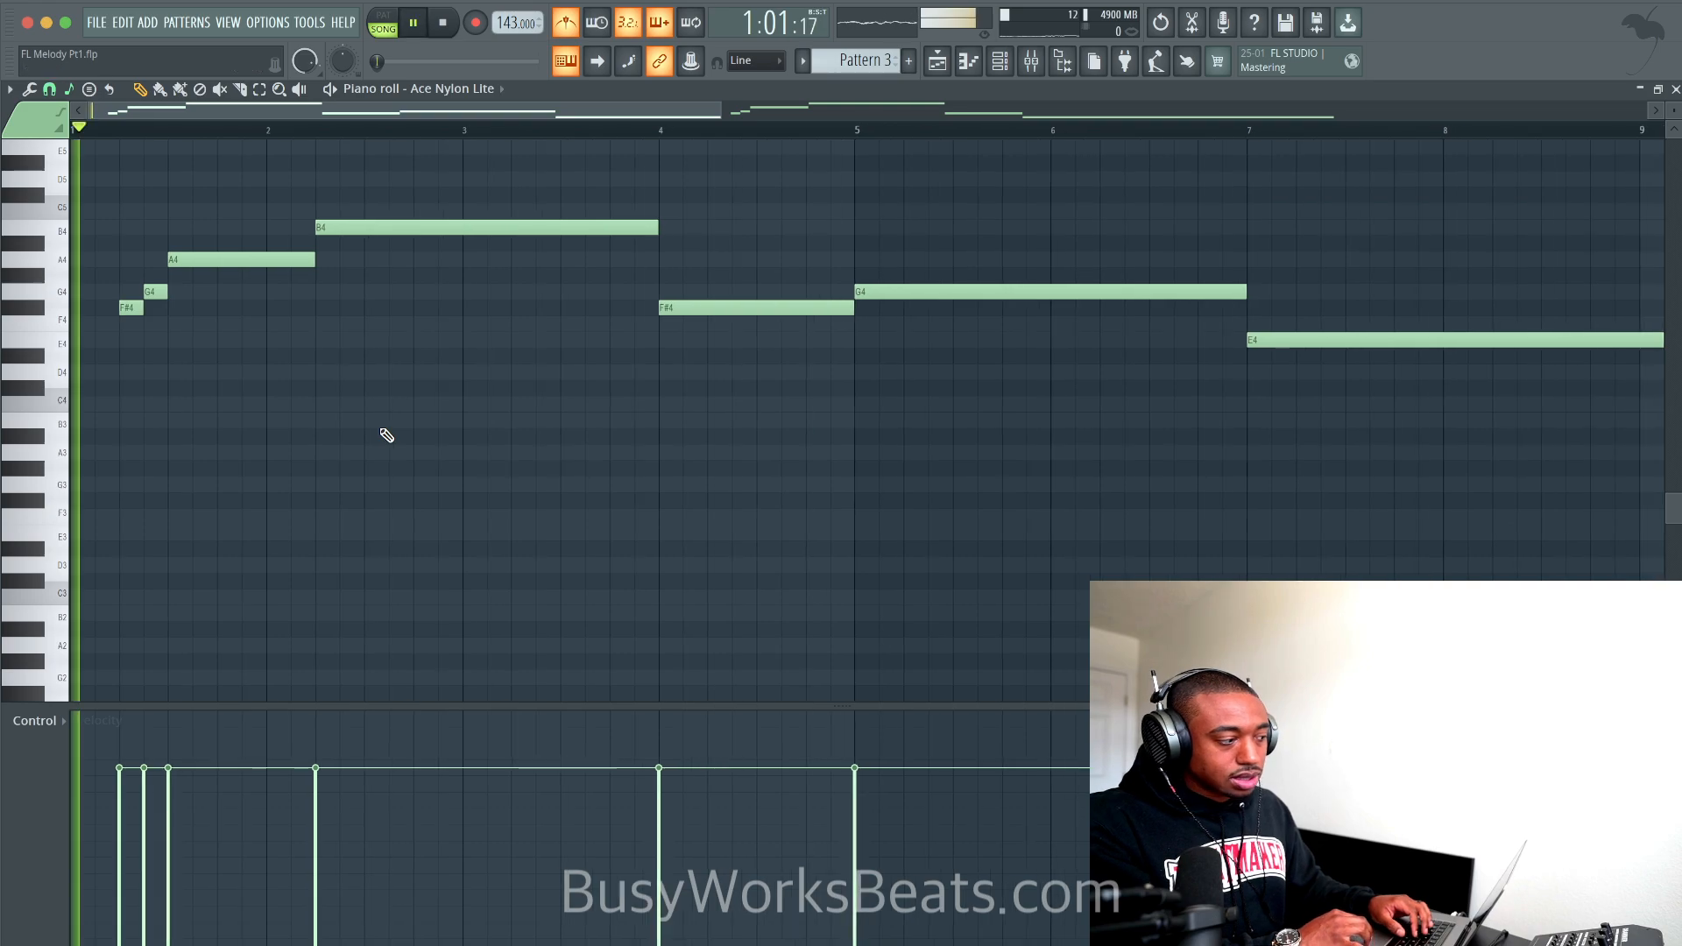
pyautogui.press('space')
pyautogui.keyDown('ctrl'); pyautogui.scroll(-3, 752, 300); pyautogui.keyUp('ctrl')
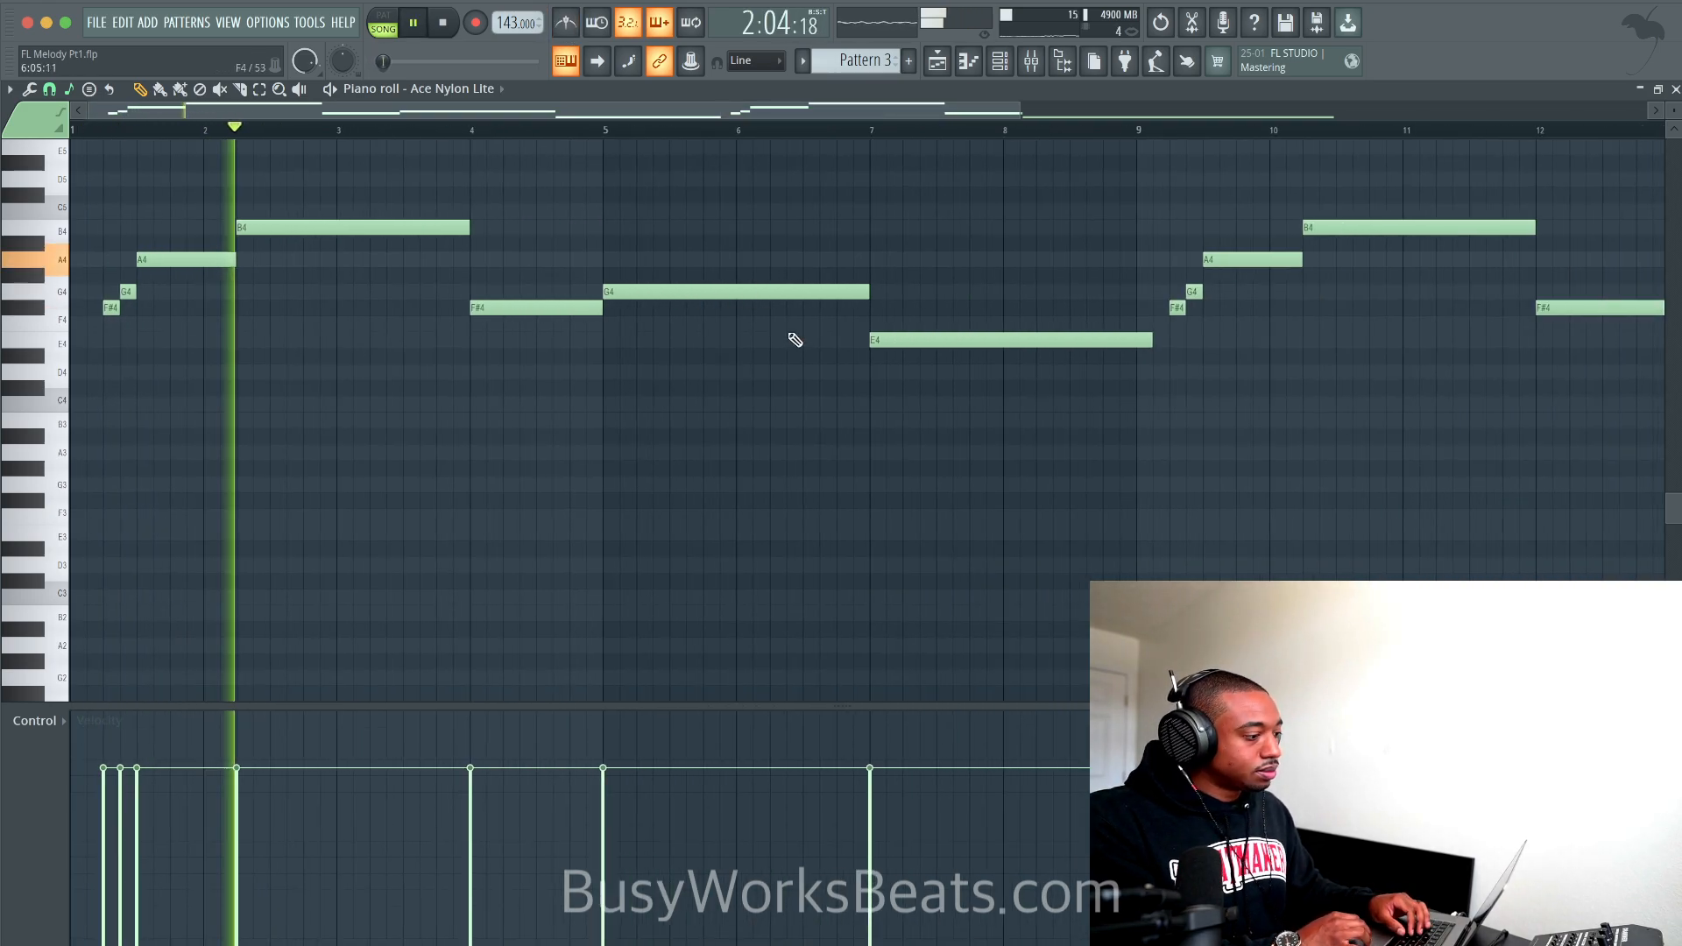
pyautogui.click(1675, 90)
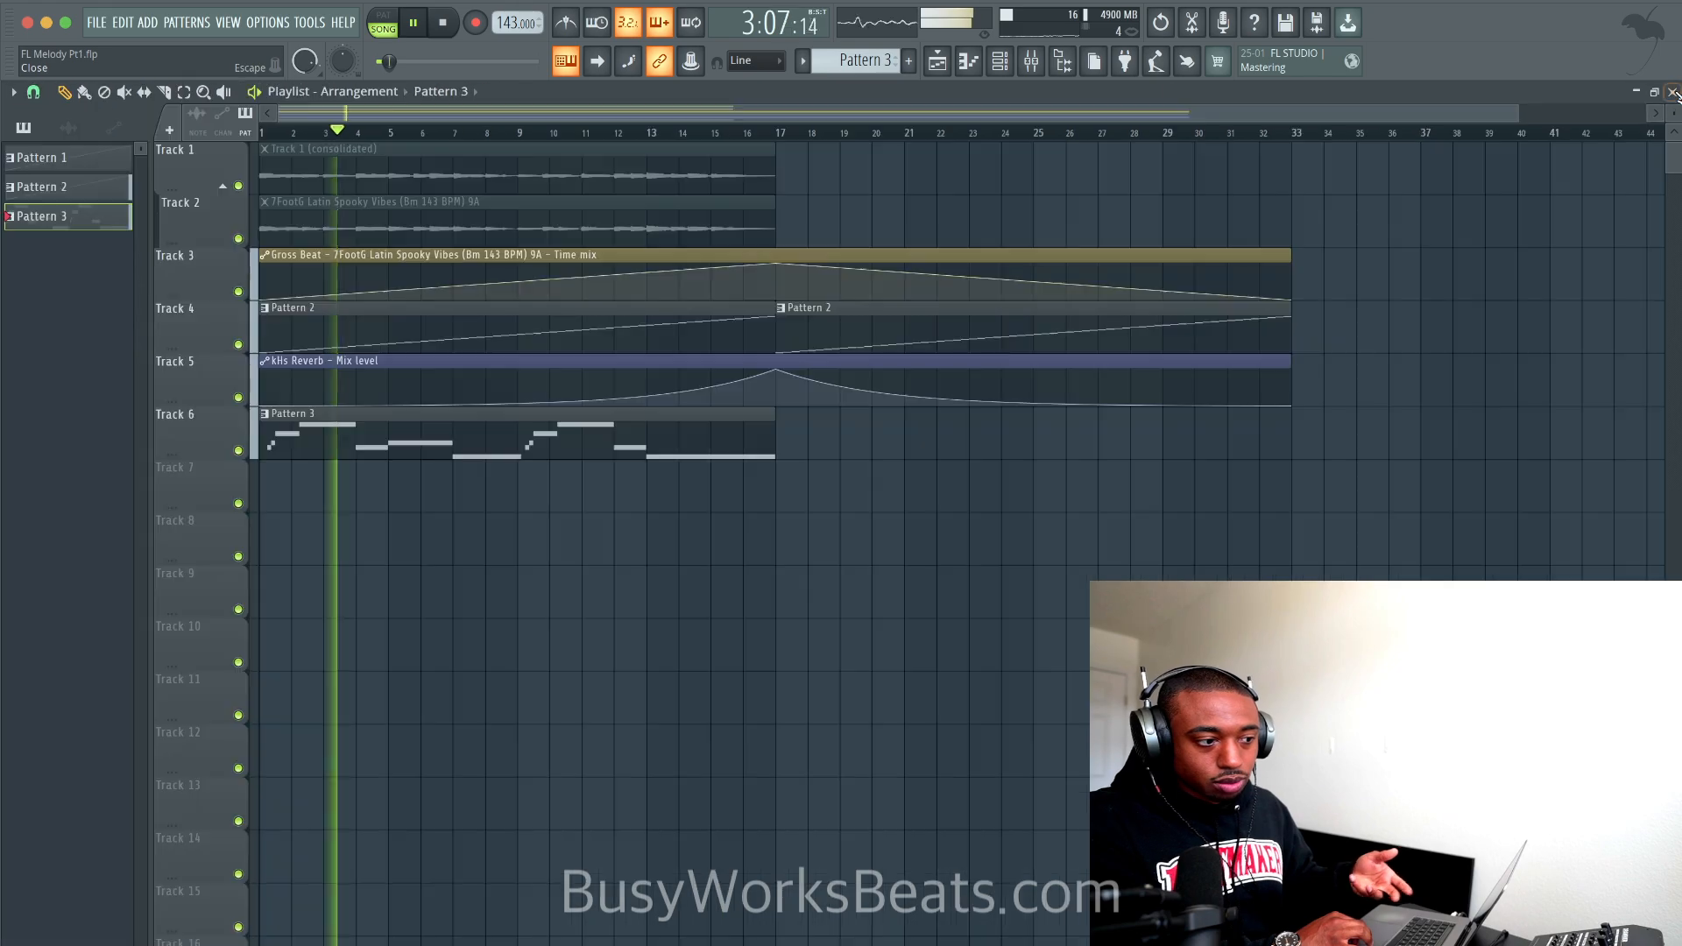
pyautogui.hotkey('ctrl', 'b')
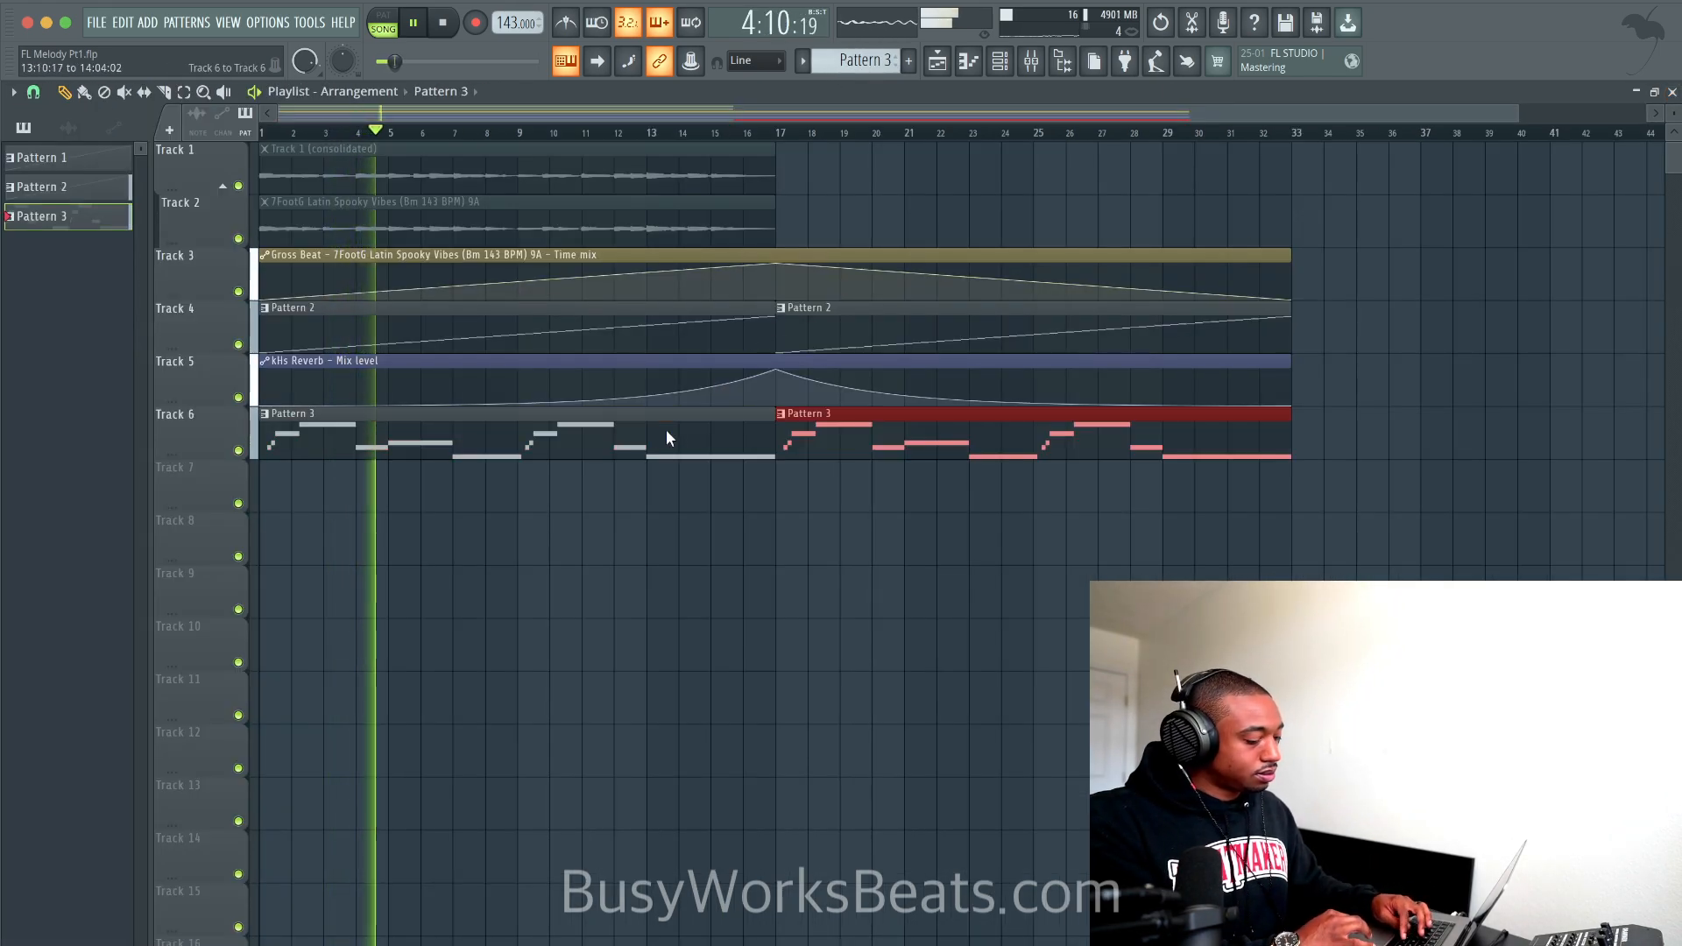
# Step: Stop playback, assign the Ace Nylon Lite channel to mixer insert 5, and route that insert only to the sample's insert 3
pyautogui.click(1000, 61)
pyautogui.press('space')
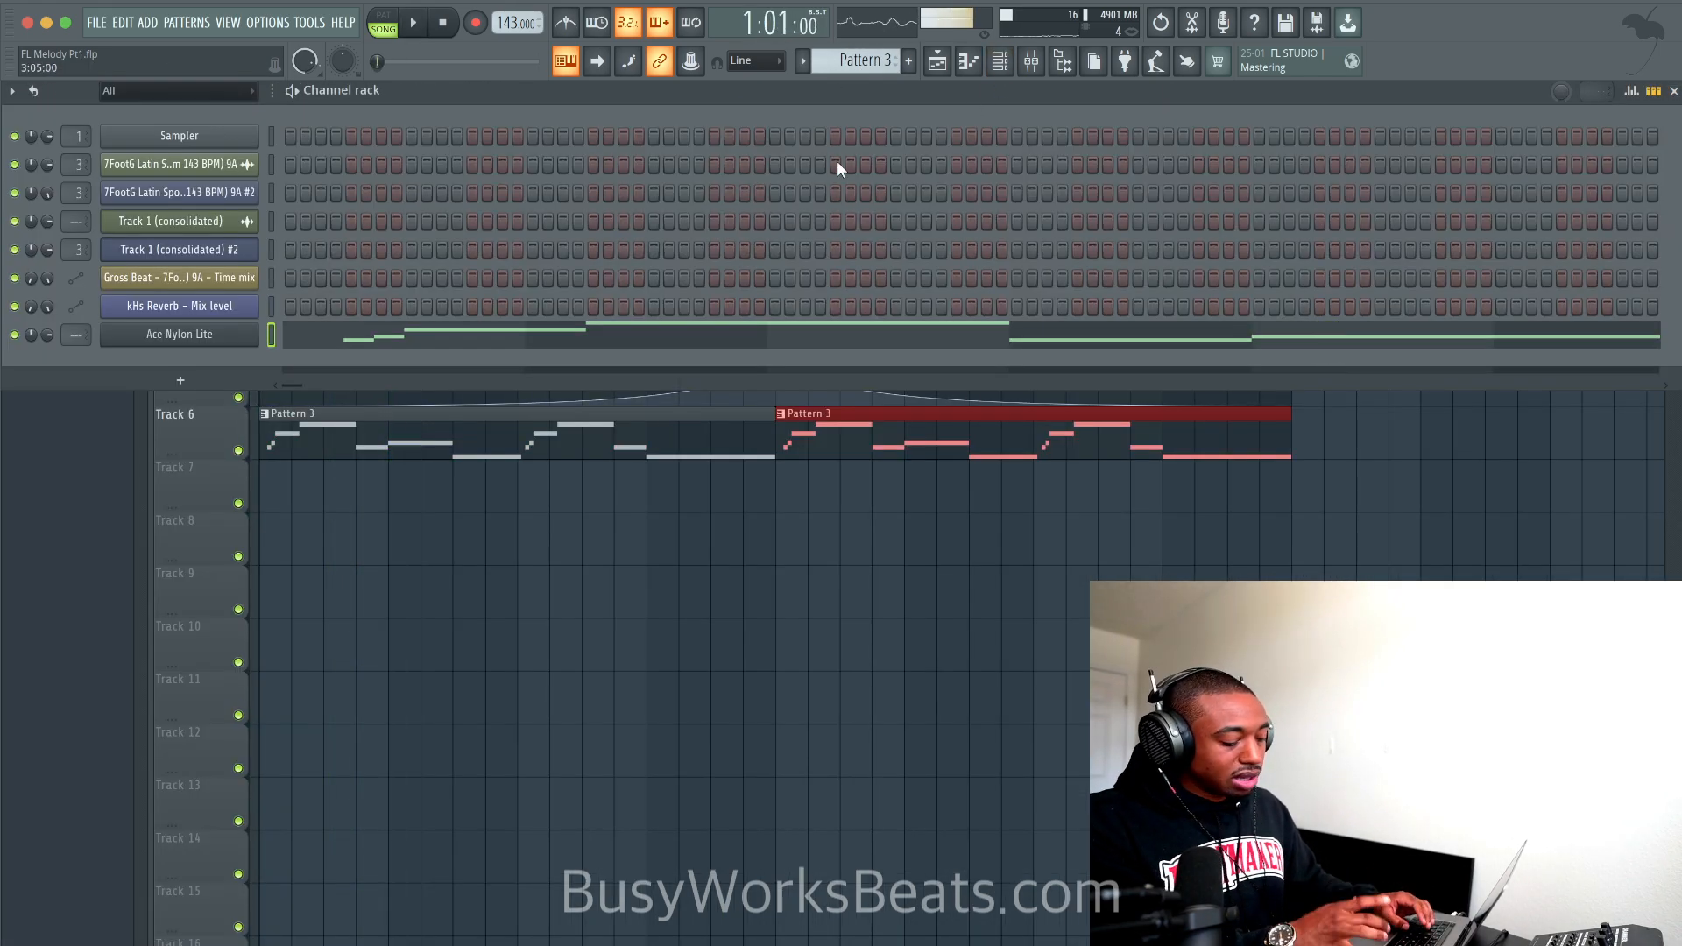
pyautogui.hotkey('ctrl', 'l')
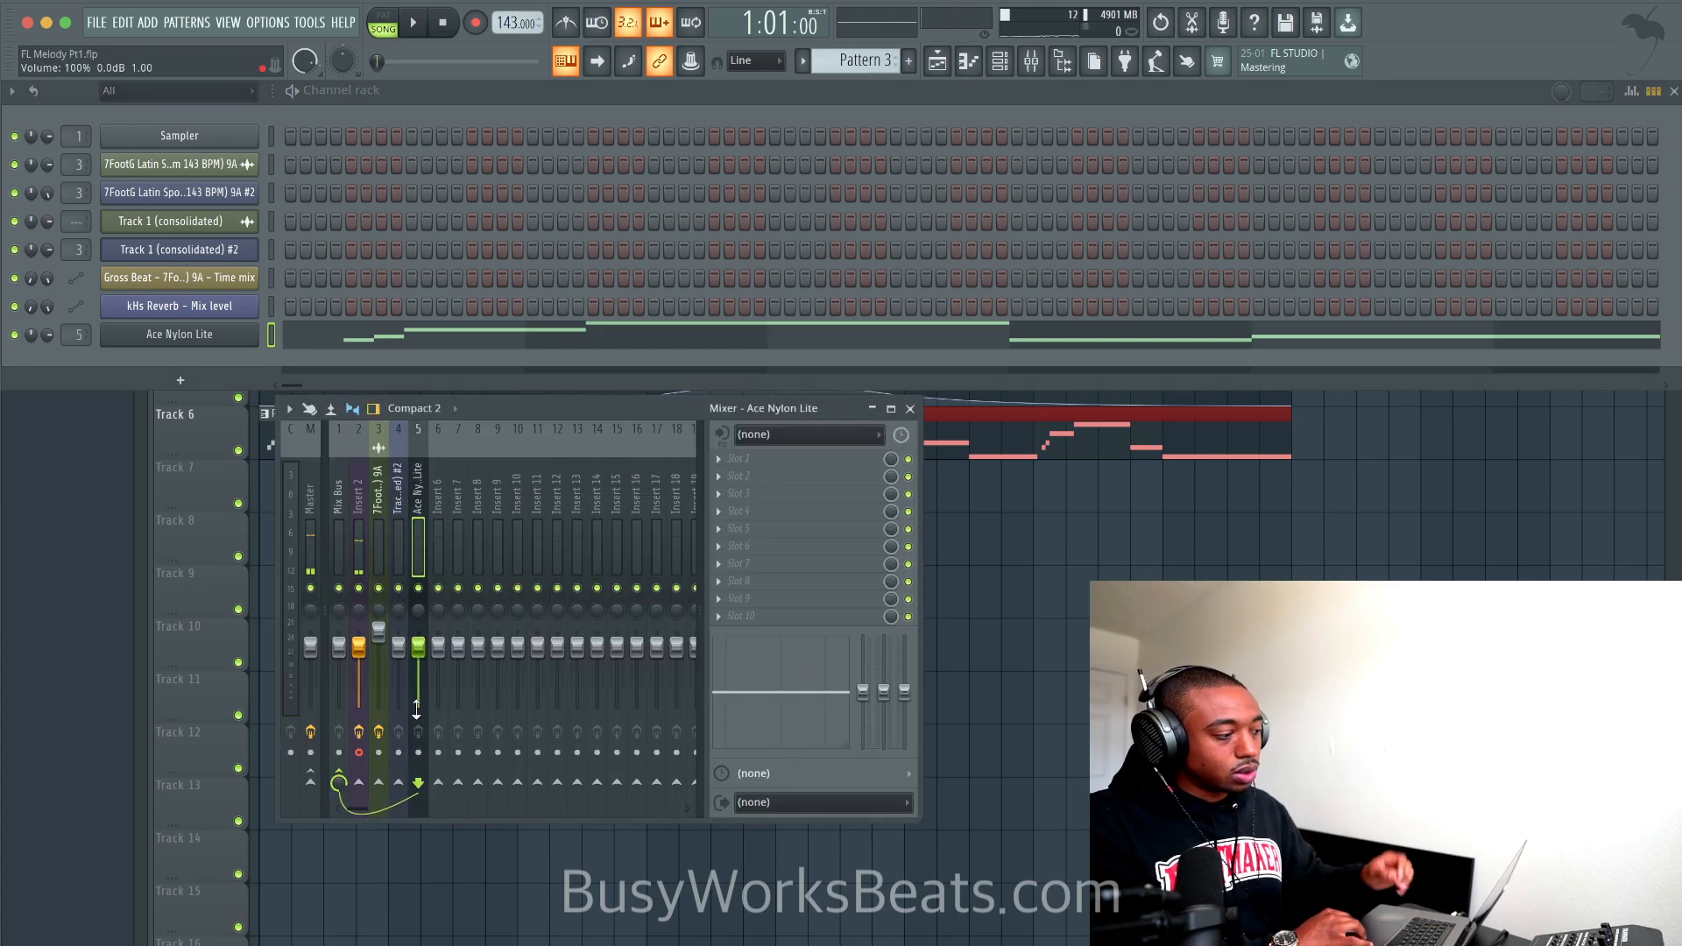
pyautogui.rightClick(385, 785)
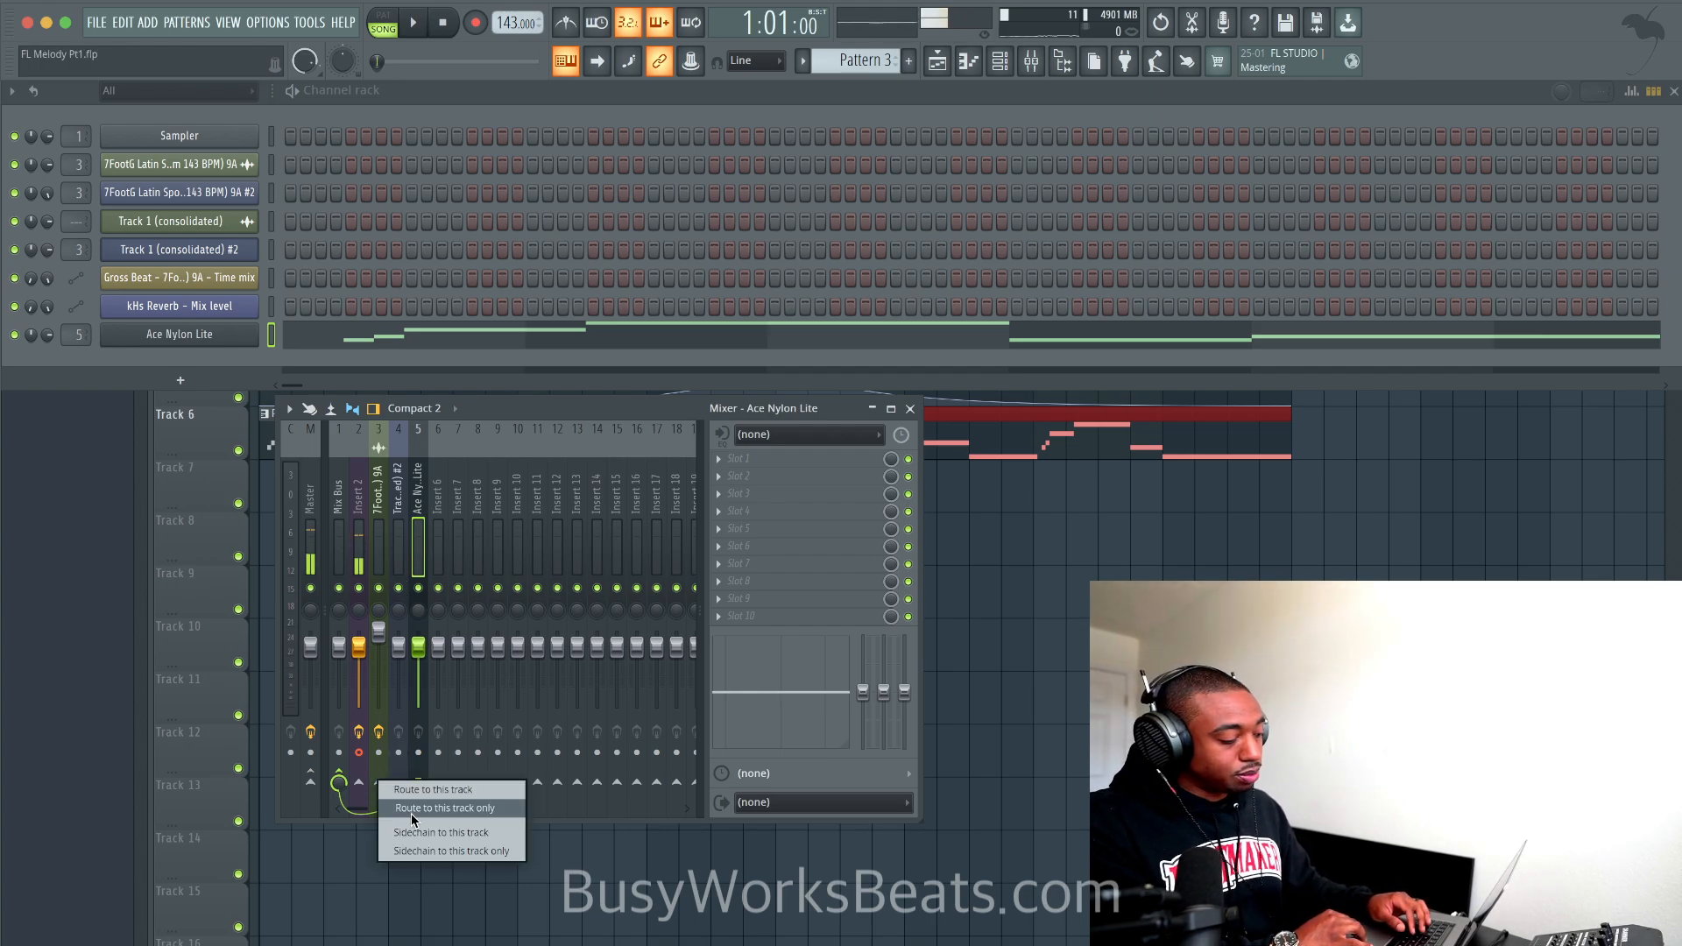
pyautogui.click(412, 808)
# Step: Adjust the Ace Nylon Lite channel volume during playback and raise its mixer fader to about 5.1 dB
pyautogui.click(378, 528)
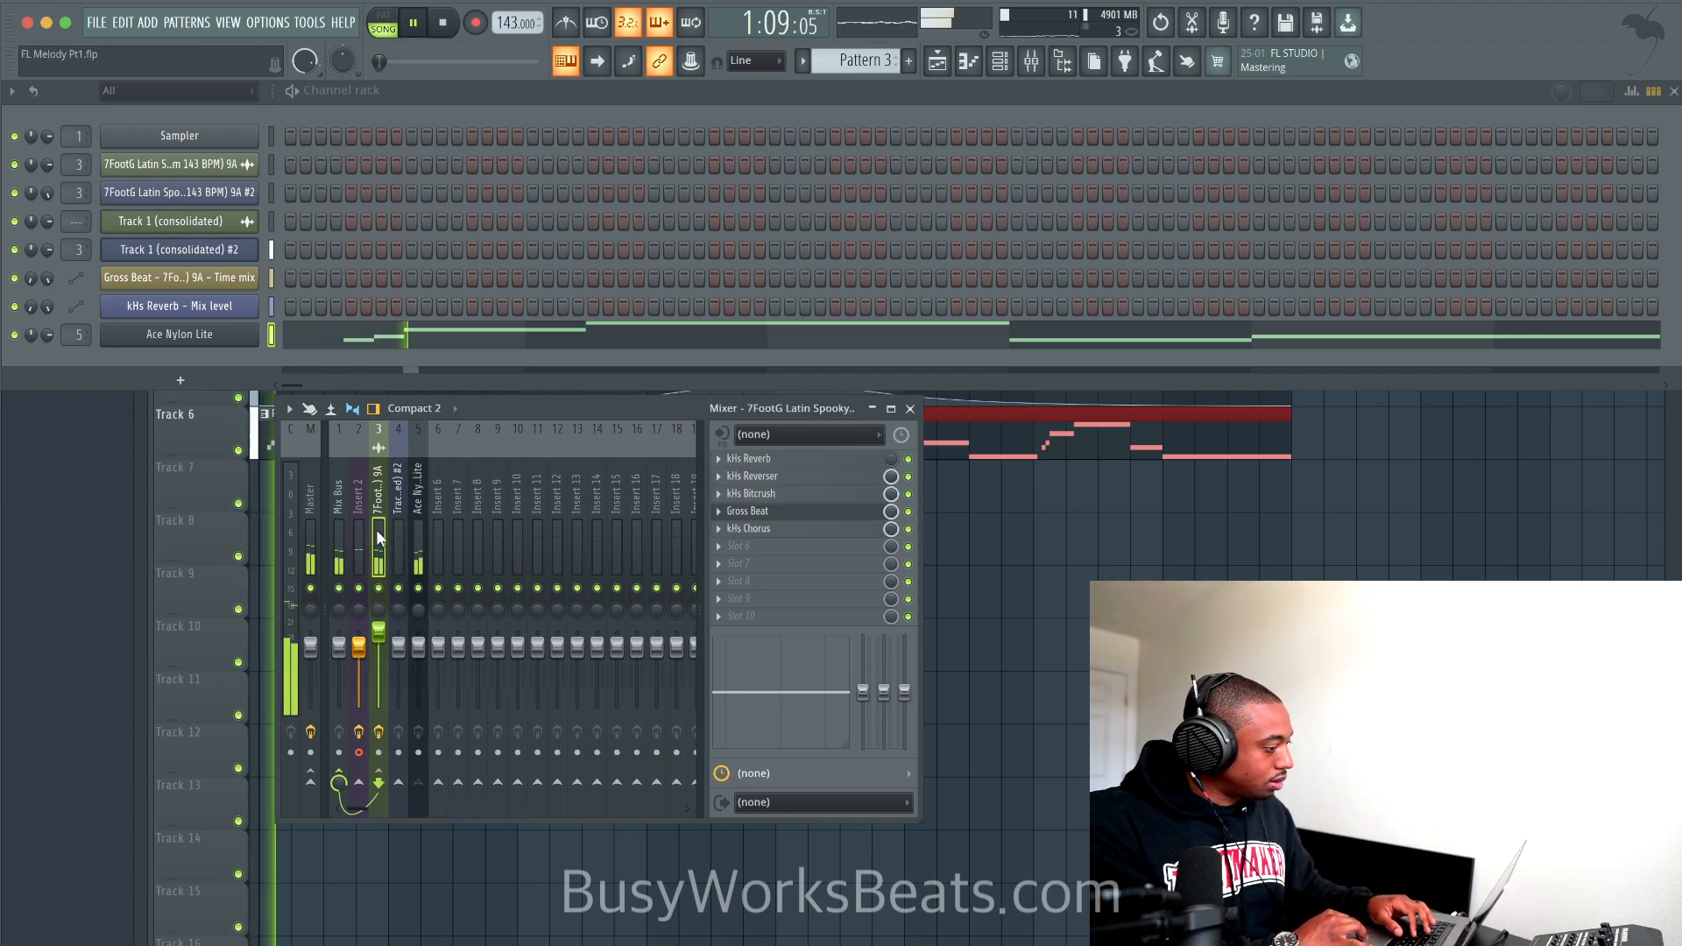
pyautogui.moveTo(49, 339); pyautogui.dragTo(49, 348)
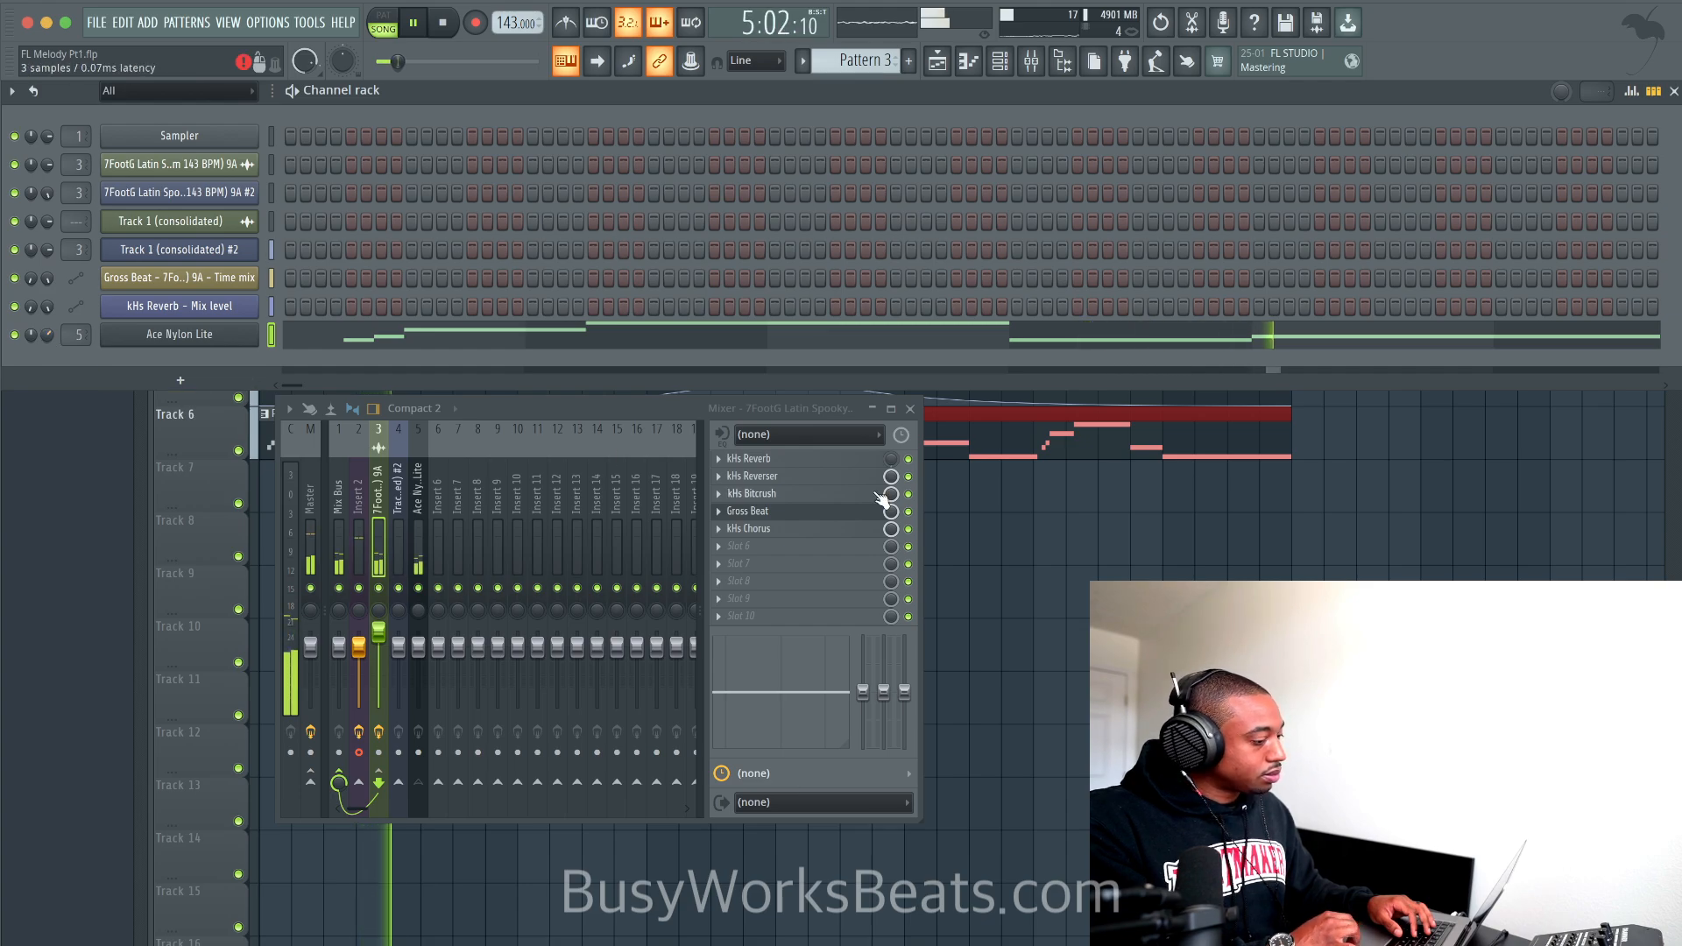
pyautogui.press('F5')
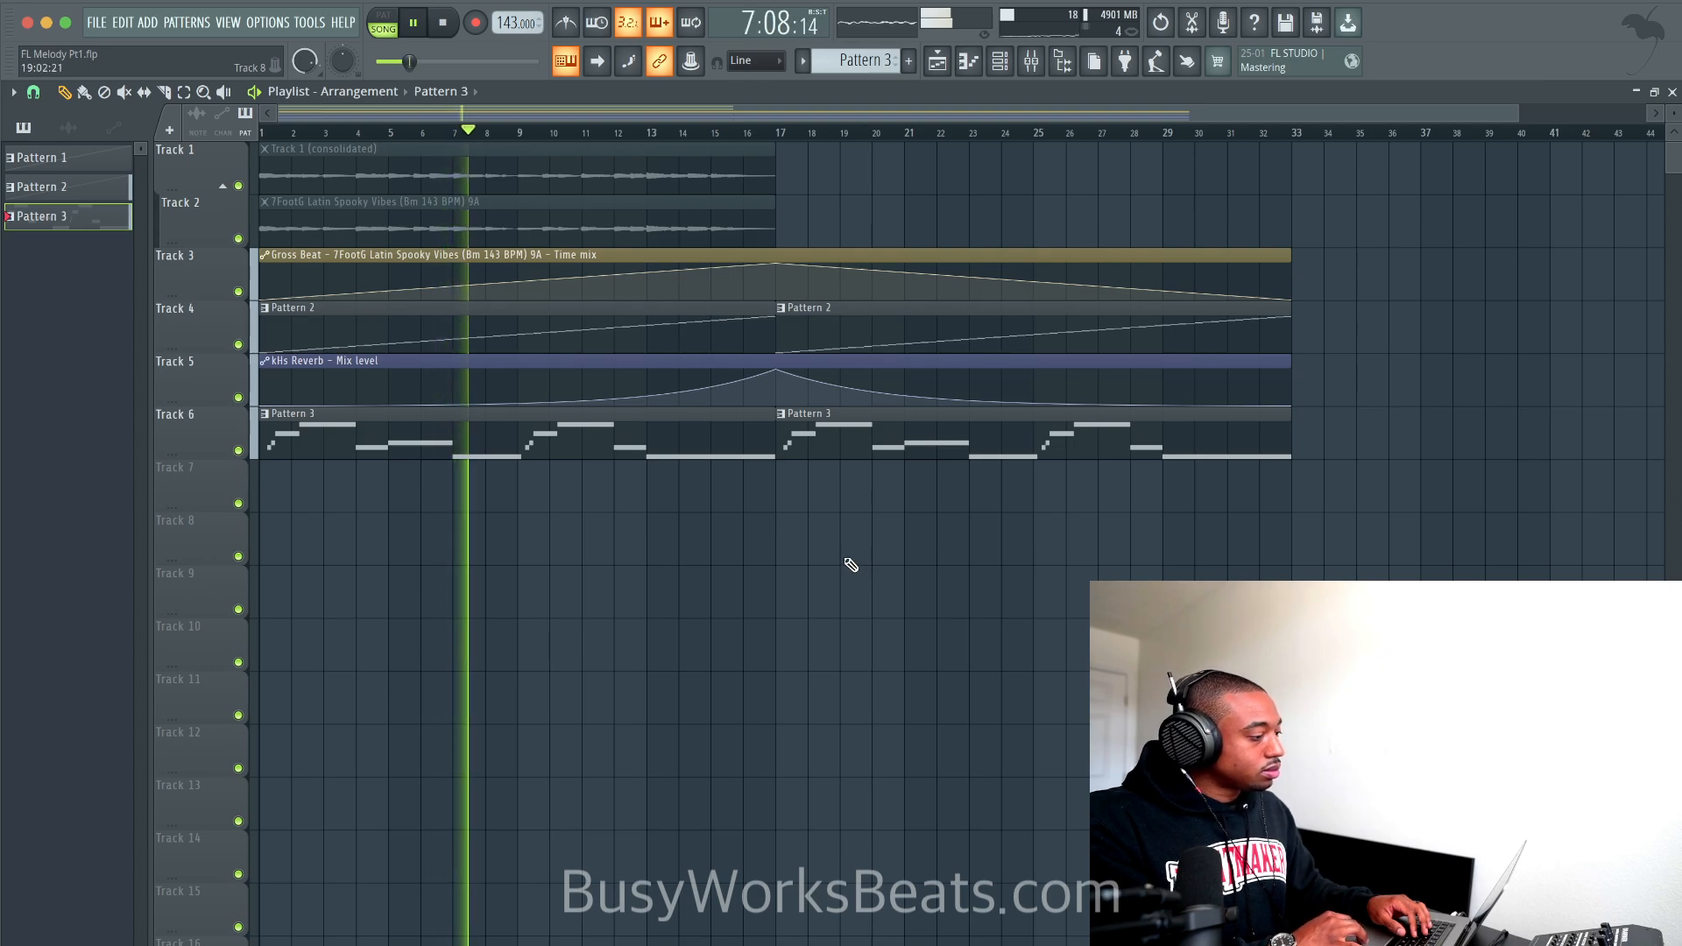
pyautogui.press('F6')
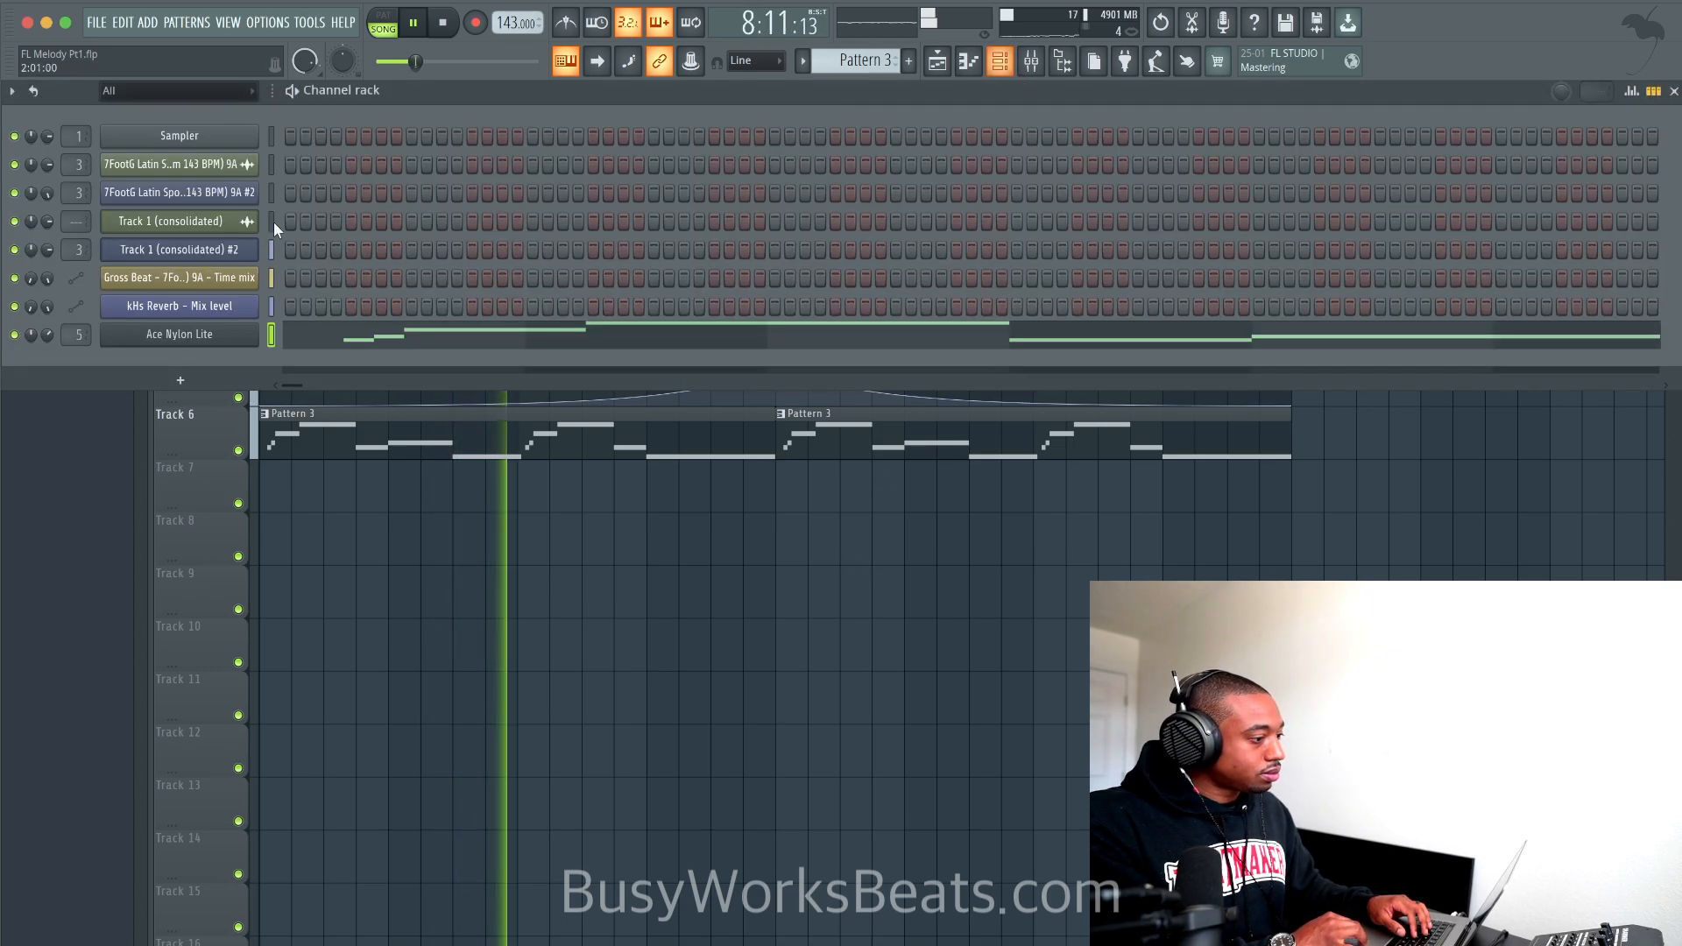
pyautogui.press('F6')
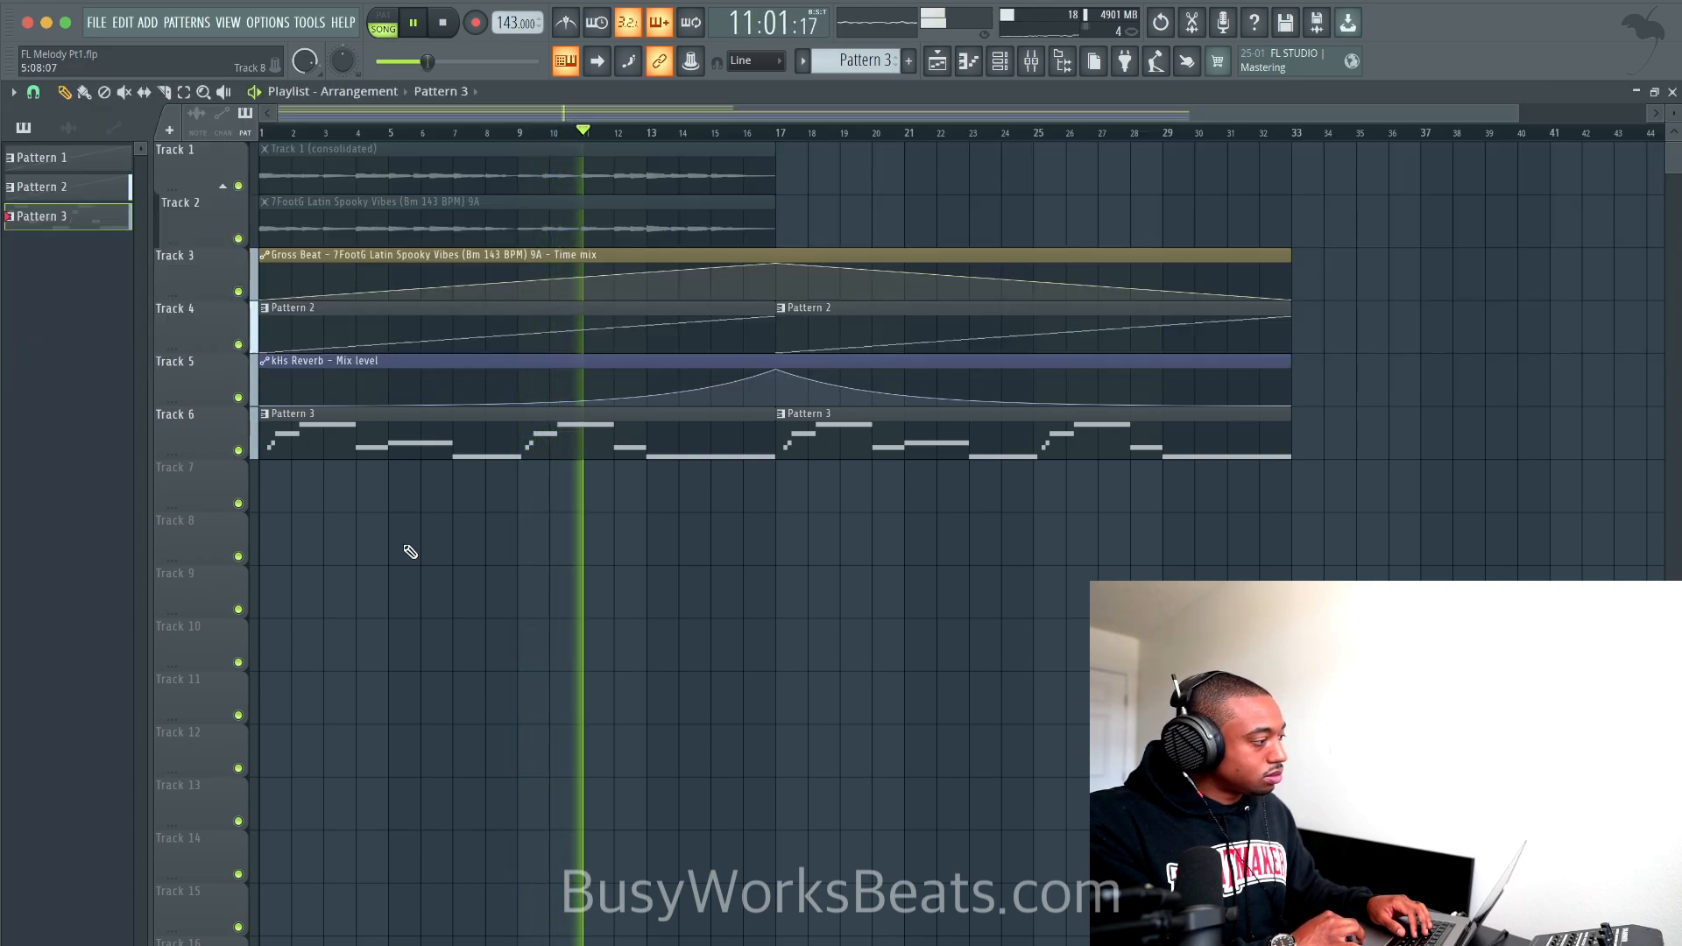
pyautogui.press('F9')
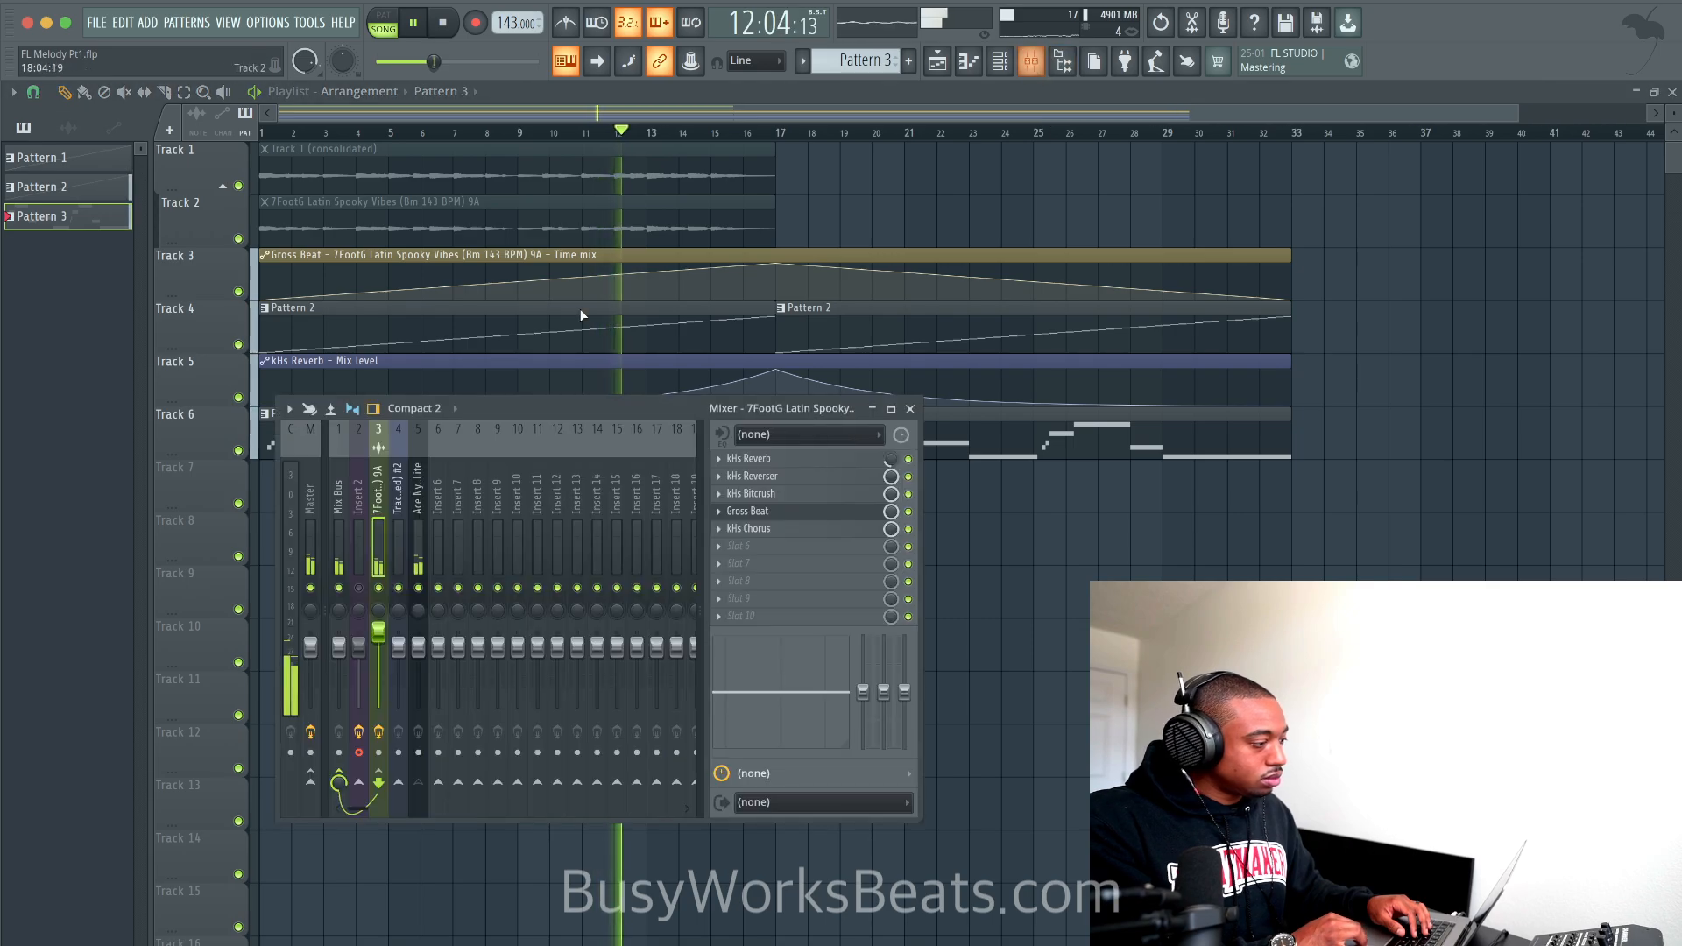
pyautogui.moveTo(417, 648); pyautogui.dragTo(418, 631)
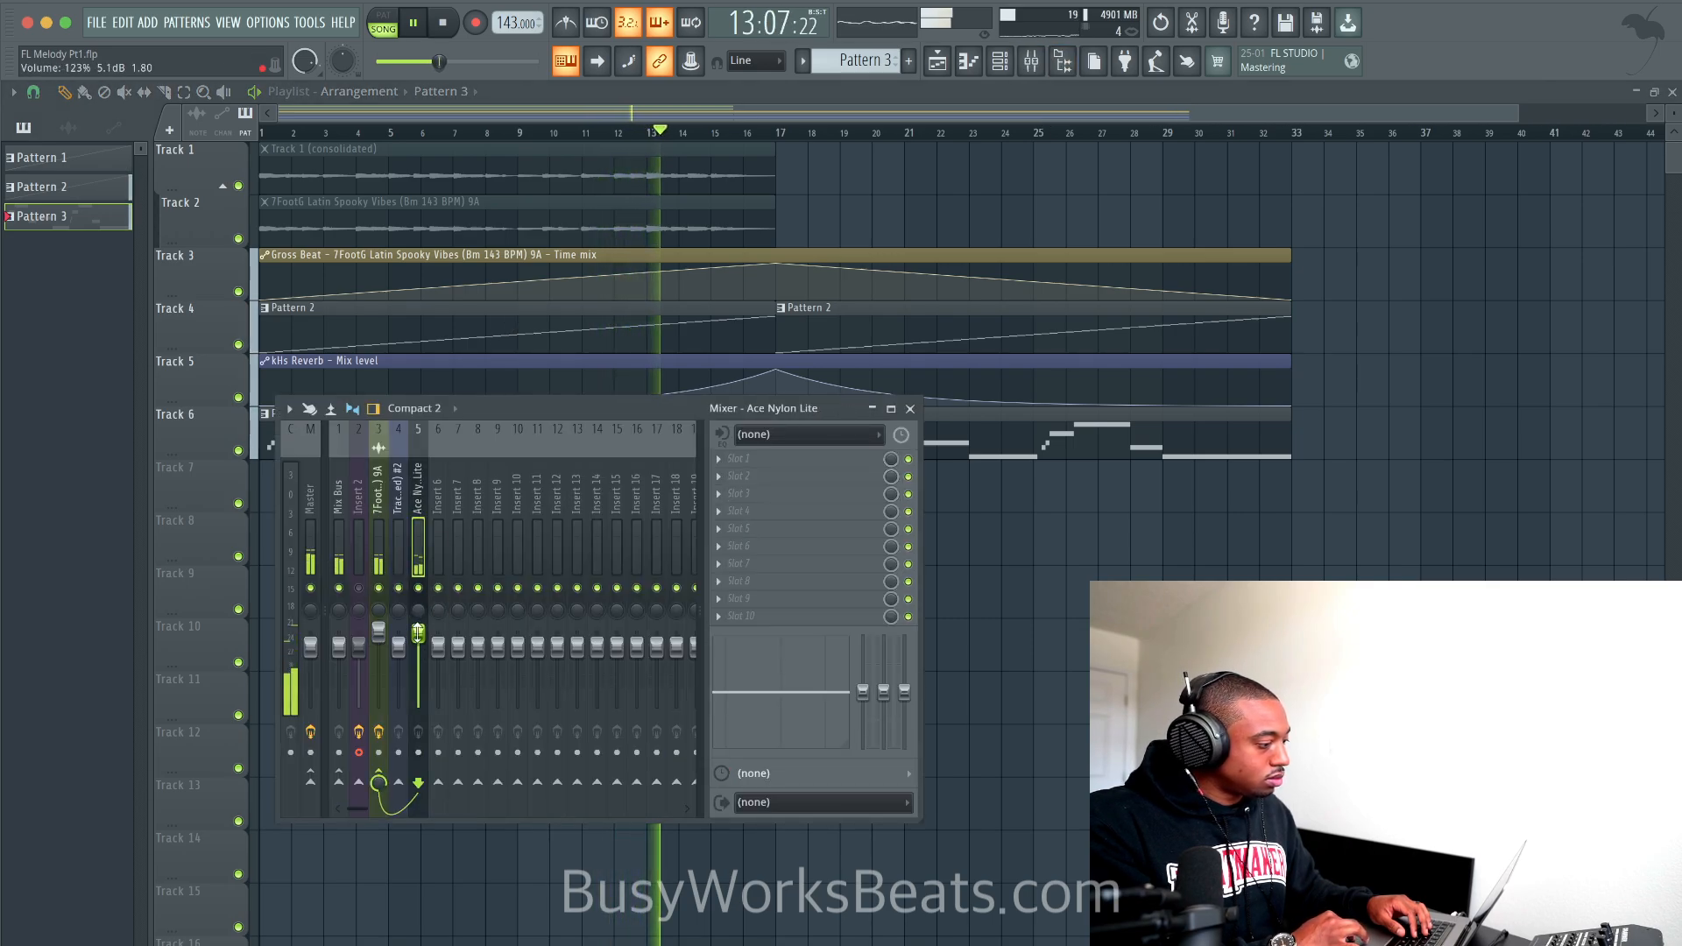
# Step: Add Fruity Parametric EQ 2 to slot 6 of the sample's insert 3, and close the plugin and mixer
pyautogui.click(376, 545)
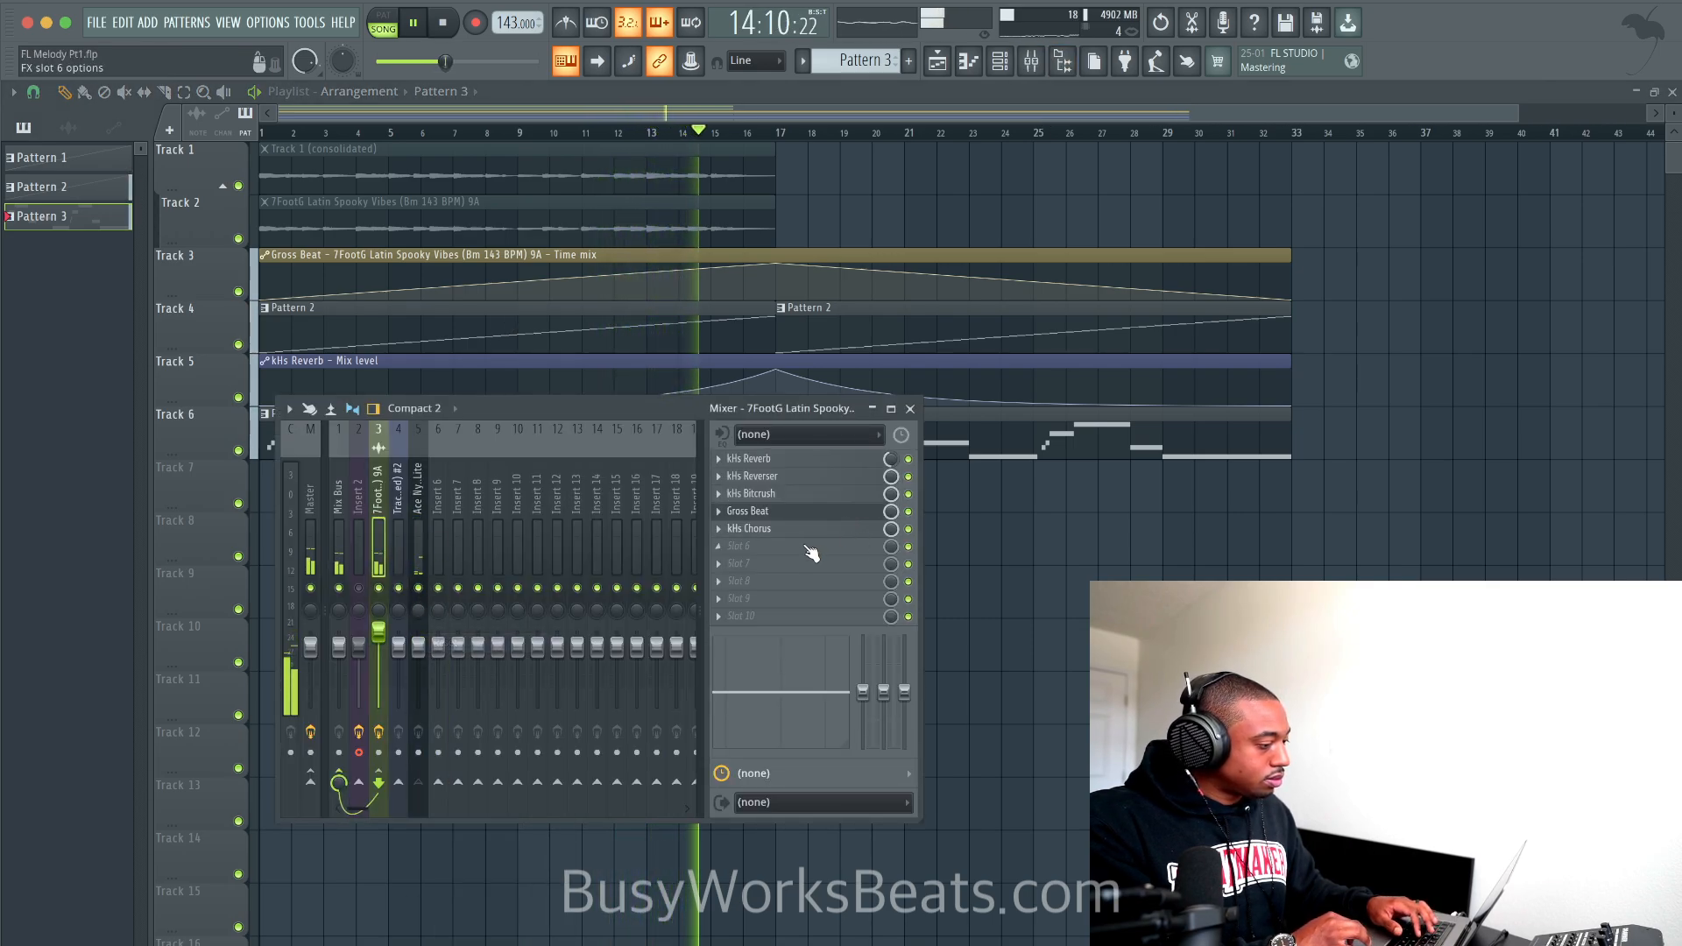
pyautogui.click(718, 545)
pyautogui.click(716, 181)
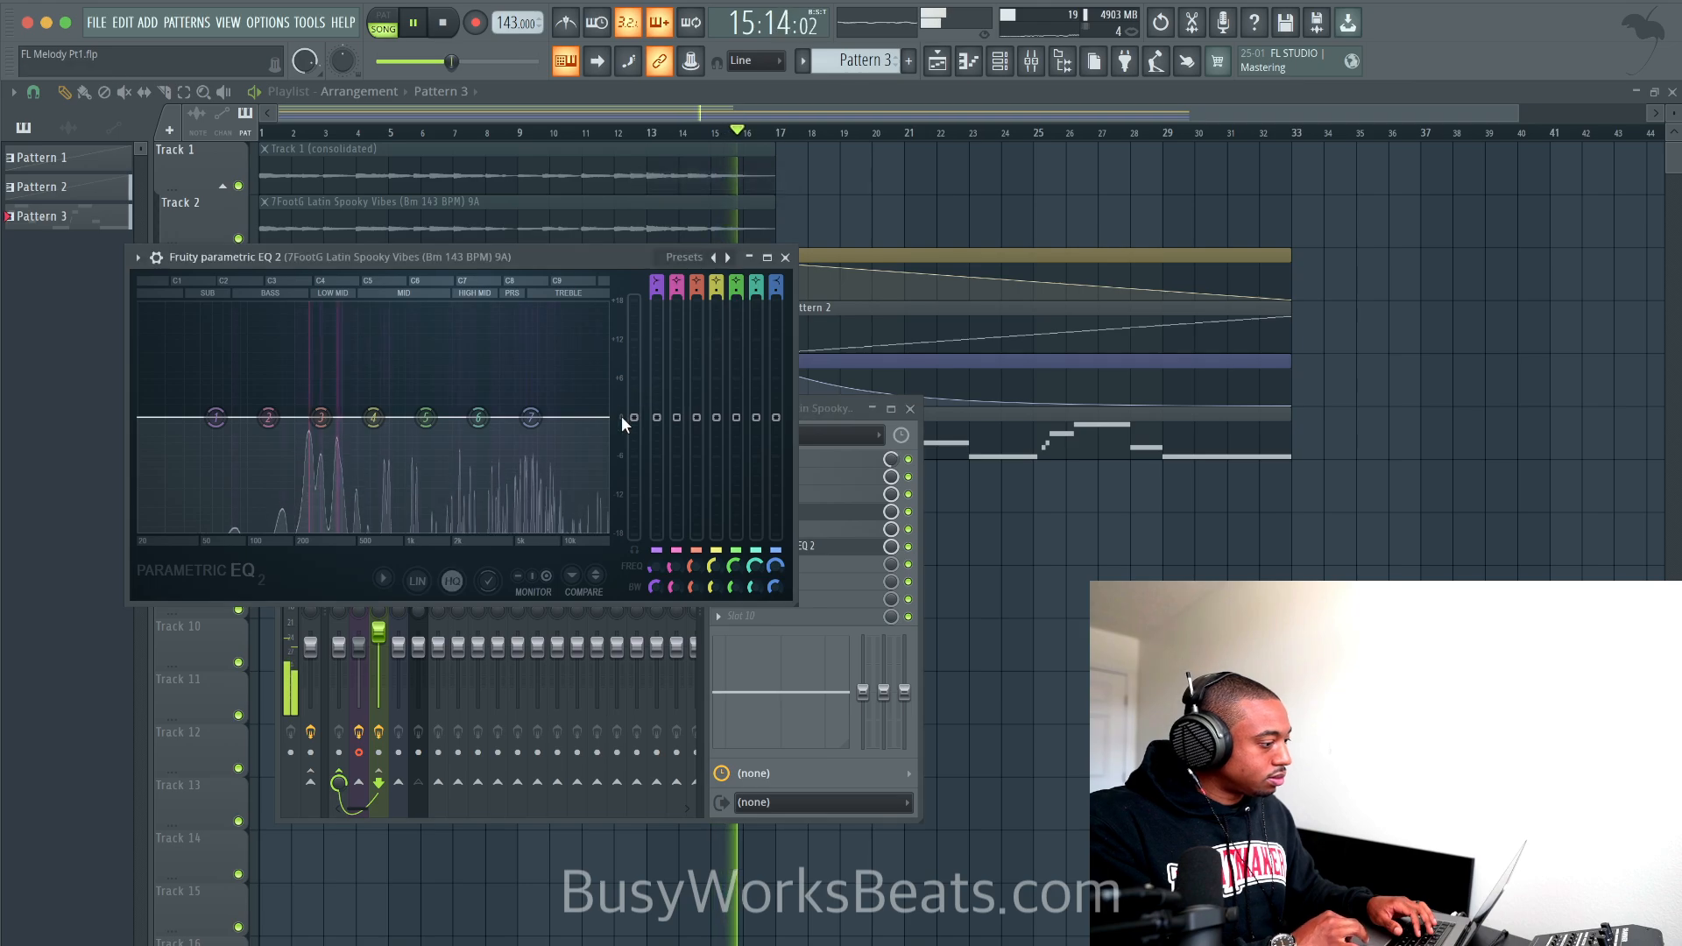
pyautogui.click(785, 257)
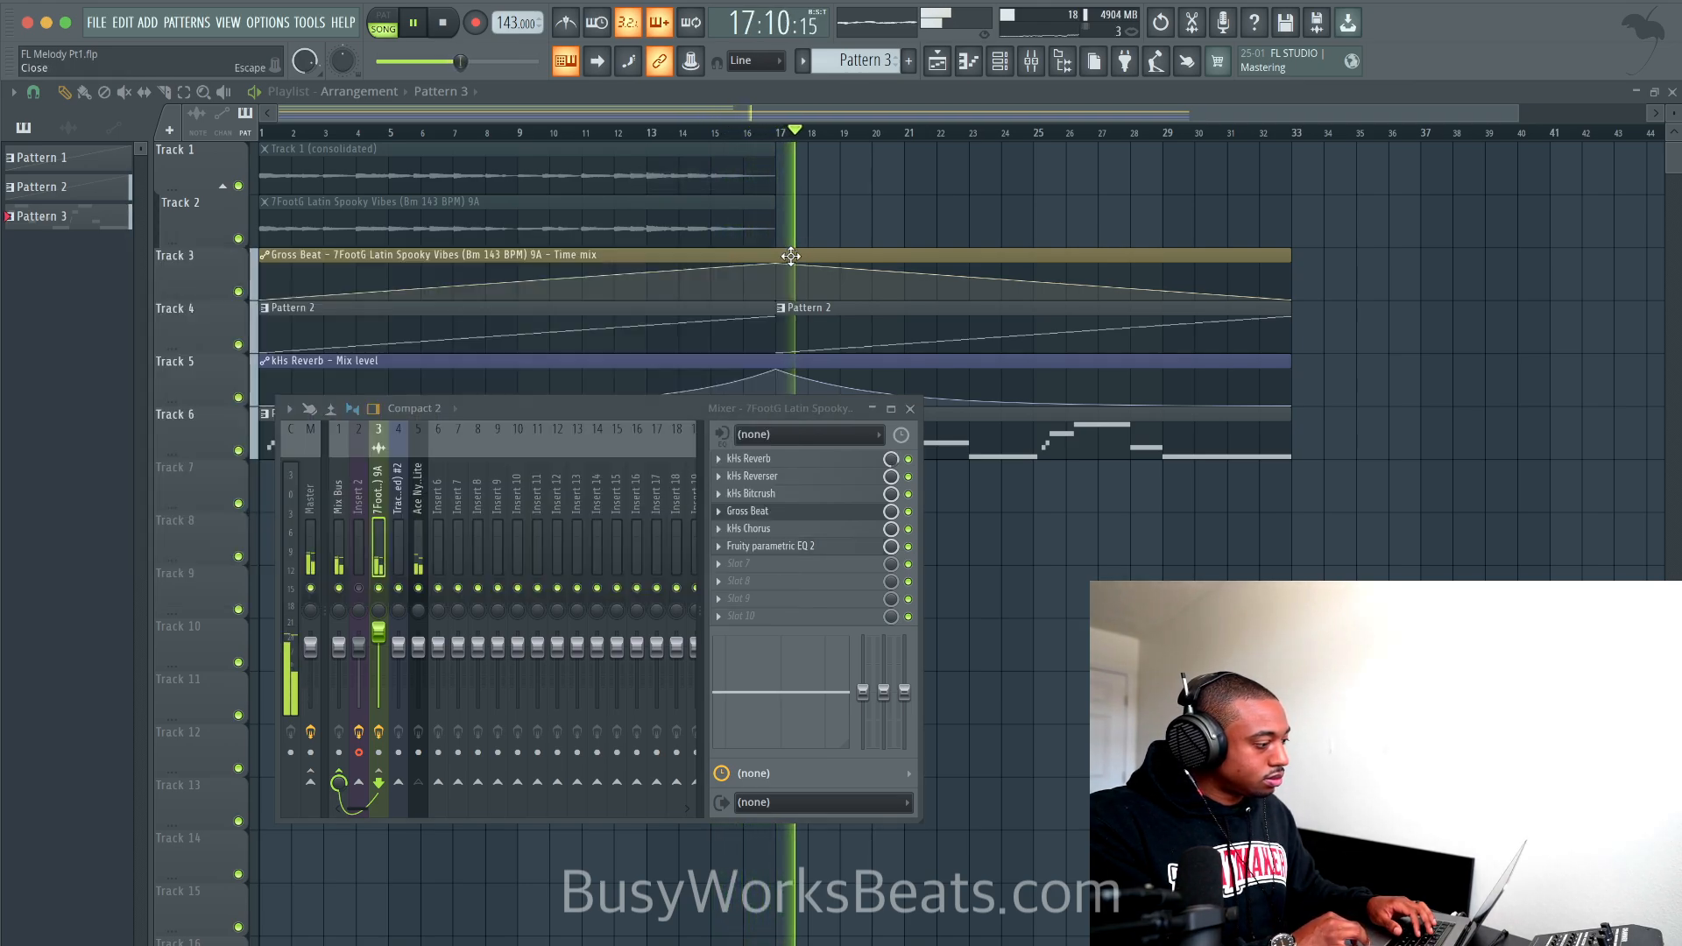
pyautogui.click(911, 410)
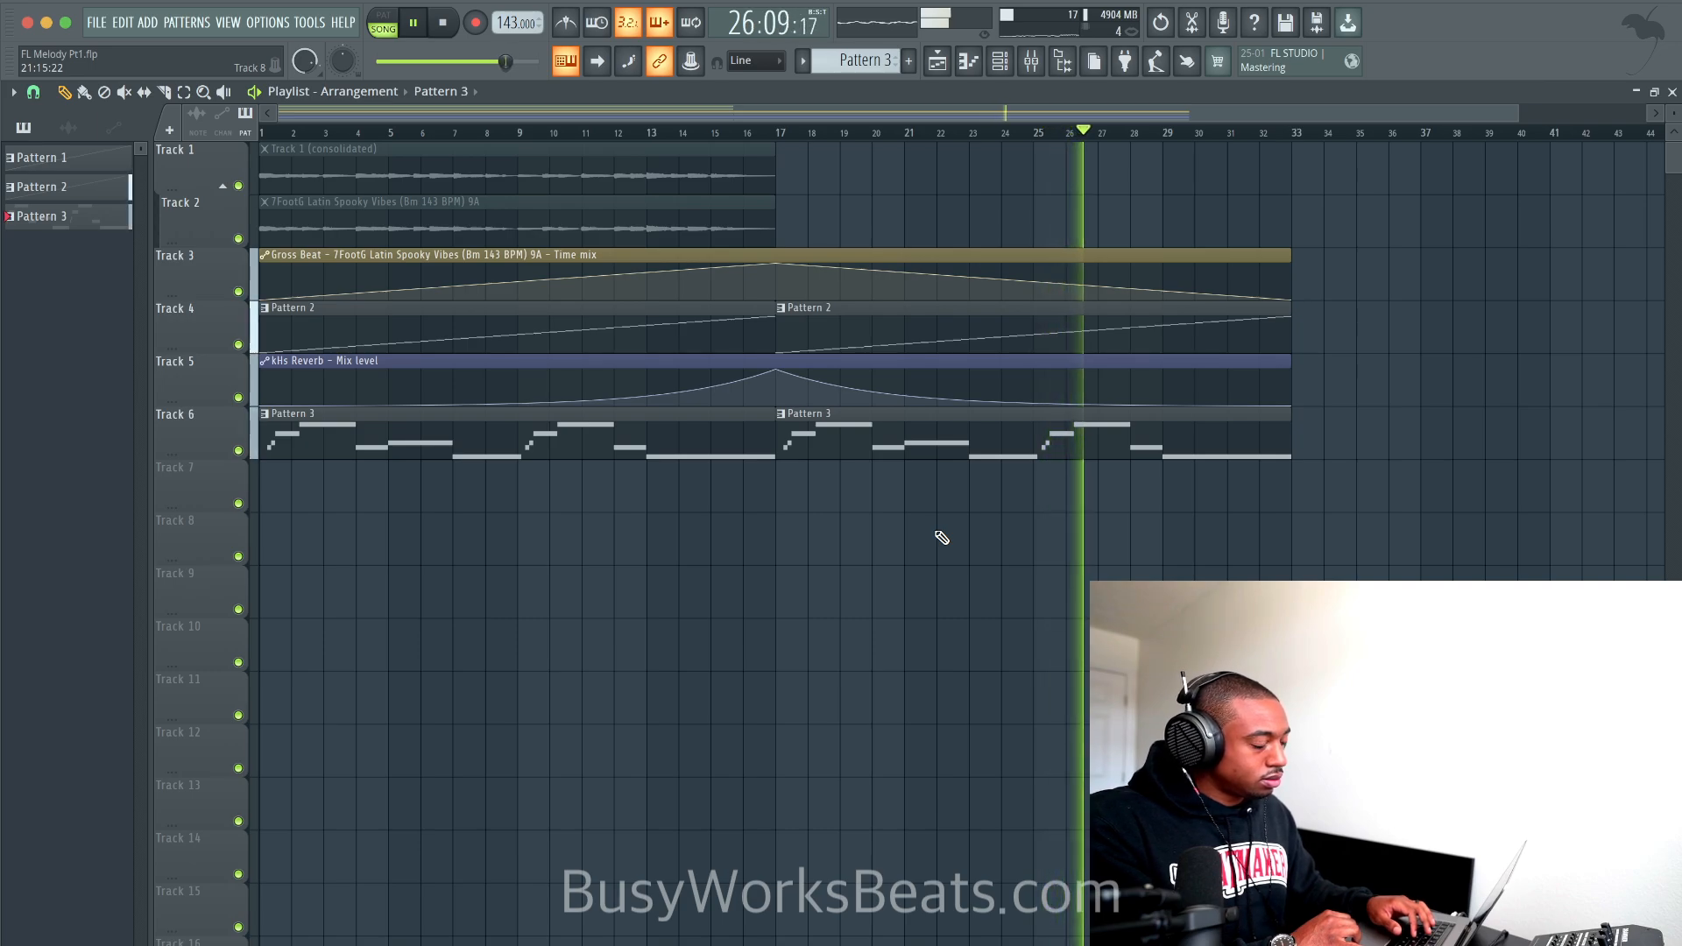
# Step: Listen to the arrangement with the mixer open, restart it from bar 1 and close the mixer
pyautogui.click(1031, 61)
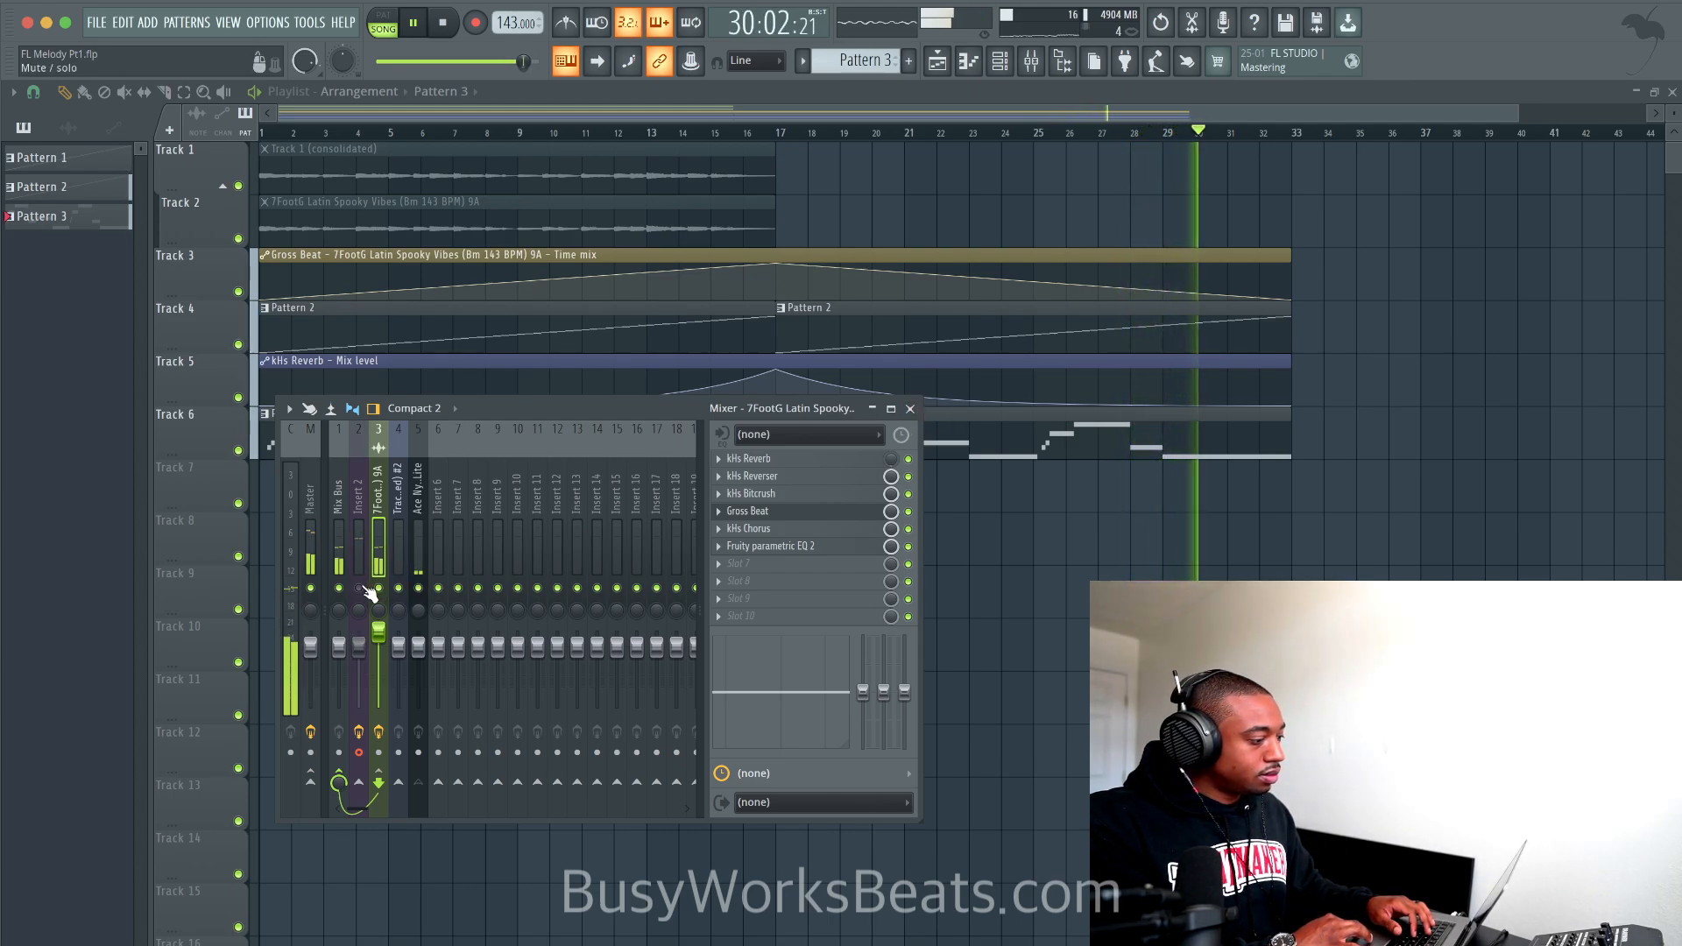
pyautogui.press('space')
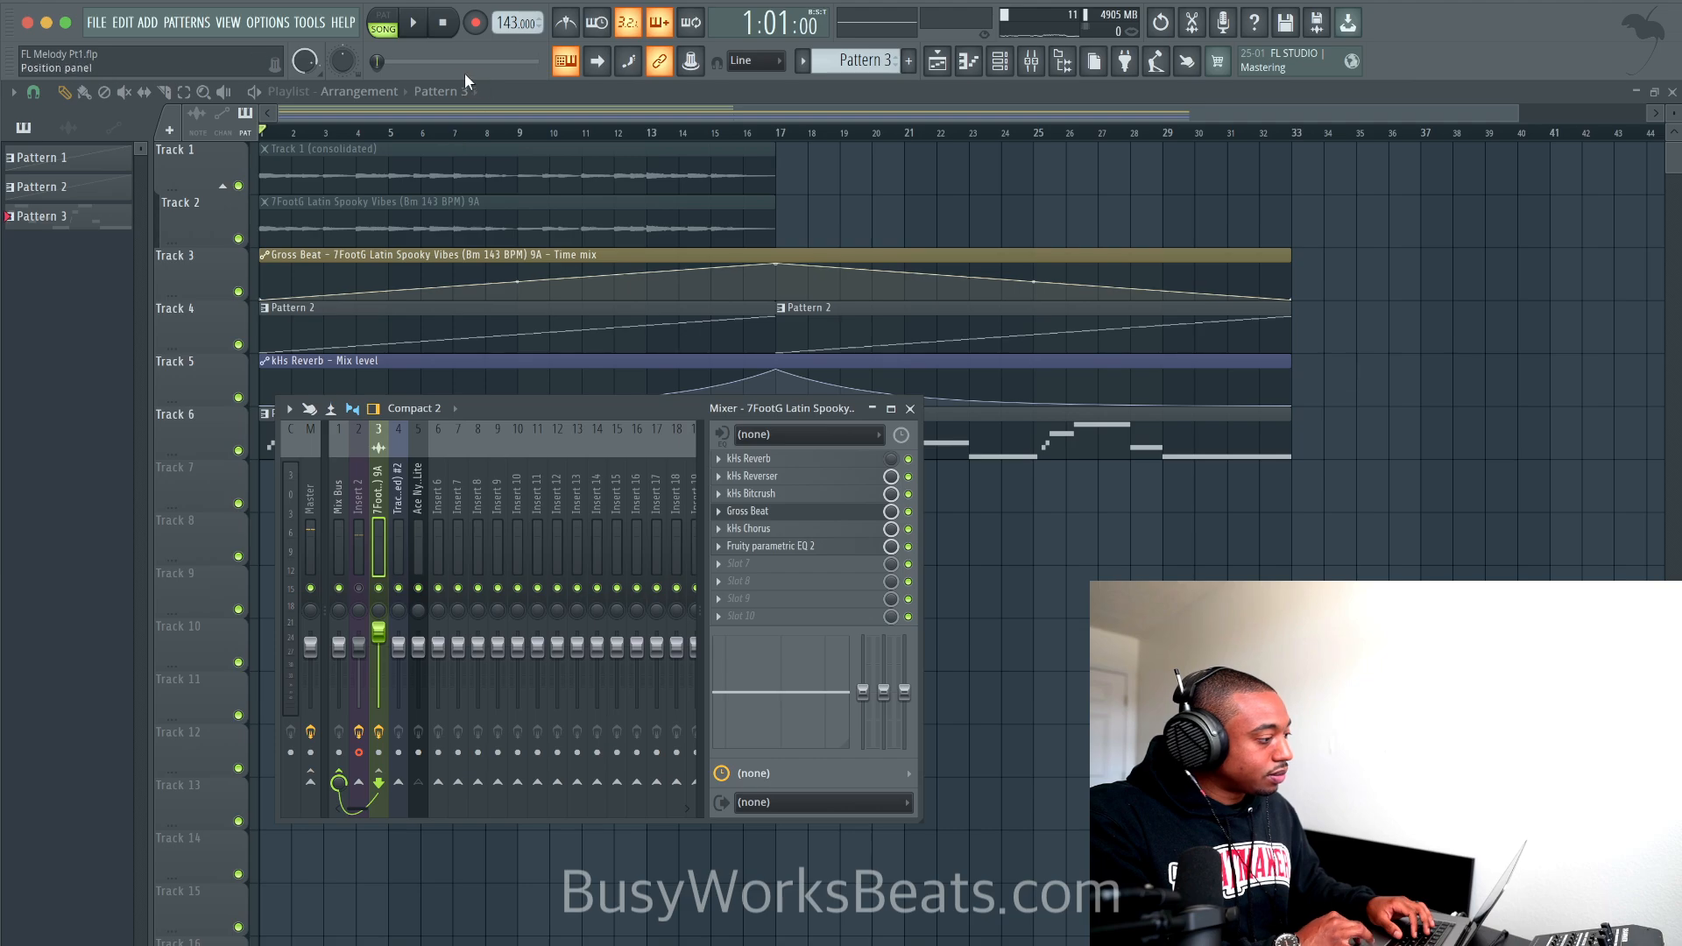
pyautogui.press('space')
pyautogui.press('F9')
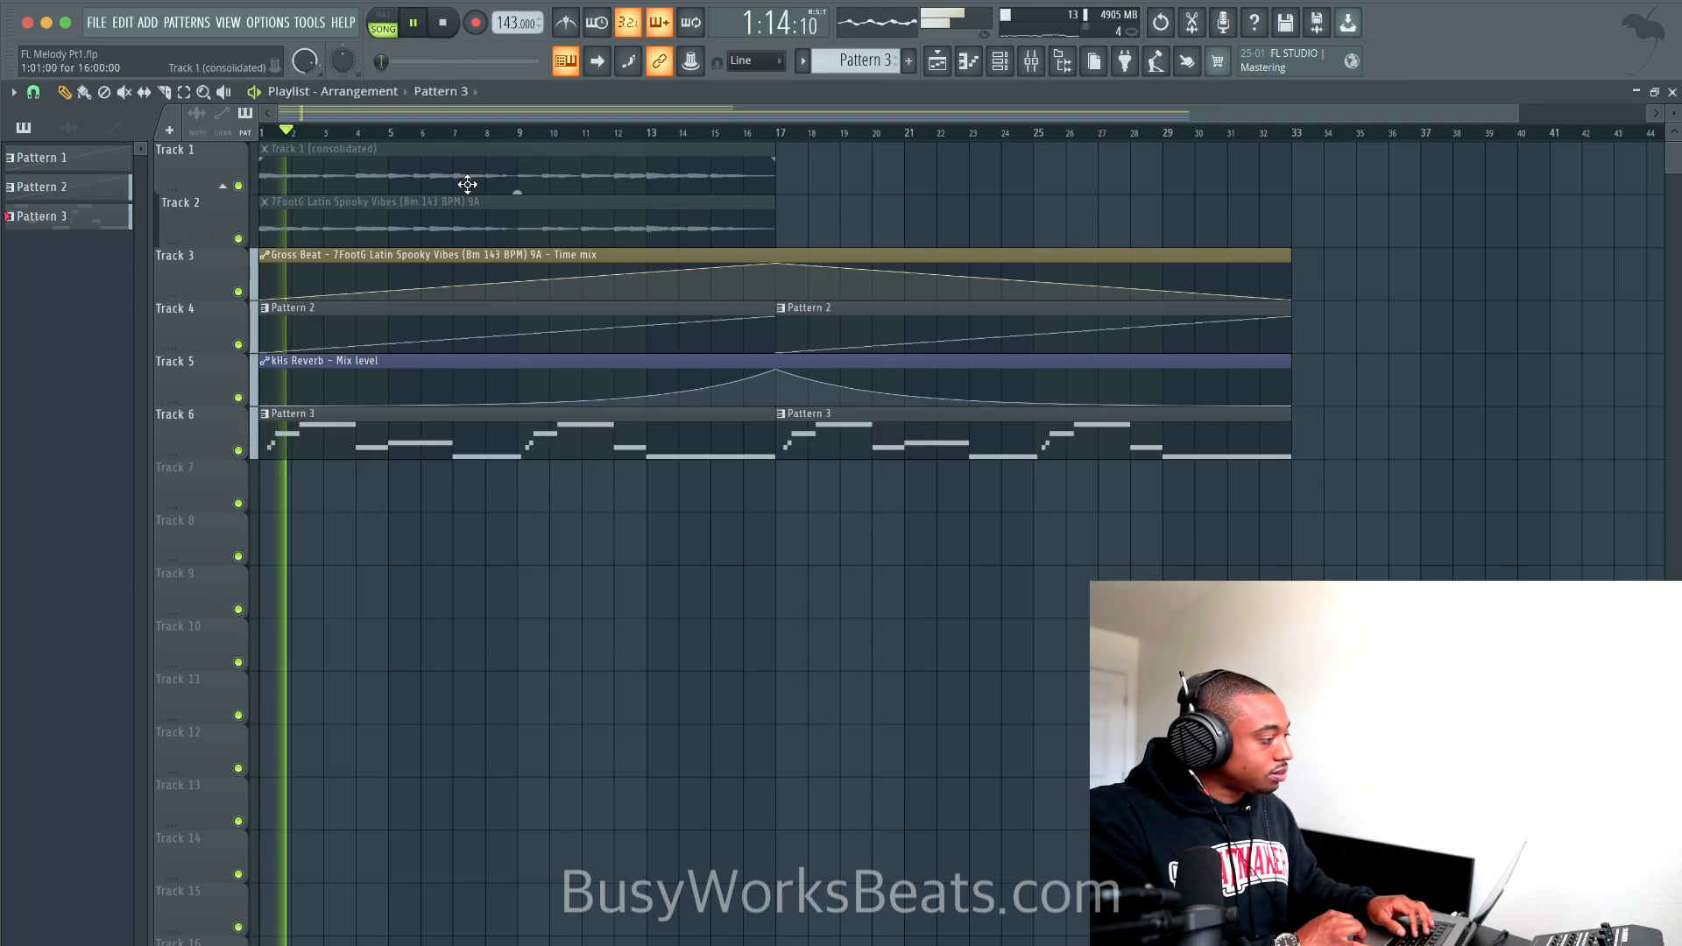
# Step: Export the project as the zipped loop package FL Melody Pt1.zip in the March 11 2024 folder
pyautogui.click(97, 22)
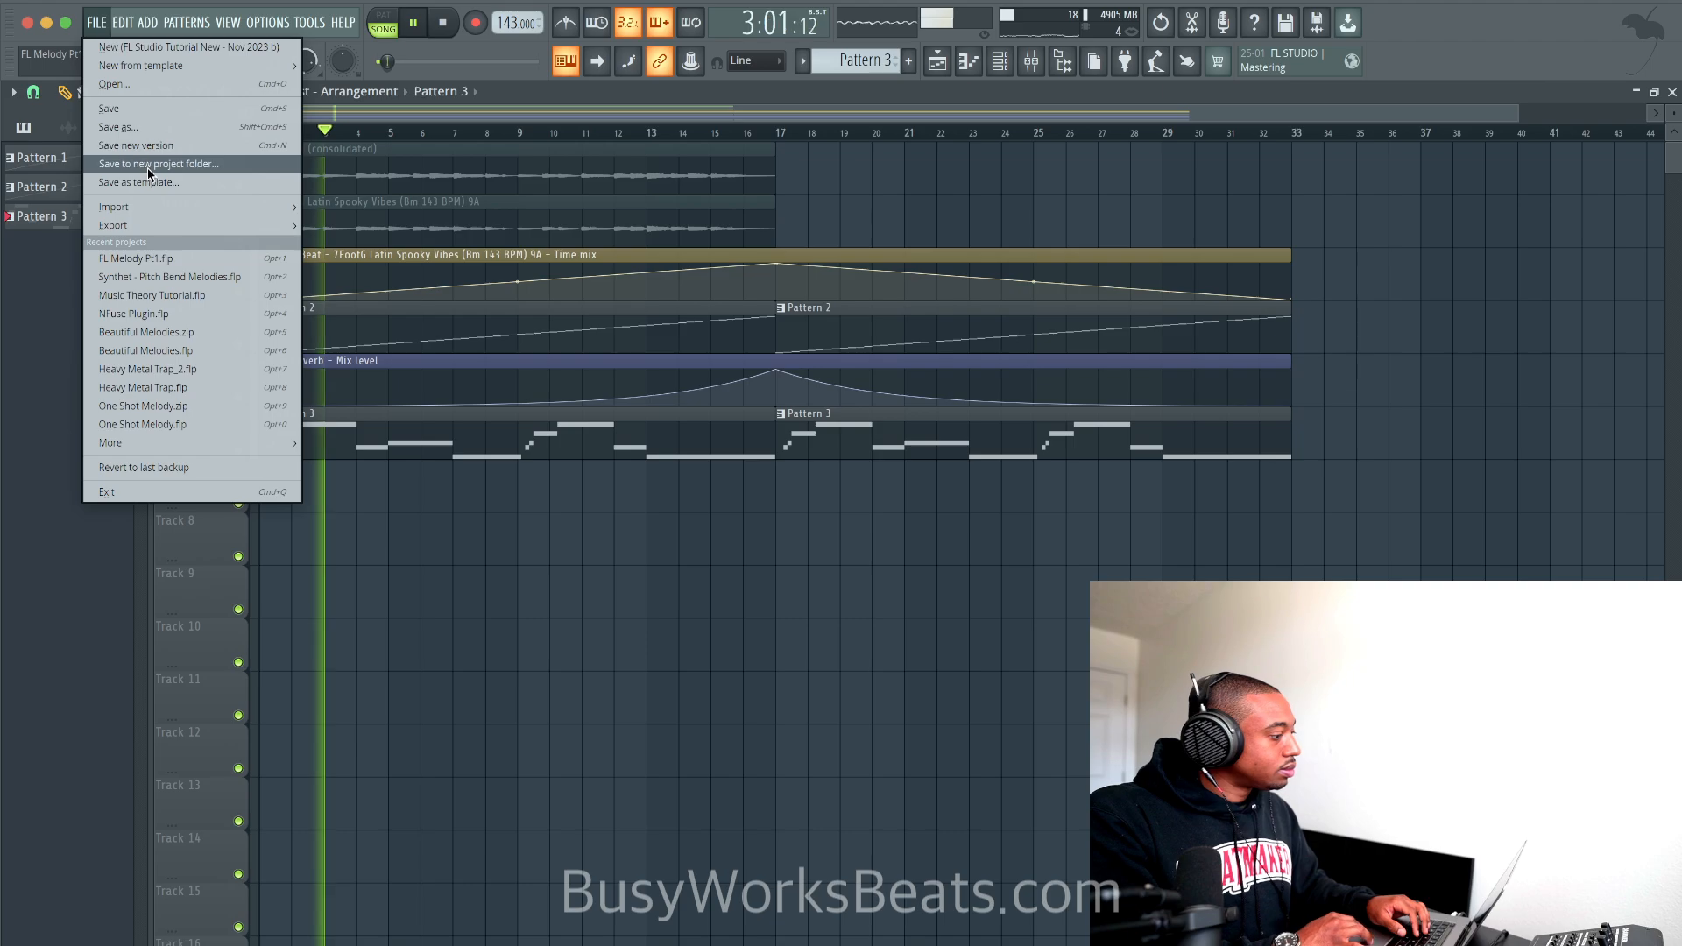
pyautogui.moveTo(176, 228)
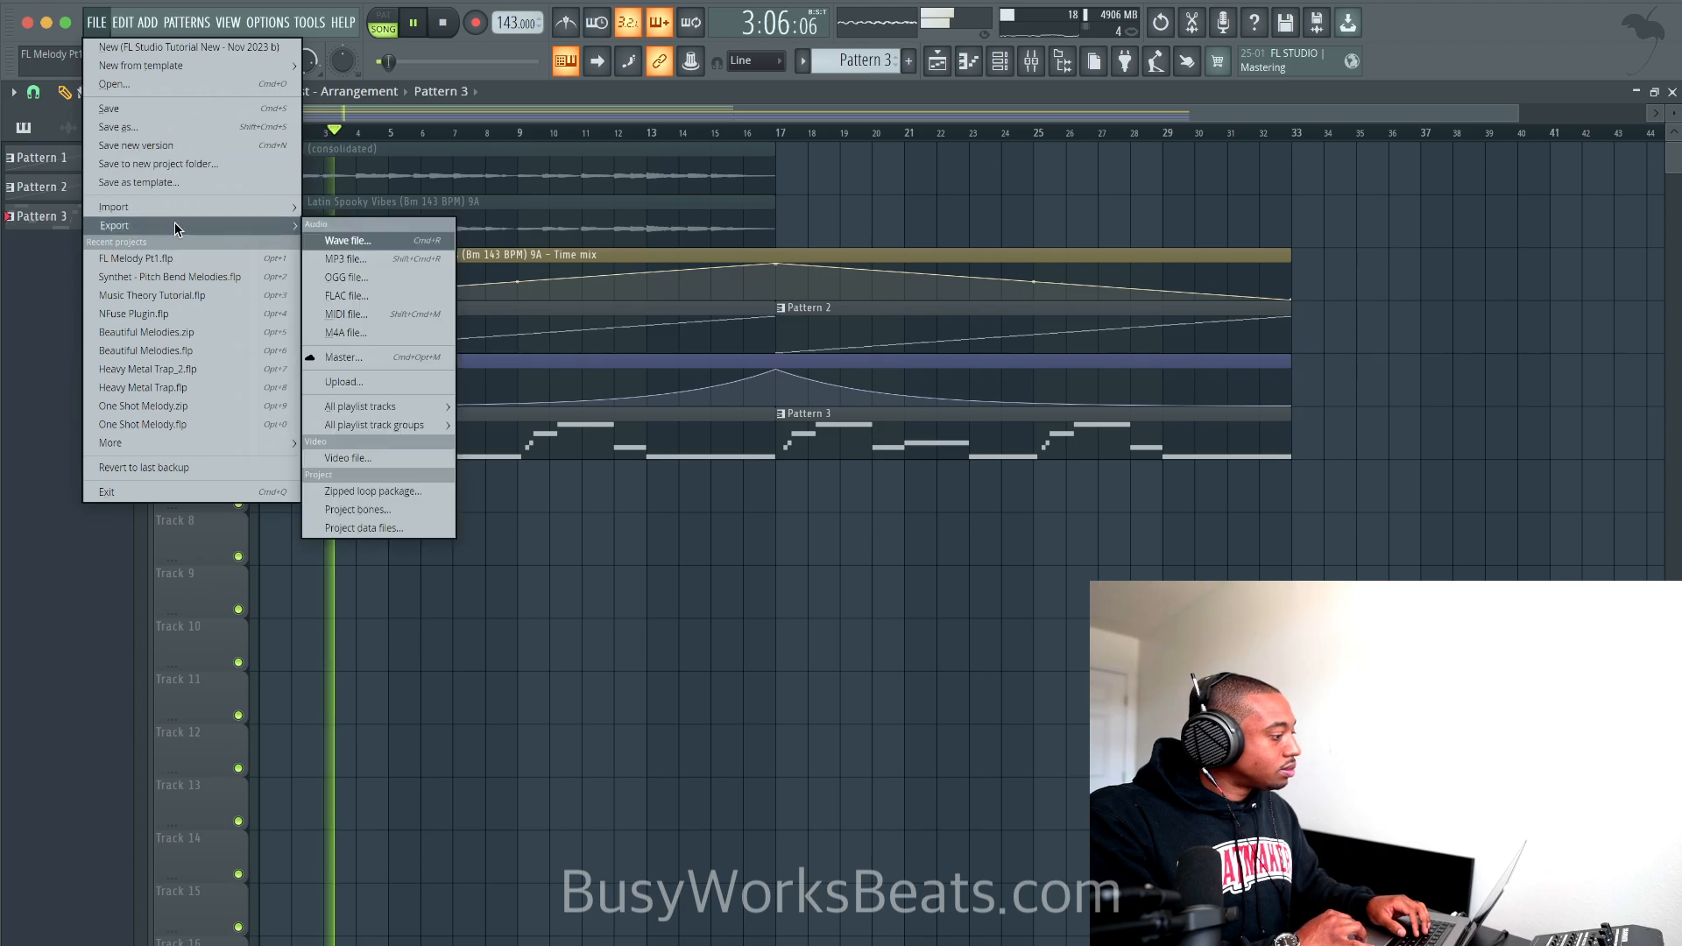
pyautogui.click(427, 491)
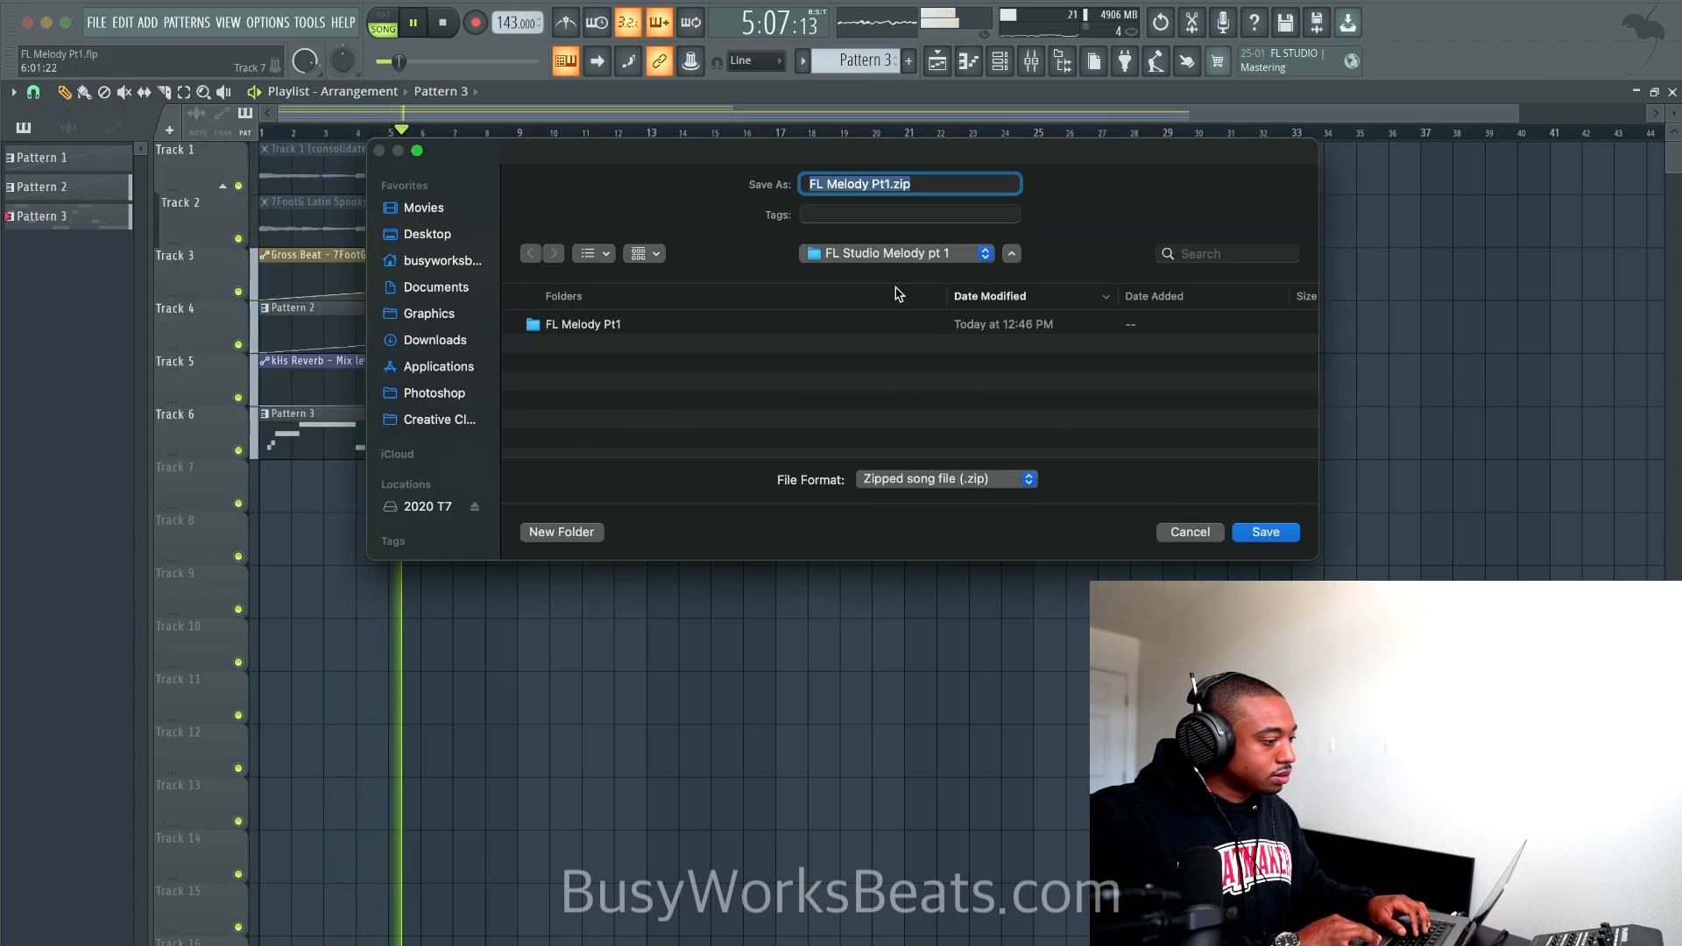
pyautogui.click(898, 254)
pyautogui.click(885, 274)
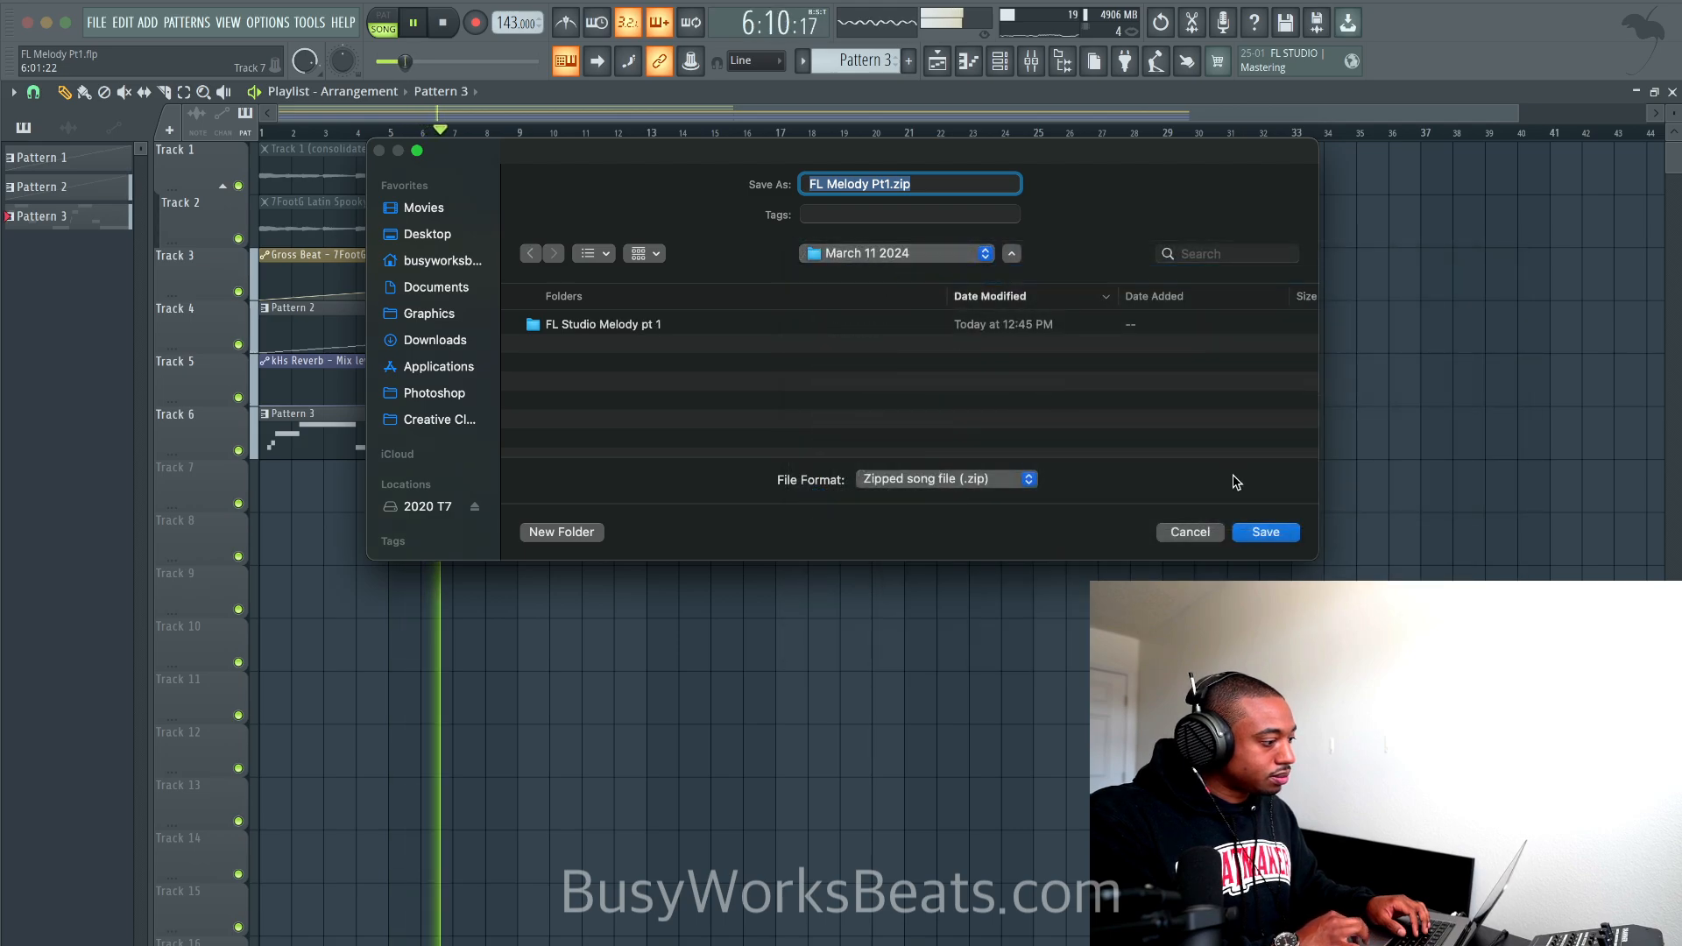
pyautogui.press('Return')
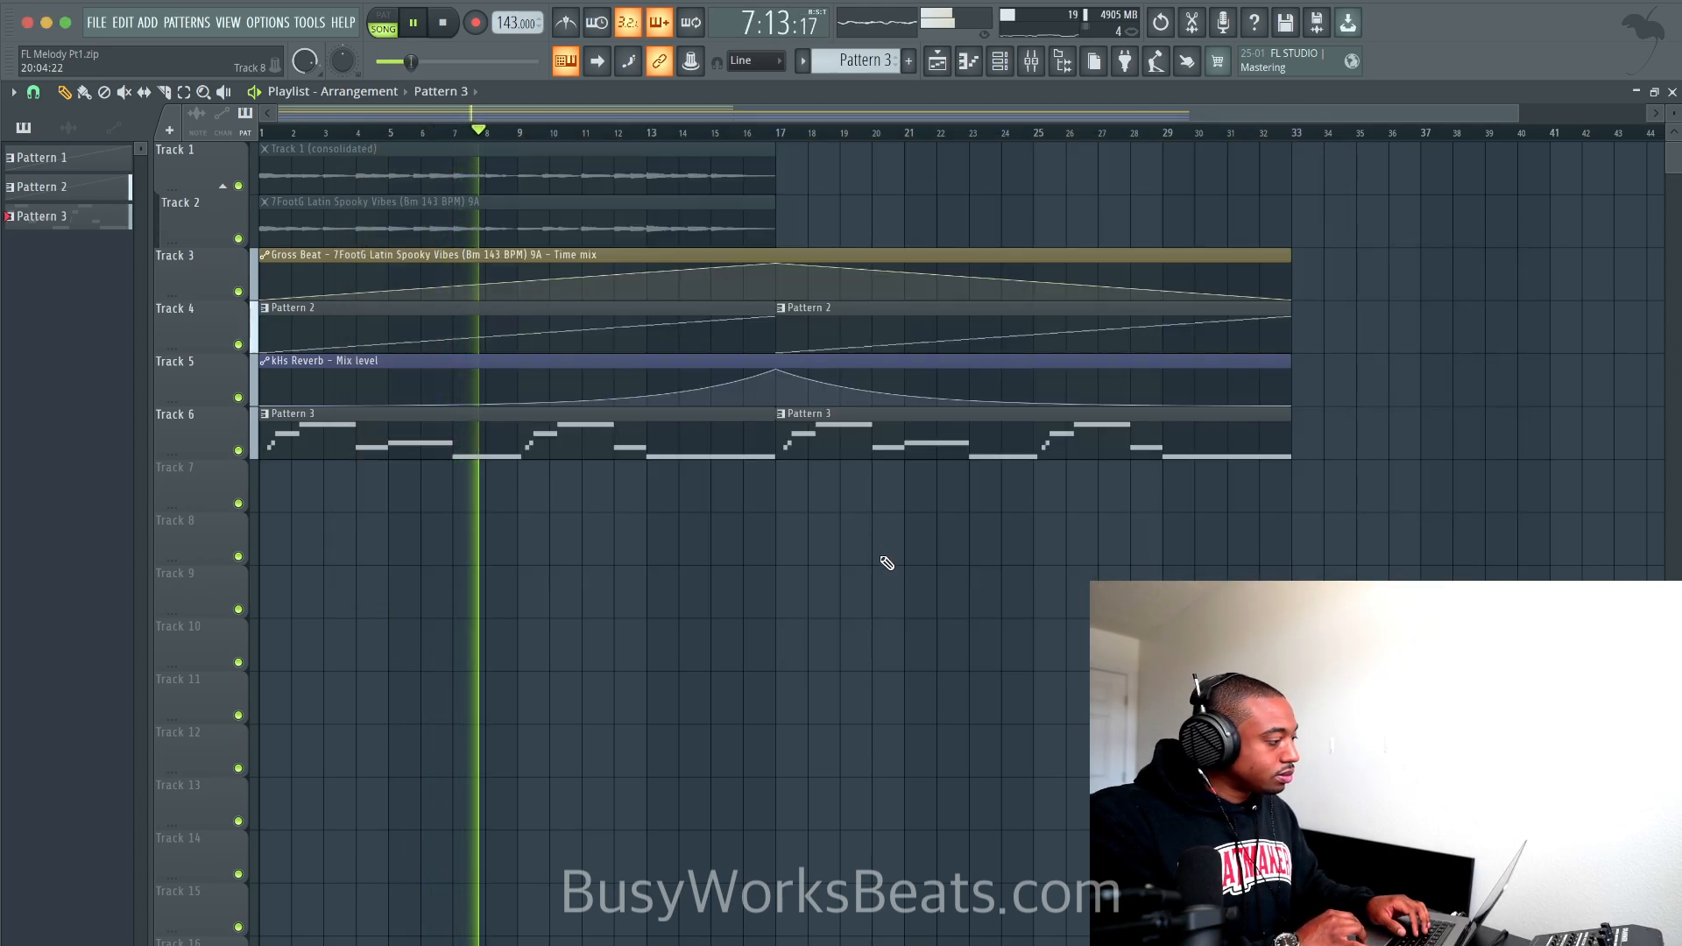
# Step: Recolor Patterns 1 to 3 together in bright pink
pyautogui.click(80, 158)
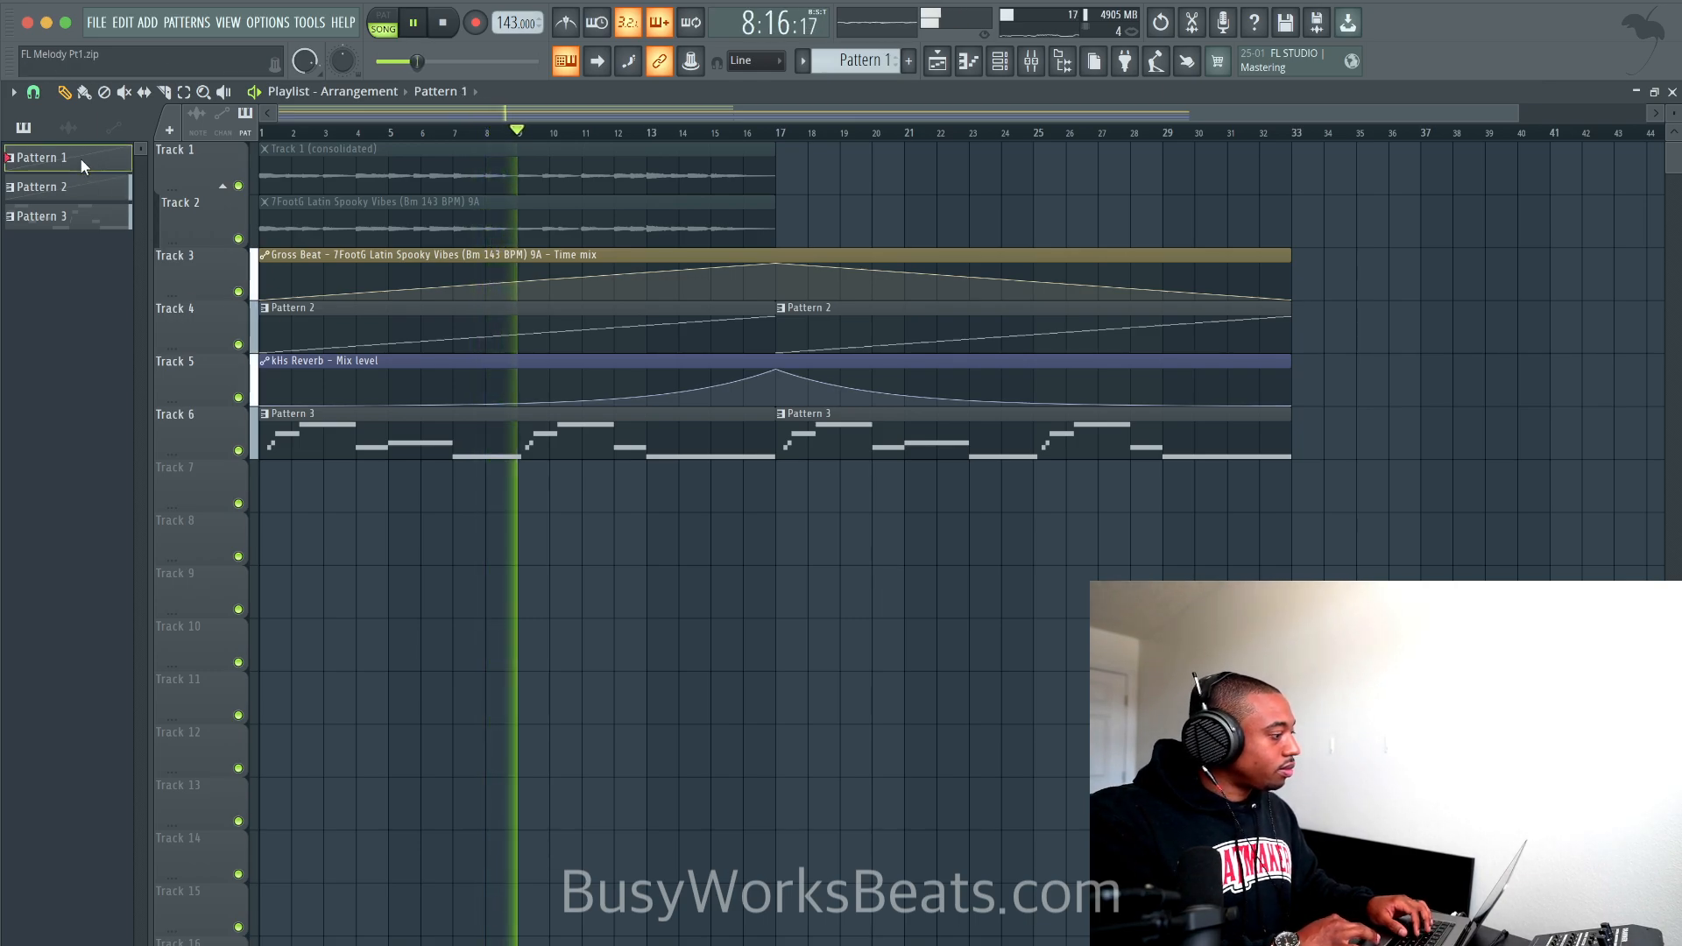
pyautogui.rightClick(81, 205)
pyautogui.click(141, 293)
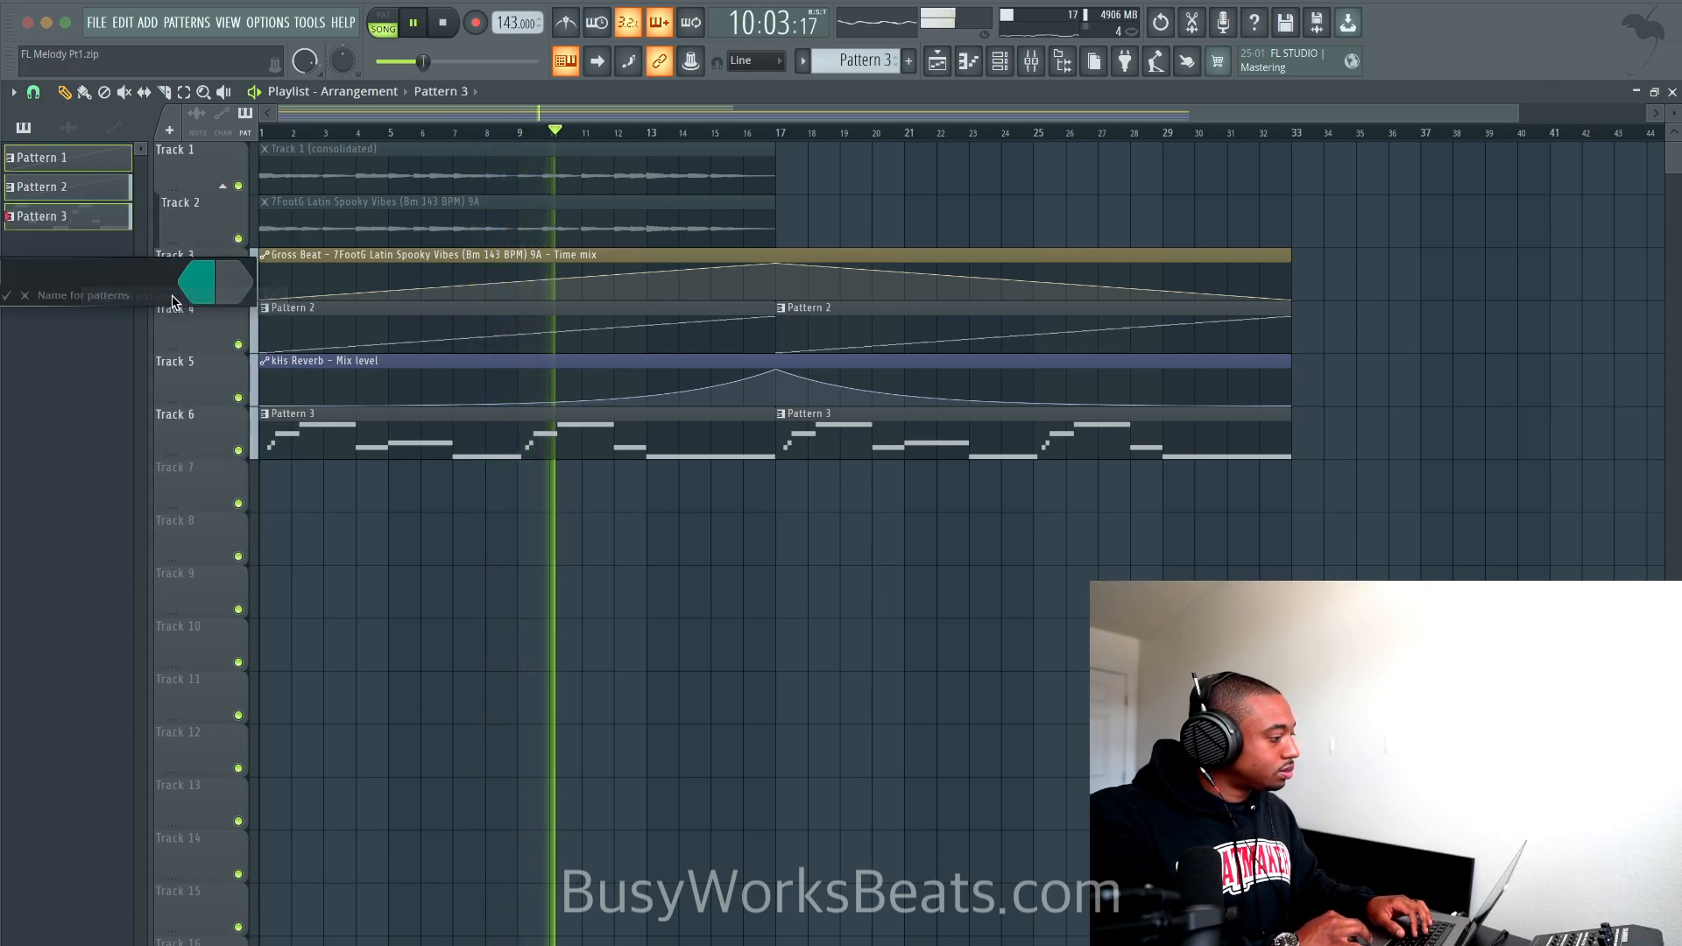
pyautogui.click(208, 283)
pyautogui.click(355, 586)
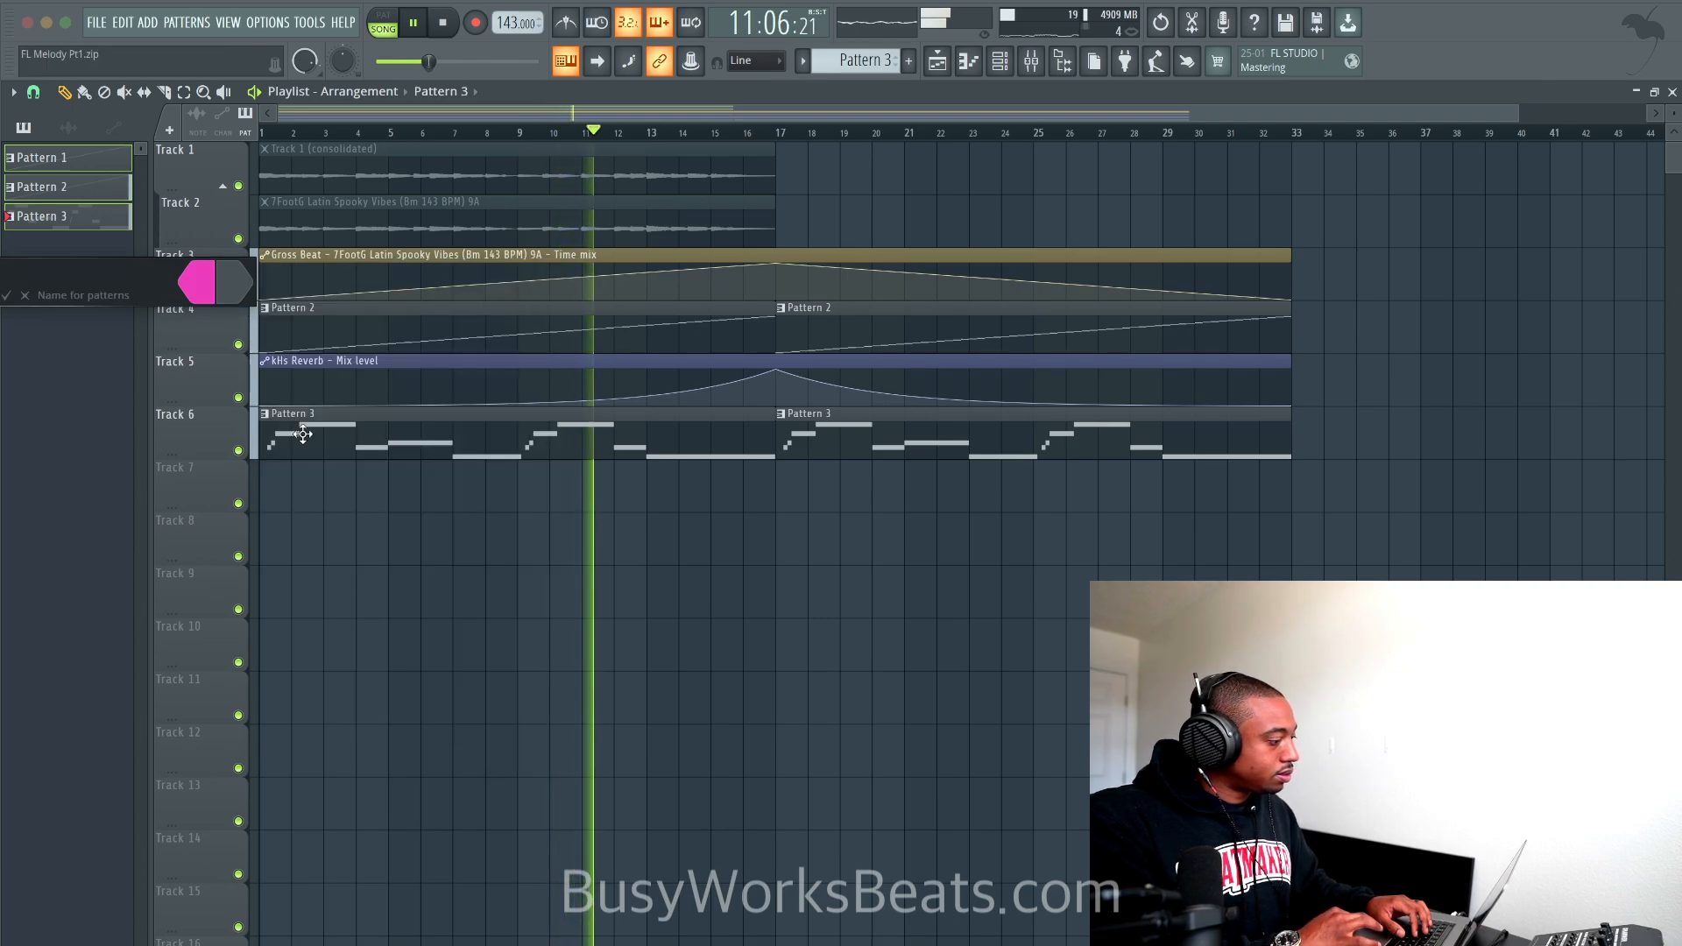
pyautogui.press('Return')
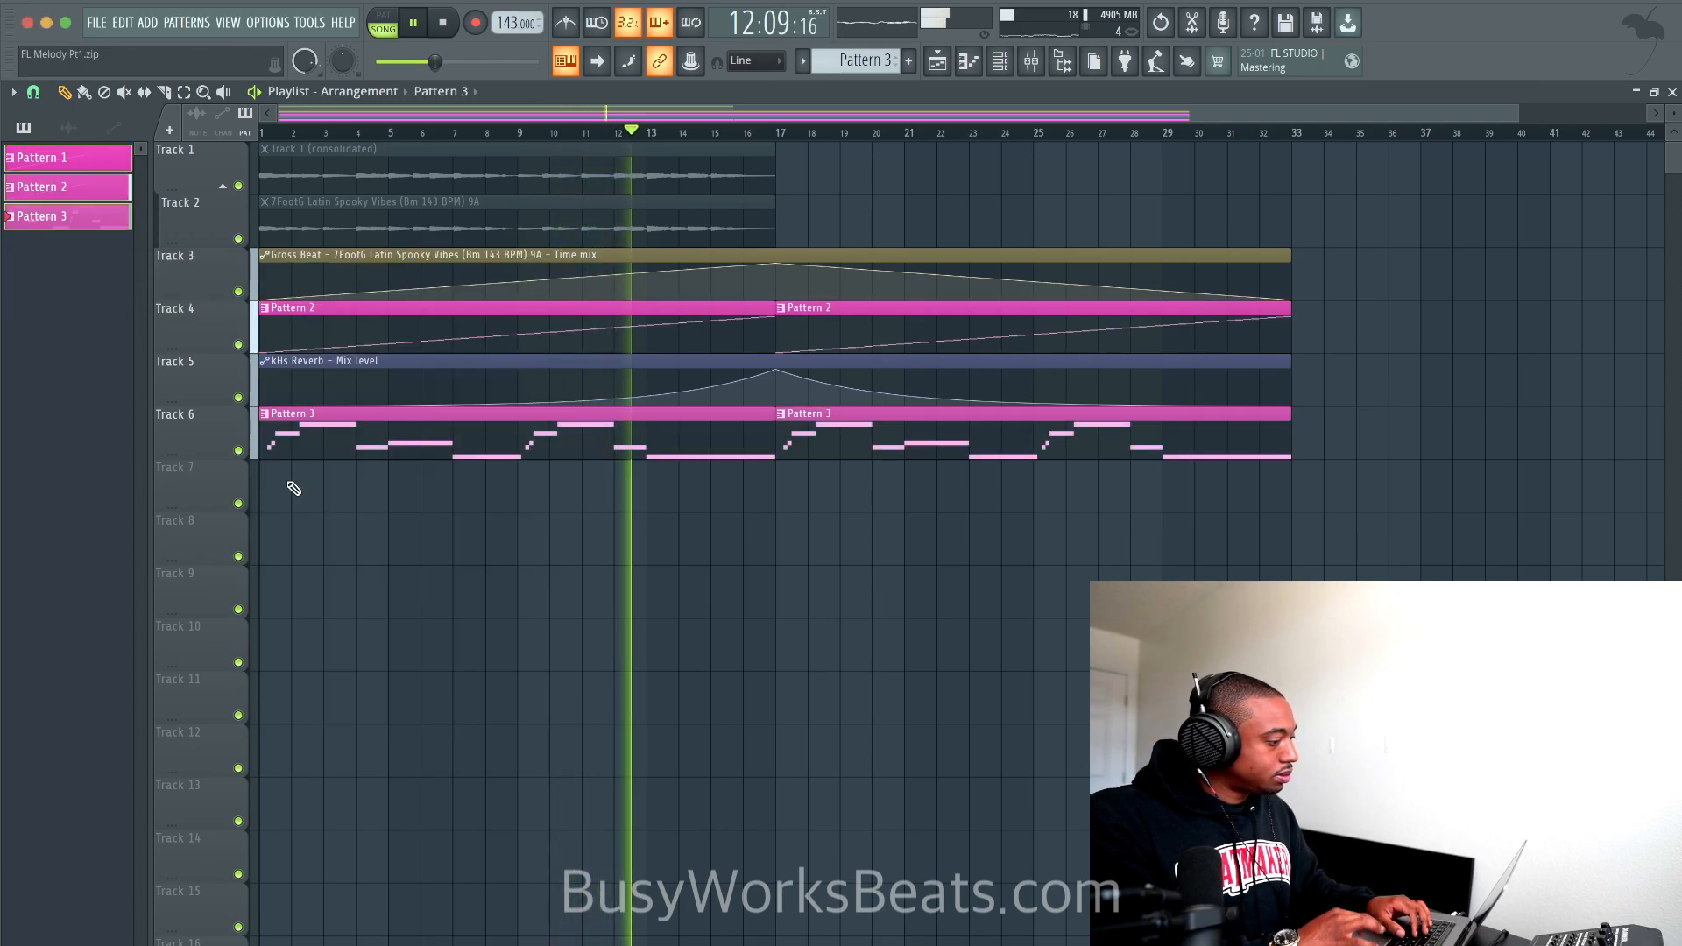
# Step: Recolor the 7FootG Latin Spooky Vibes and Track 1 (consolidated) audio clips in the same bright pink
pyautogui.click(64, 130)
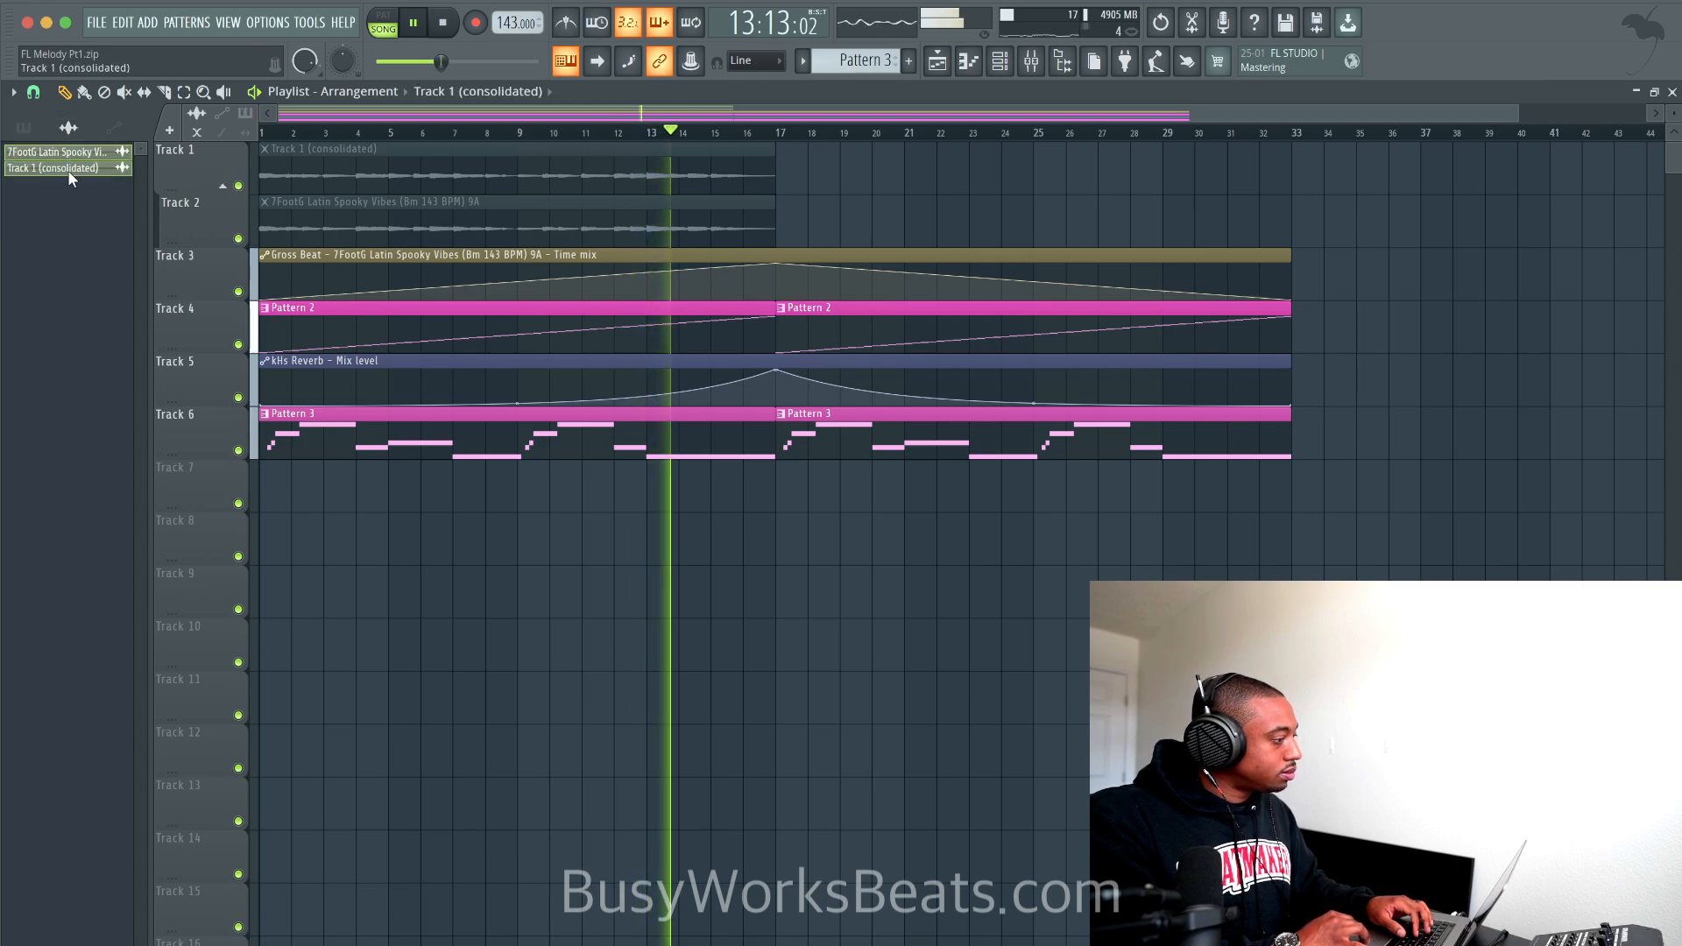
pyautogui.rightClick(66, 170)
pyautogui.click(127, 243)
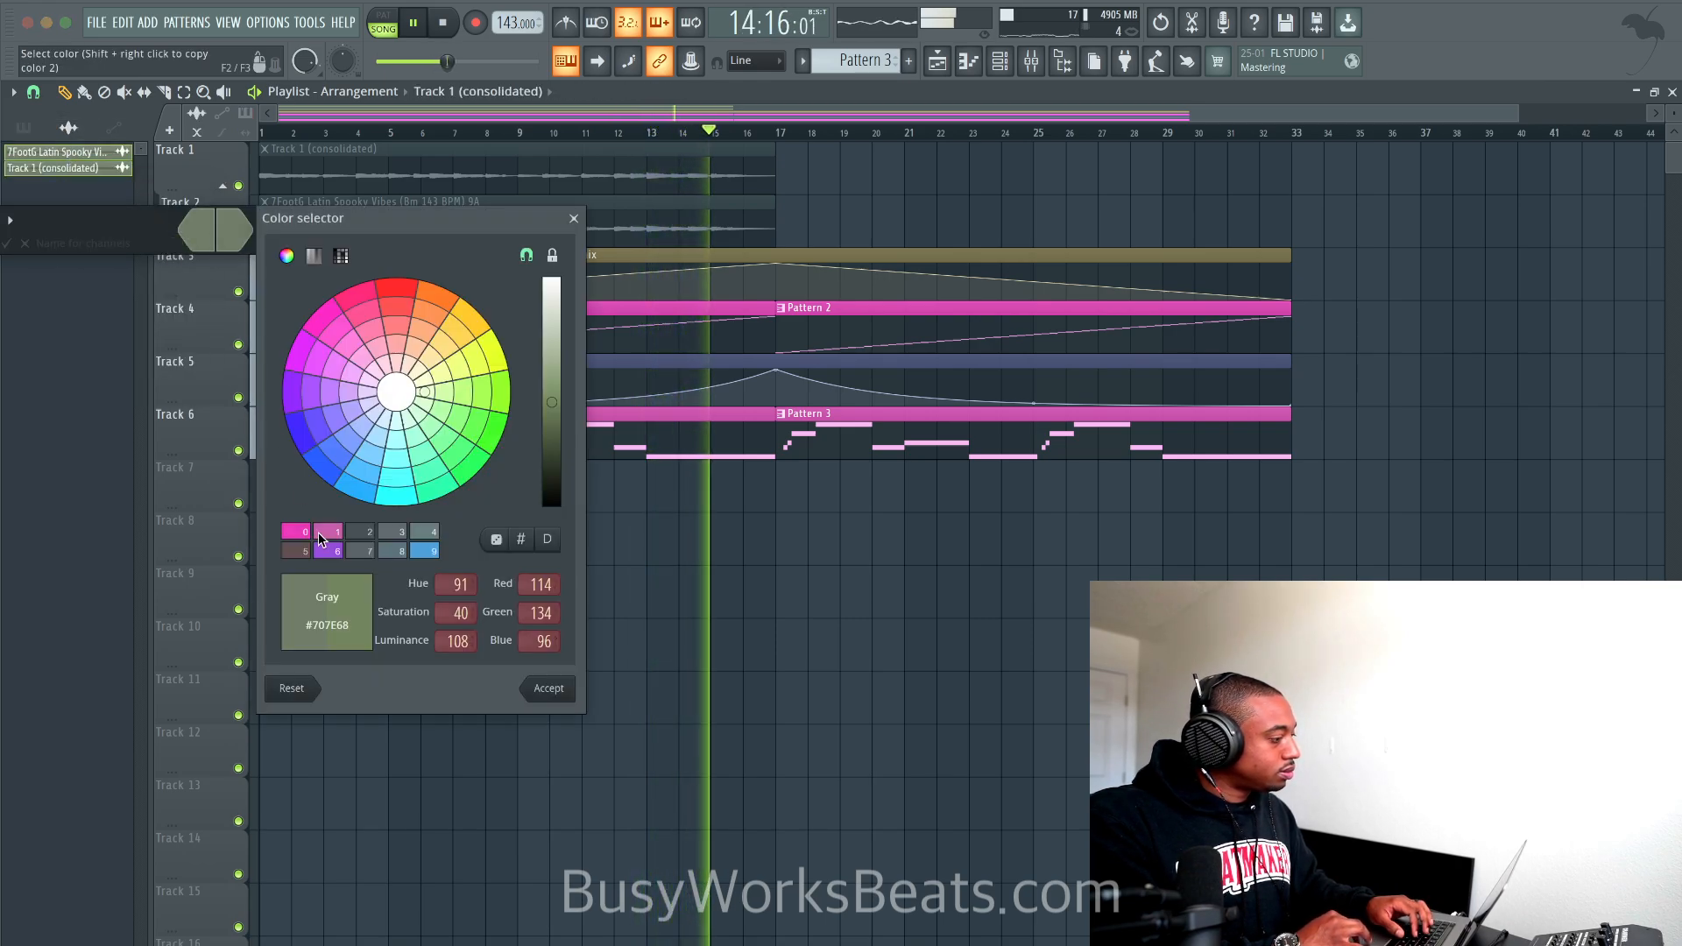
pyautogui.click(309, 532)
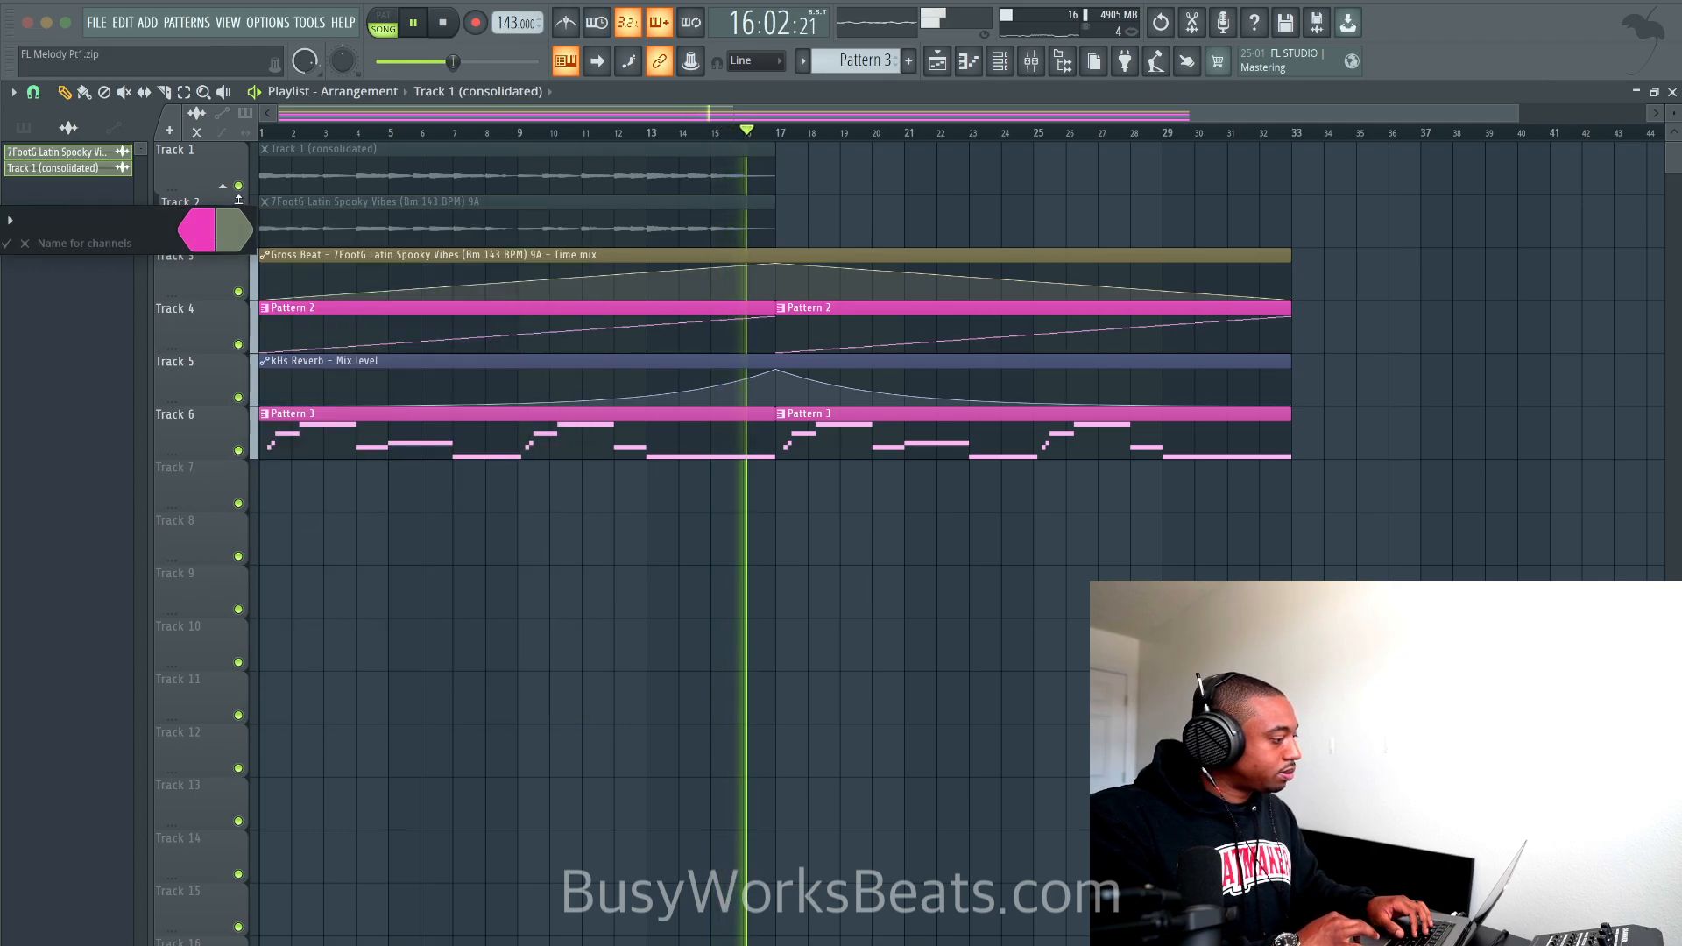
pyautogui.press('Return')
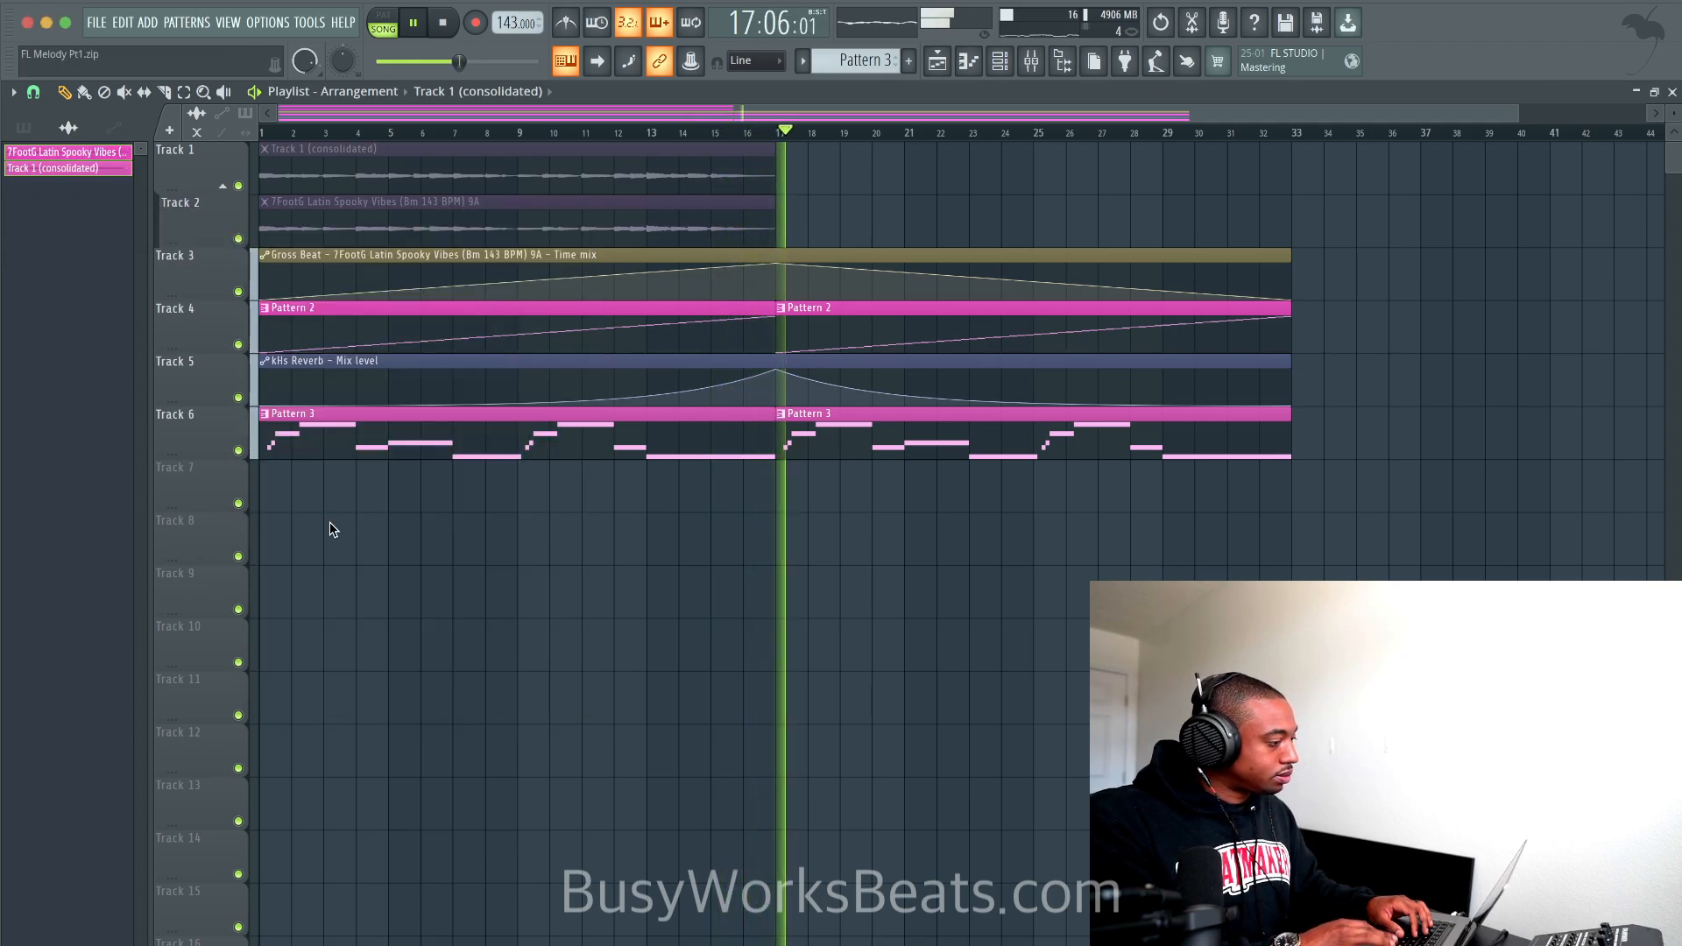
# Step: Recolor the Gross Beat Time mix and kHs Reverb Mix level automation clips in pink tones and maximize the playlist
pyautogui.click(112, 127)
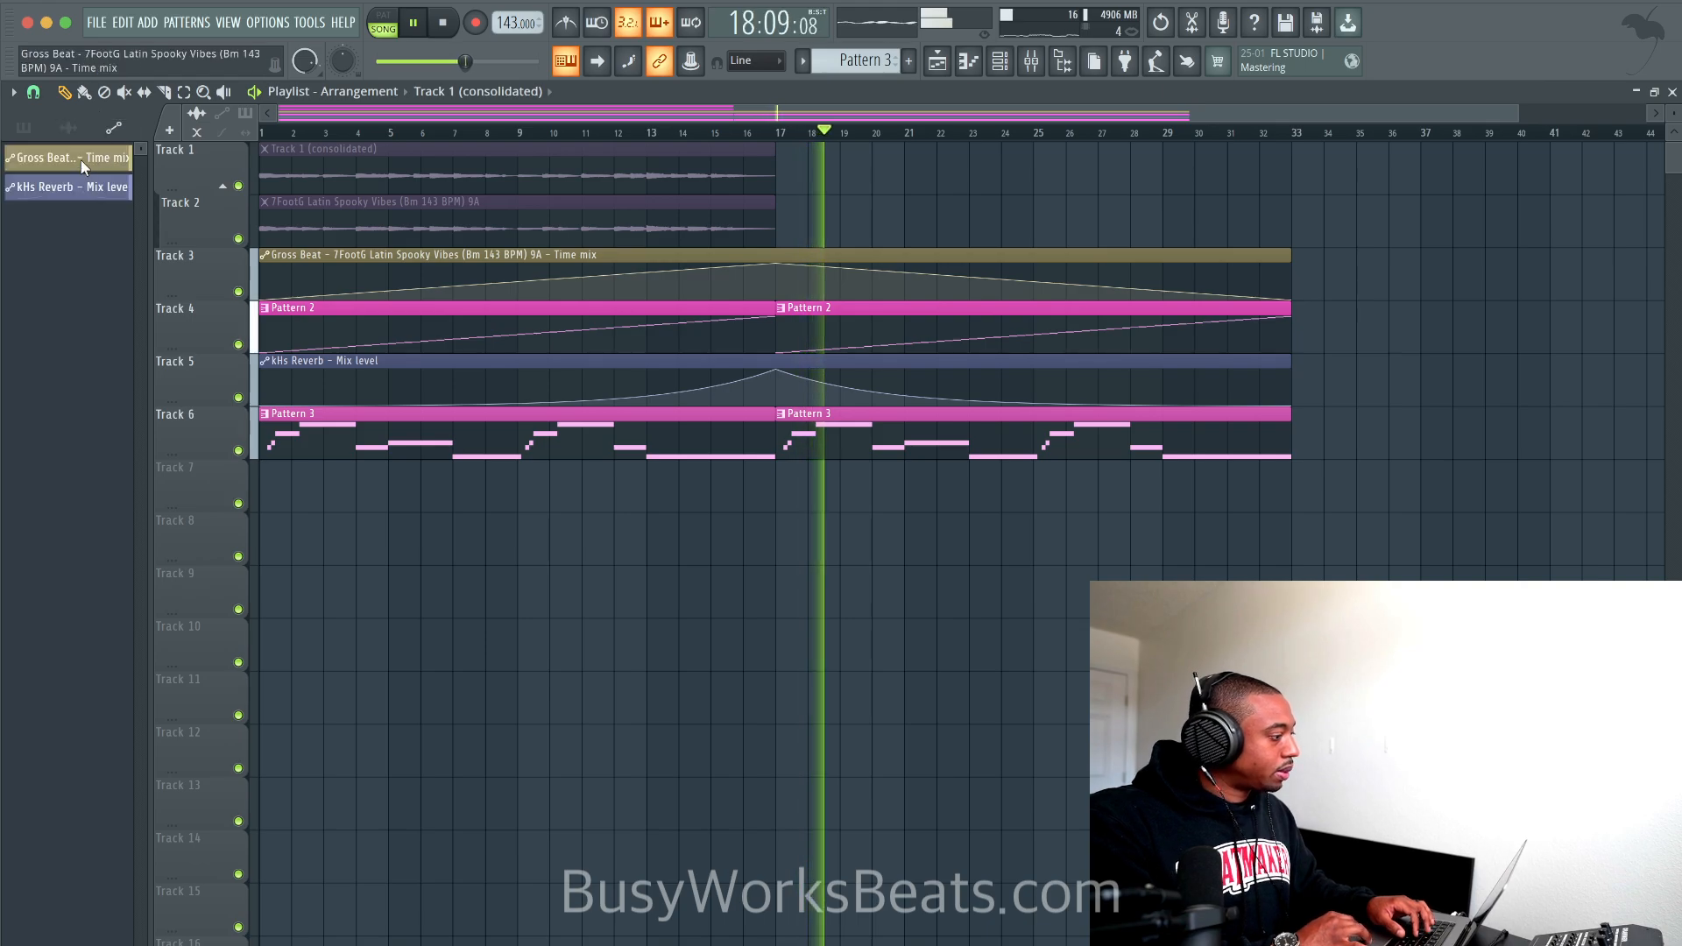
pyautogui.click(81, 181)
pyautogui.rightClick(82, 184)
pyautogui.click(121, 236)
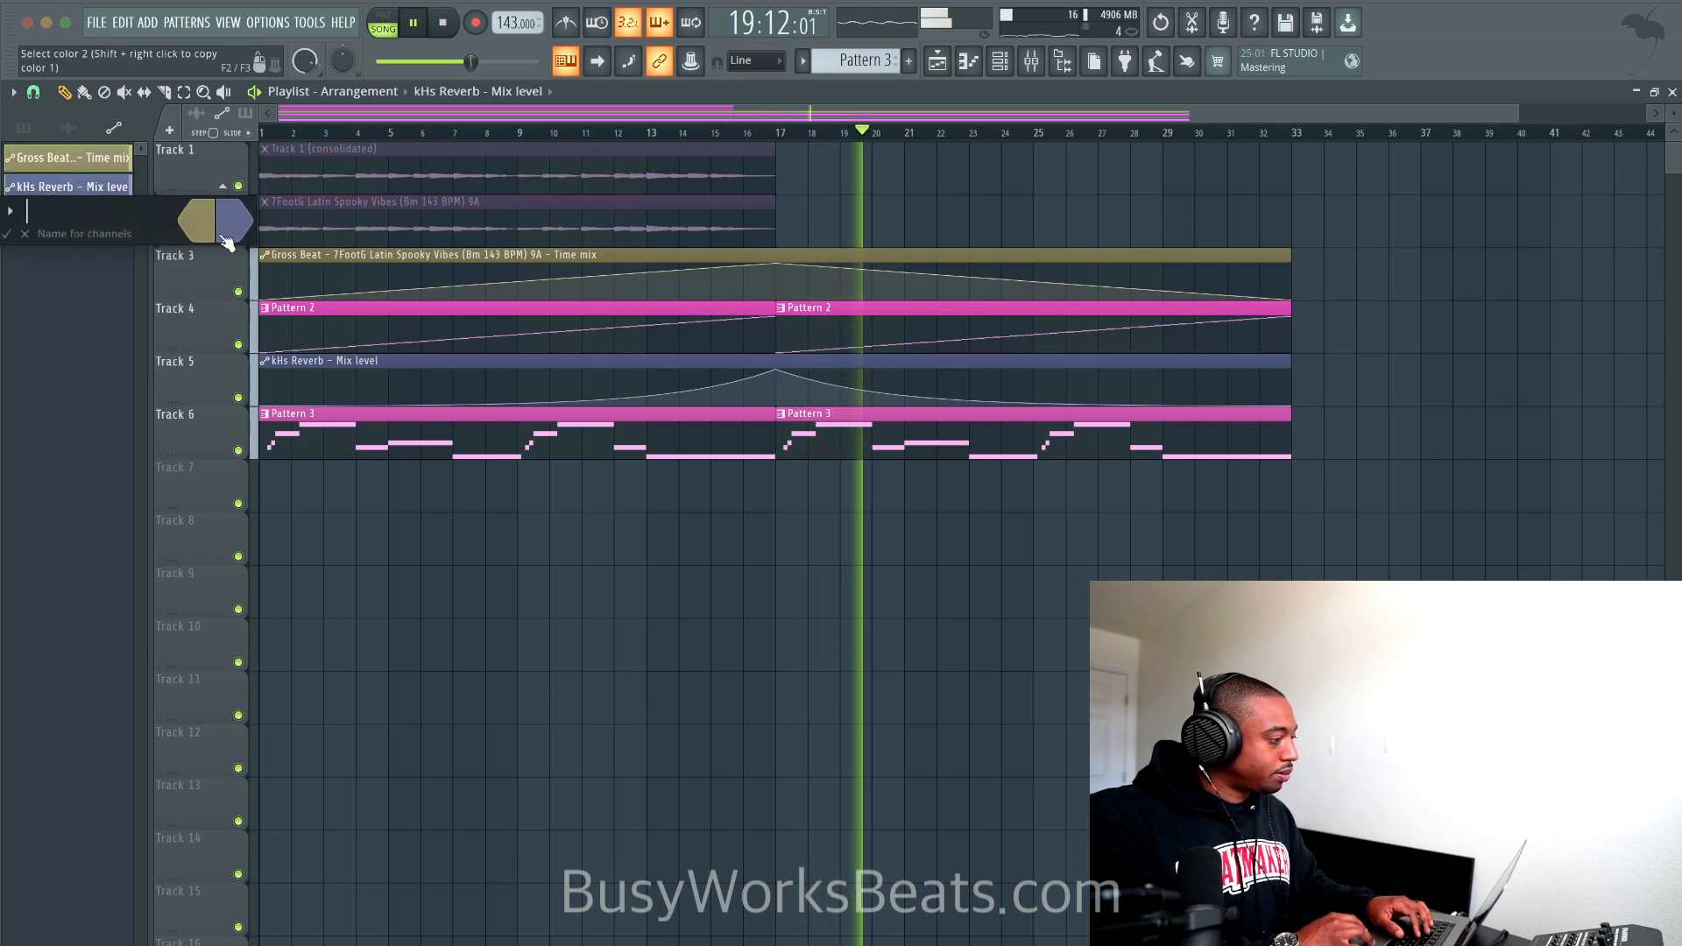
pyautogui.click(330, 528)
pyautogui.press('Return')
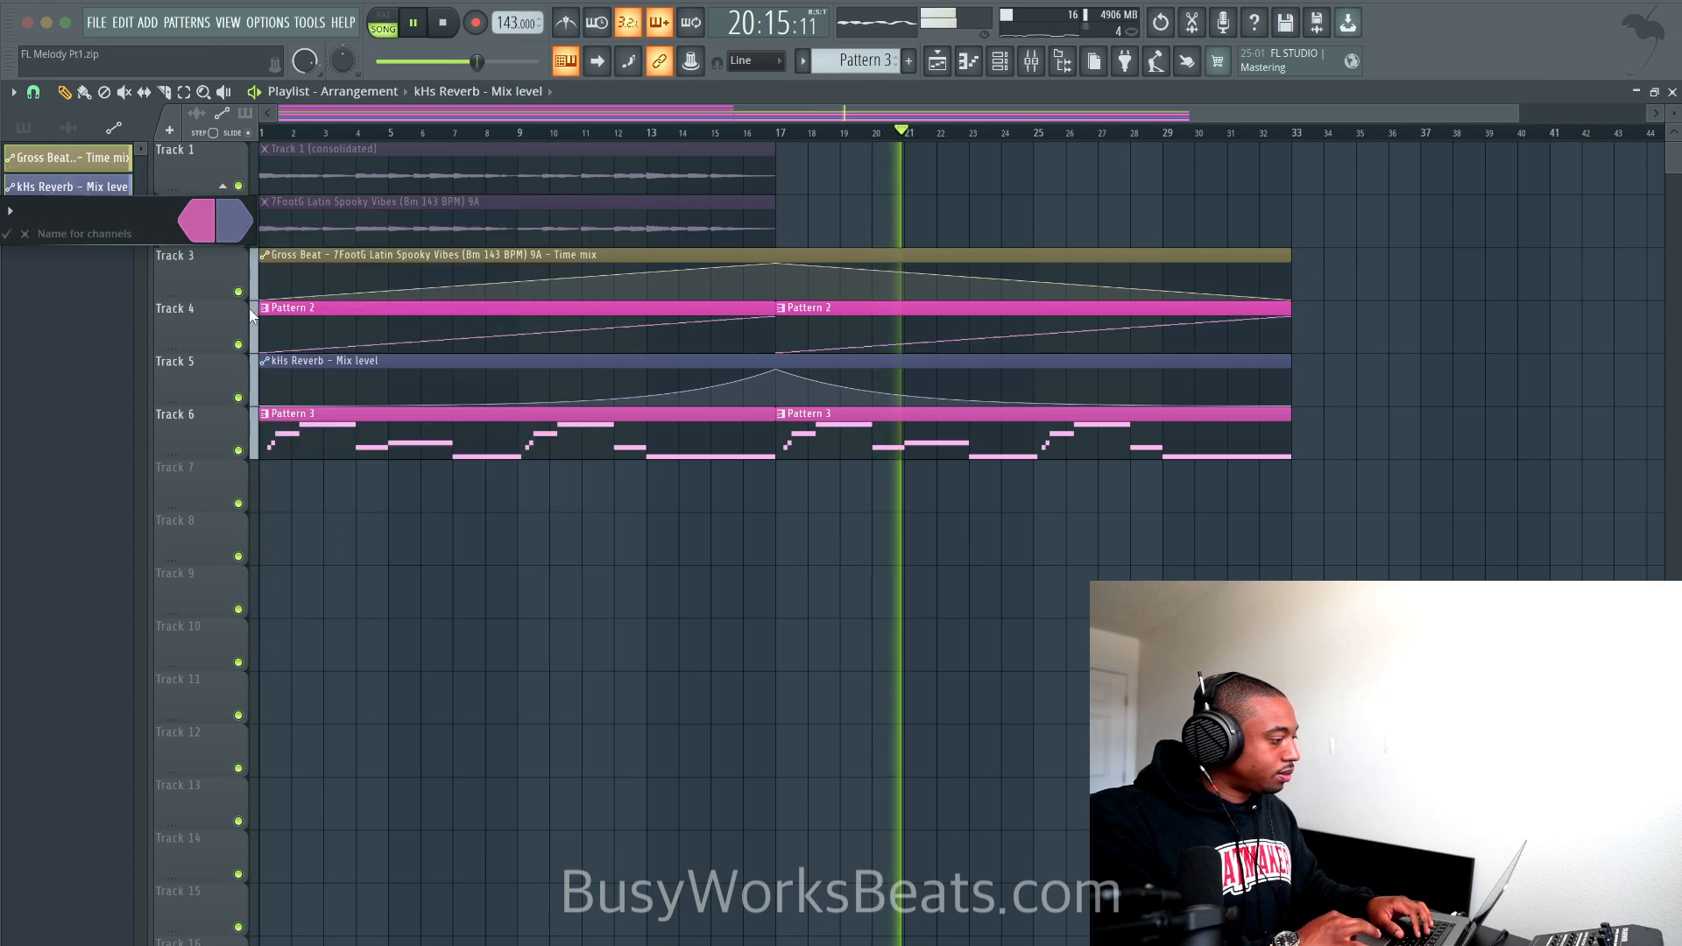
pyautogui.press('Return')
pyautogui.press('Return')
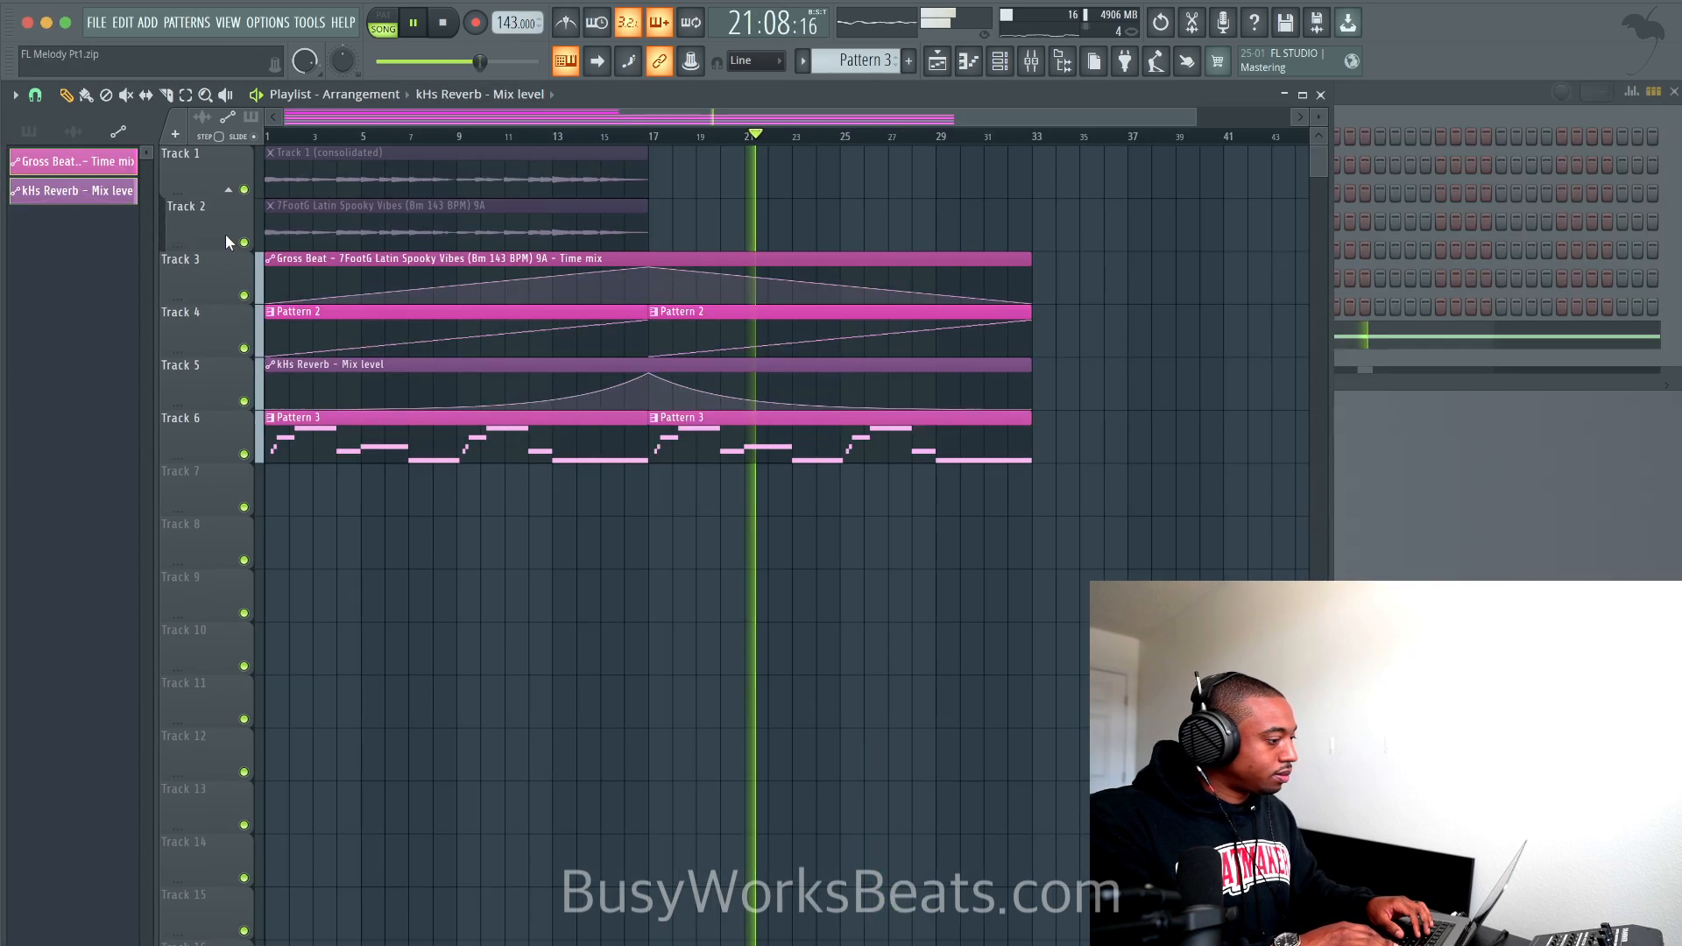
pyautogui.doubleClick(1053, 92)
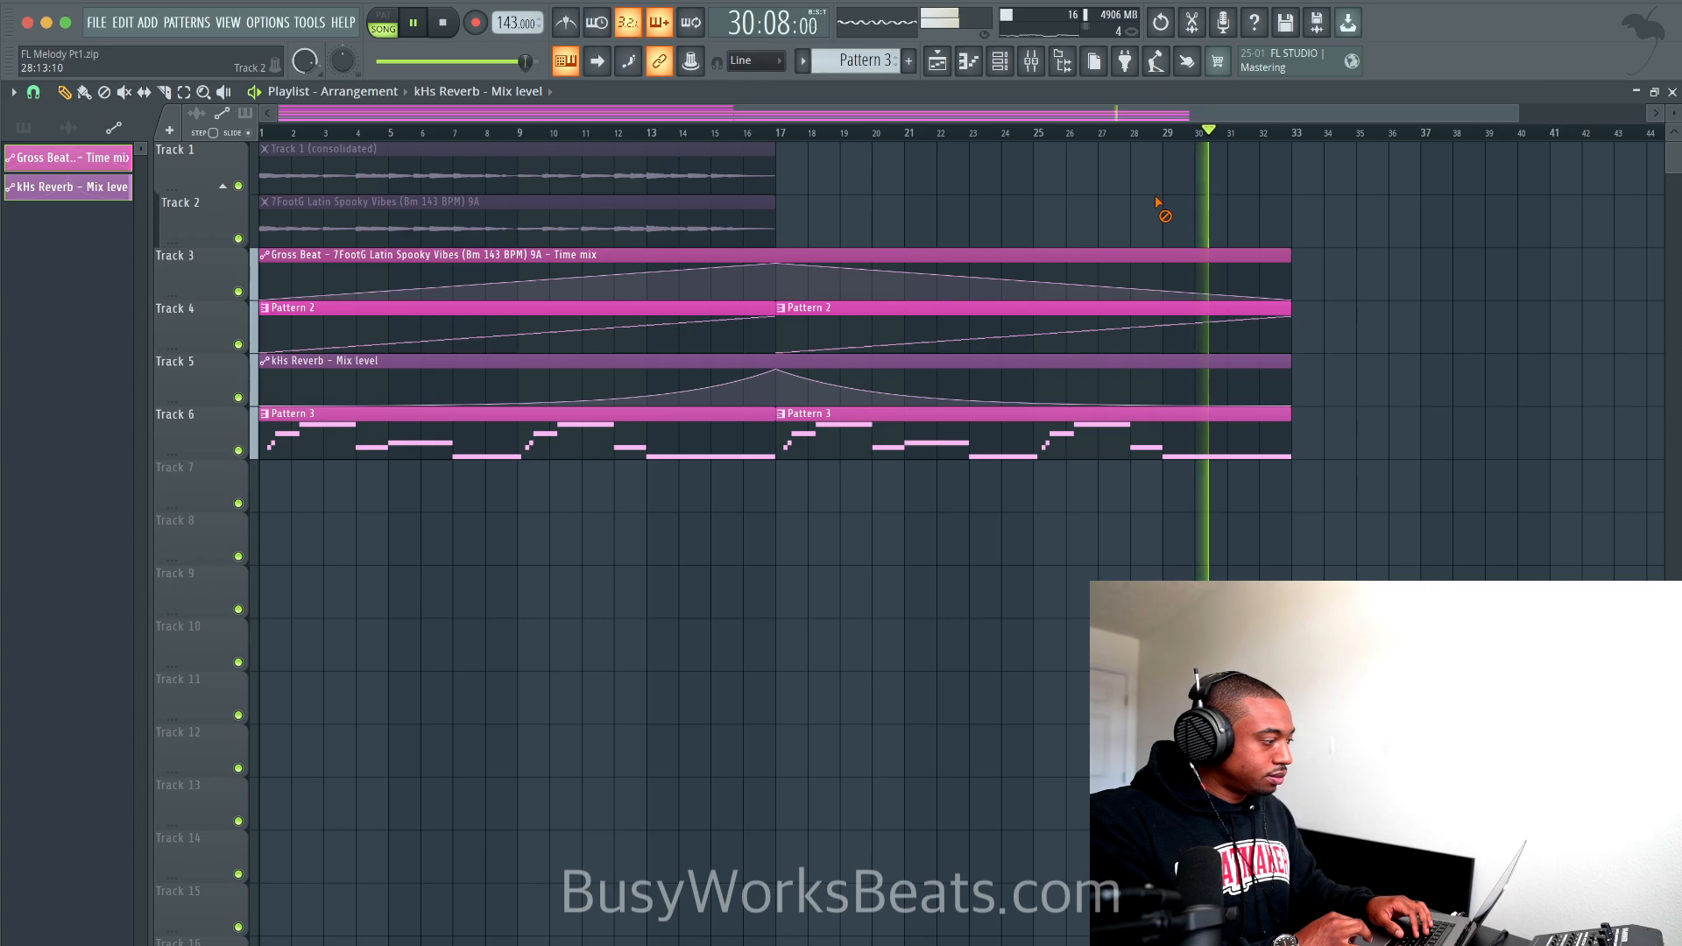
# Step: Check the mixer levels as the arrangement plays to its end, stop playback and close the mixer
pyautogui.click(1041, 75)
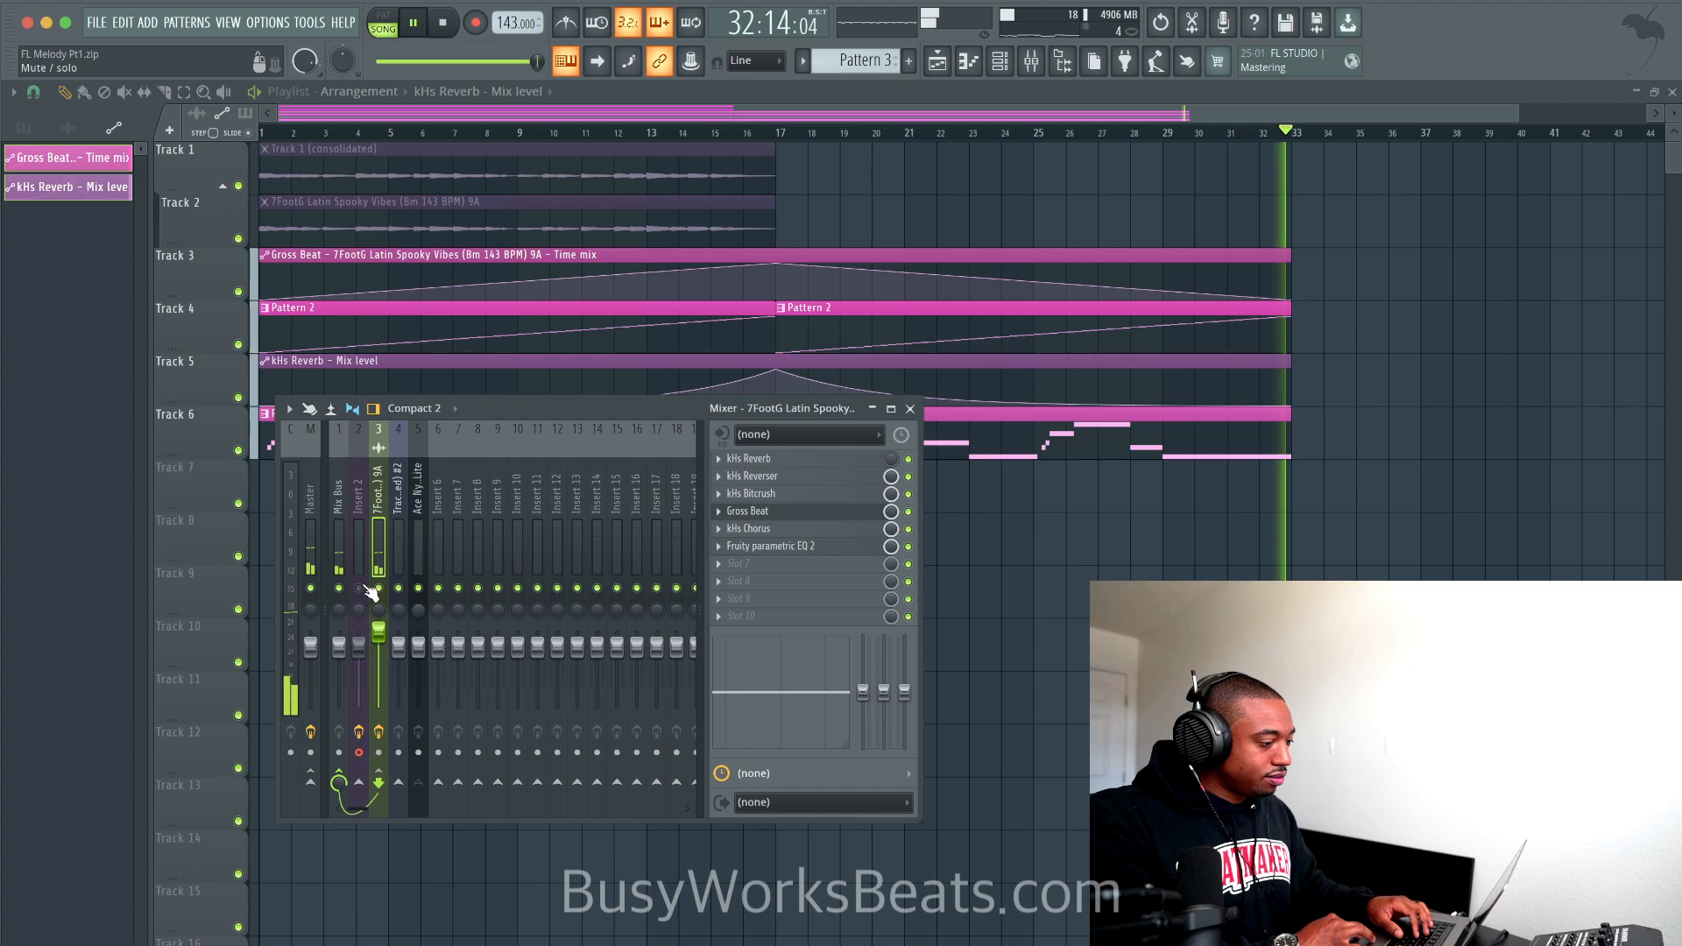
pyautogui.press('space')
pyautogui.press('F9')
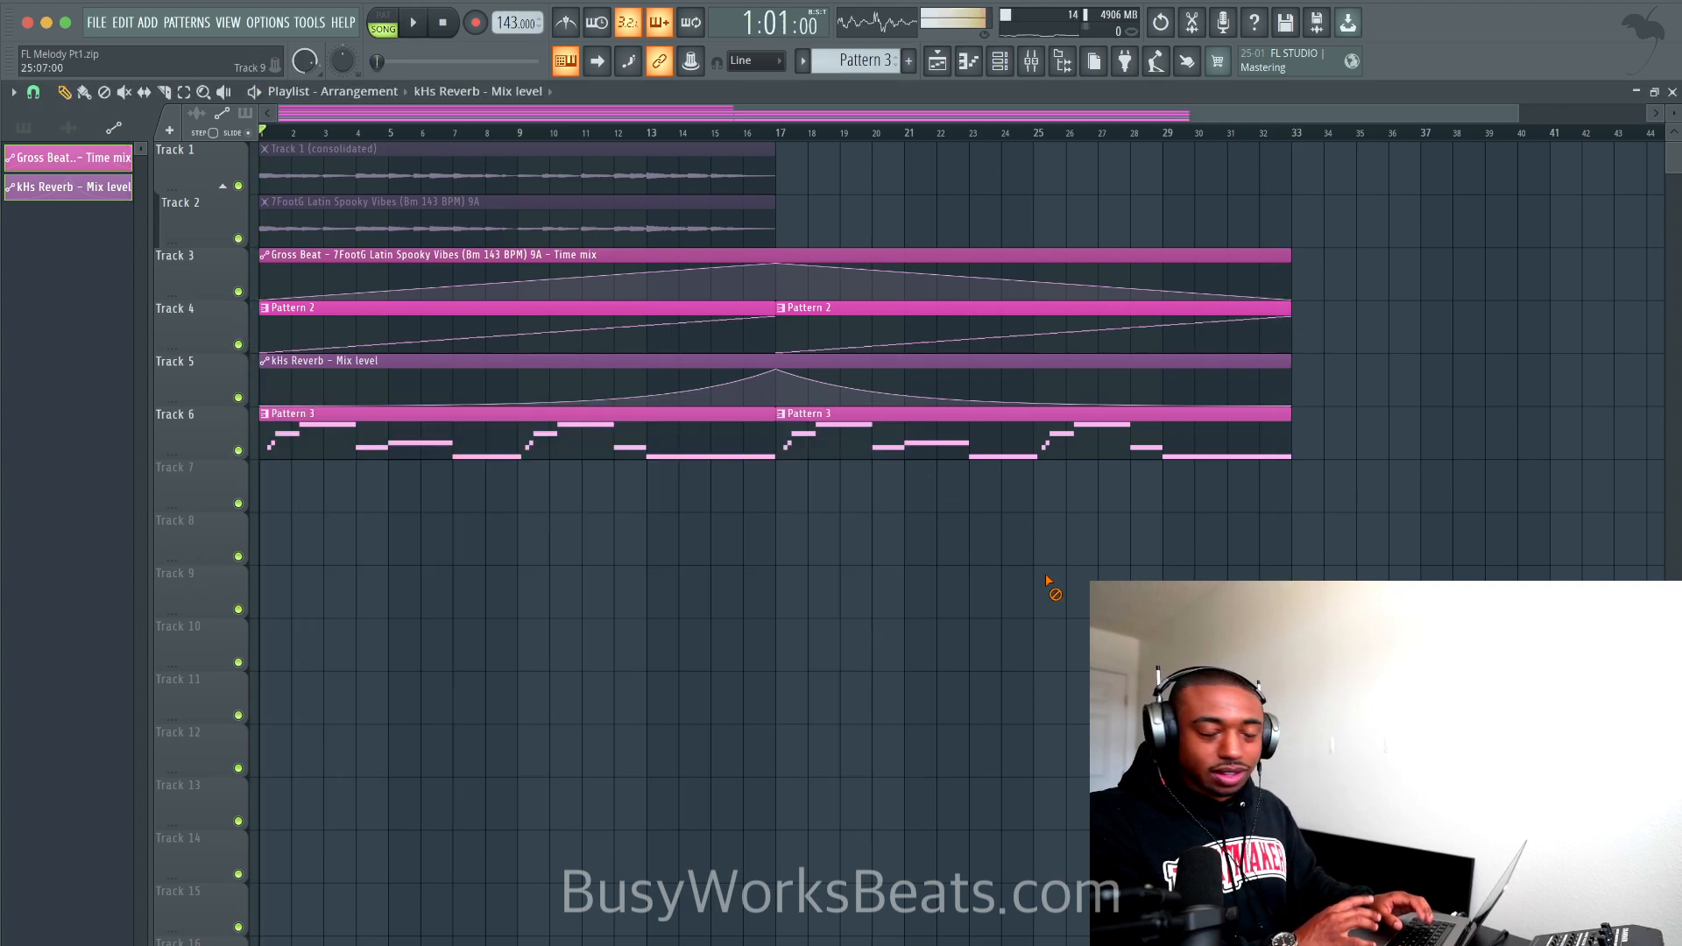